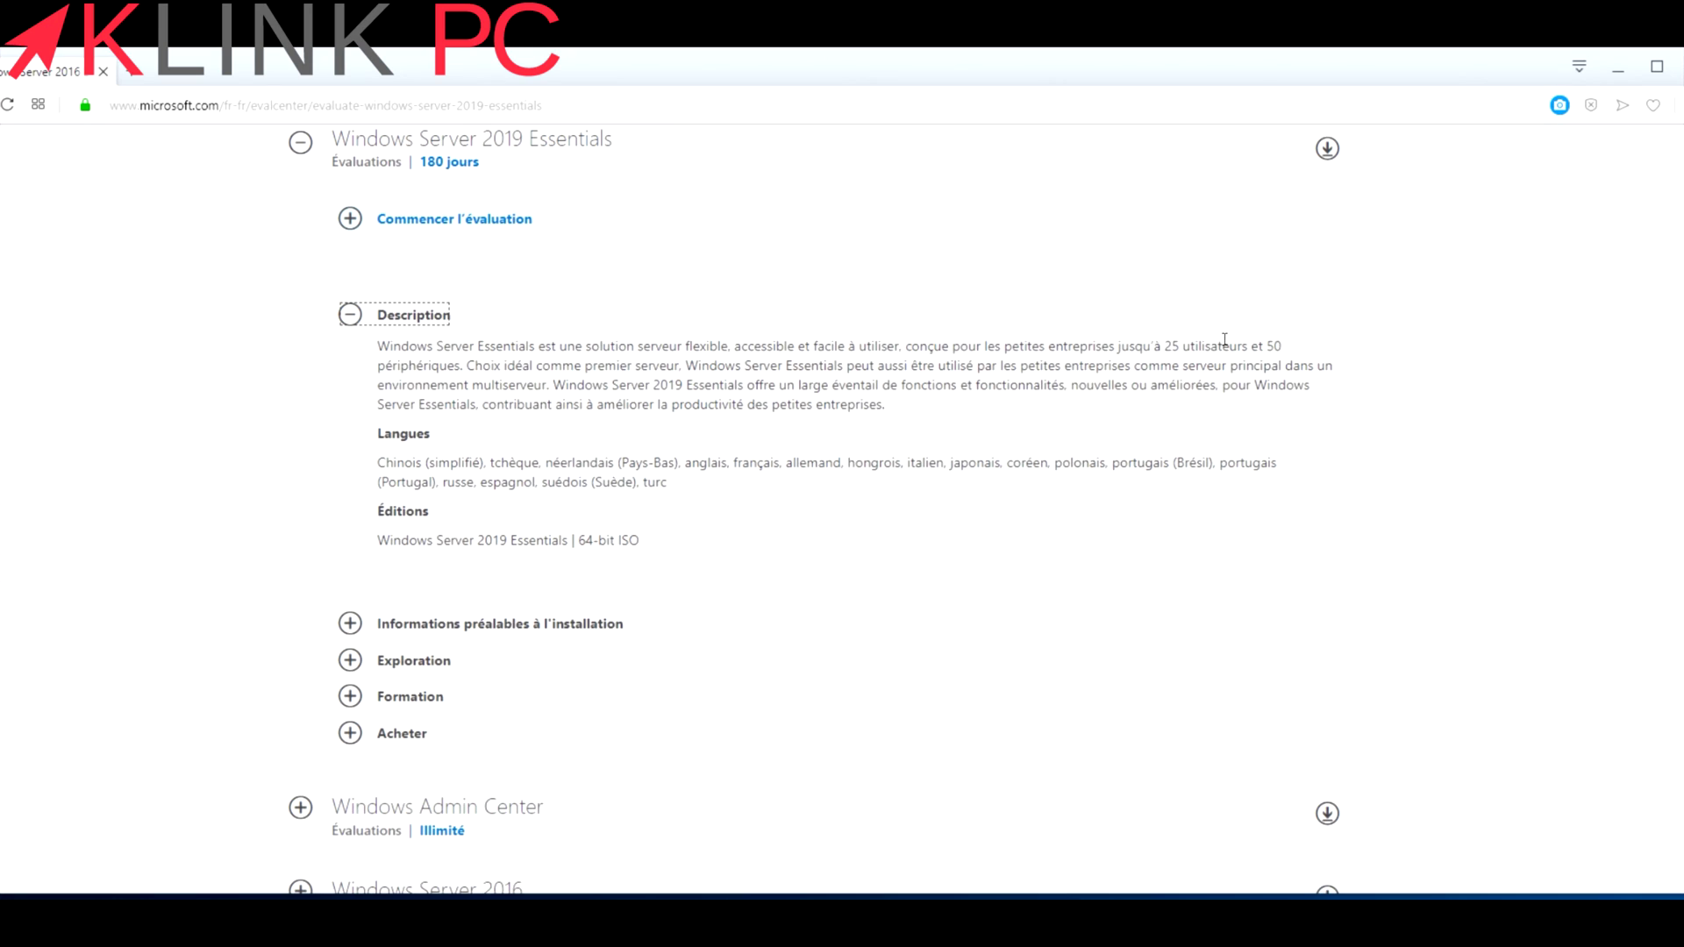
Collapse the Essentials description and expand the Windows Server 2019 evaluation entry.
drag(1121, 348, 1237, 348)
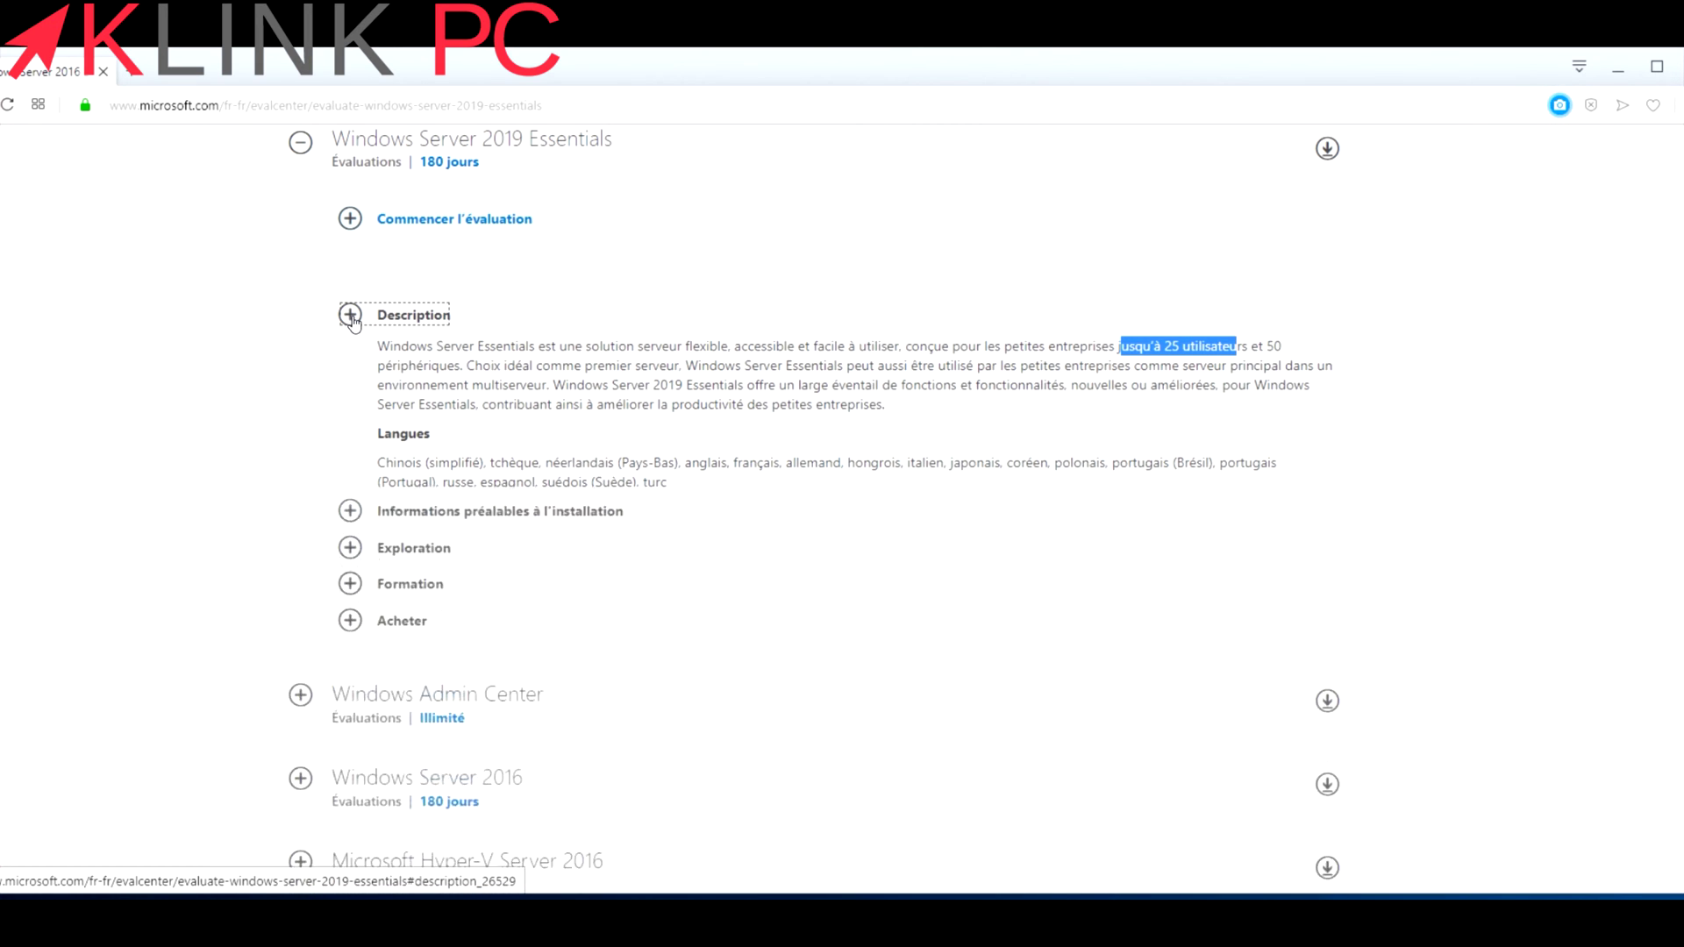
click(352, 322)
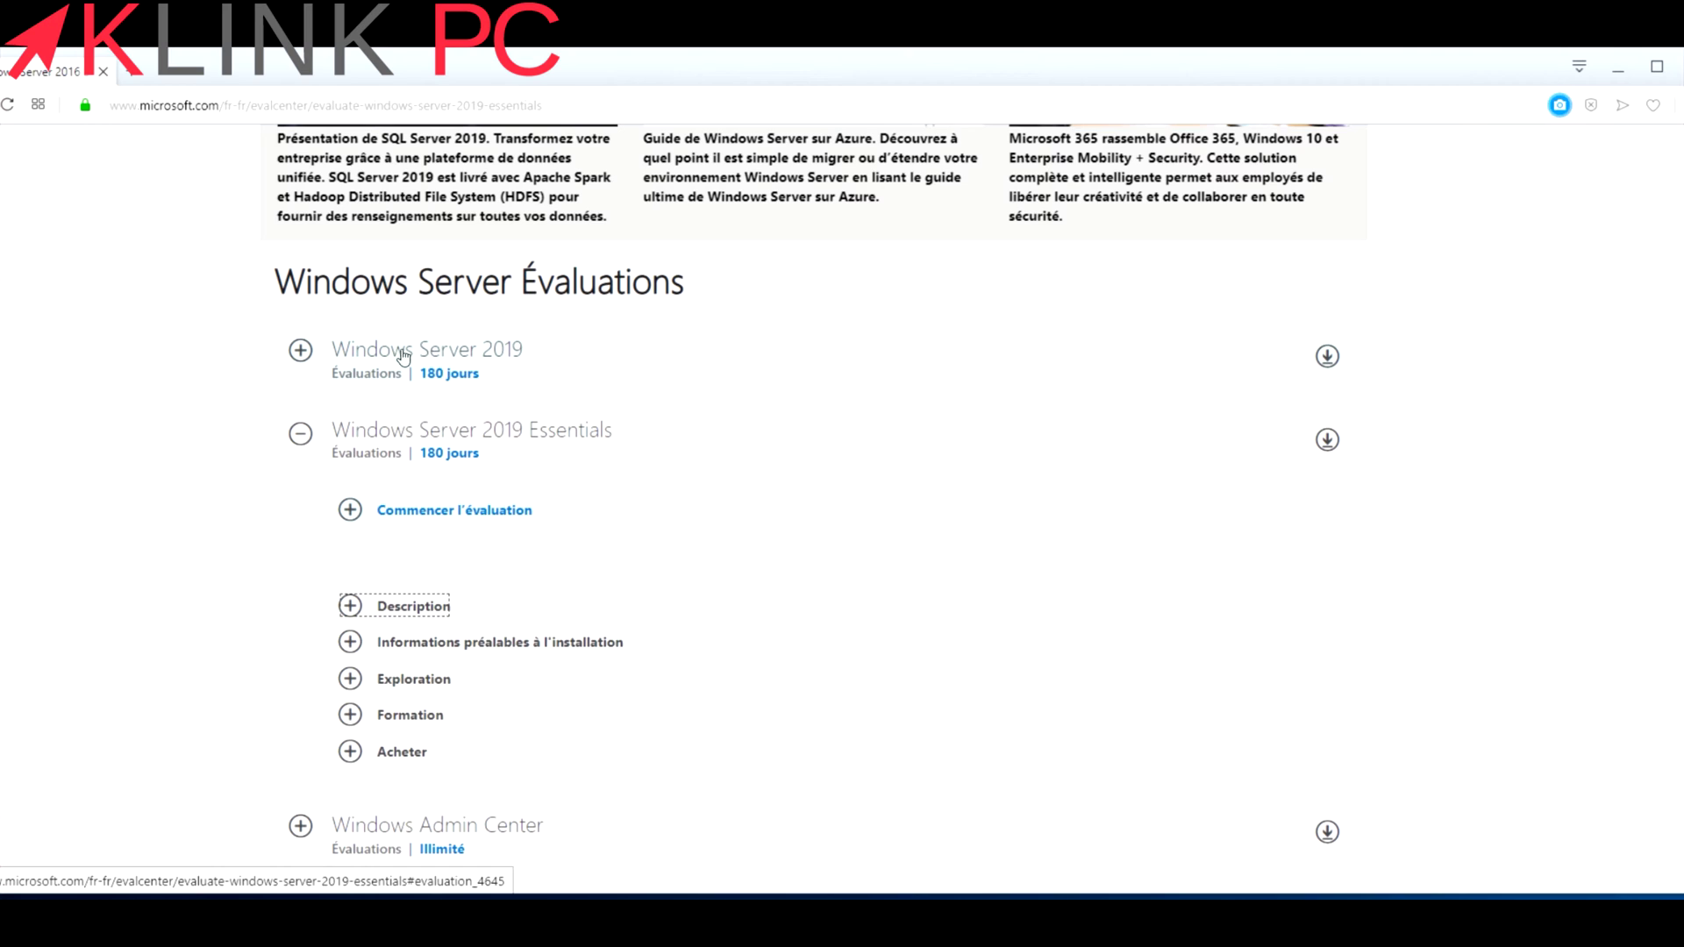
click(301, 352)
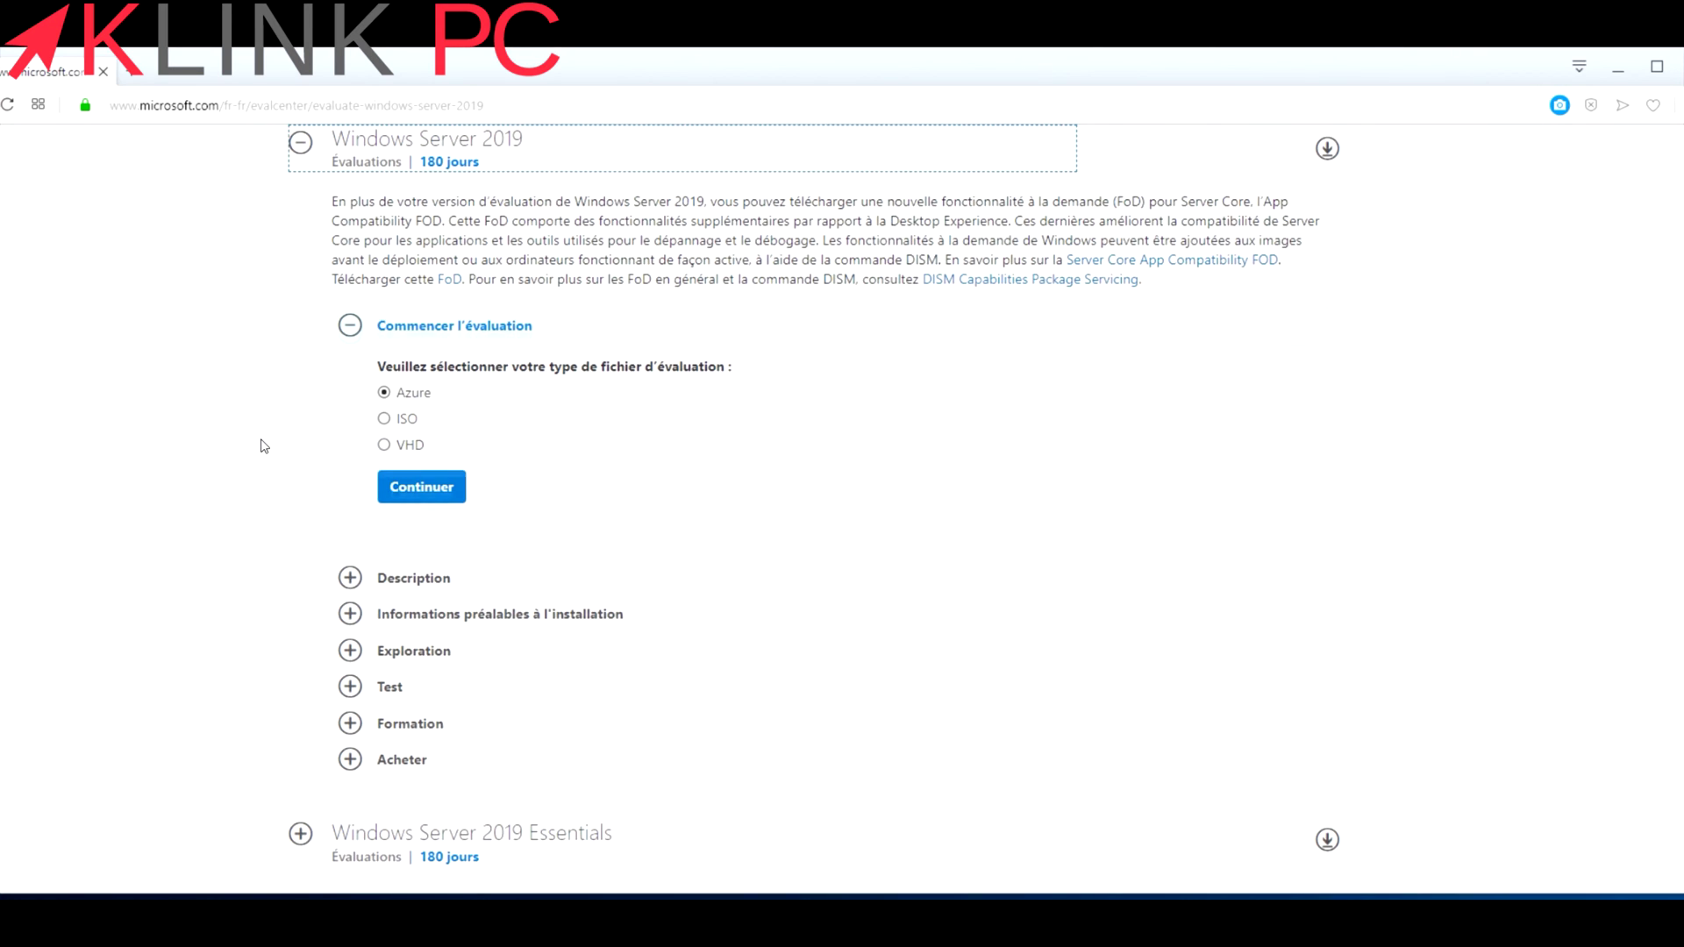
Choose the ISO file type for the Windows Server 2019 evaluation and continue.
scroll(263, 445, up, 3)
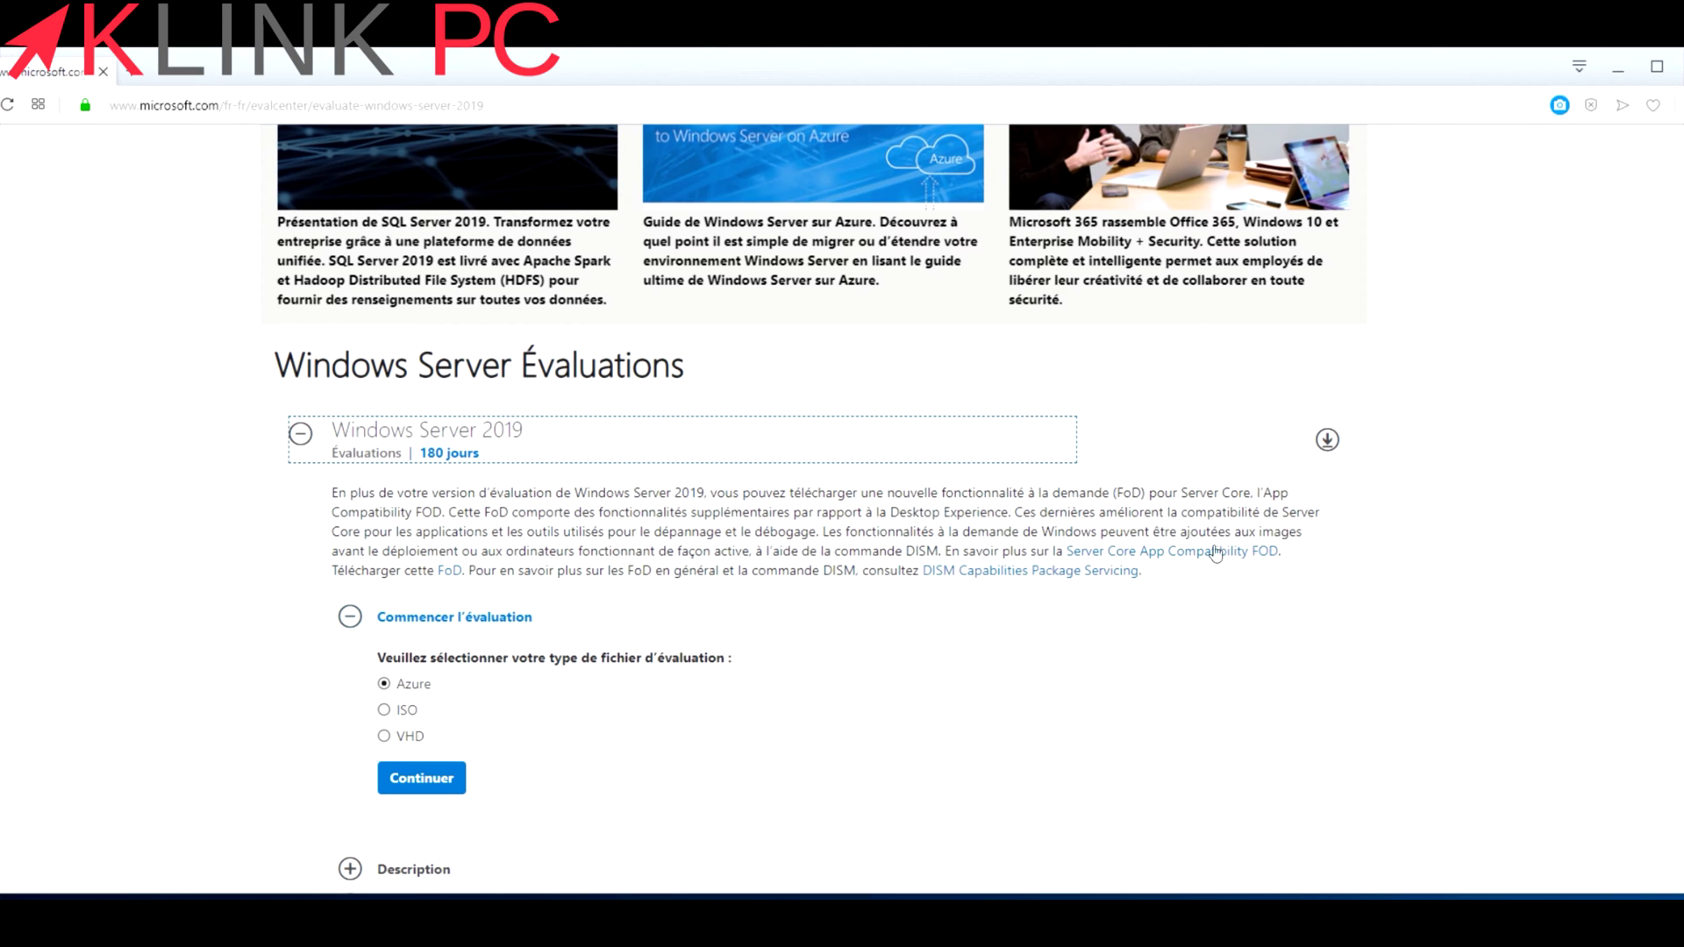
click(384, 709)
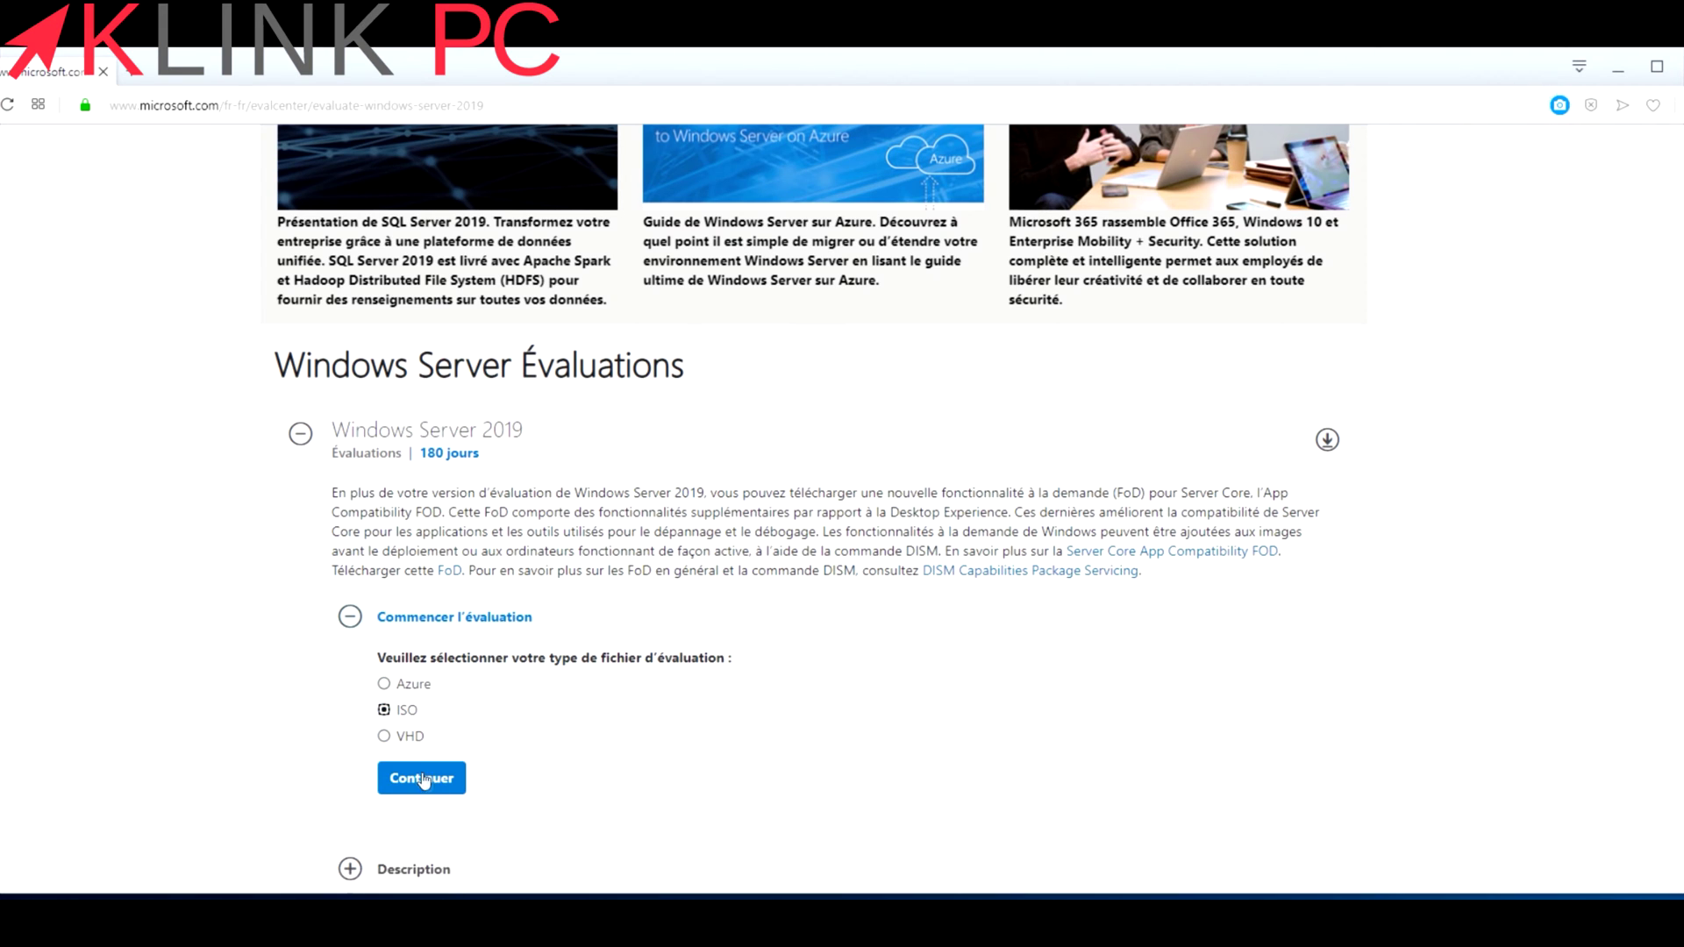
click(1617, 69)
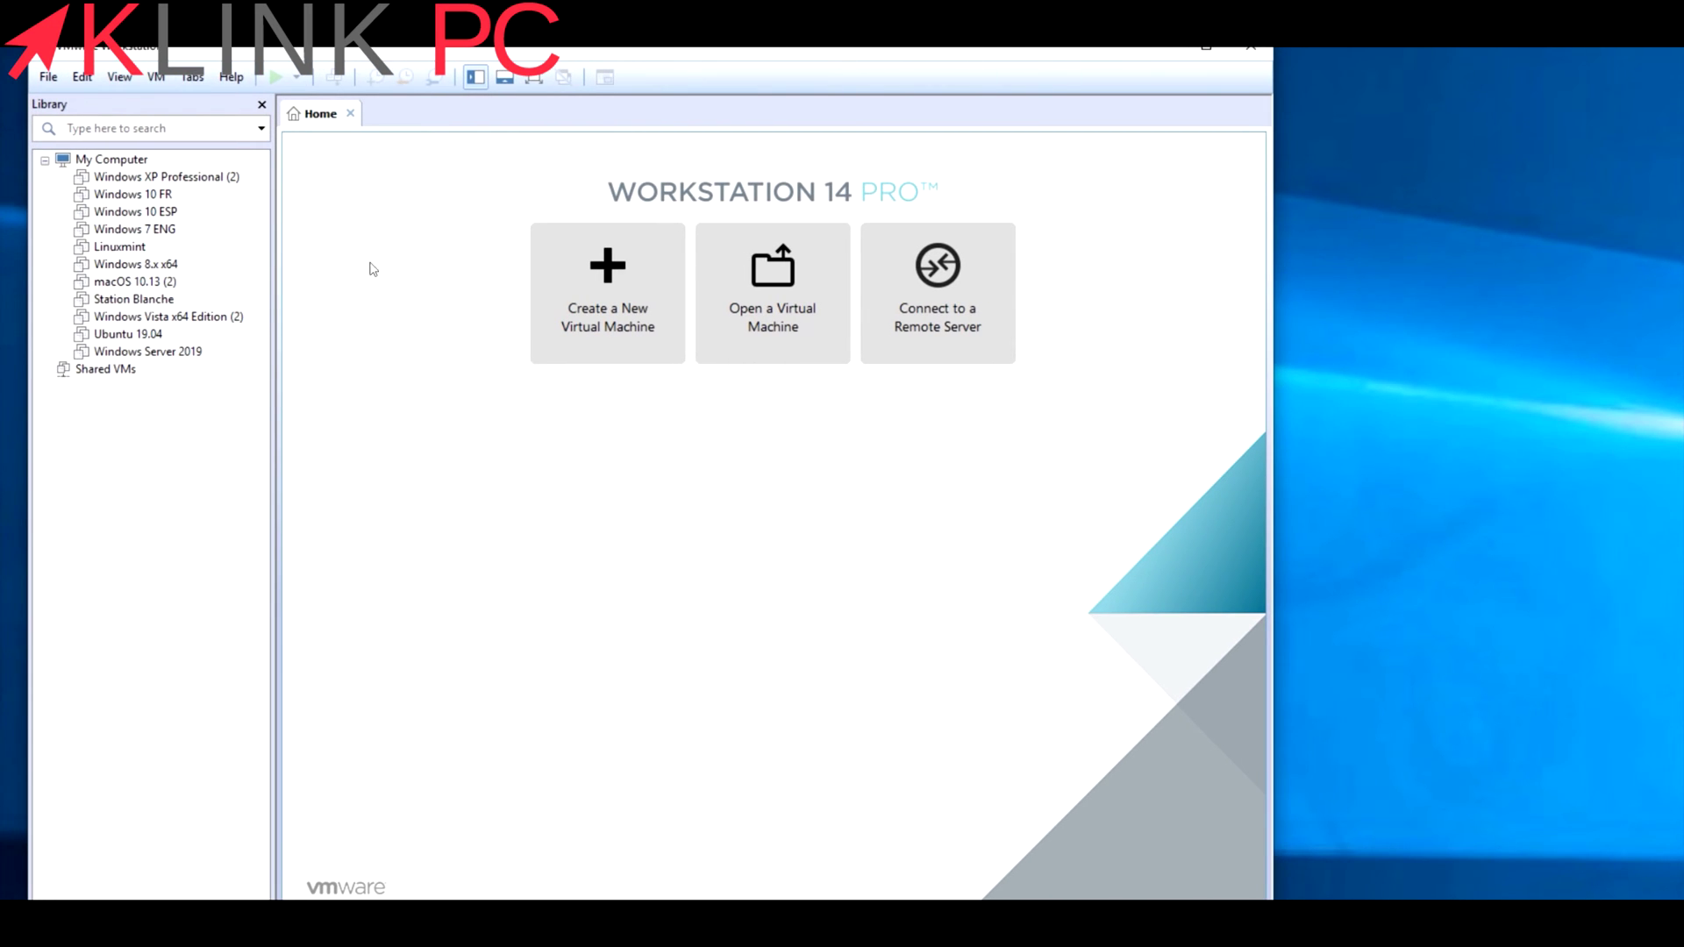
Select the Windows Server 2019 virtual machine in the Library and power it on.
click(132, 352)
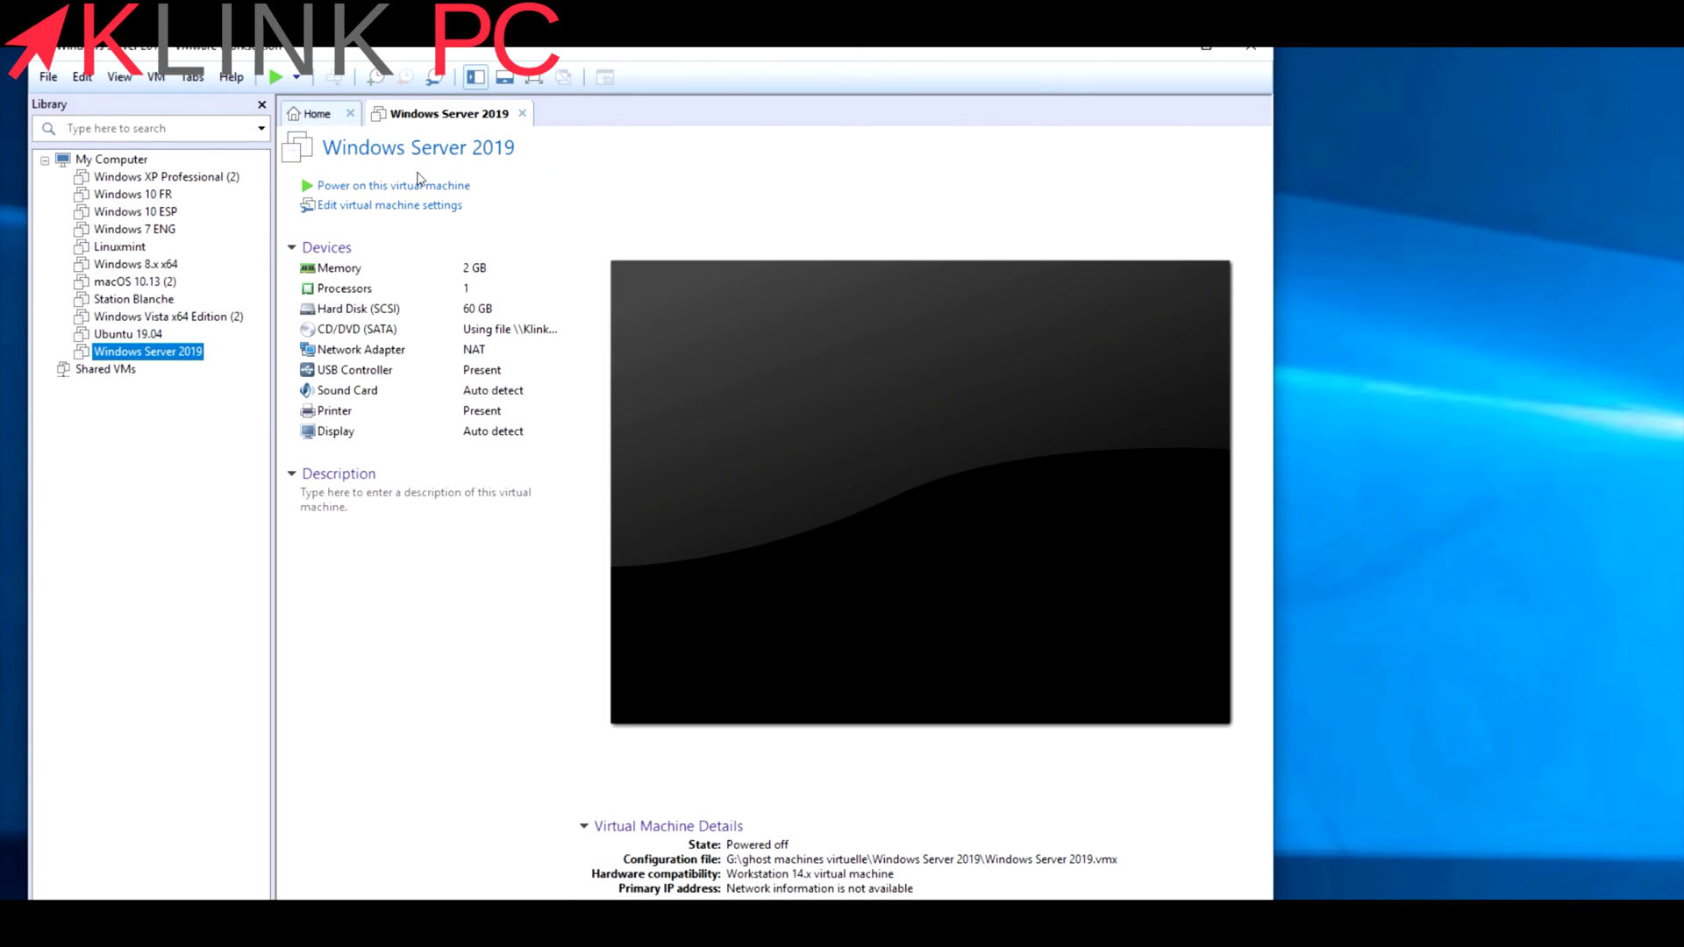
drag(748, 49, 725, 50)
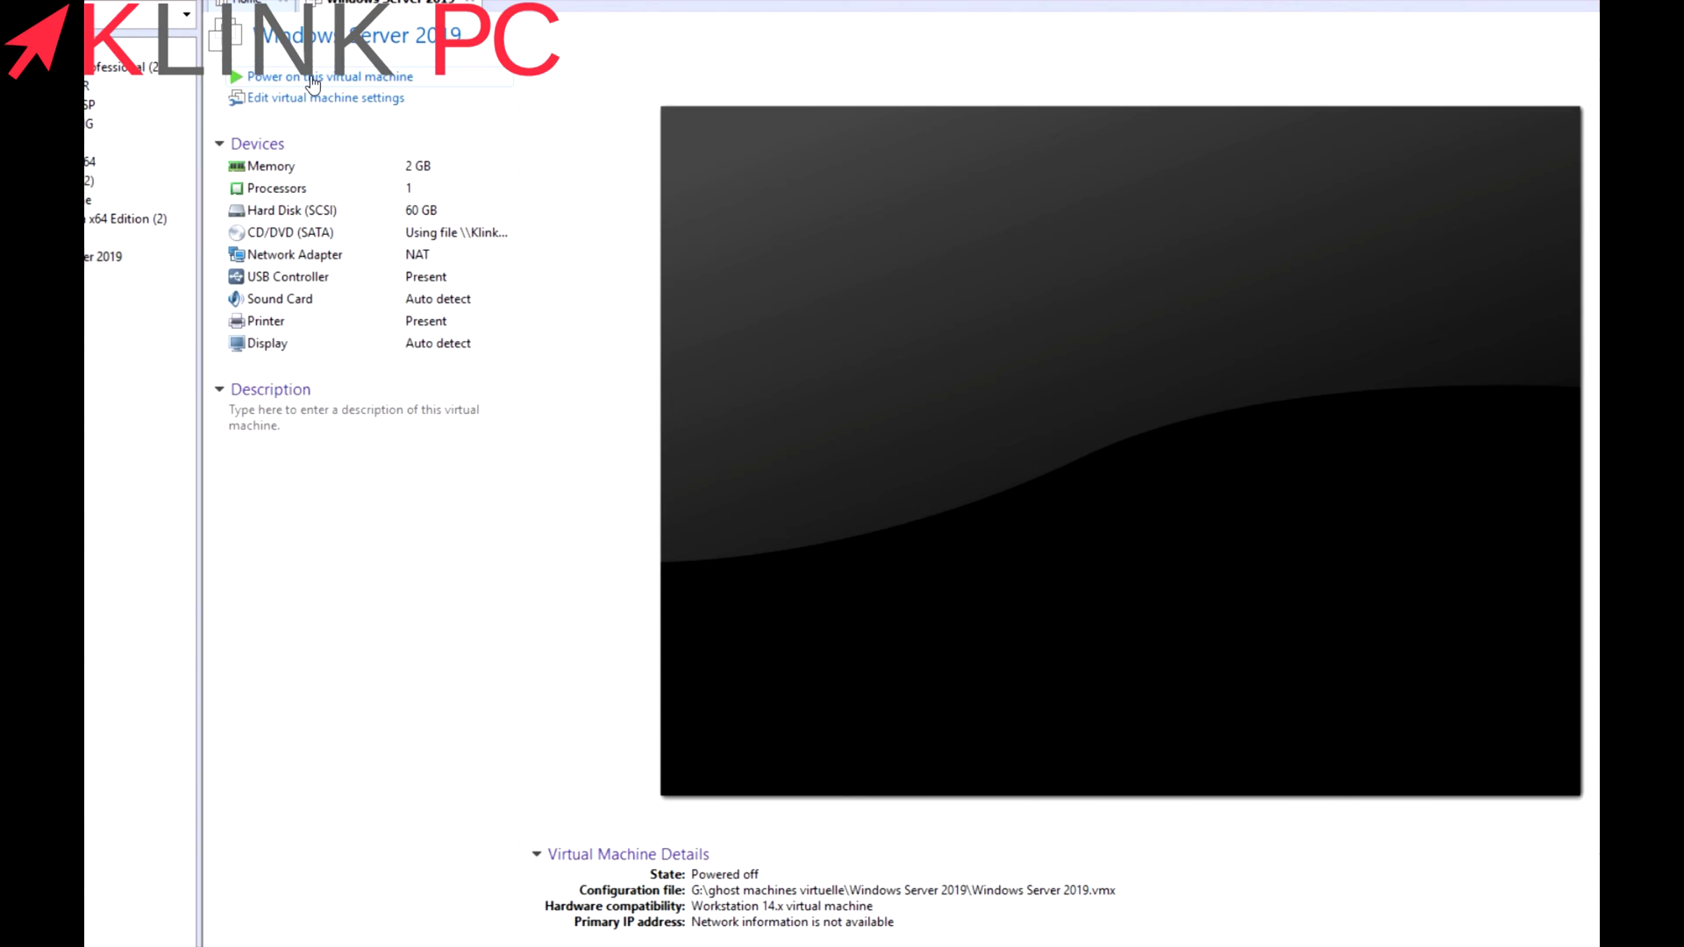
click(311, 77)
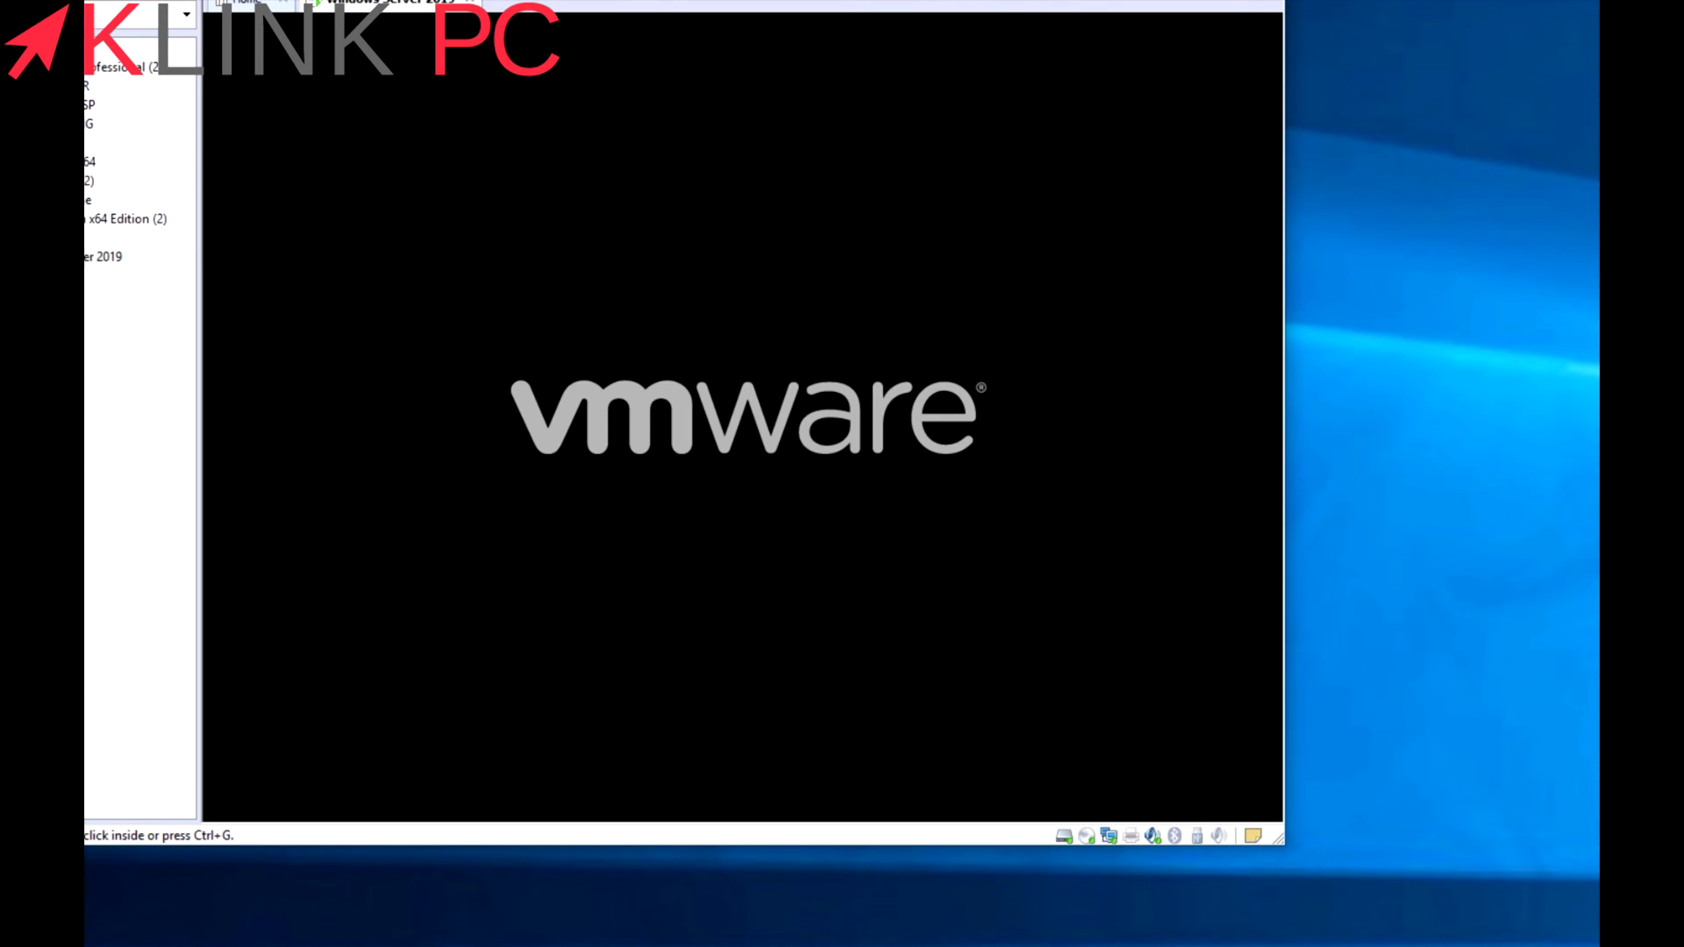
Boot the VM from the installation disc and accept the French (France) language settings.
click(846, 469)
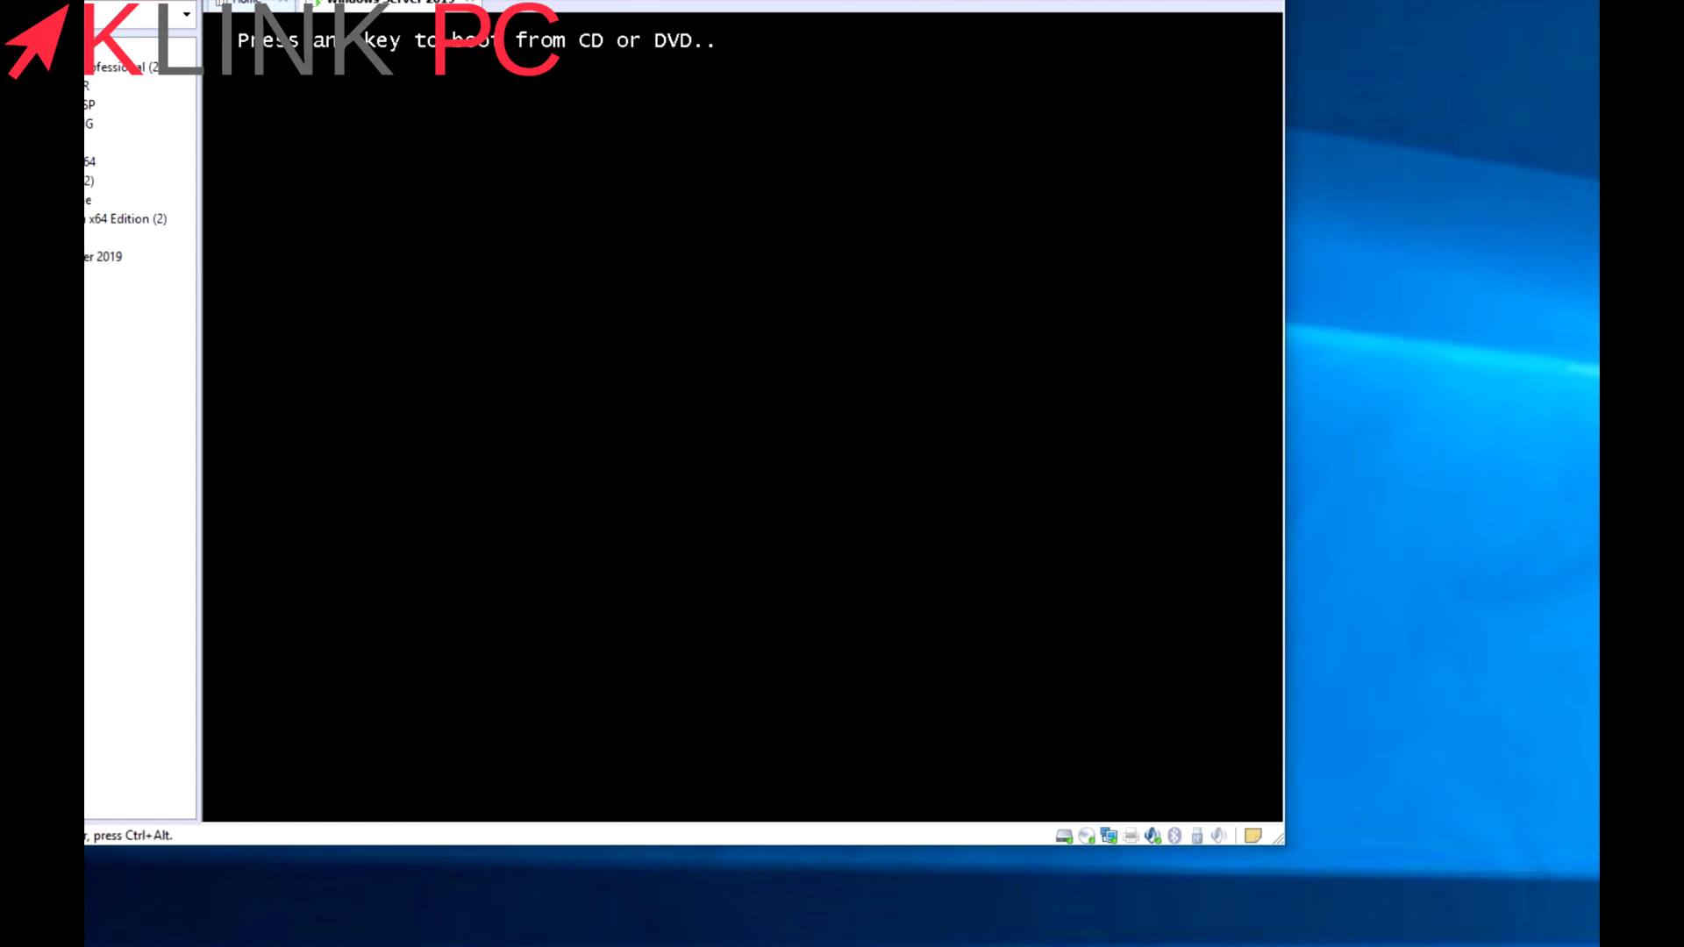
key(Return)
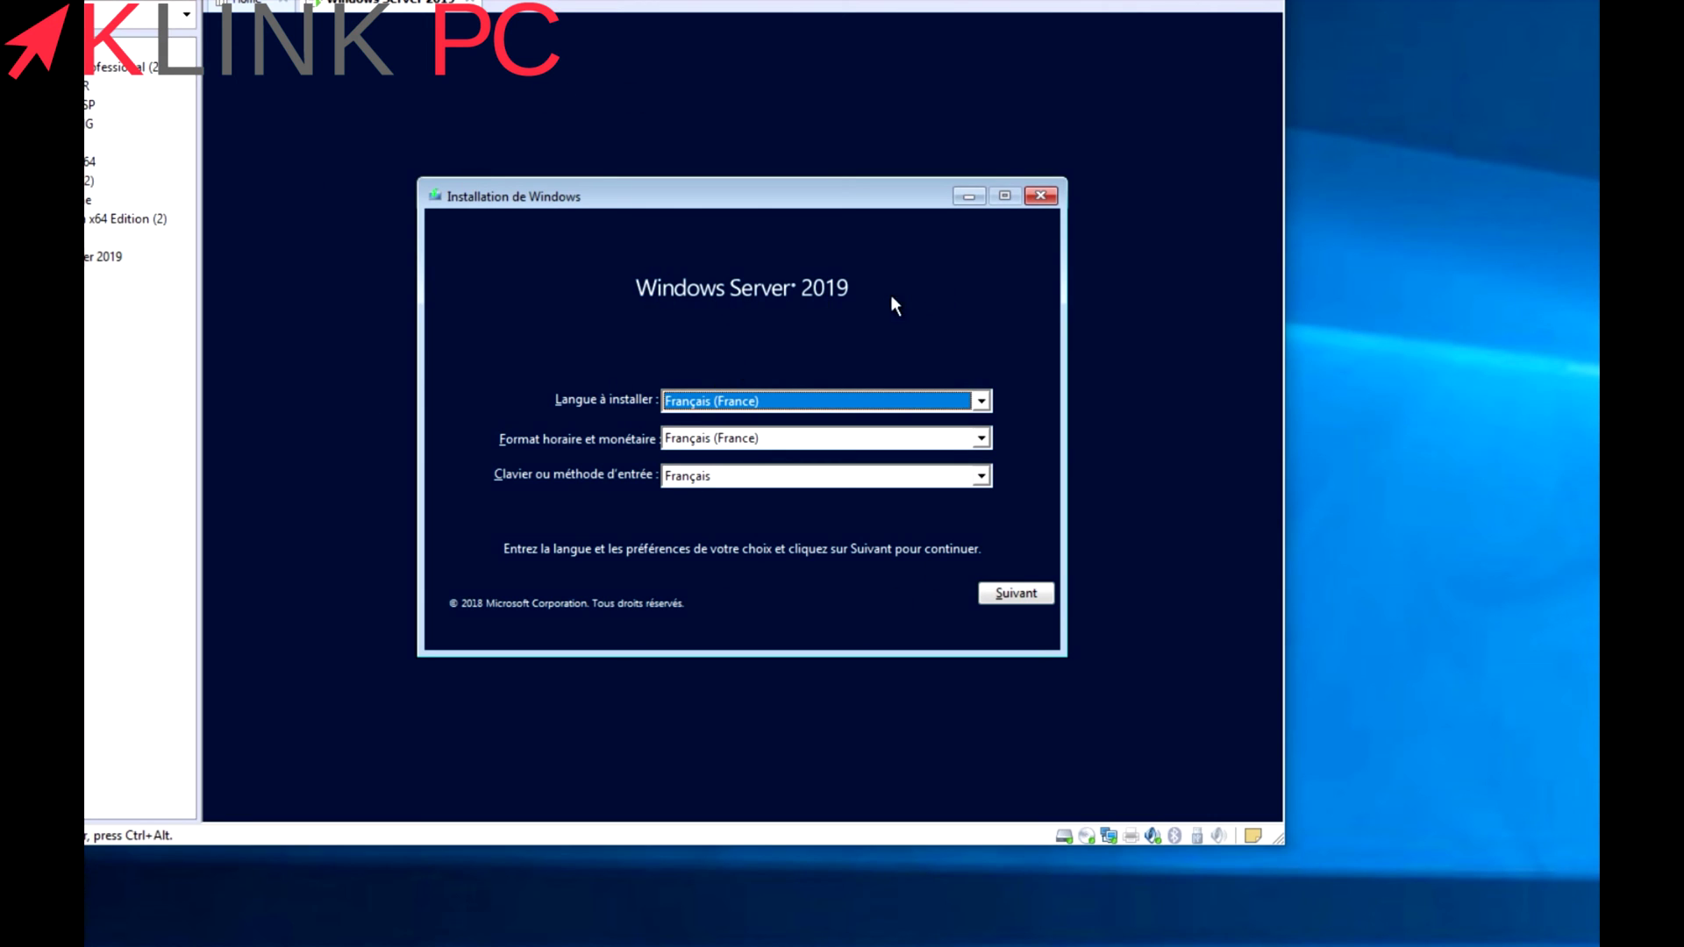
click(1017, 593)
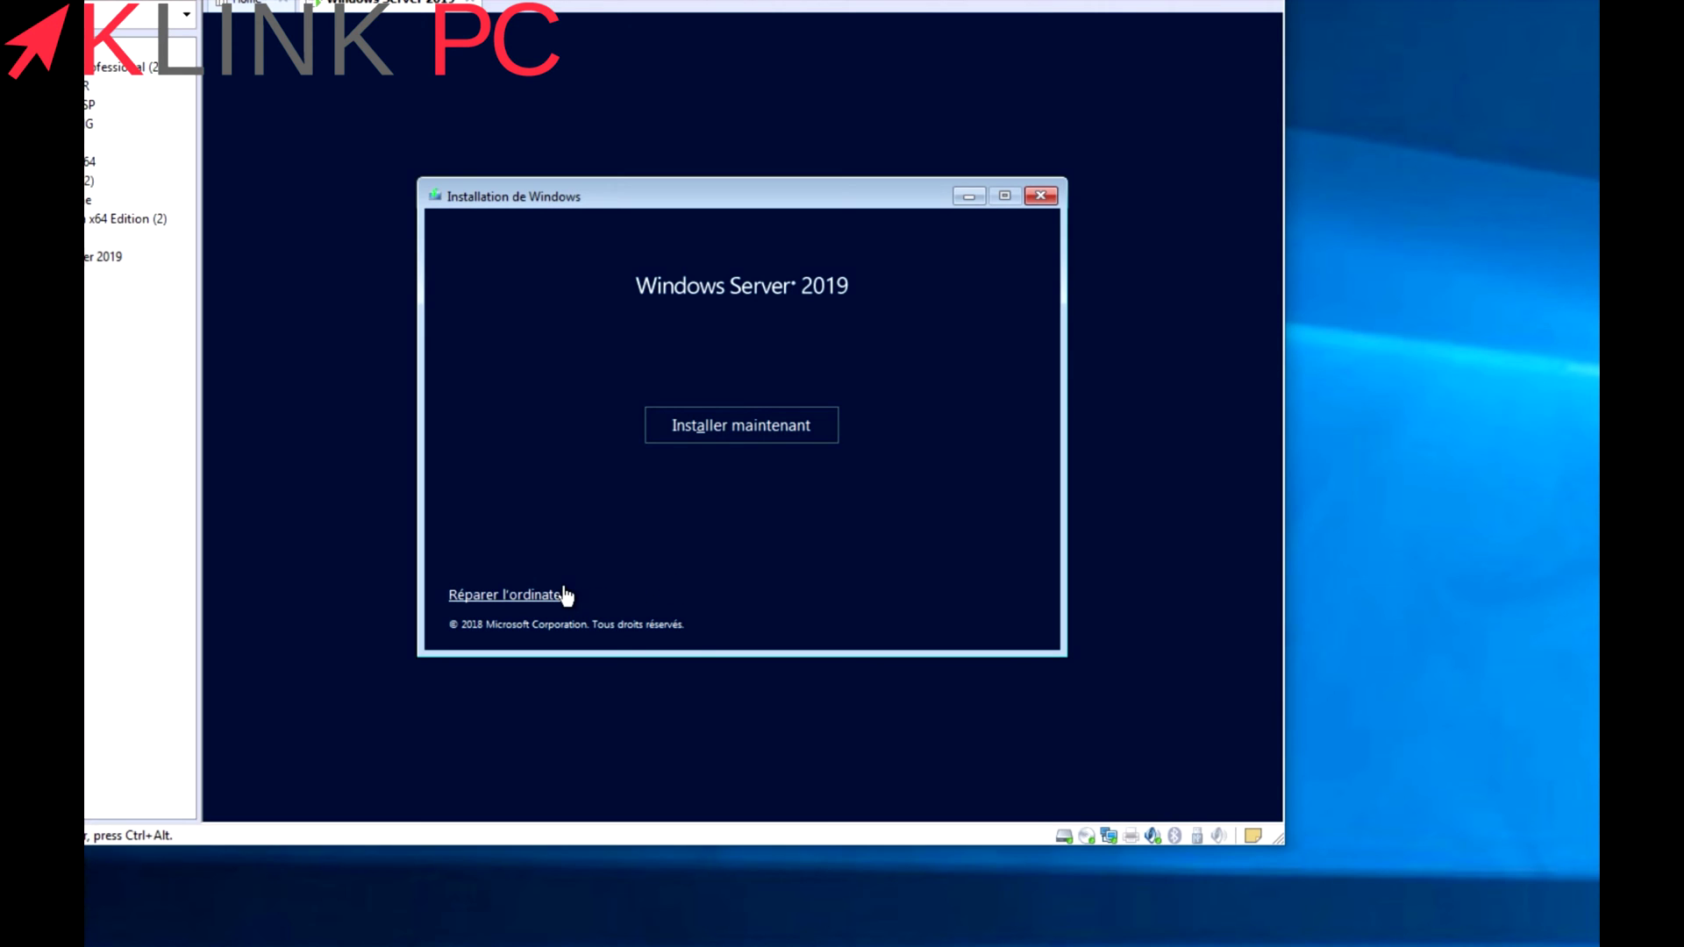
Start setup and choose Windows Server 2019 Standard Evaluation (expérience de bureau).
click(758, 430)
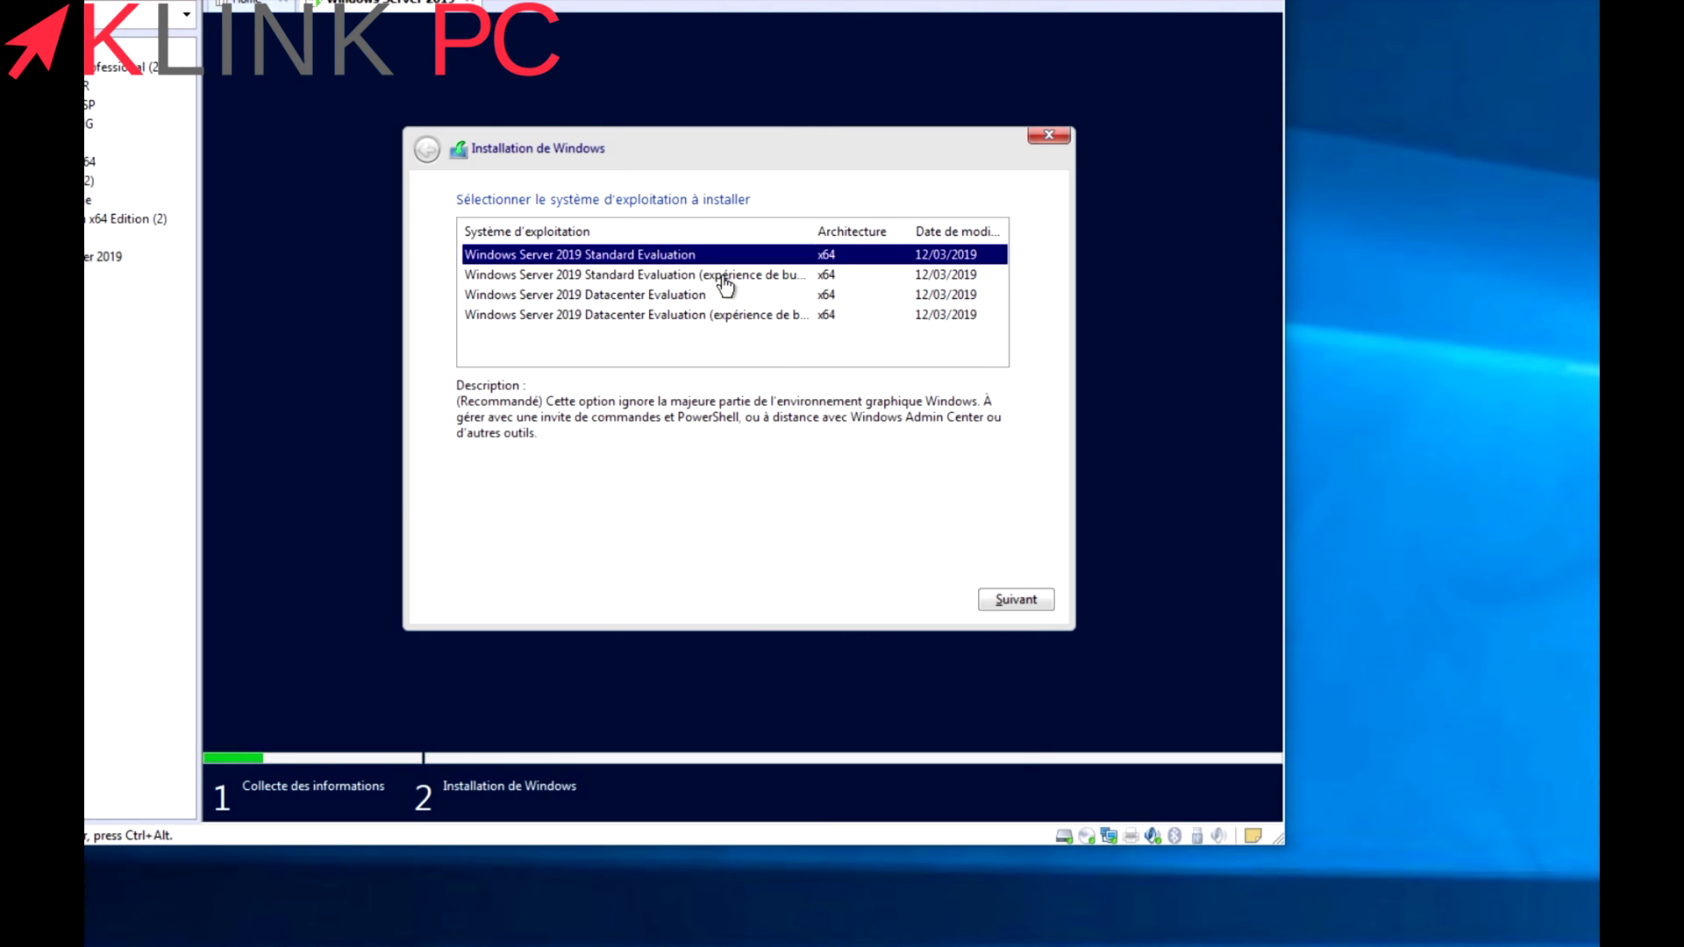
drag(816, 239, 862, 240)
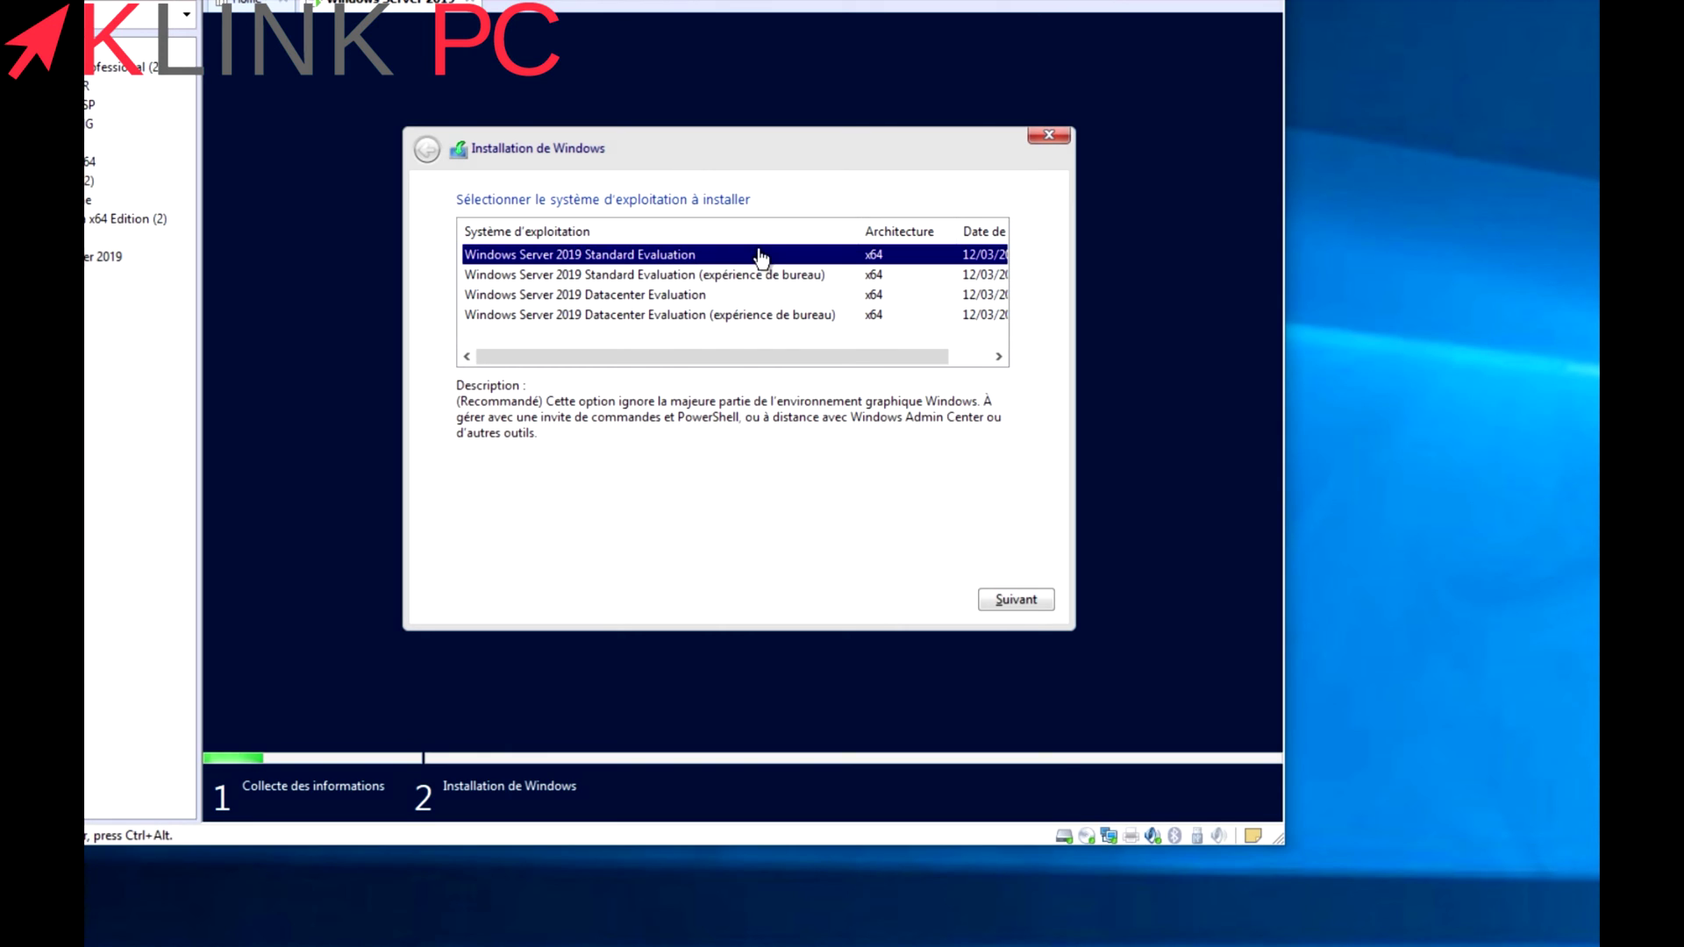
click(735, 279)
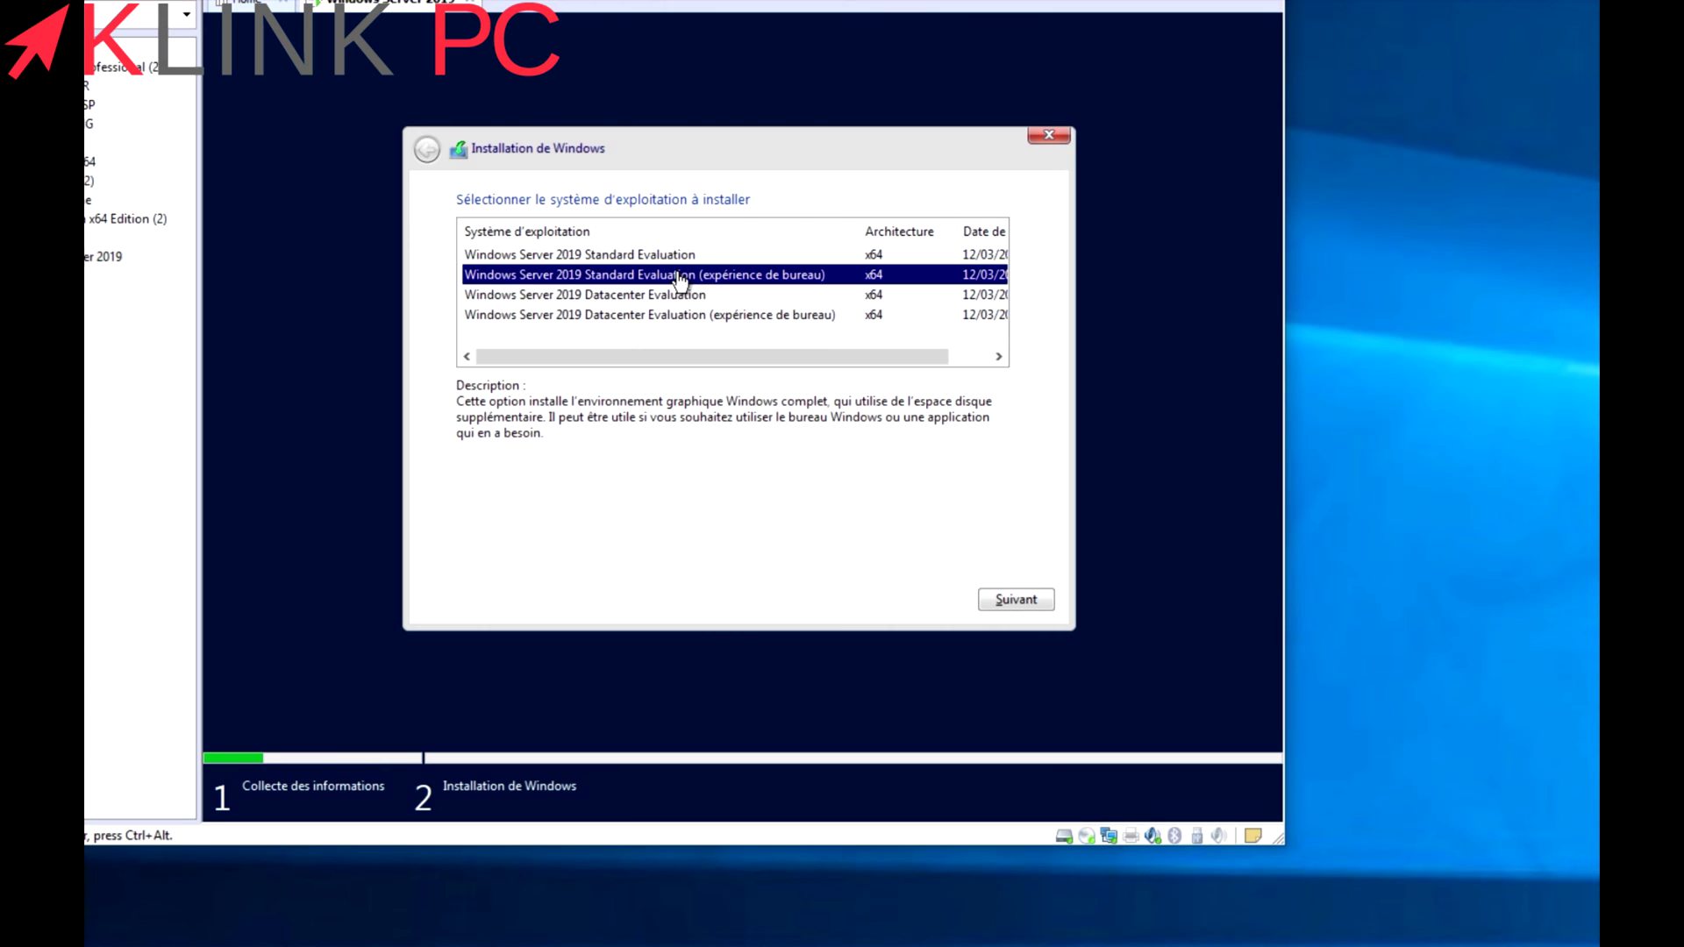
click(1011, 602)
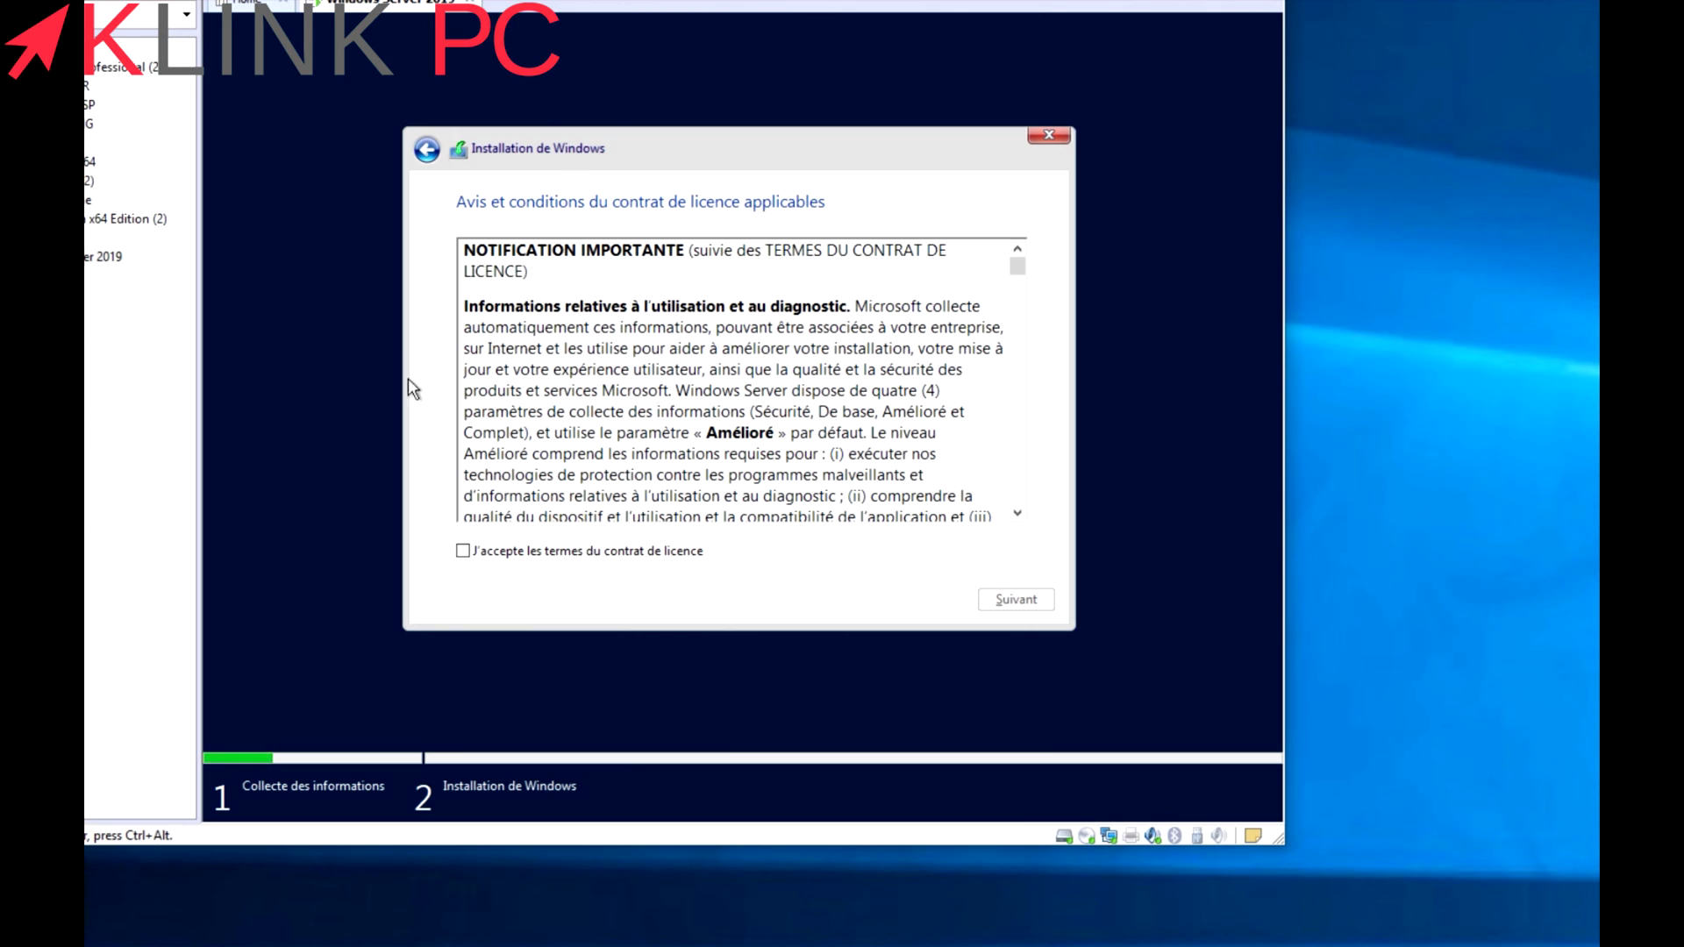
Accept the licence terms and choose the custom (Personnalisé) installation.
click(515, 553)
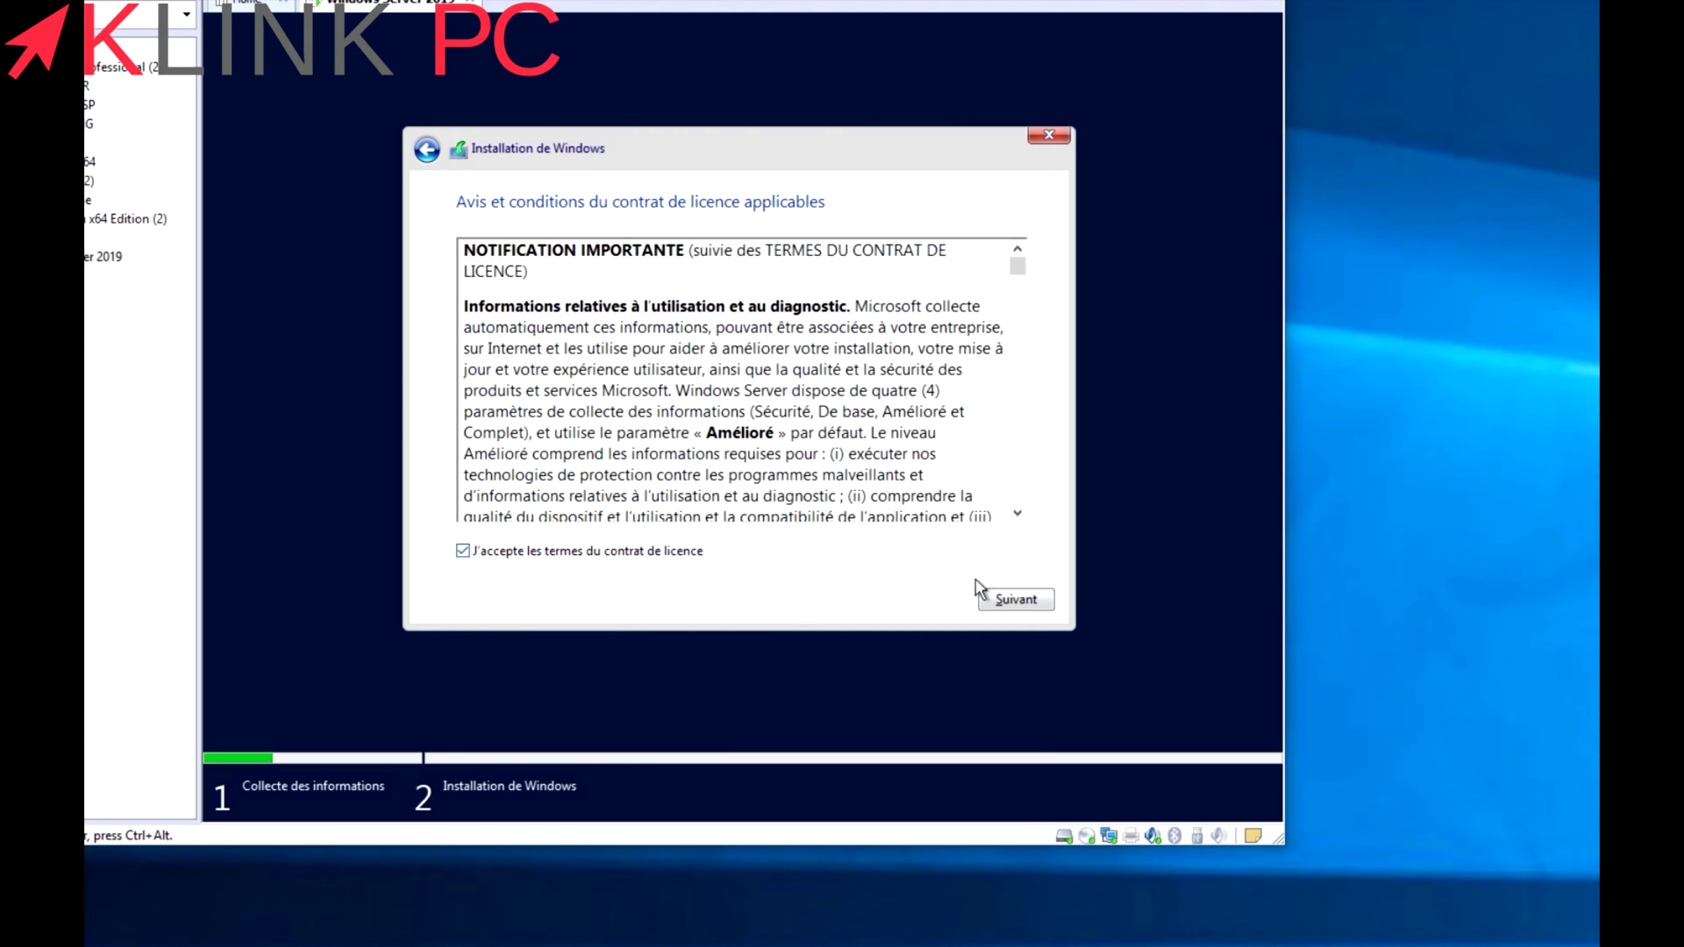
click(1016, 600)
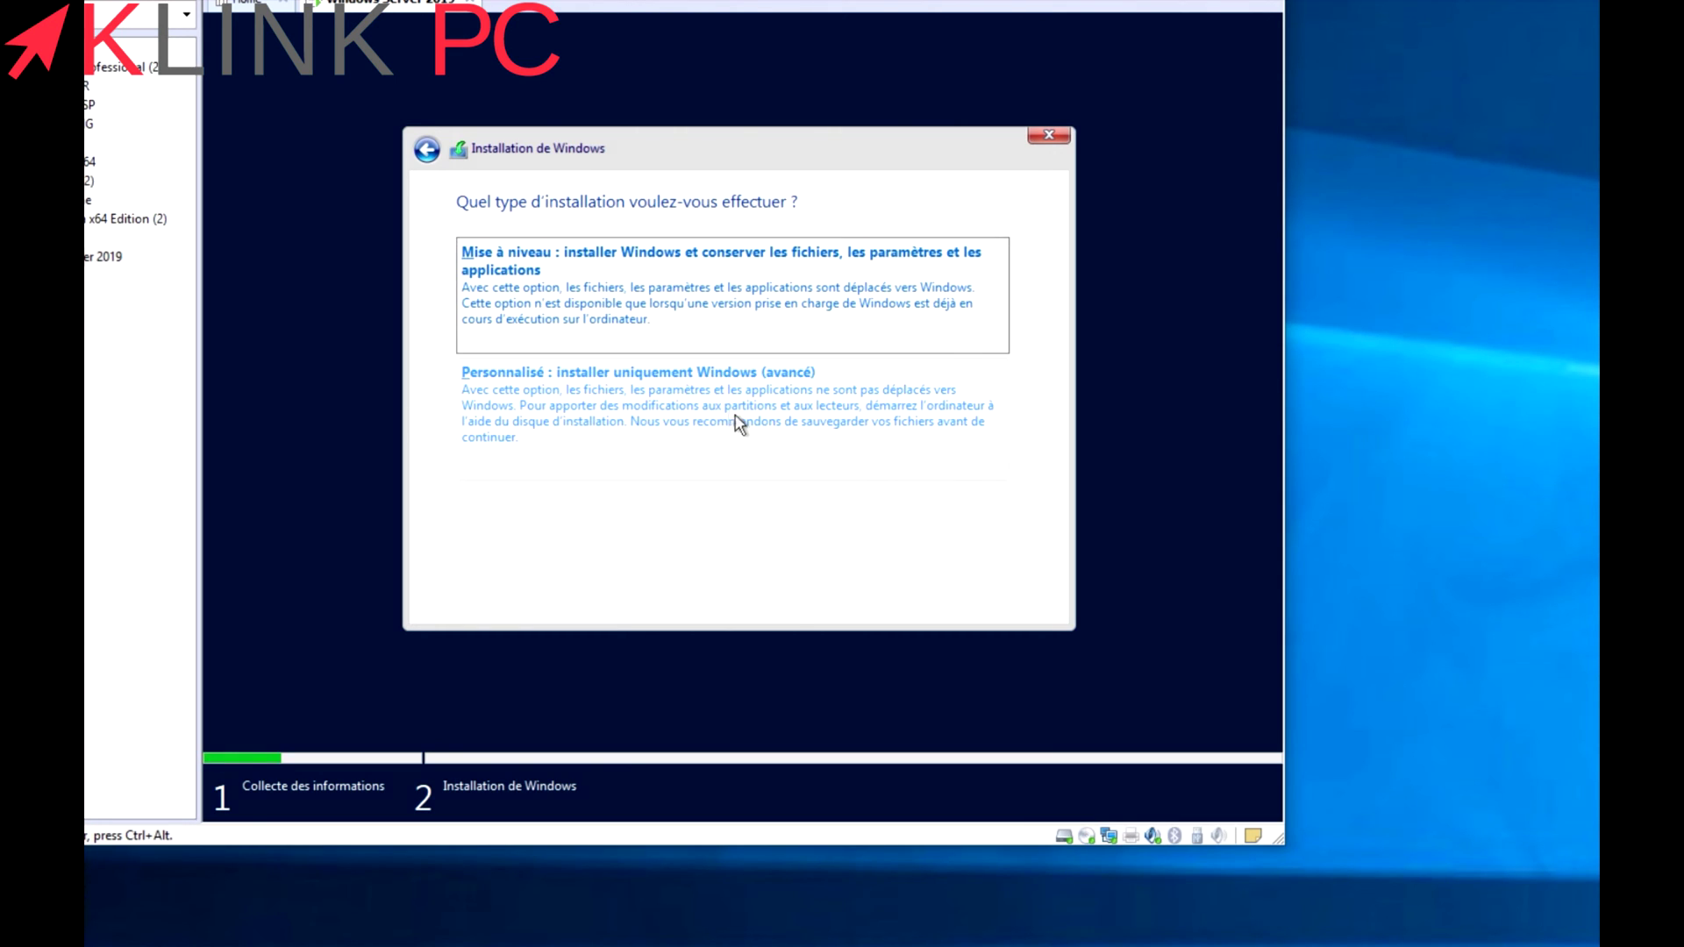
click(700, 400)
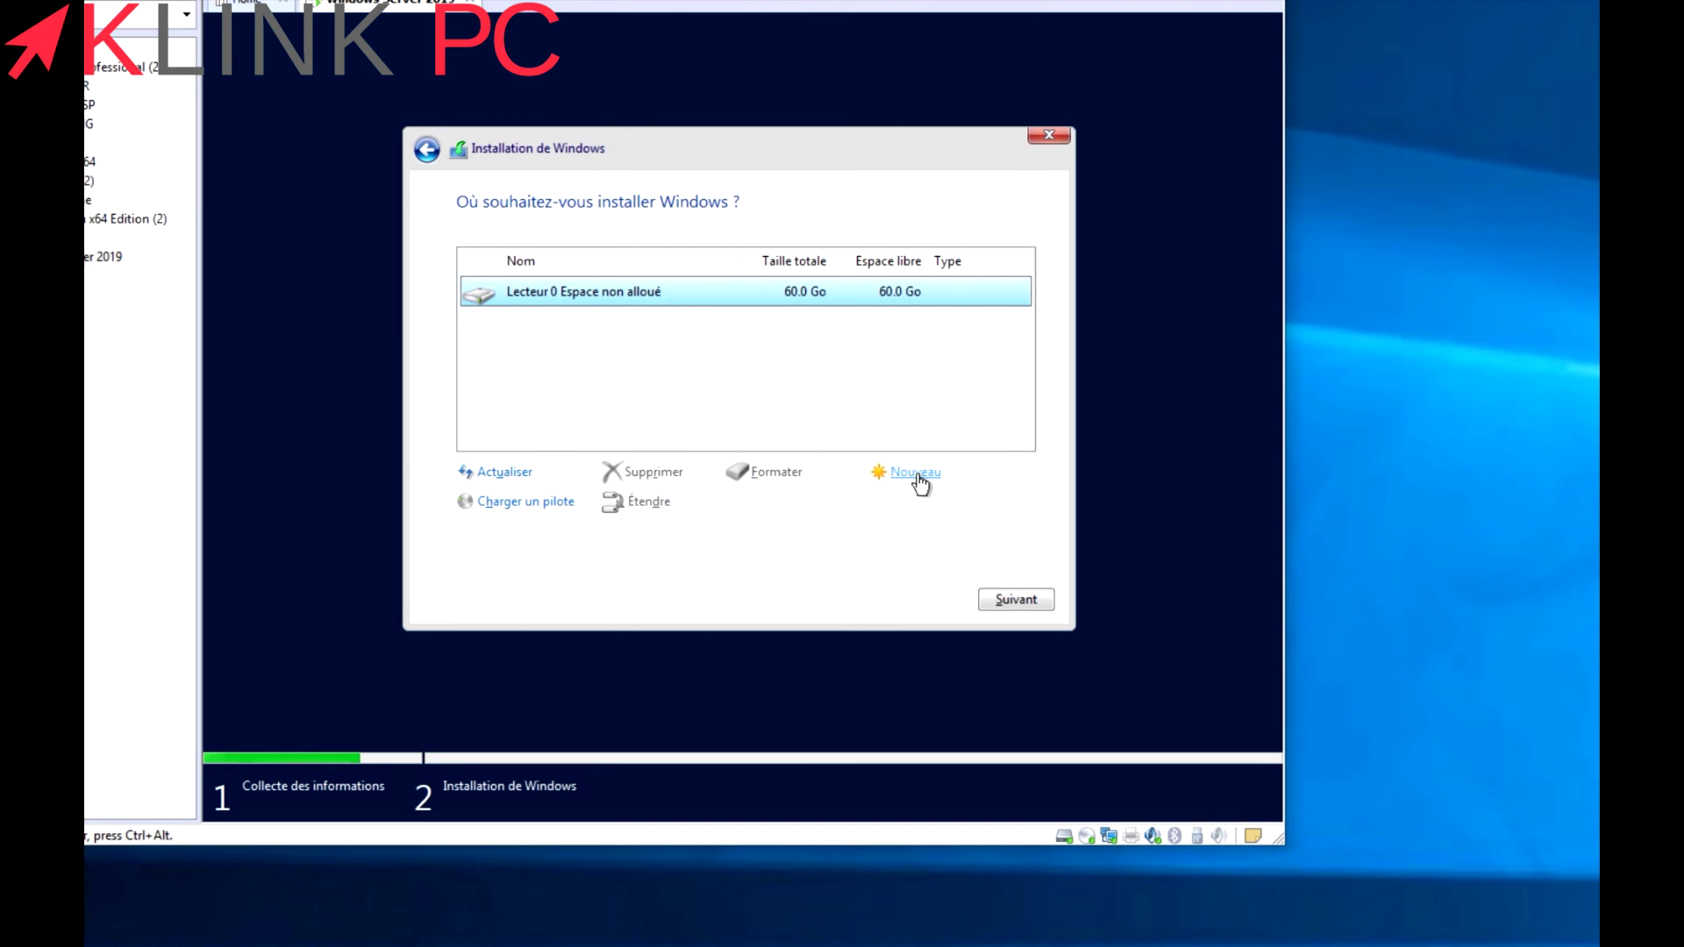
Create a new 61440 Mo partition and install Windows onto Partition 4.
click(912, 481)
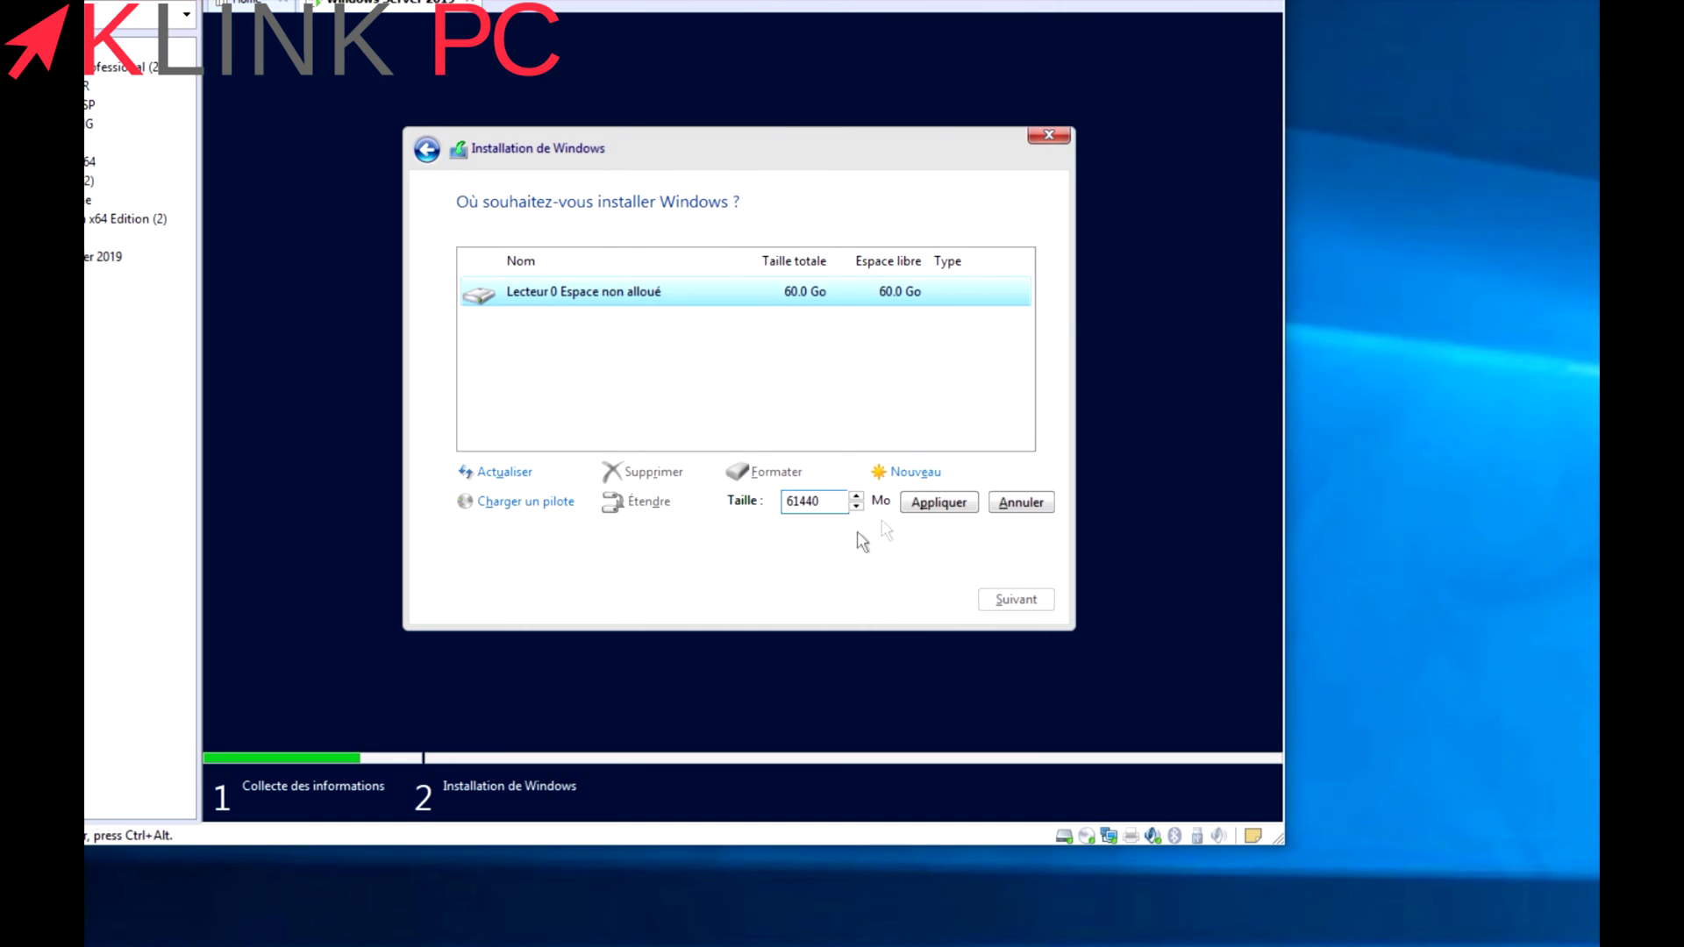
click(940, 504)
click(884, 502)
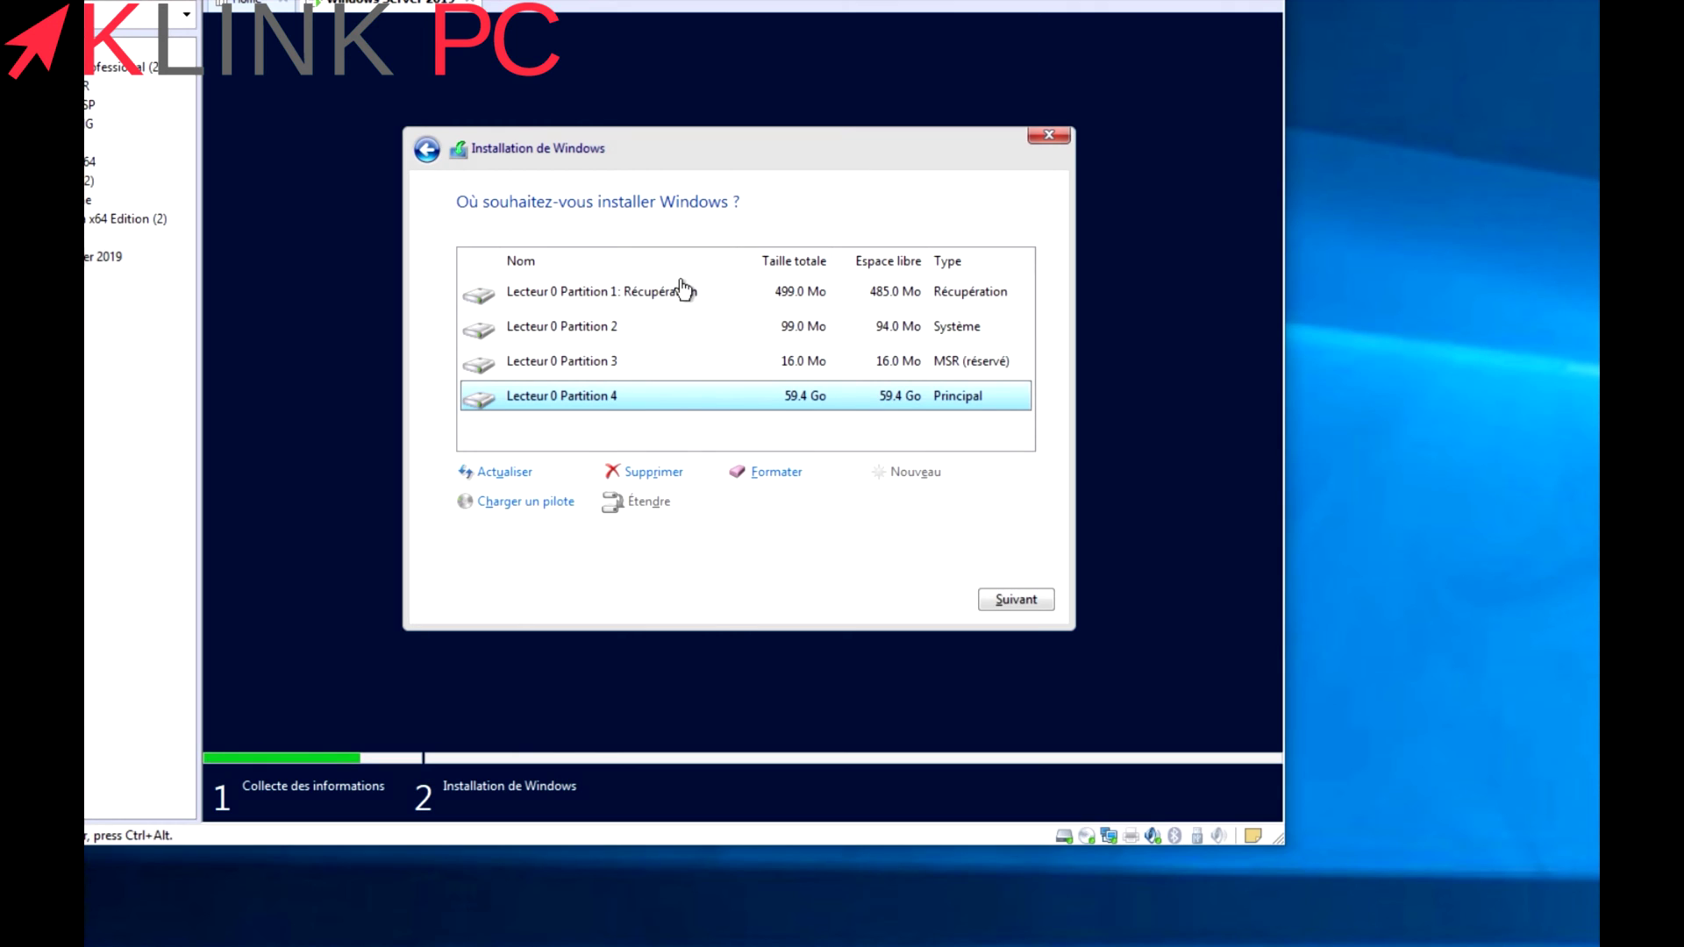
click(1037, 601)
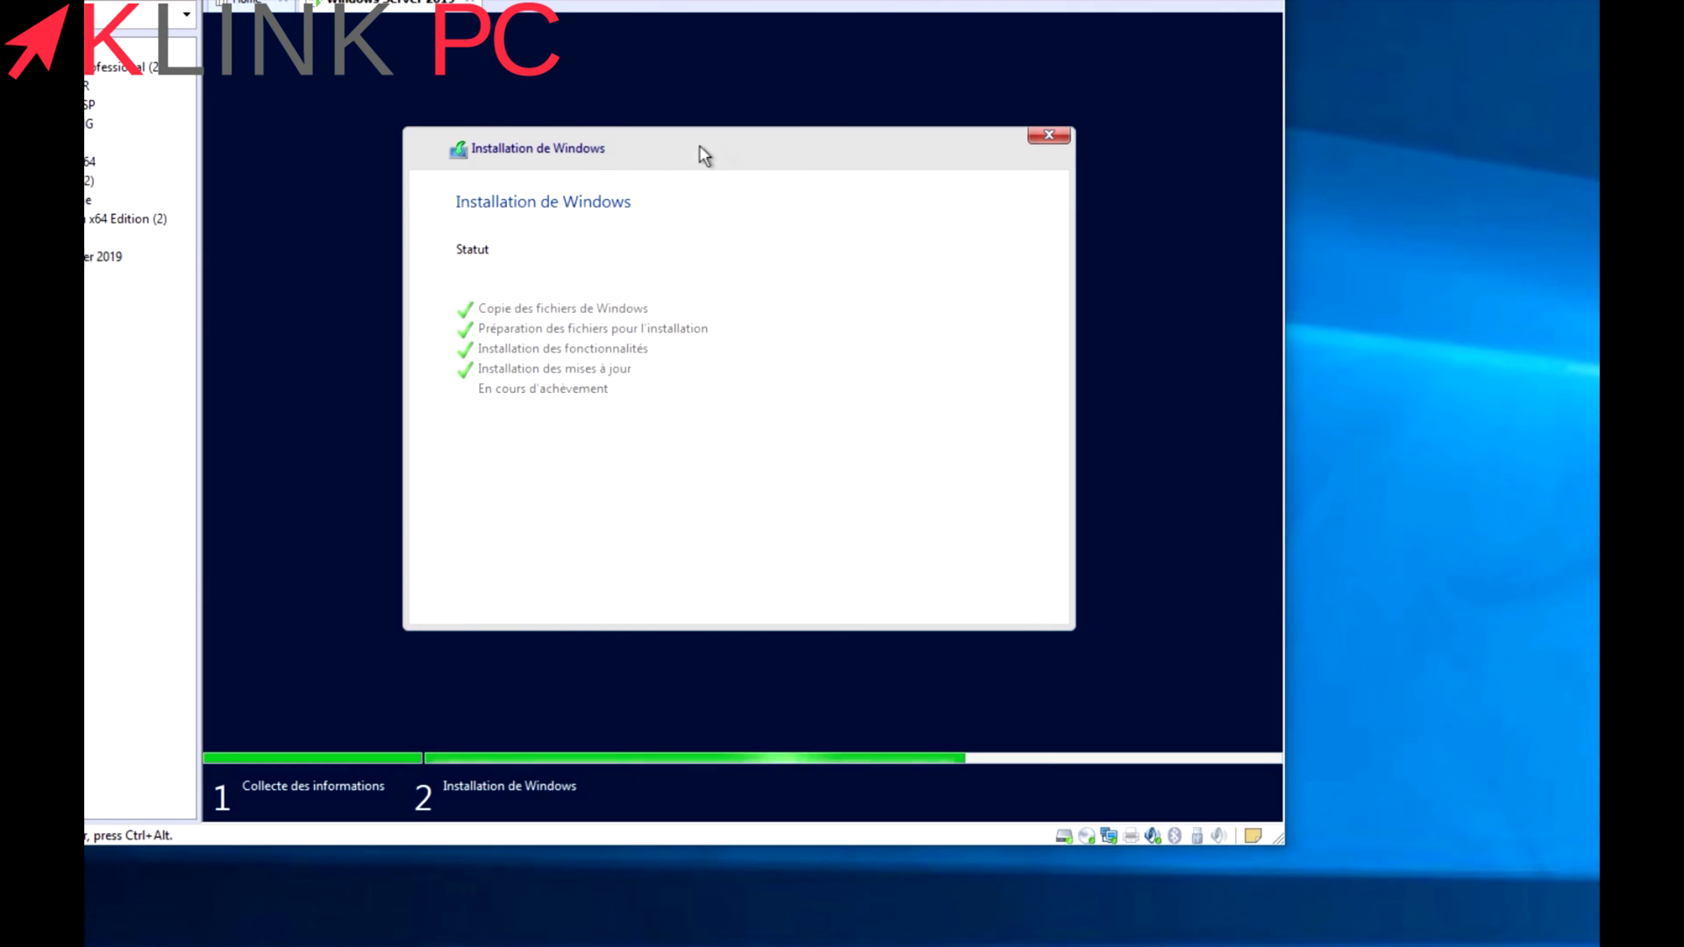
Restart the server now to complete the Windows Server installation.
click(966, 599)
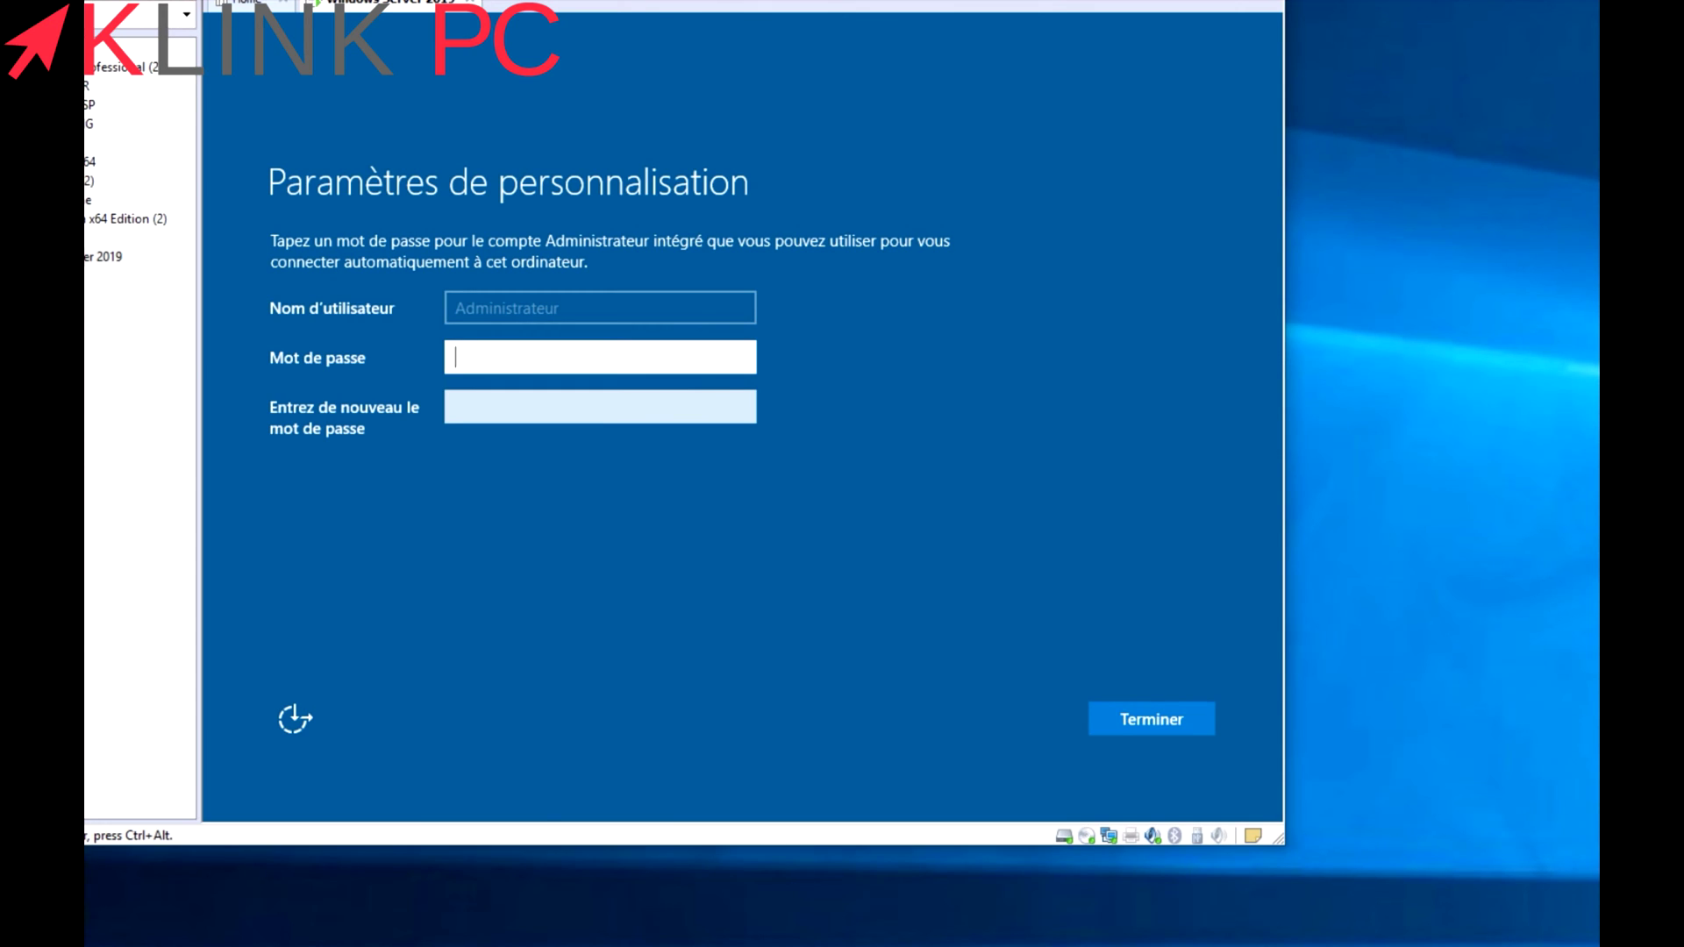
Set and confirm the Administrator password on the personalization screen.
text(*******)
key(Tab)
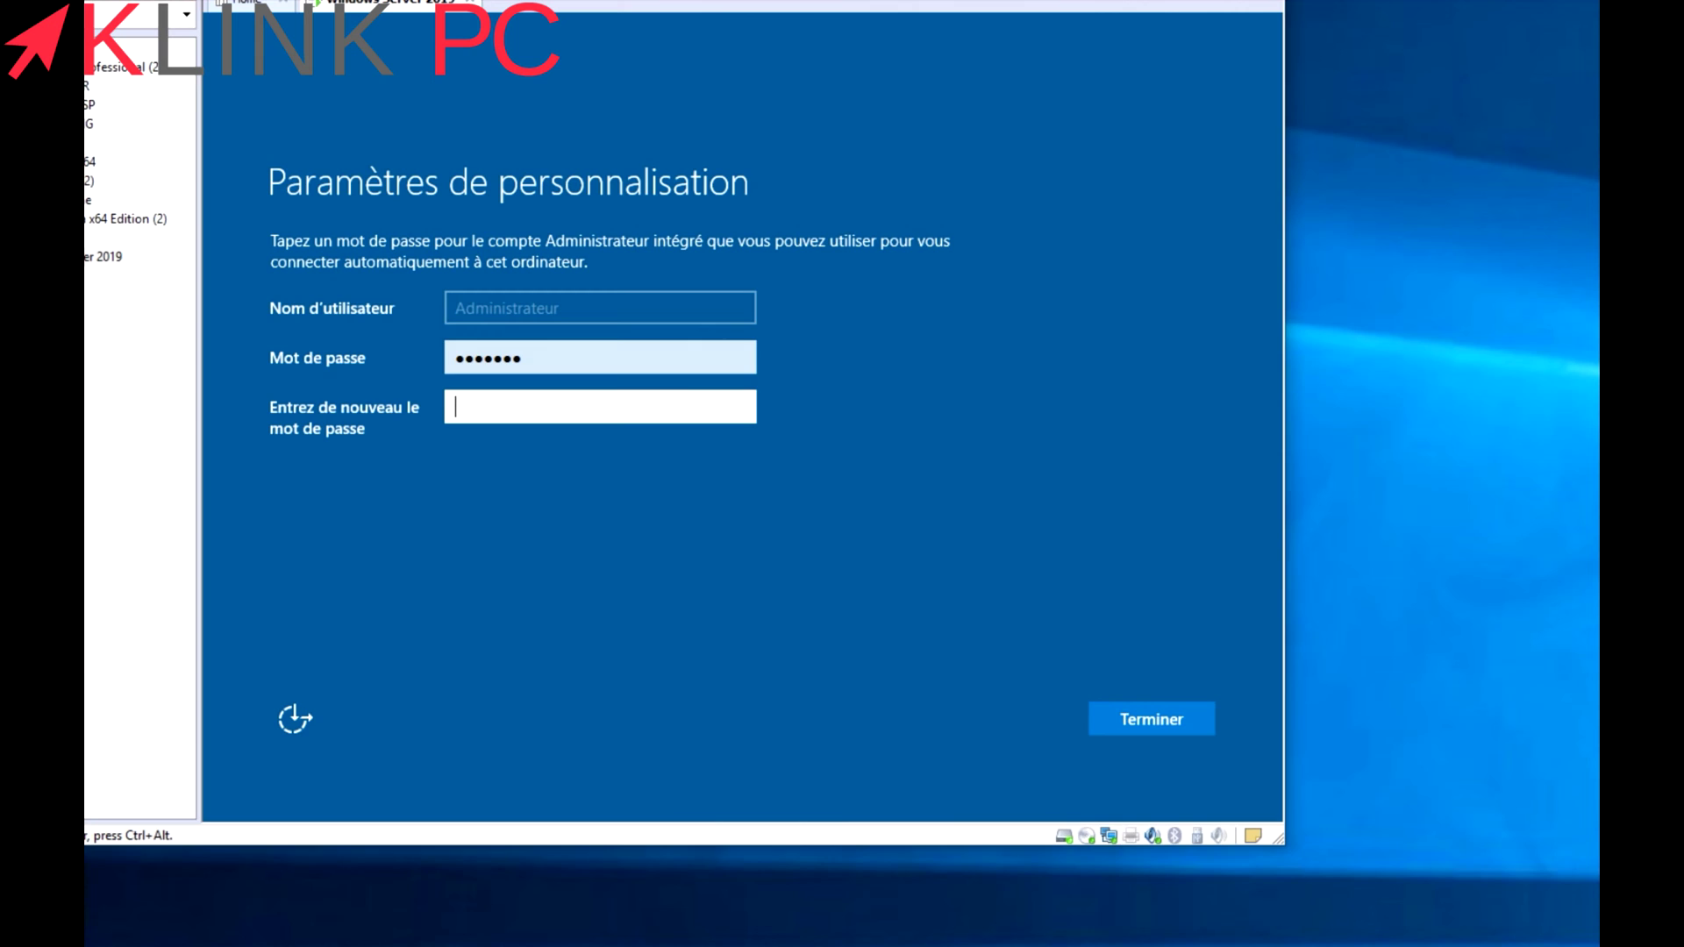
text(*******)
key(Return)
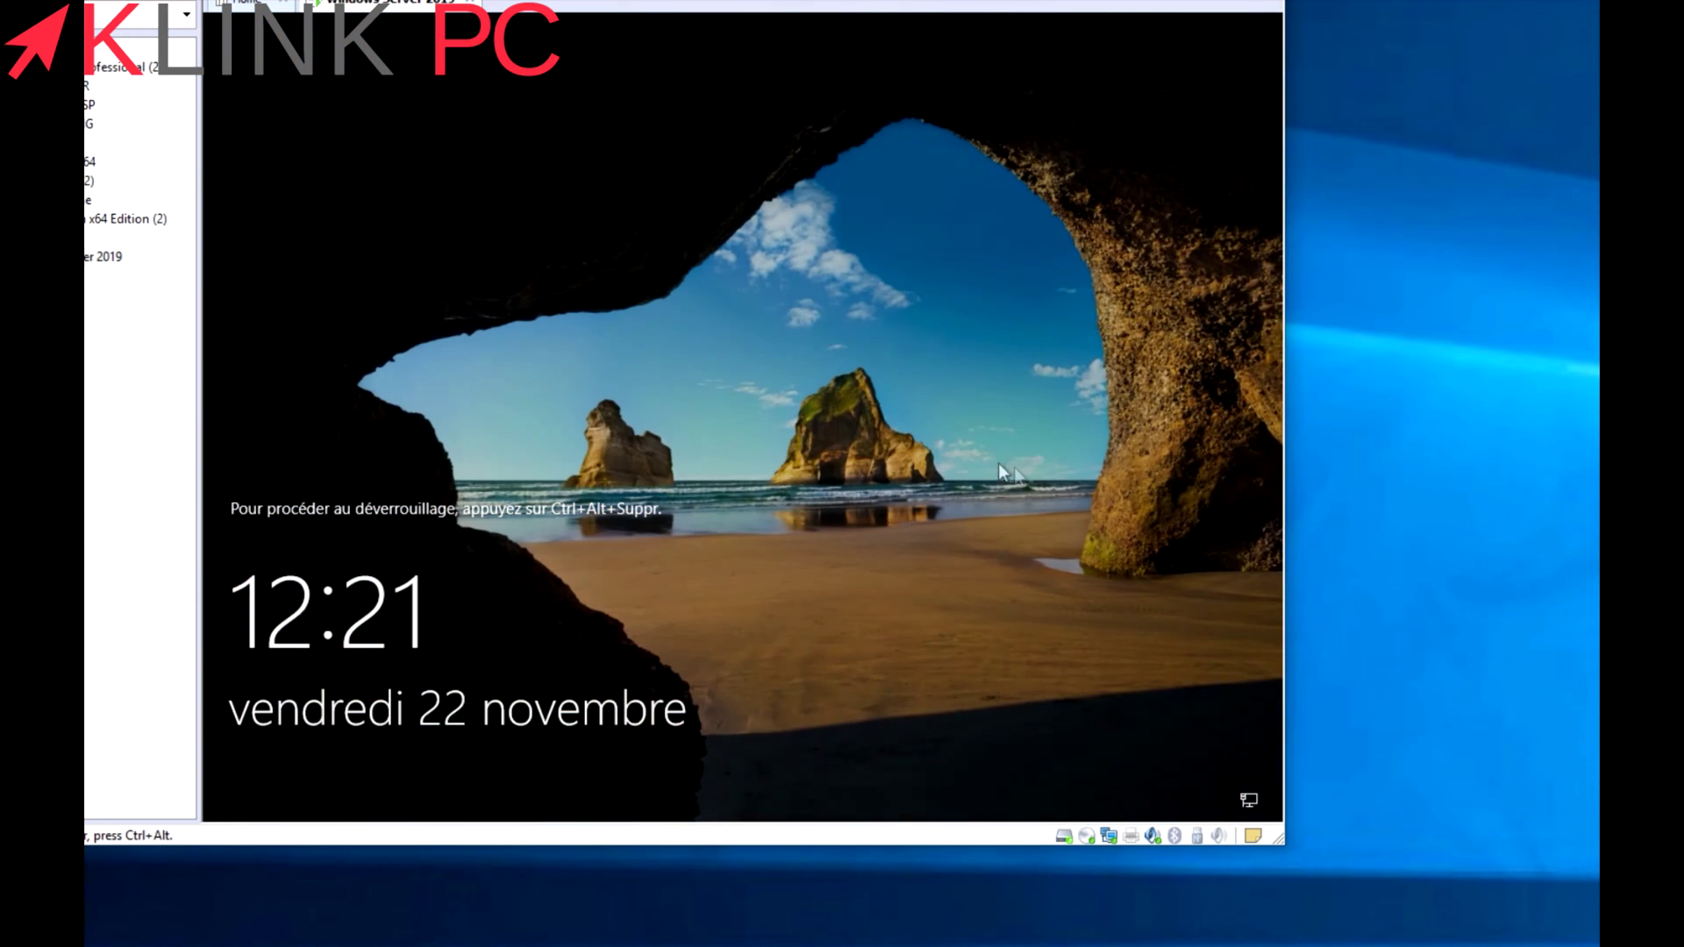
Send Ctrl+Alt+Del to the VM and sign in with the administrator password.
right_click(410, 7)
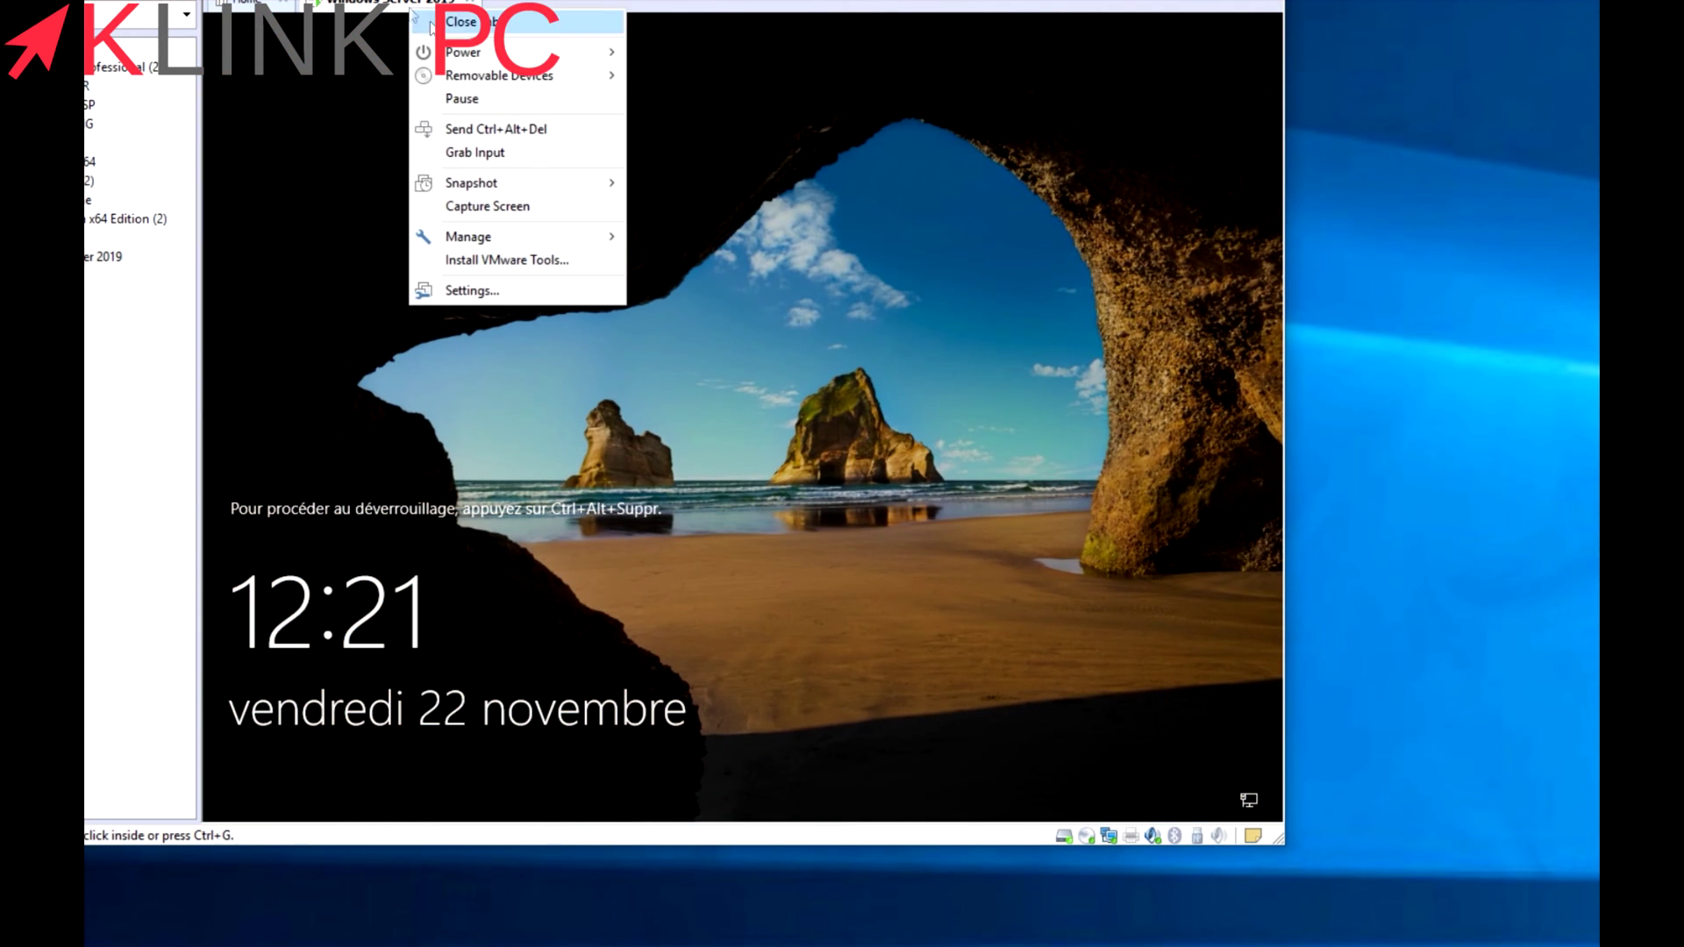
click(498, 121)
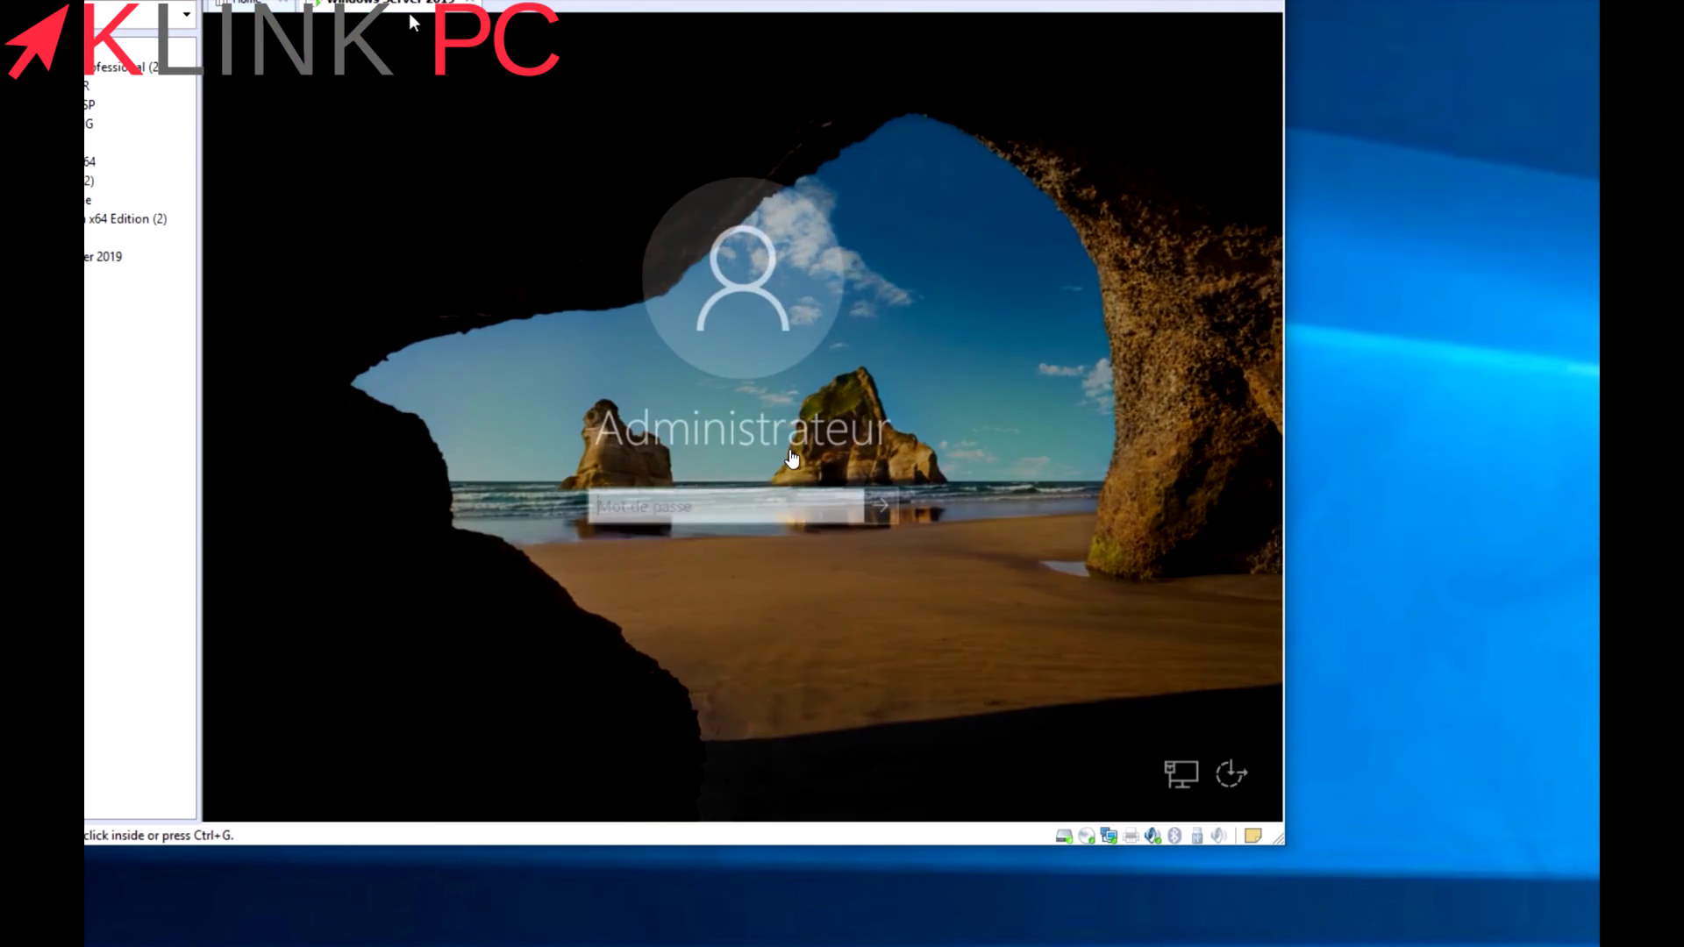
click(676, 503)
text(••••••)
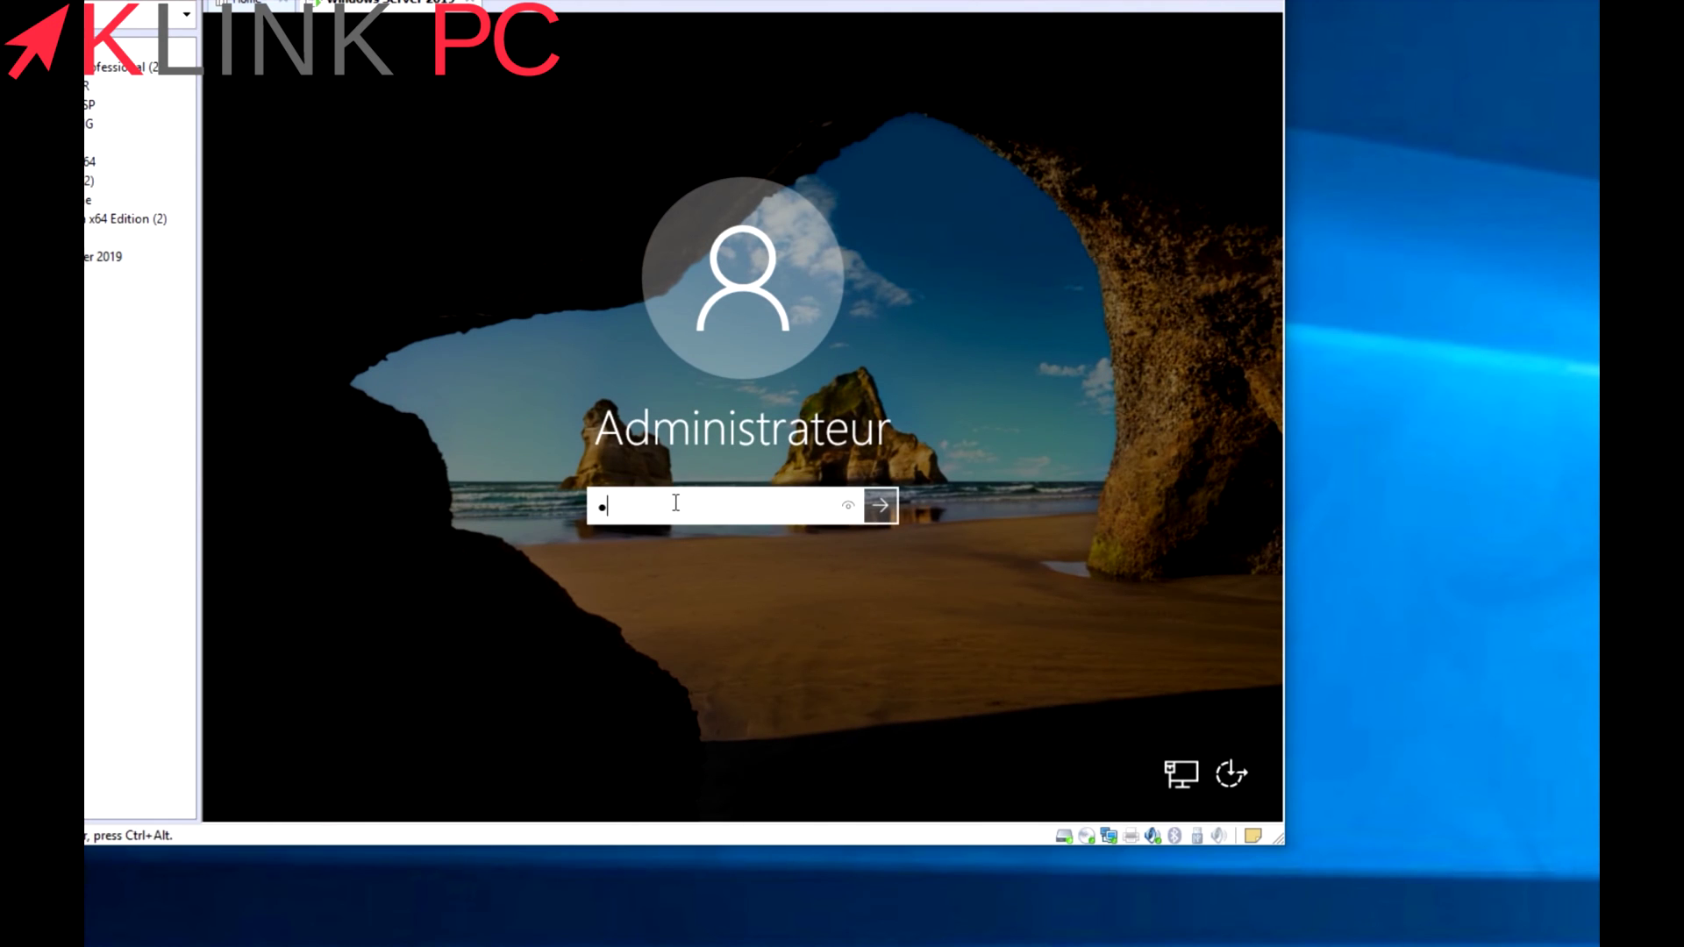
key(Return)
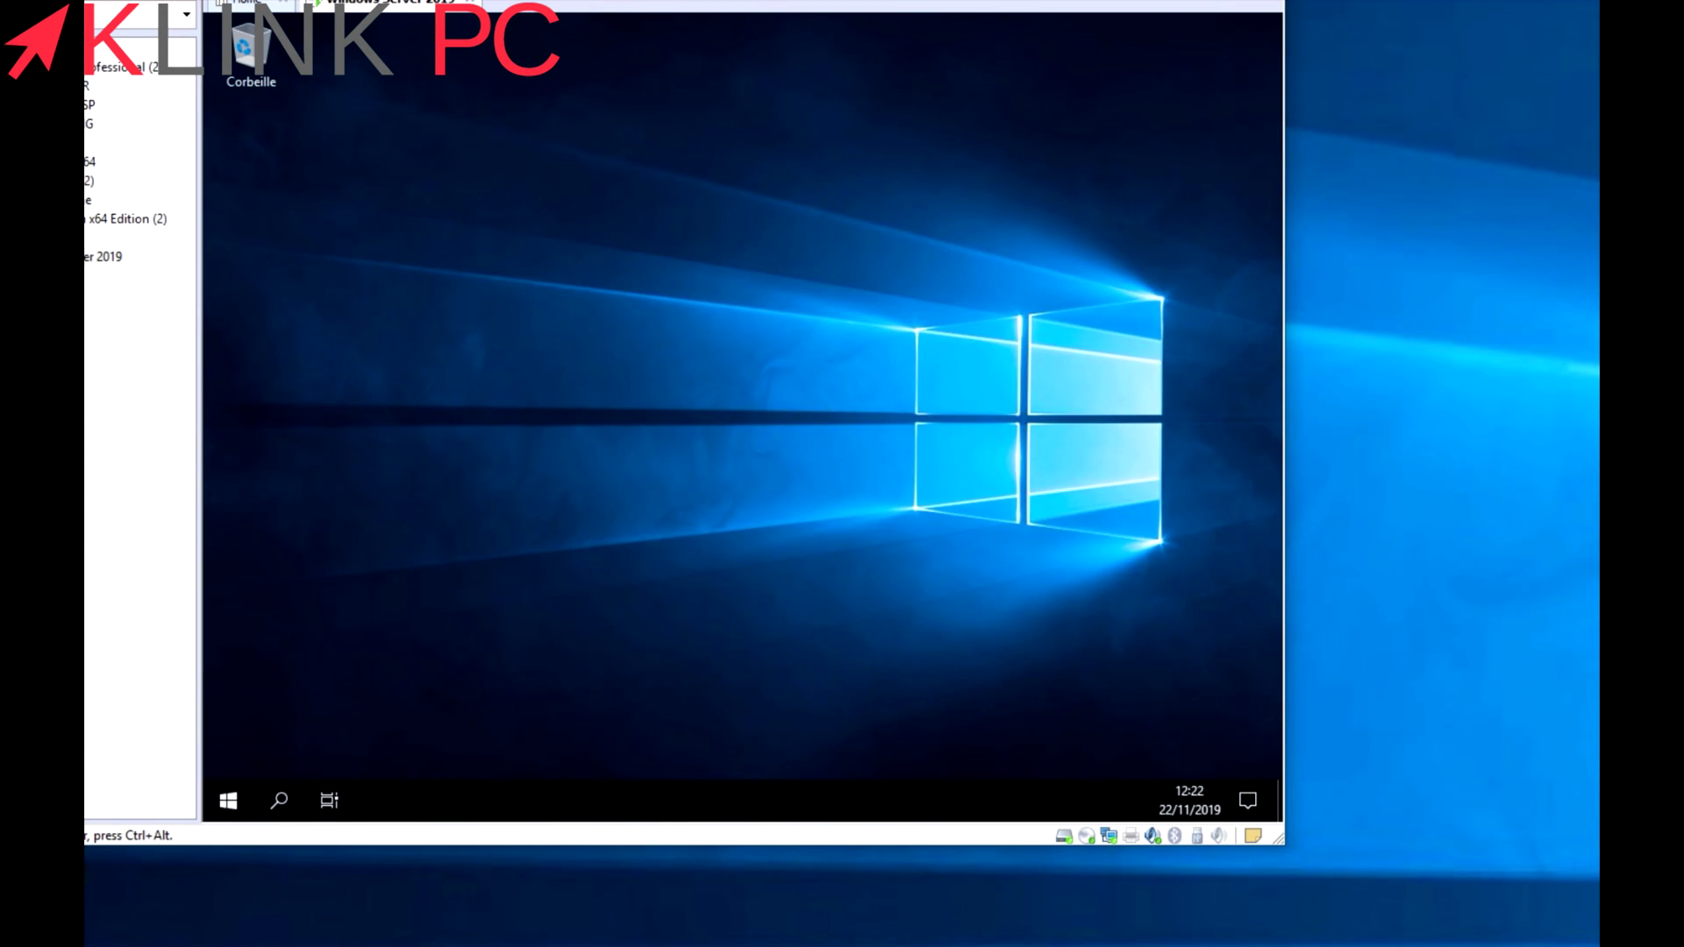
Install VMware Tools from the VM menu and allow network discovery with Oui.
right_click(406, 16)
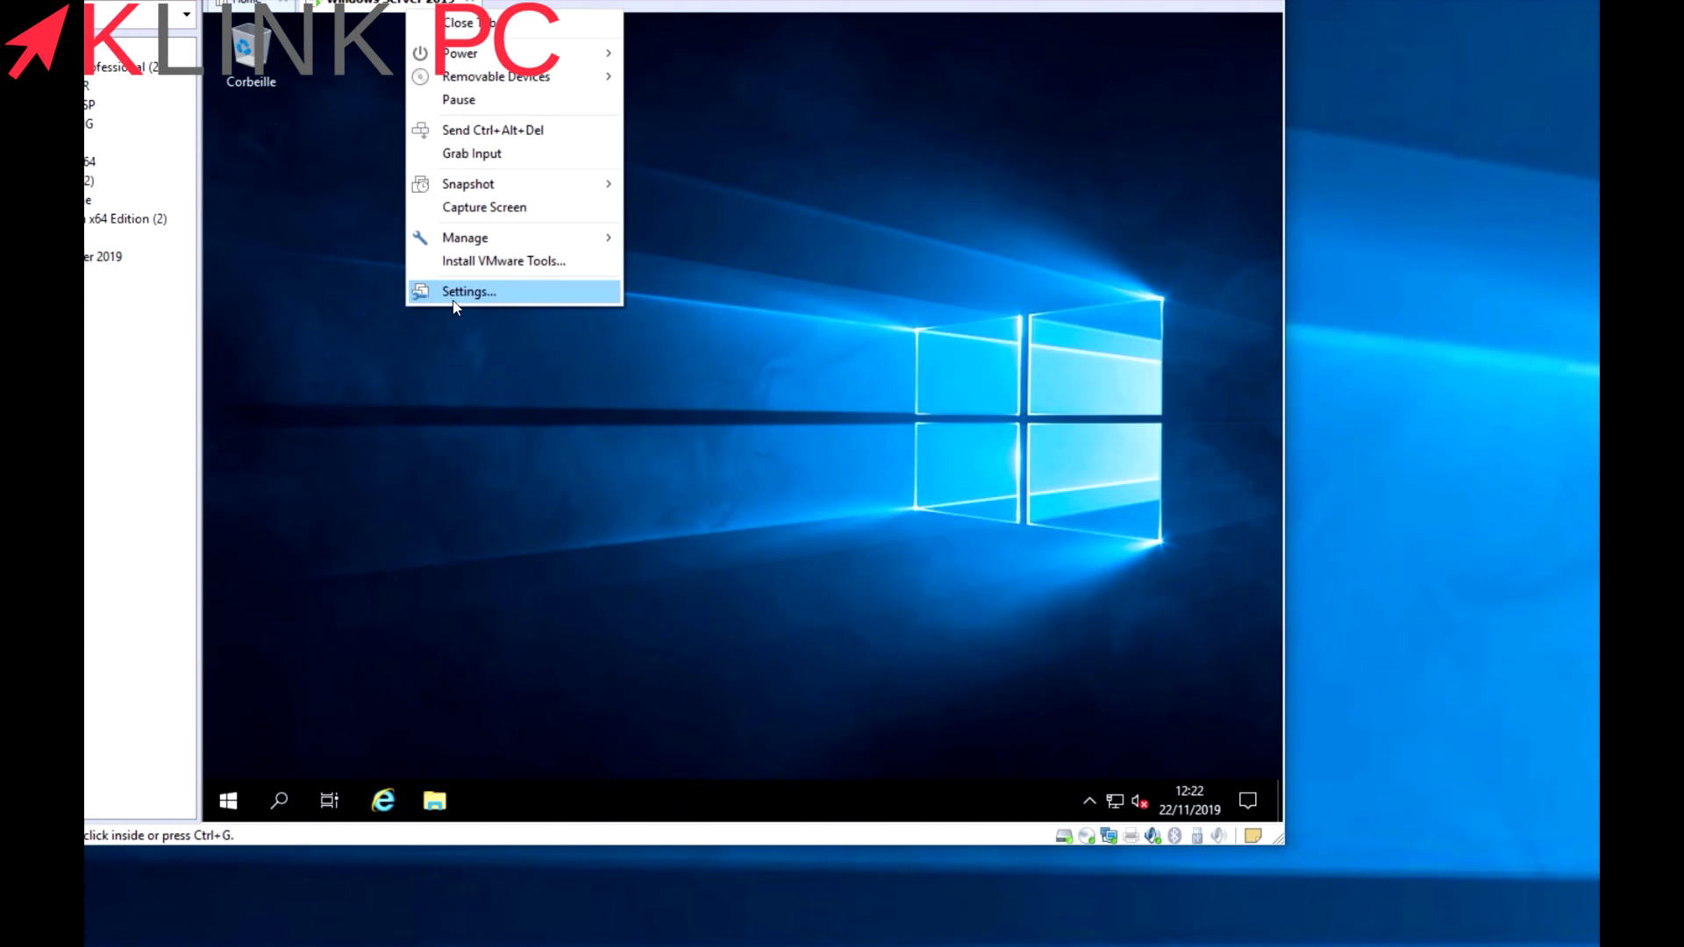
click(470, 263)
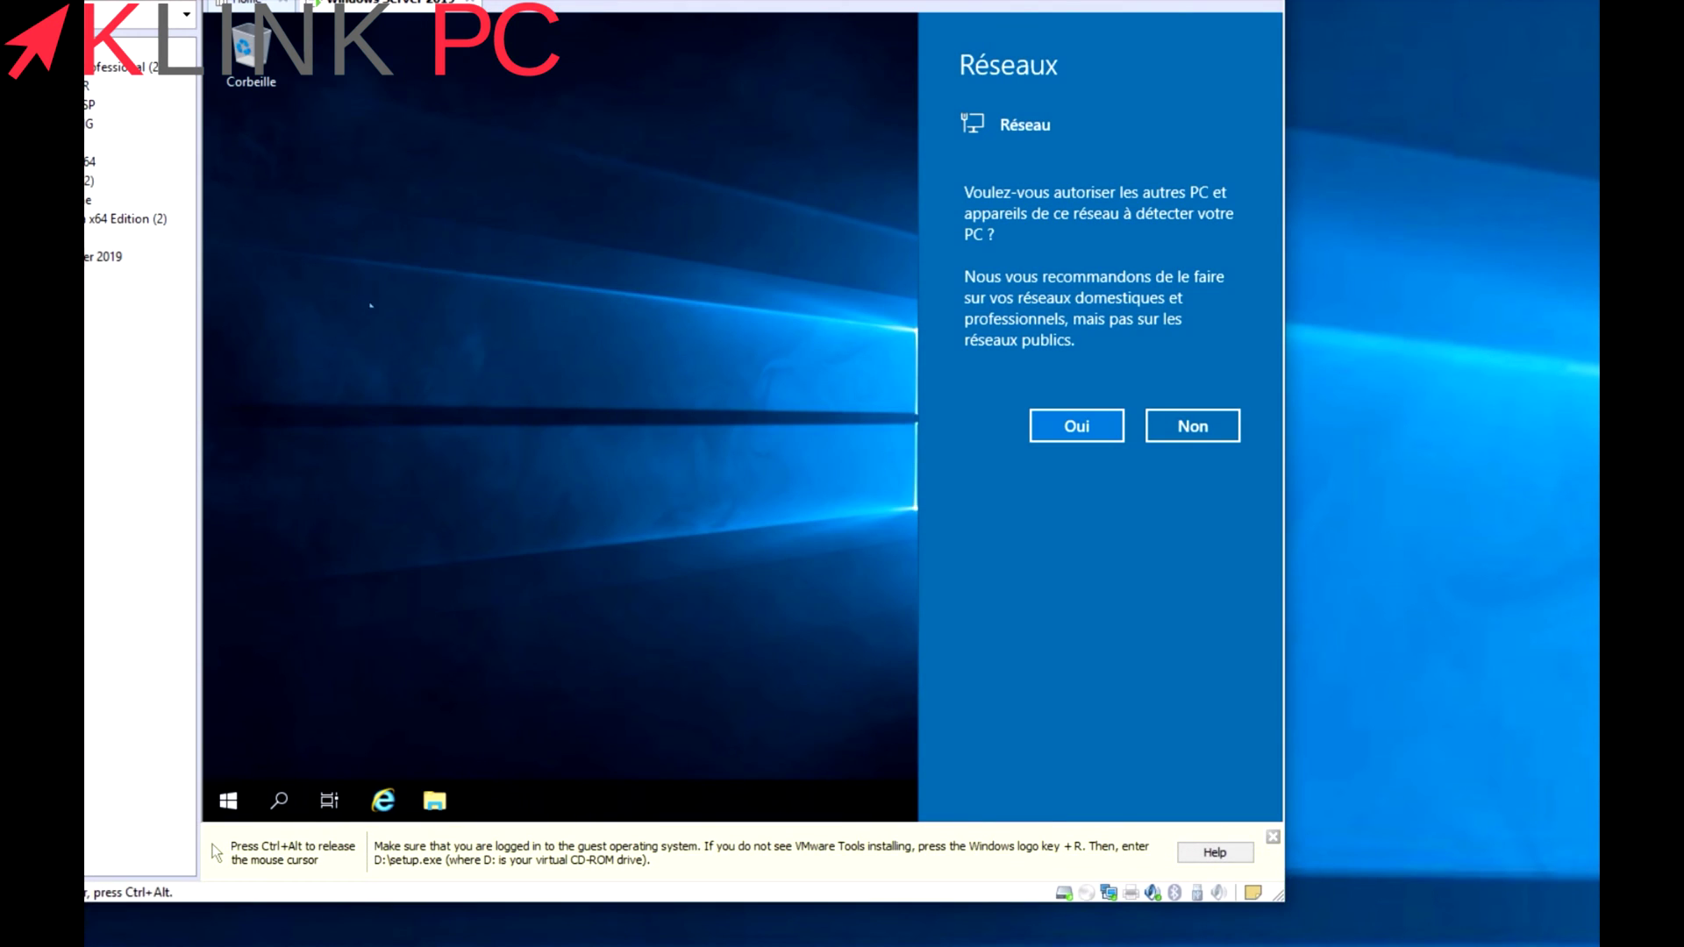
click(1076, 424)
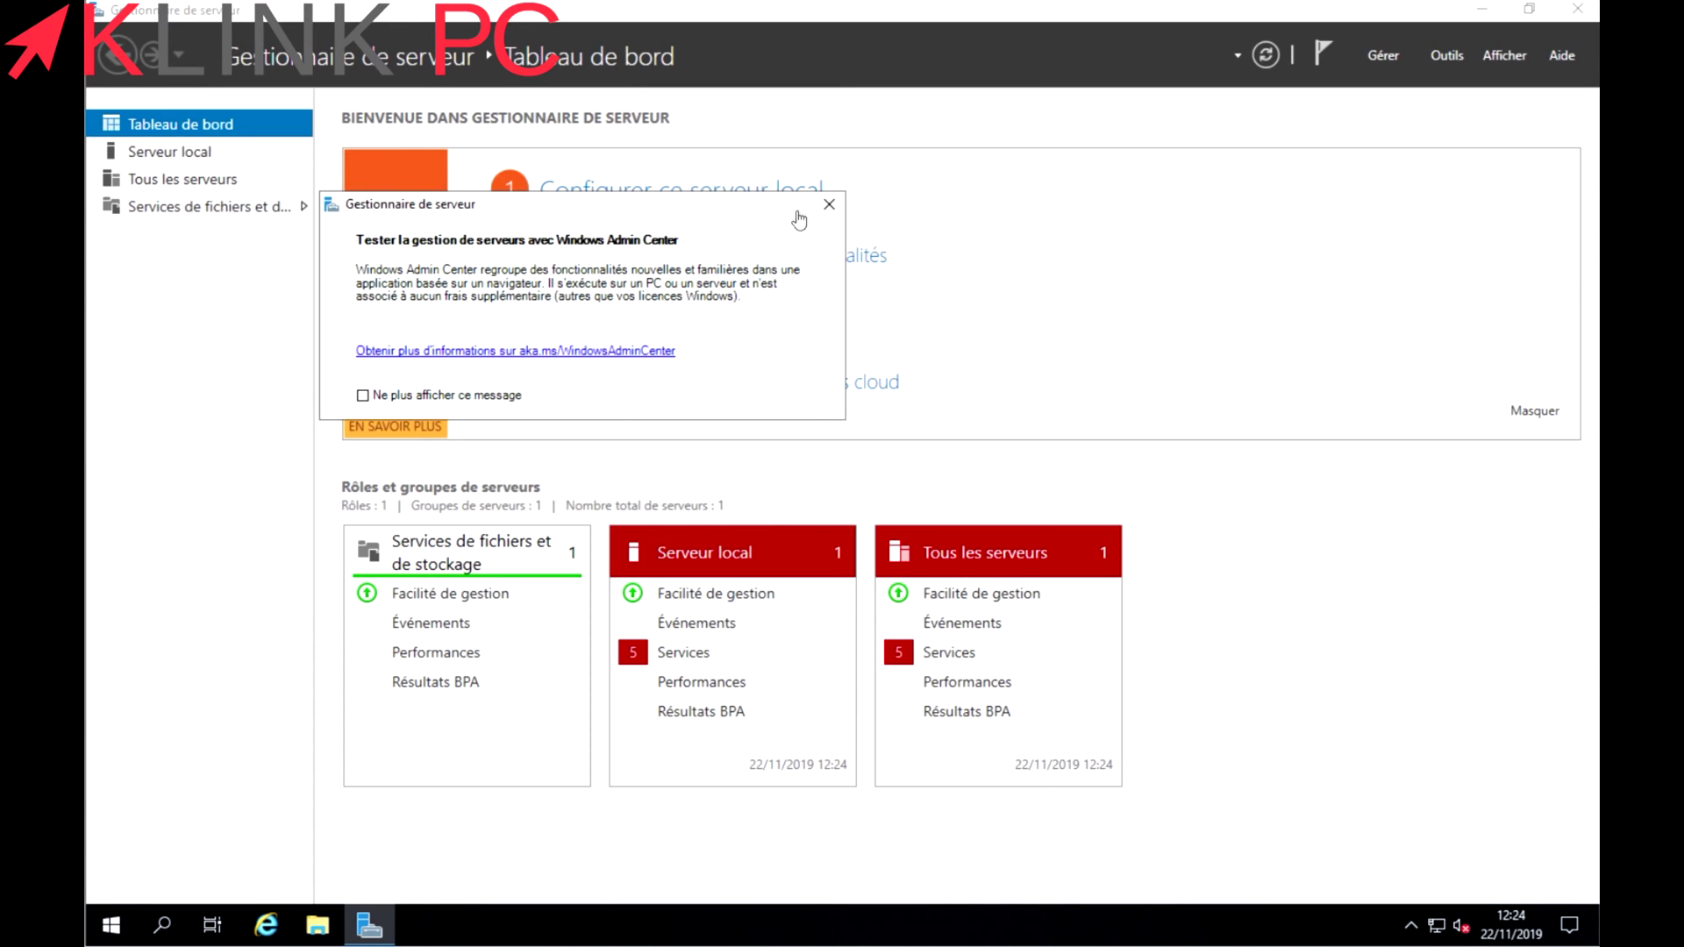
Dismiss the Windows Admin Center notice and choose Gérer on Ce PC in File Explorer.
click(829, 204)
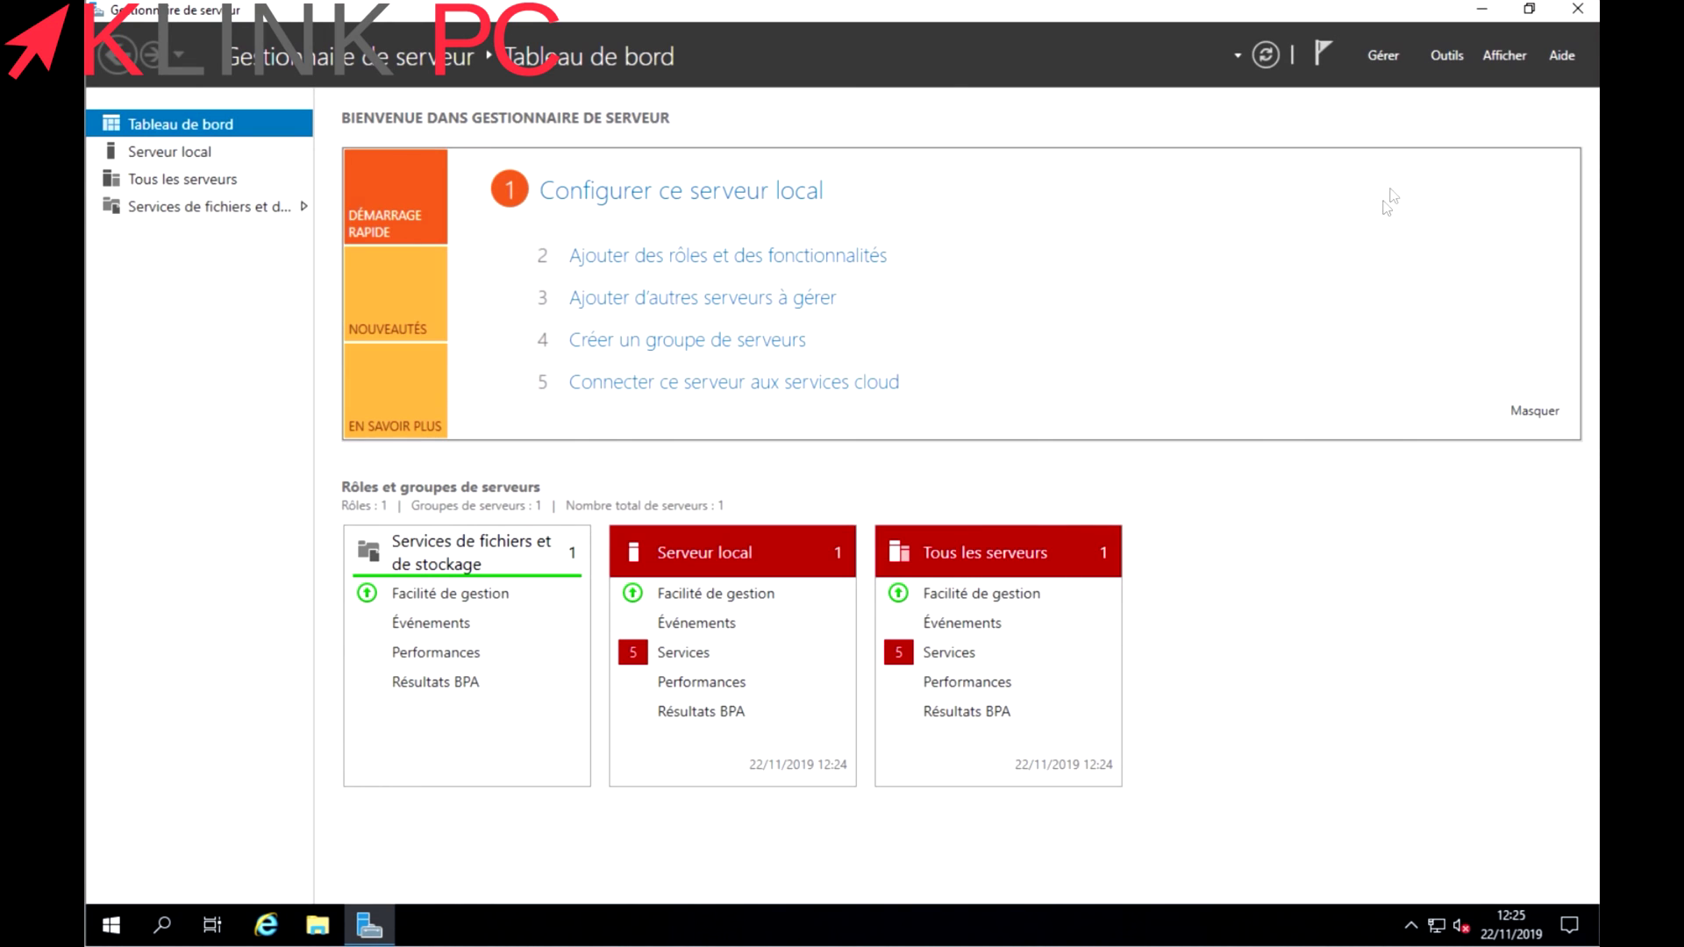
click(1383, 55)
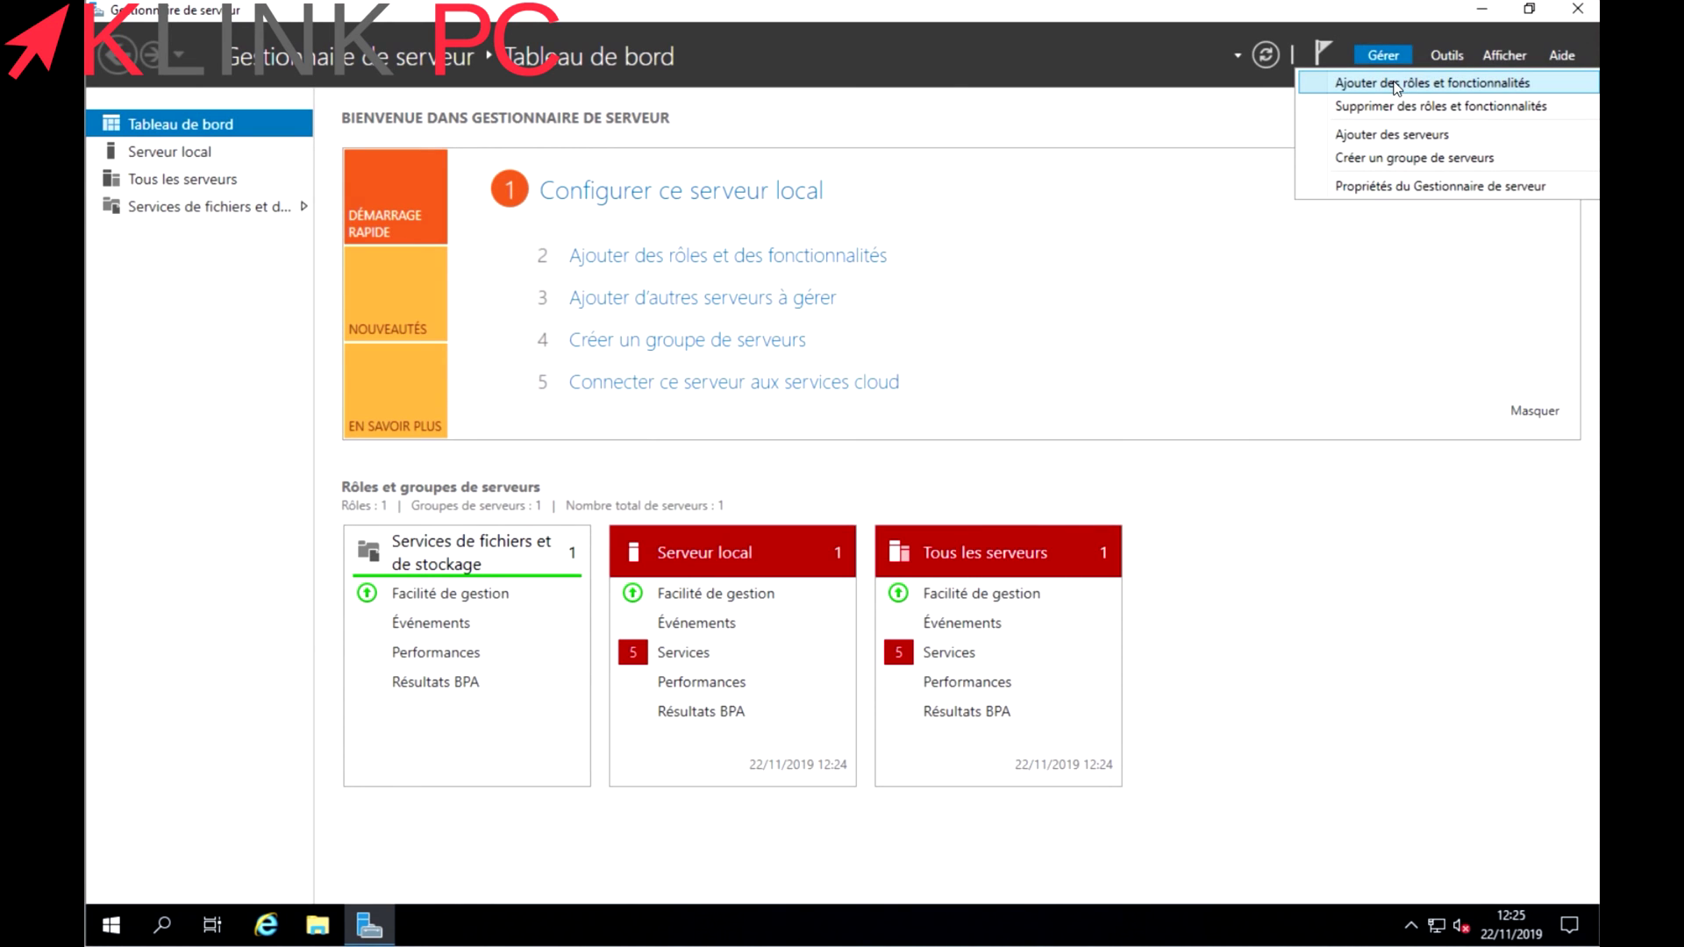
click(1183, 120)
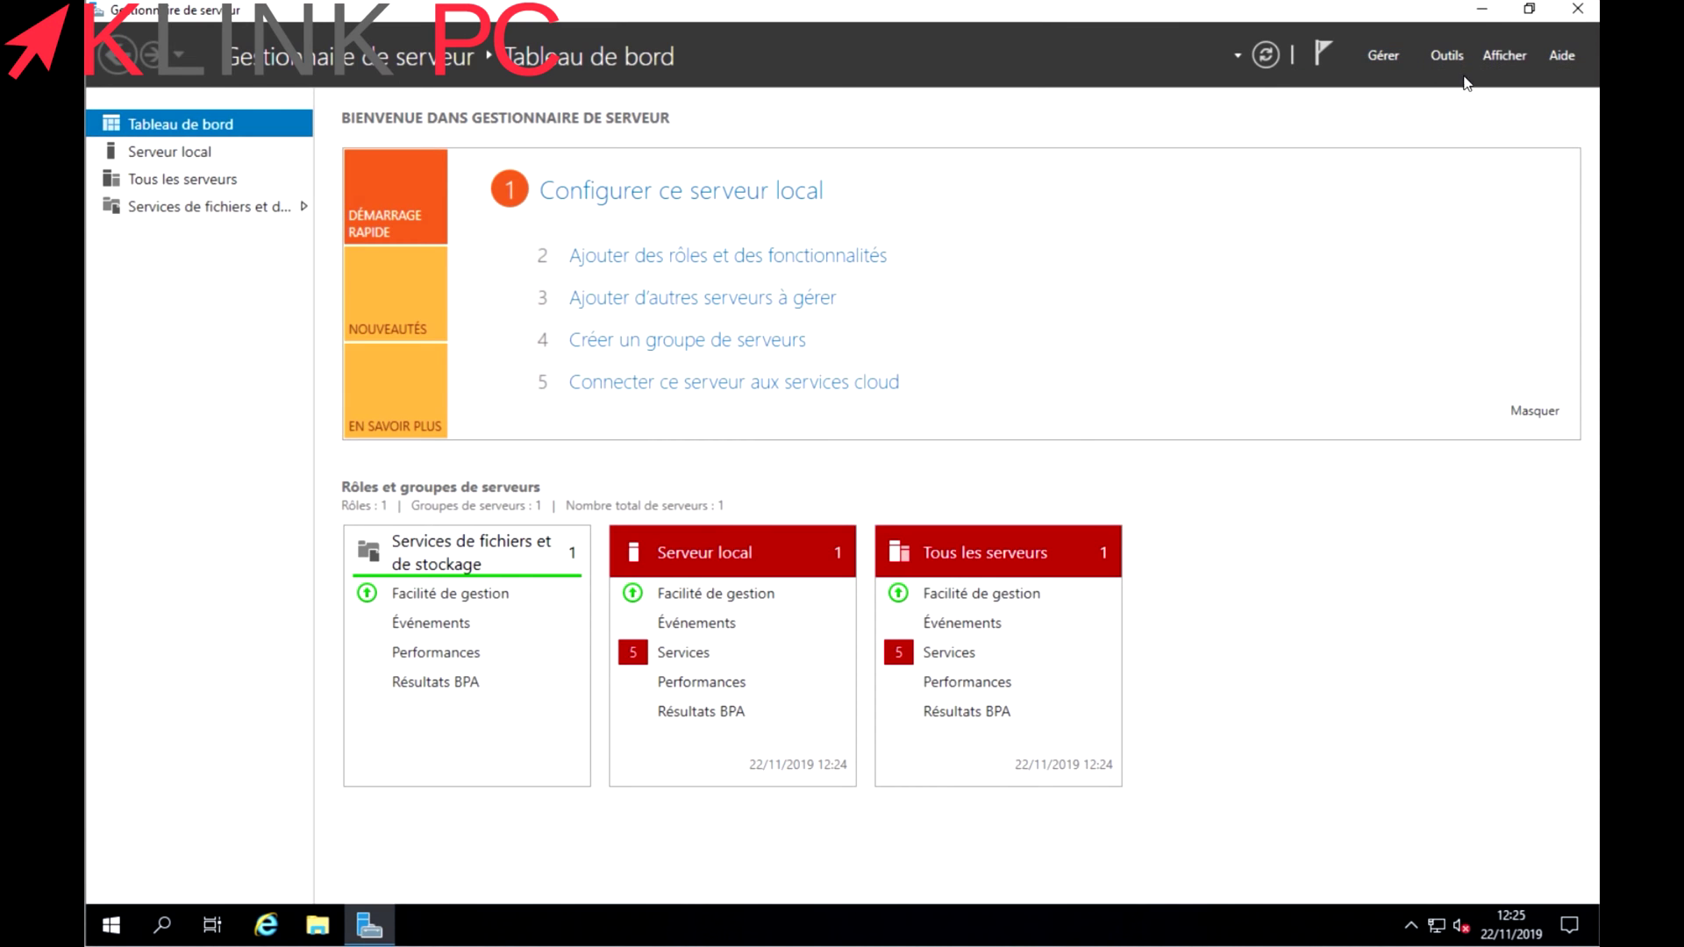
click(1447, 55)
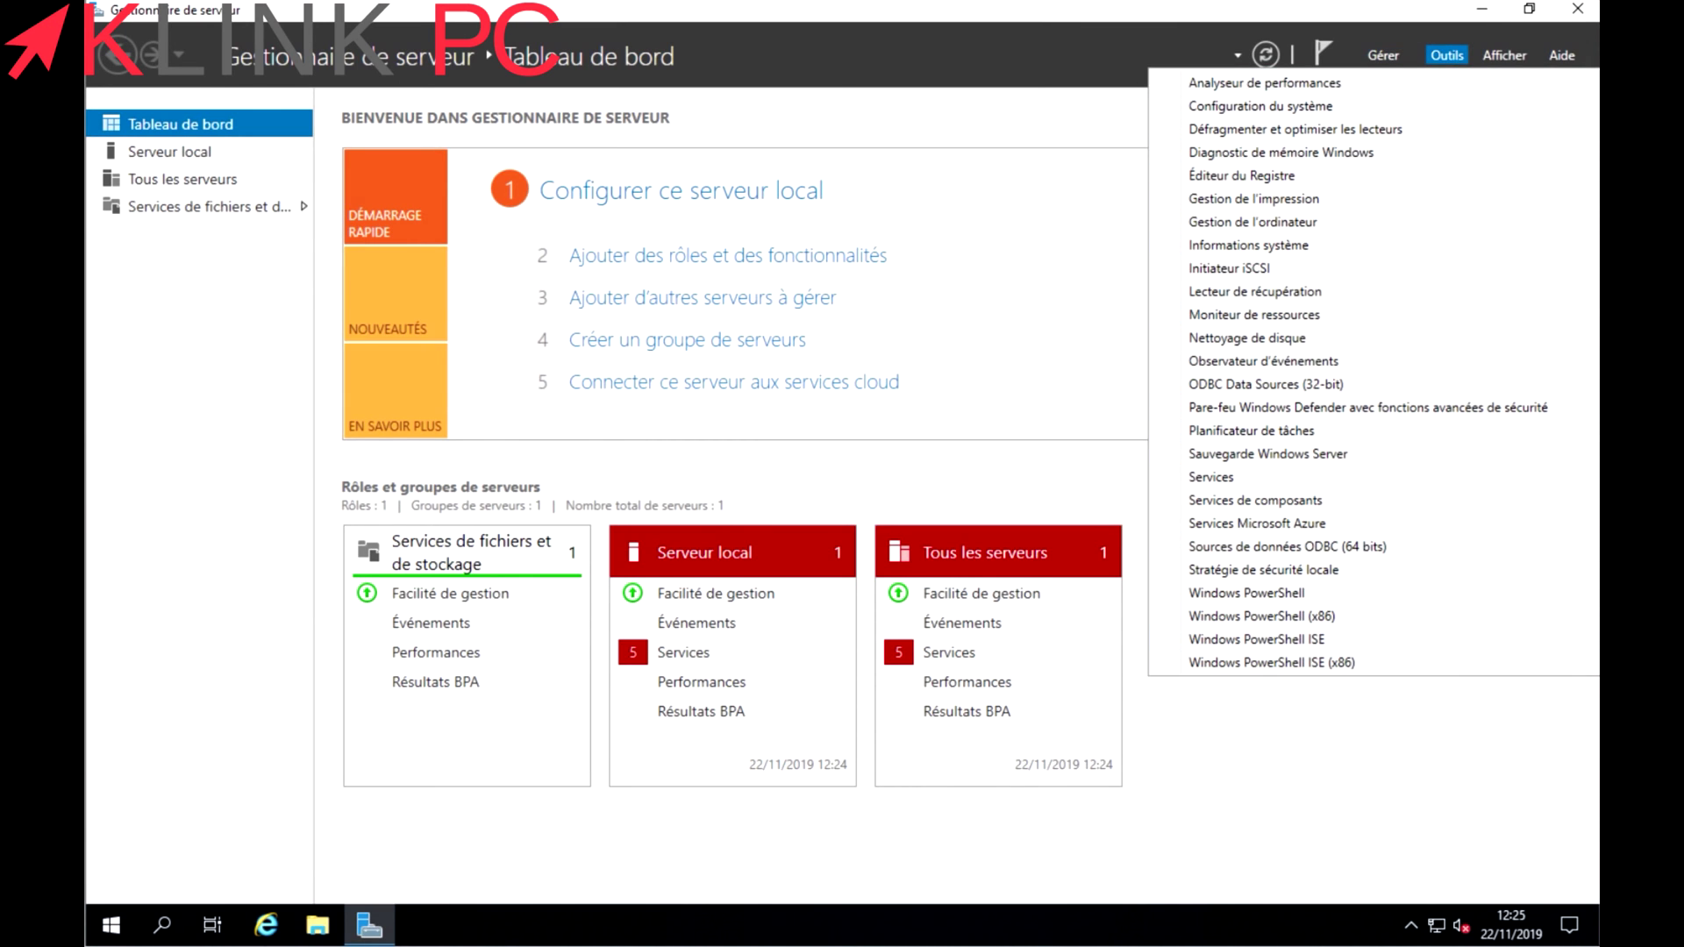
click(315, 928)
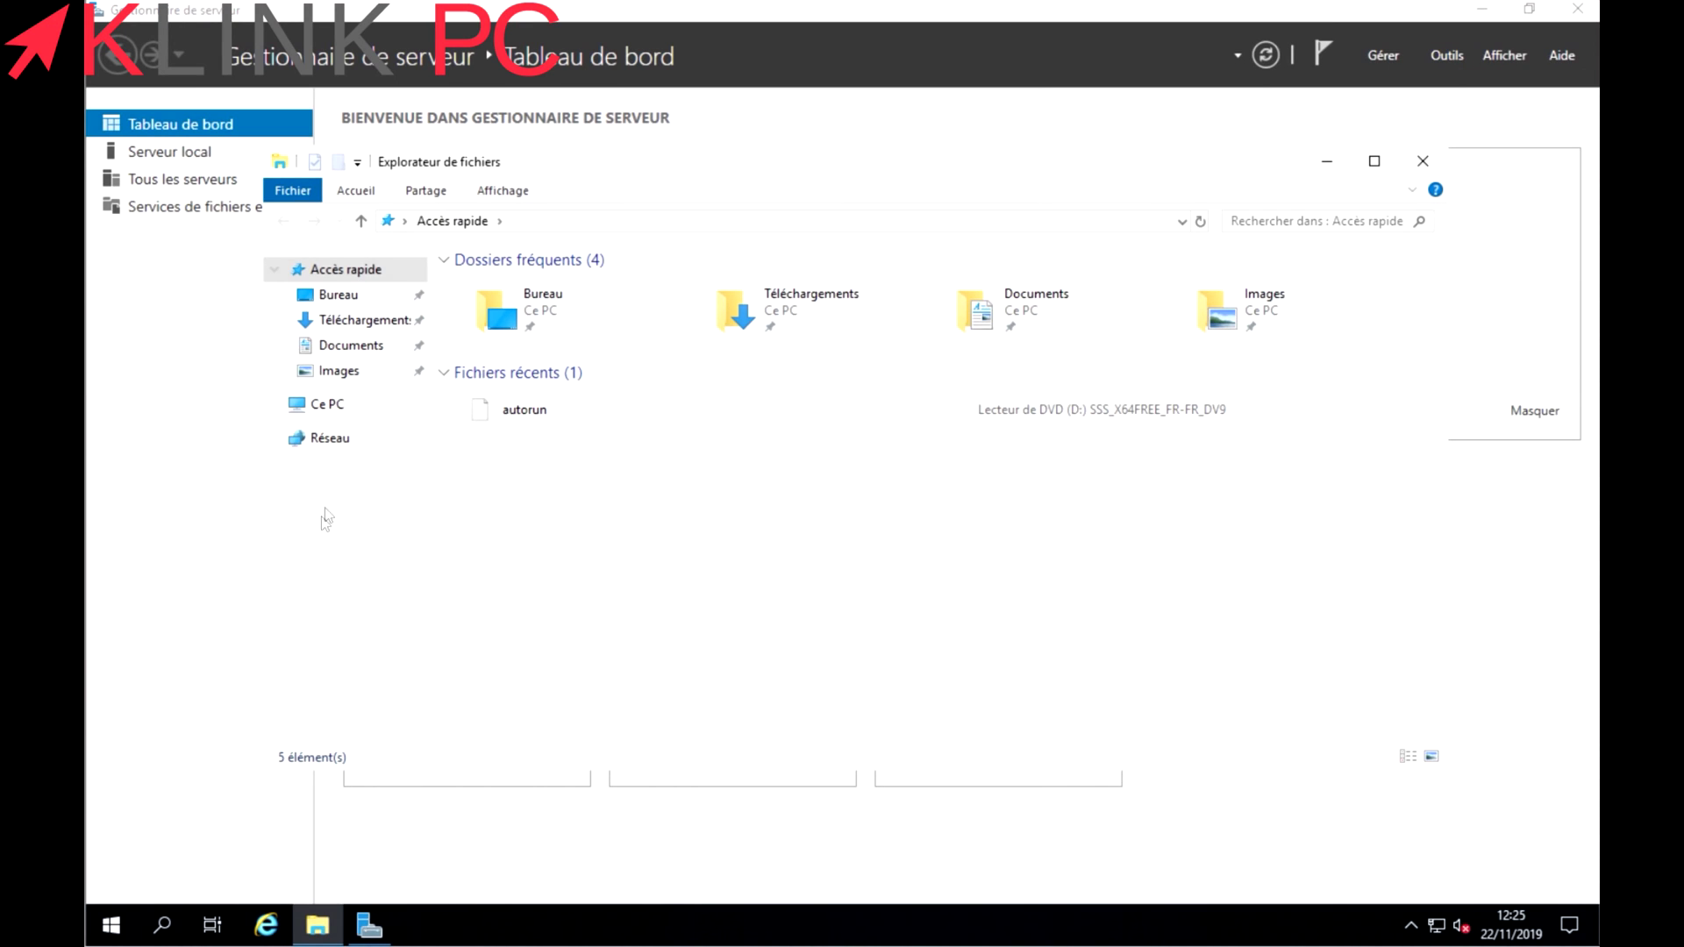
right_click(328, 405)
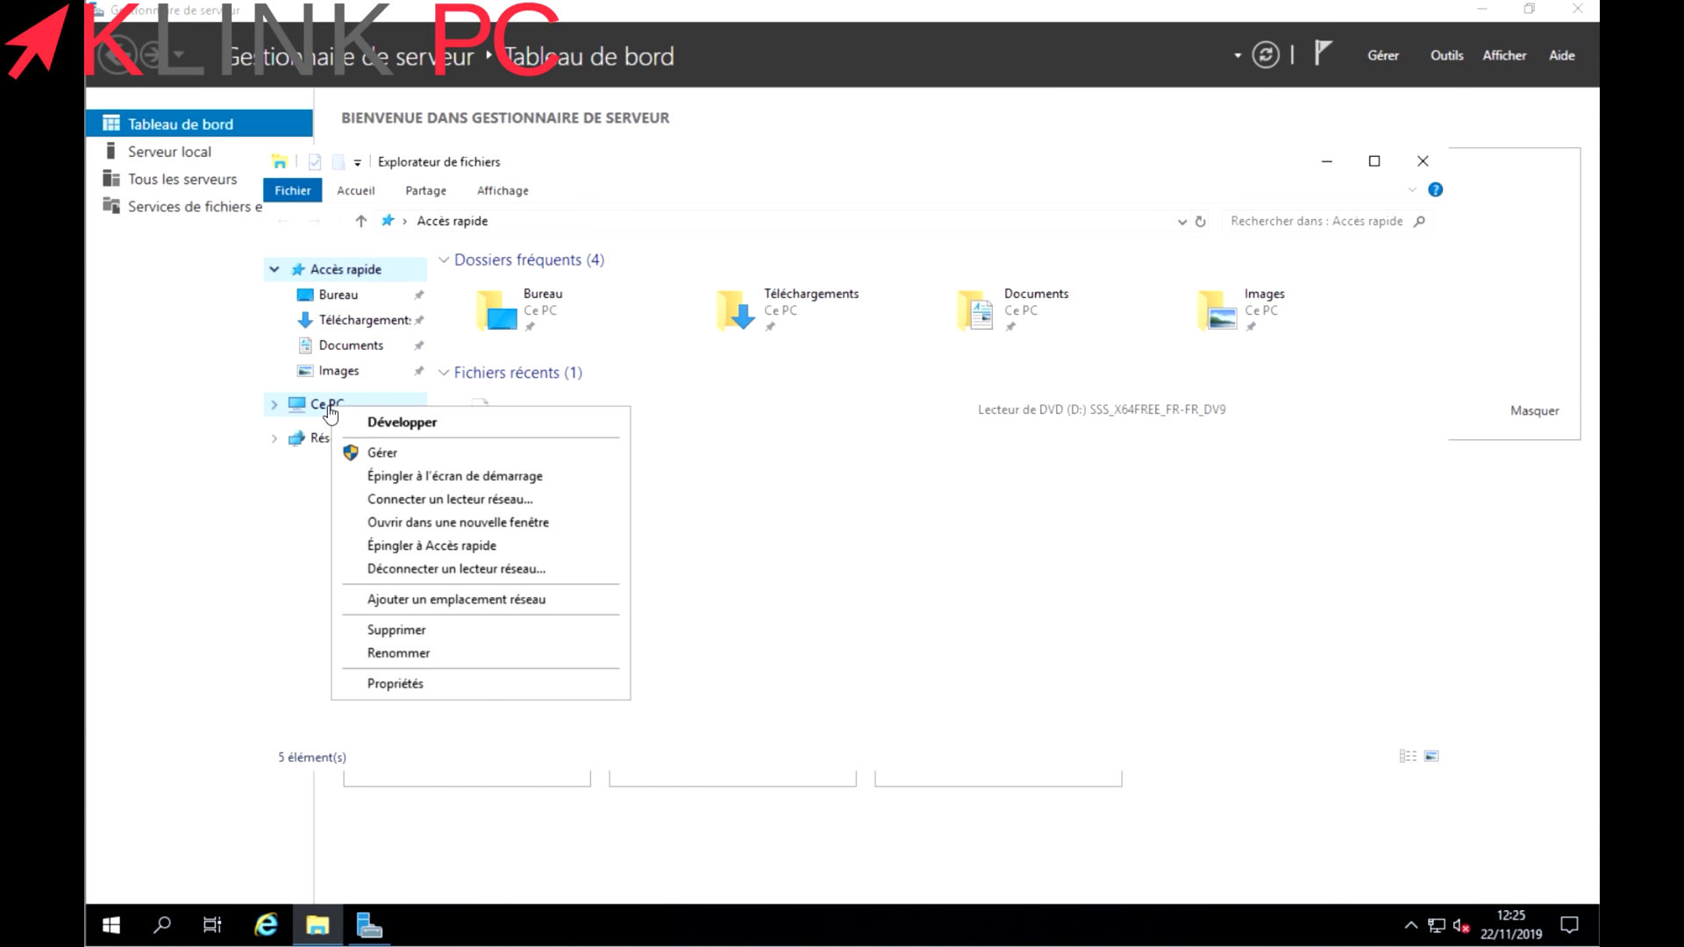
click(420, 451)
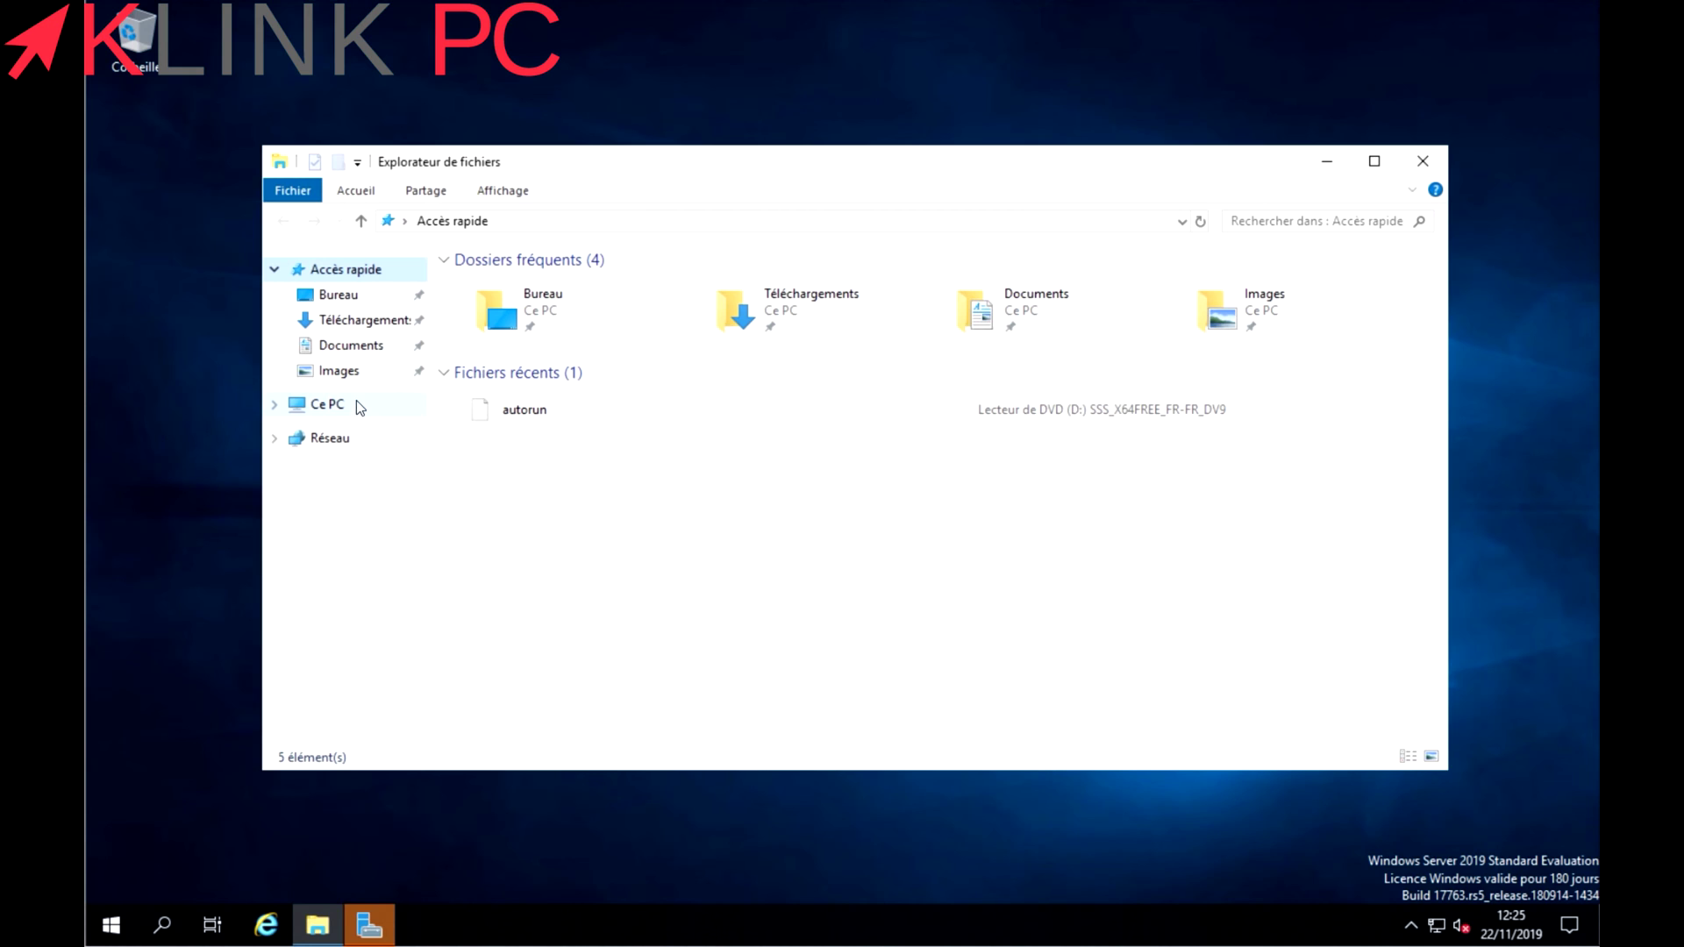
Maximize Server Manager and launch Gestion de l'ordinateur from the Outils menu.
click(369, 926)
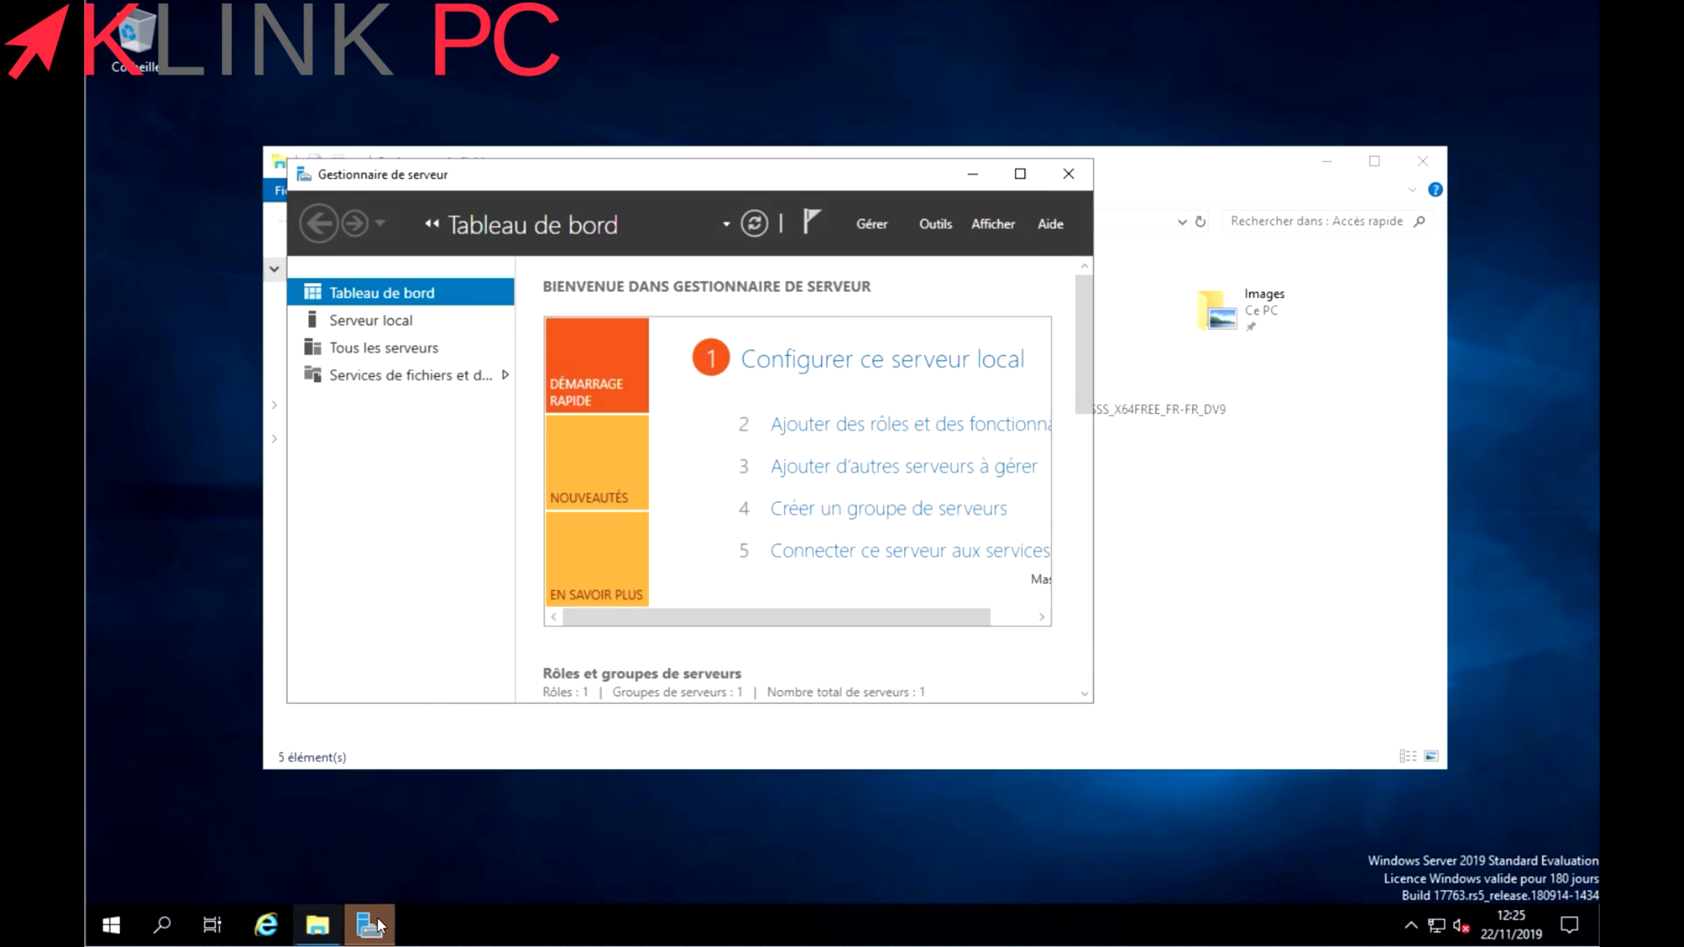
click(1020, 174)
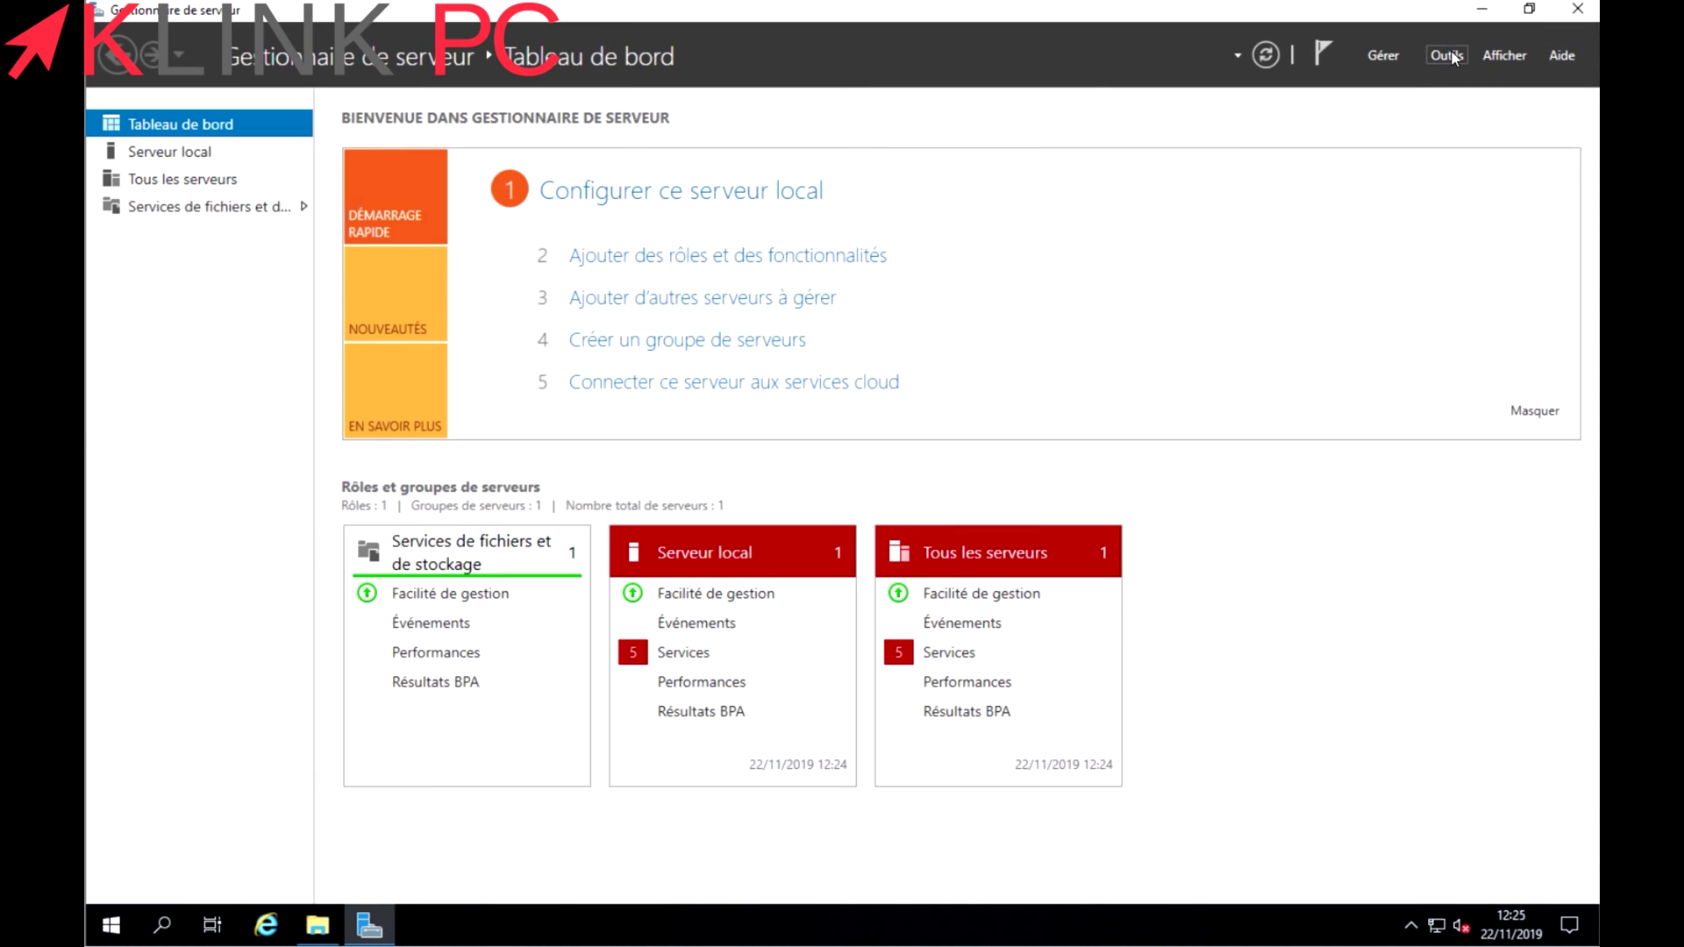
click(1448, 56)
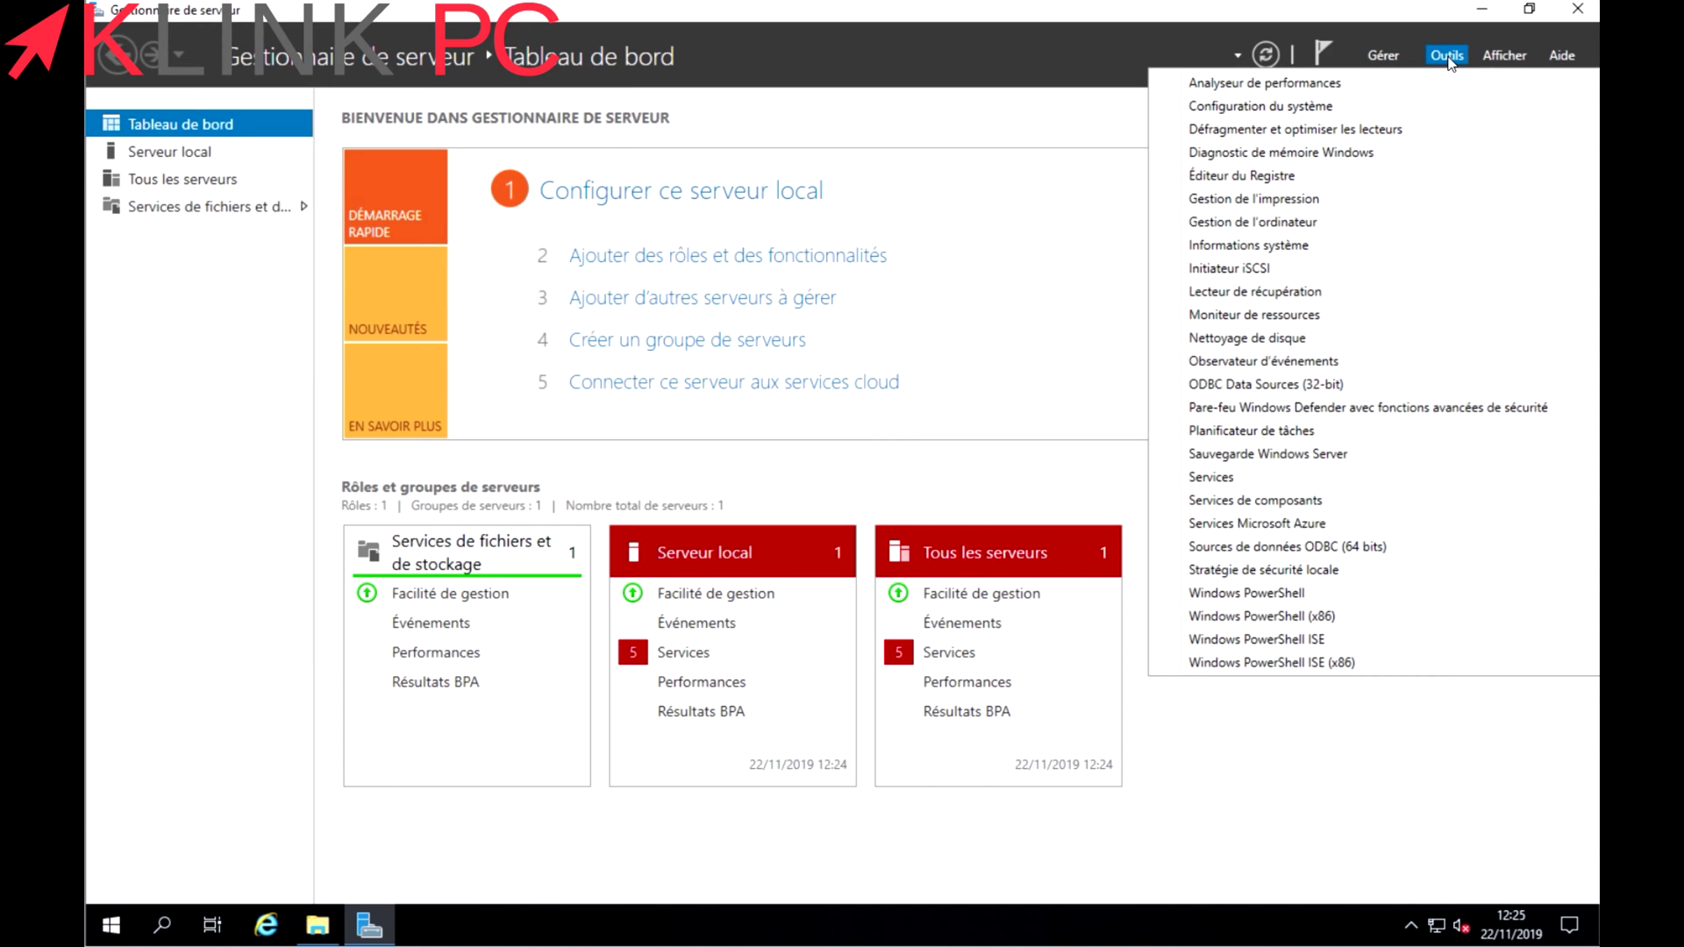
click(1295, 222)
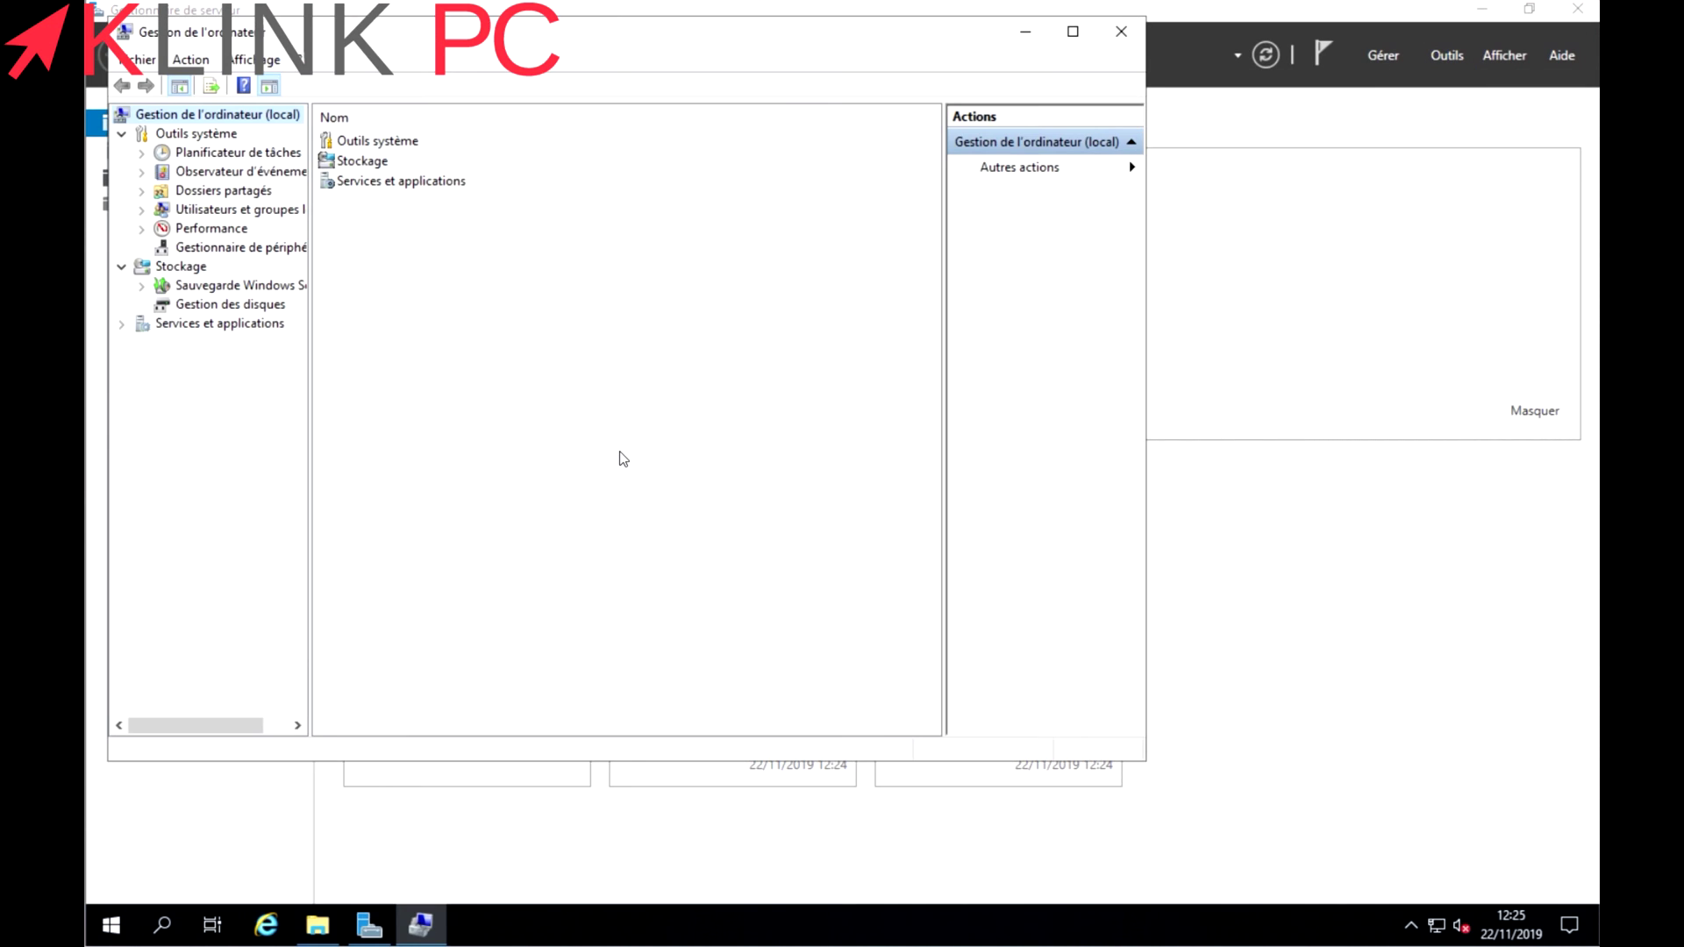
Open the Utilisateurs list under Local Users and Groups and start a new user.
drag(514, 30, 614, 94)
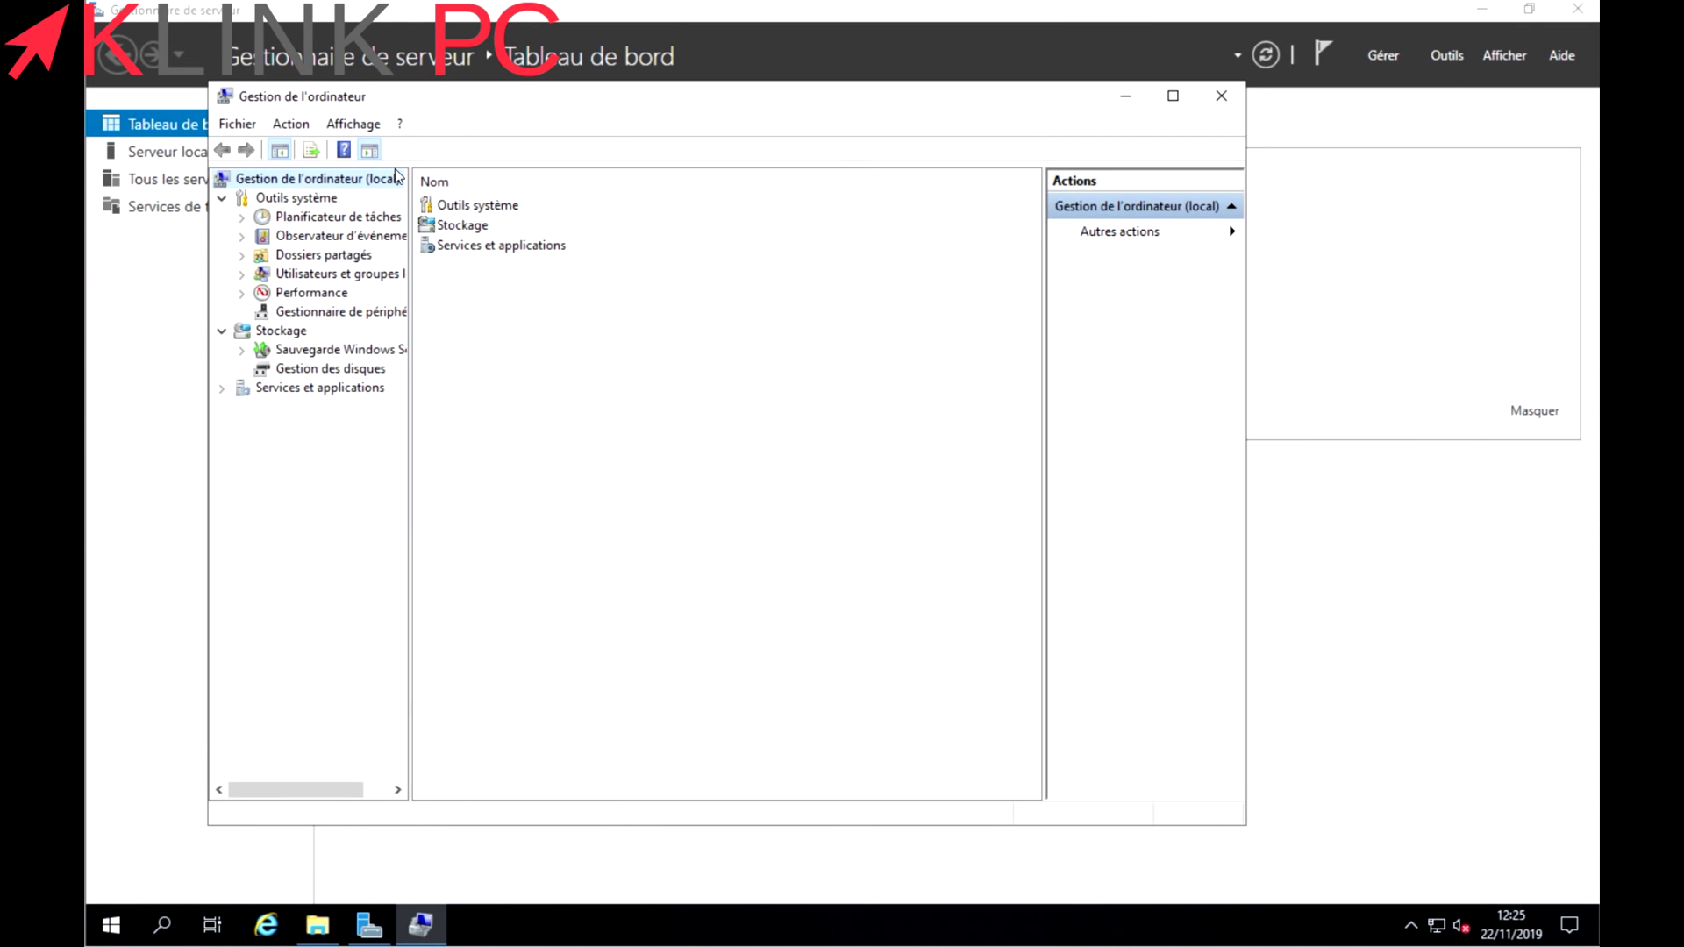
click(313, 277)
double_click(467, 205)
right_click(473, 347)
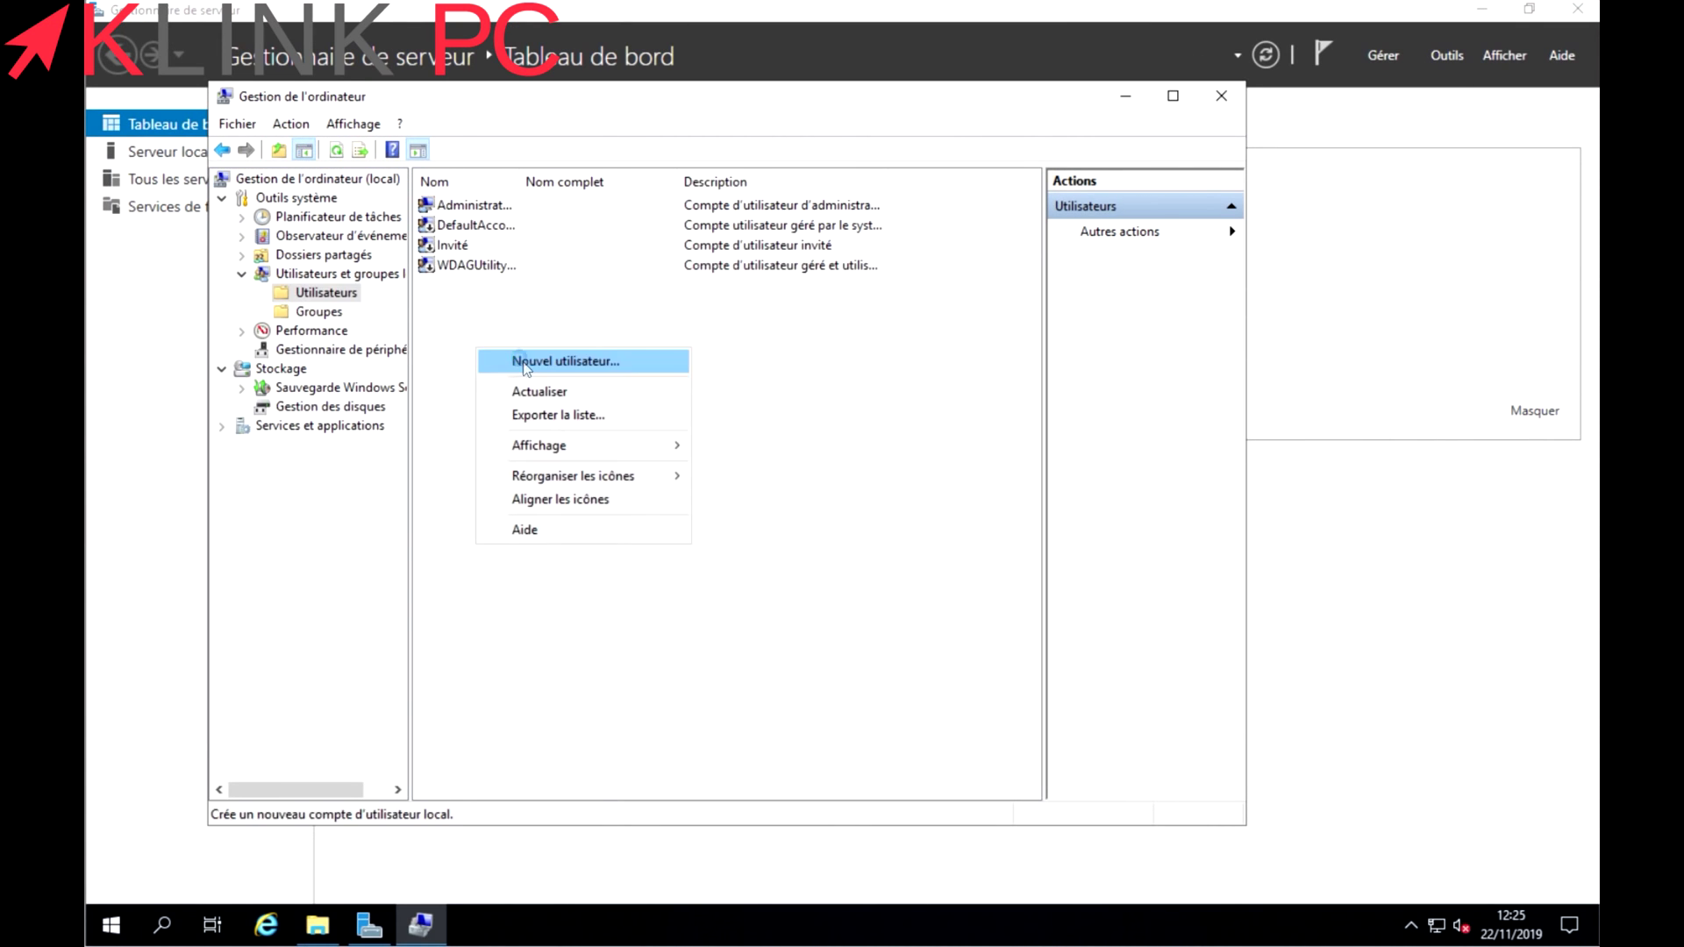
click(523, 362)
Enter the user name and matching password, clear must-change-password, and create the account.
text(Klink)
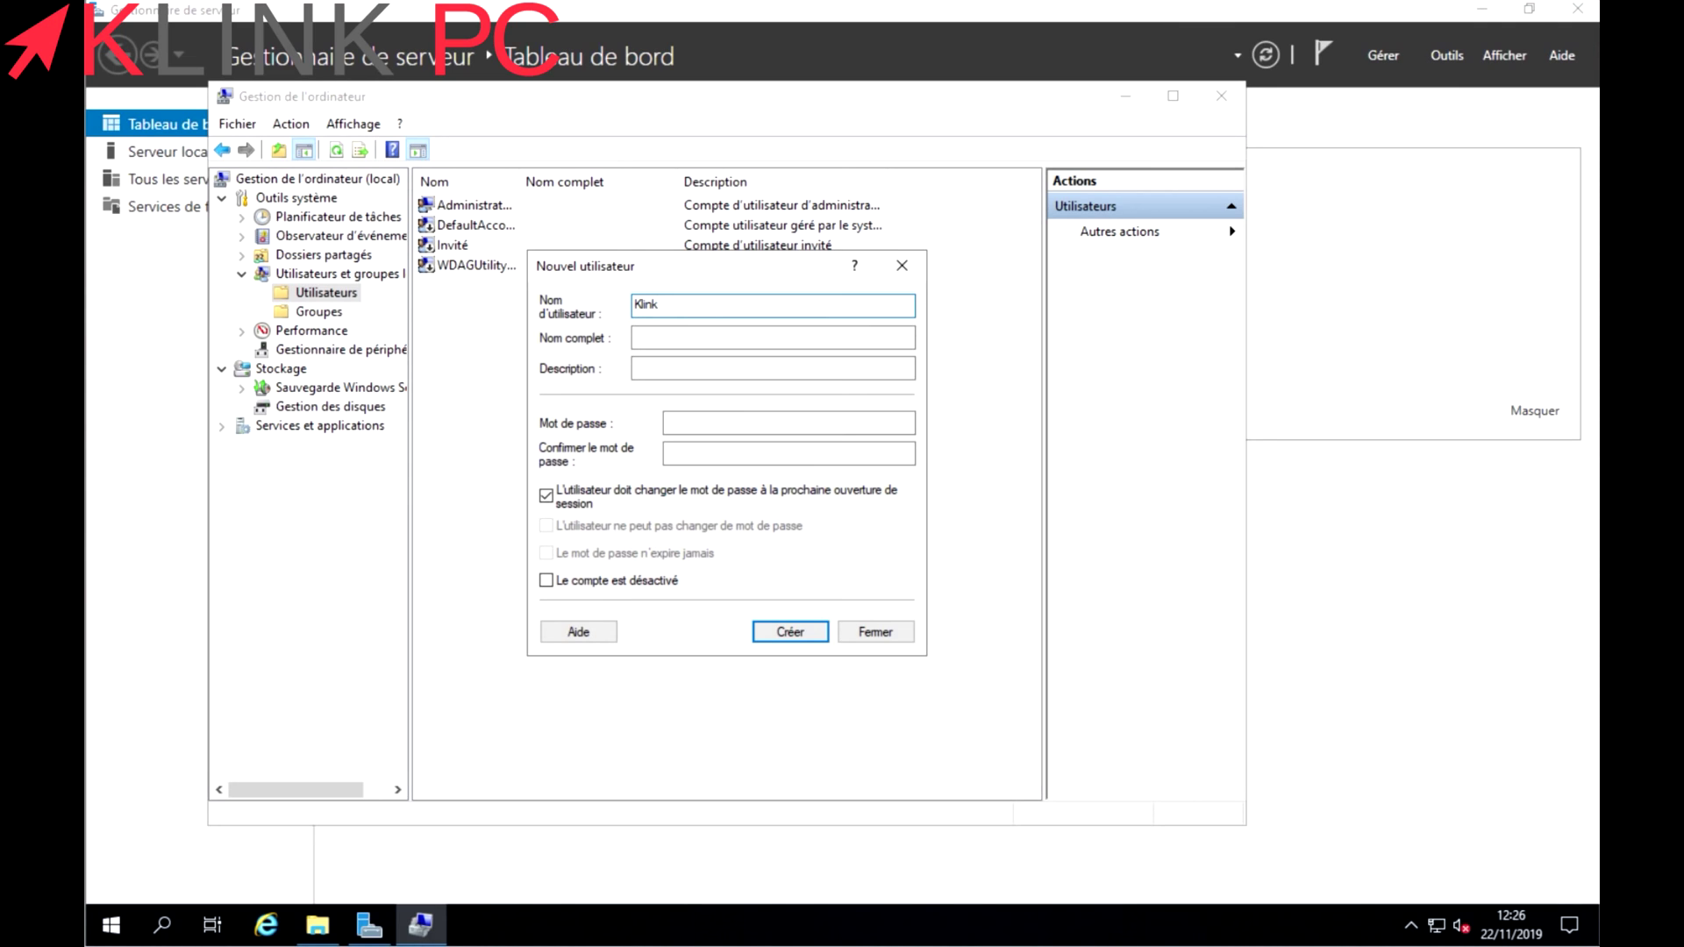
text(38)
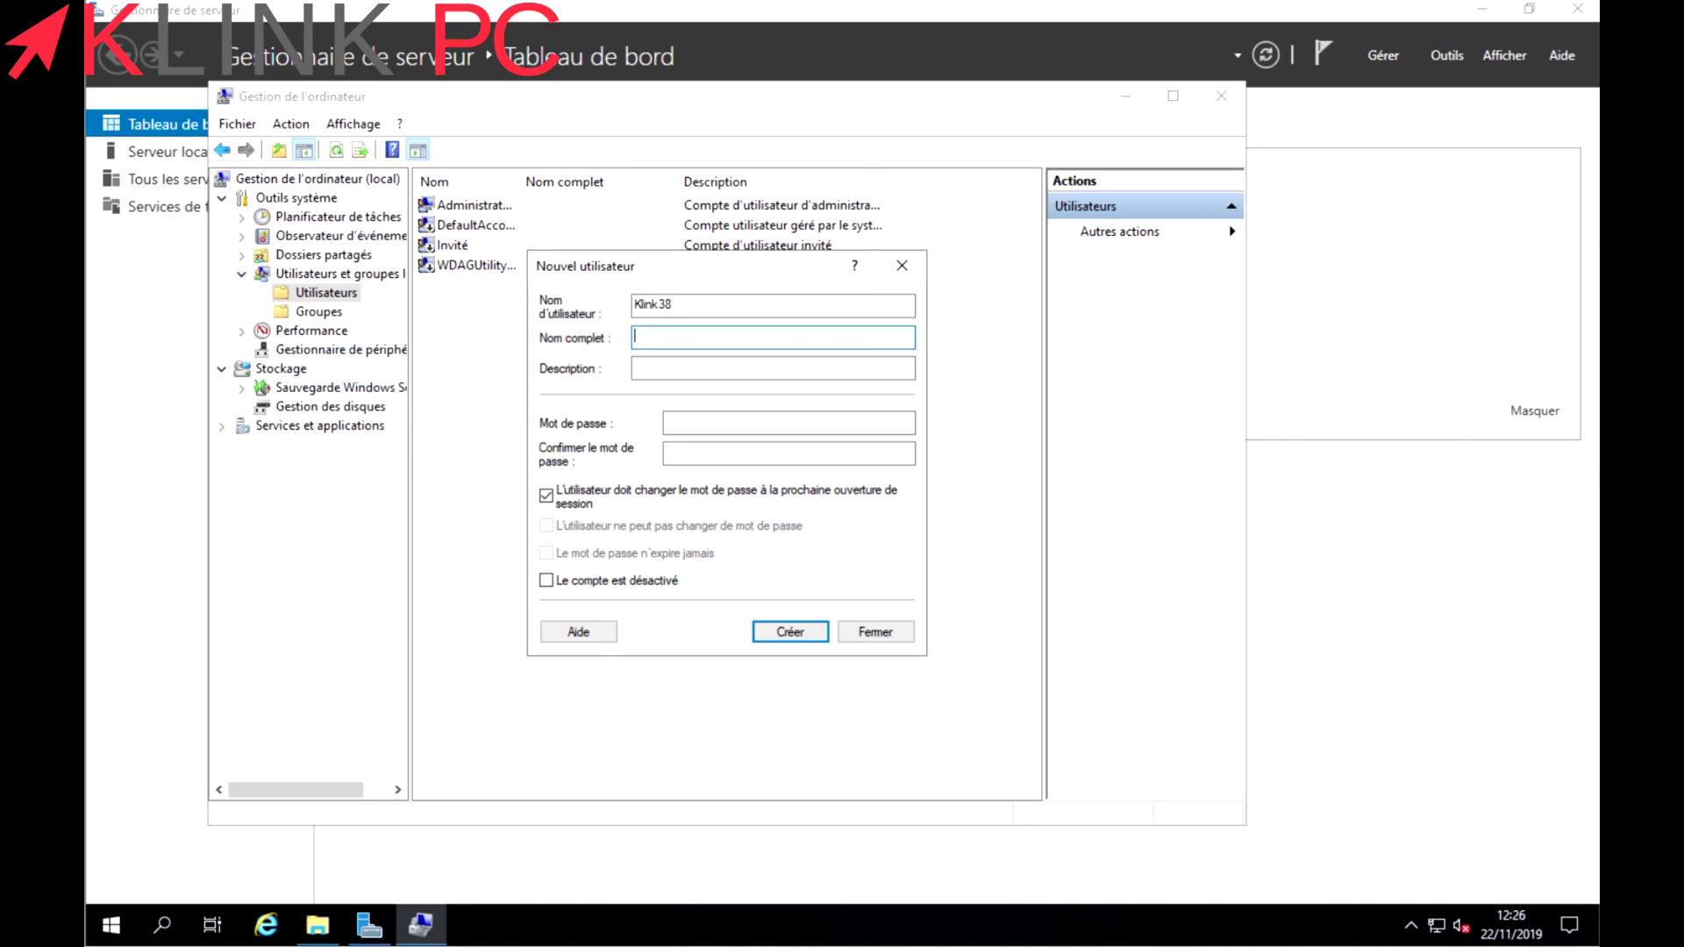
key(Tab)
key(Tab)
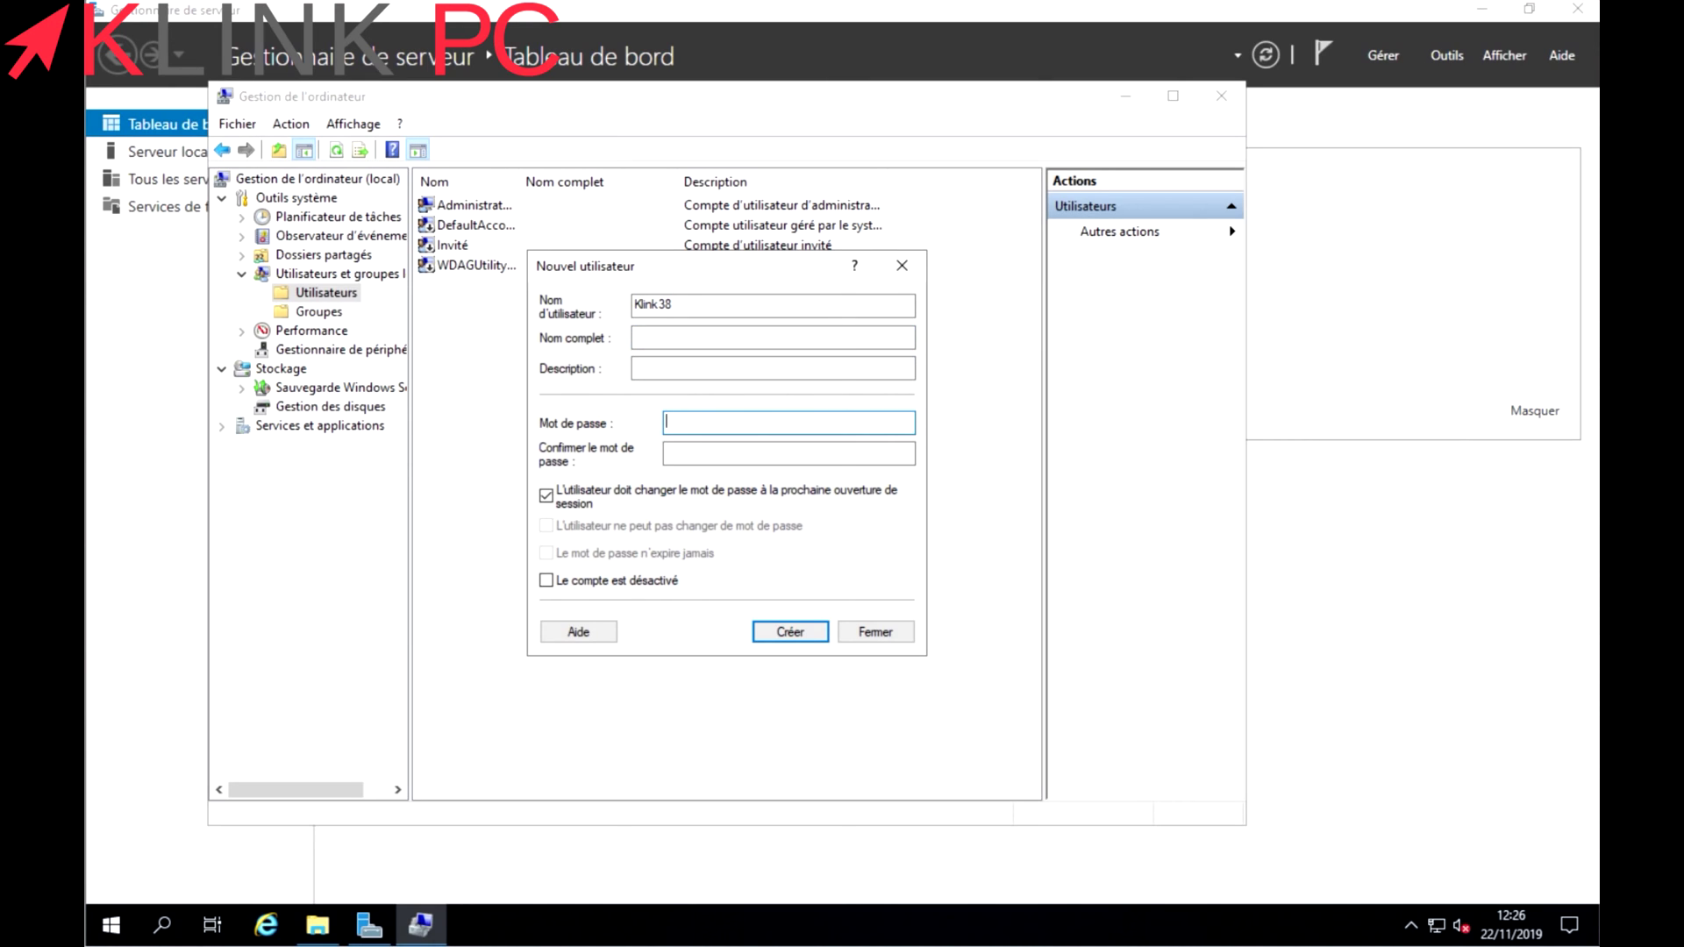
text(••••••••)
key(Tab)
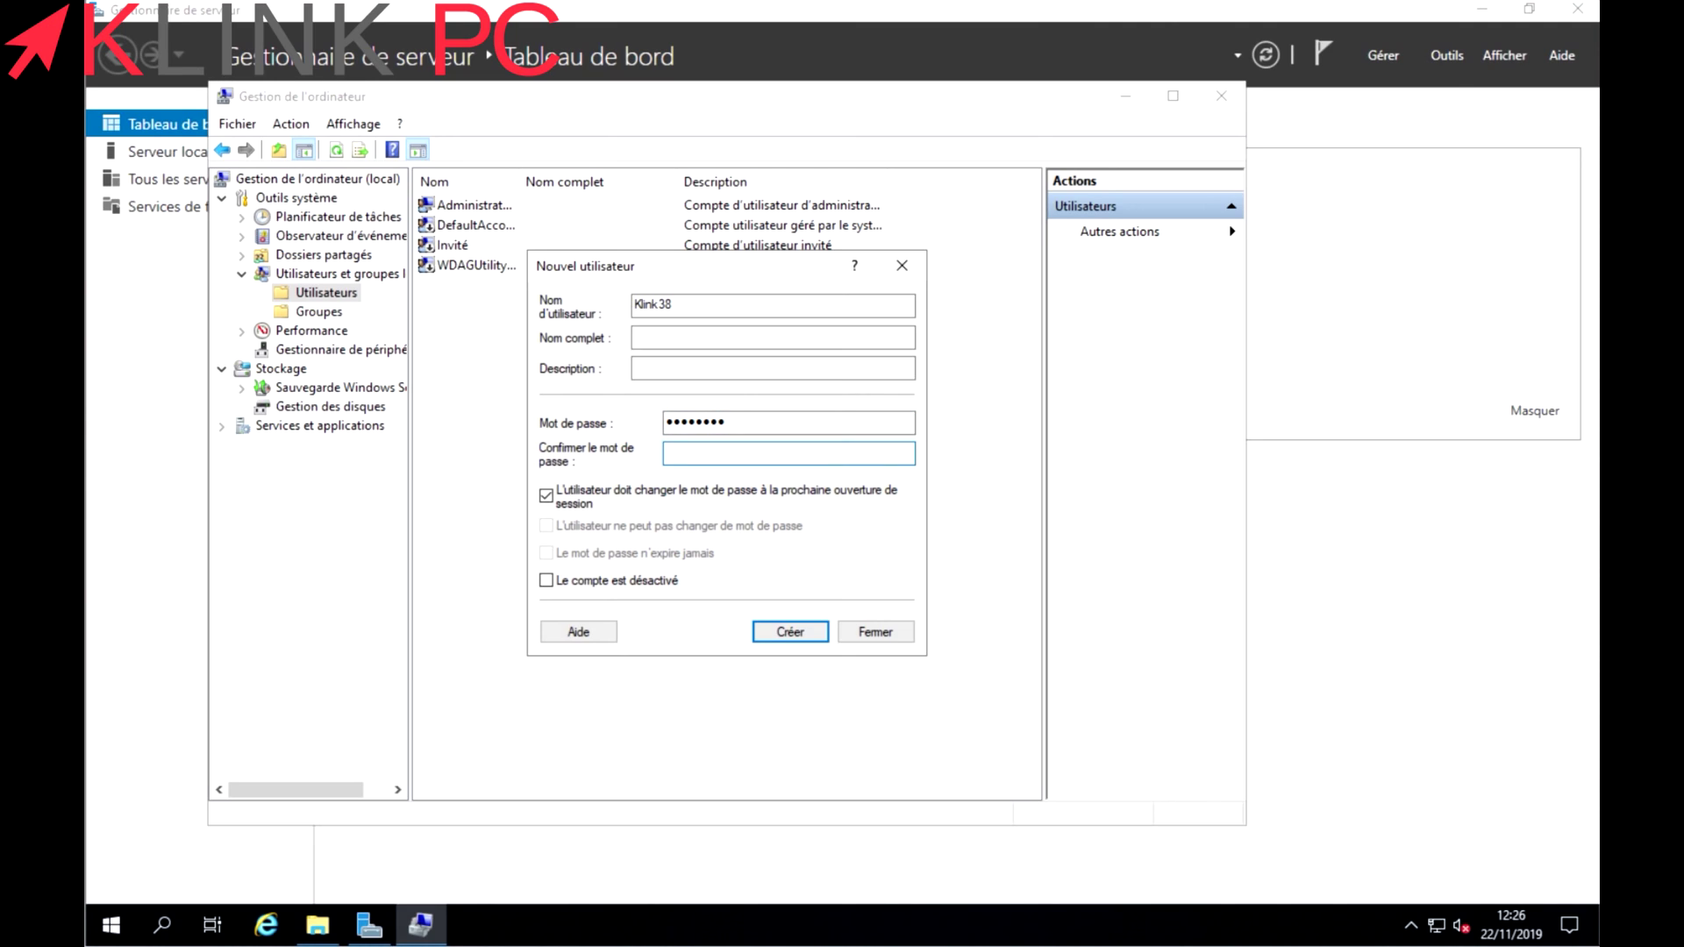
text(••••••••)
click(546, 496)
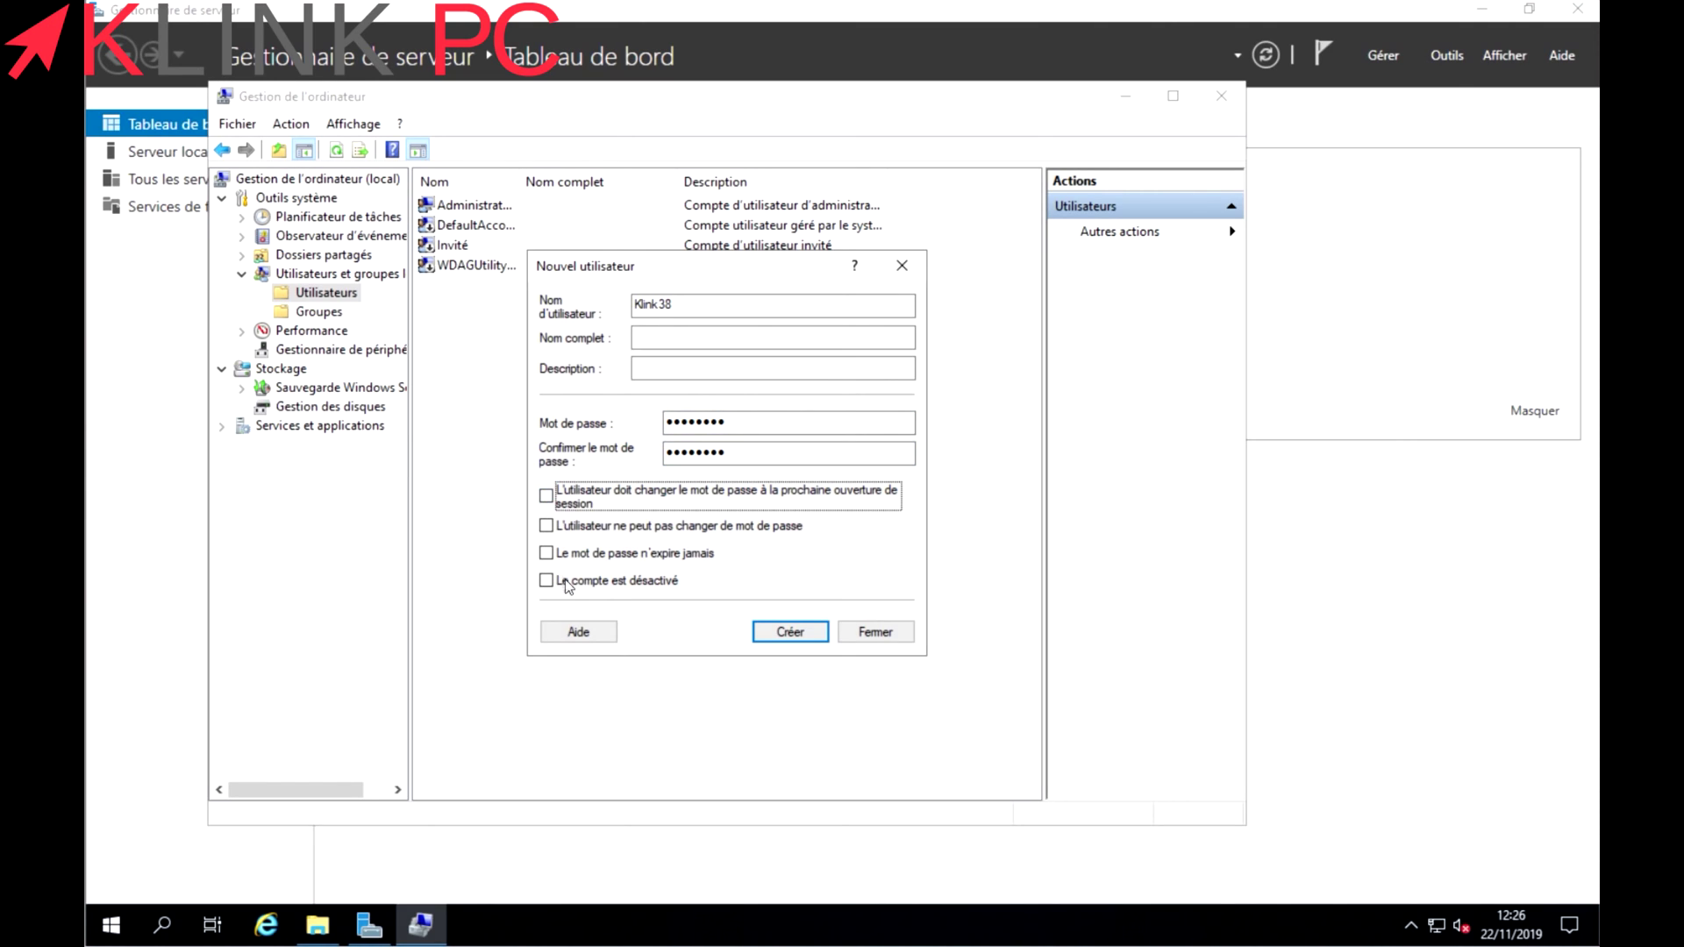
click(789, 632)
click(895, 632)
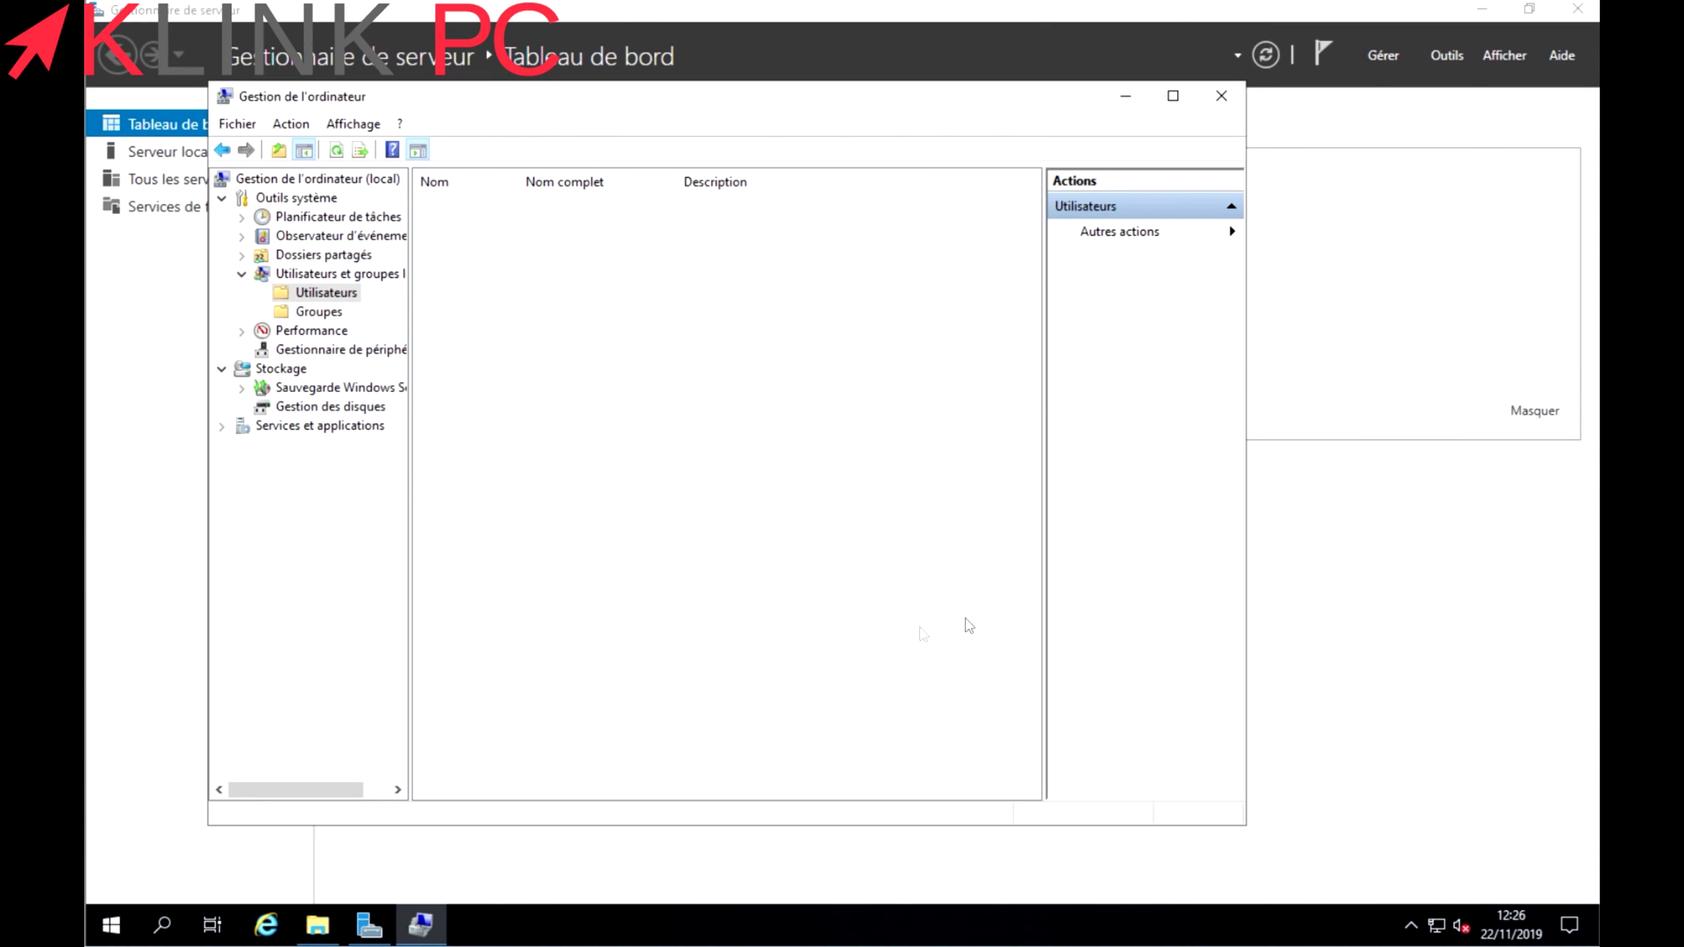
Open the Administrateurs group's properties and enter the new user's name to check it.
click(319, 311)
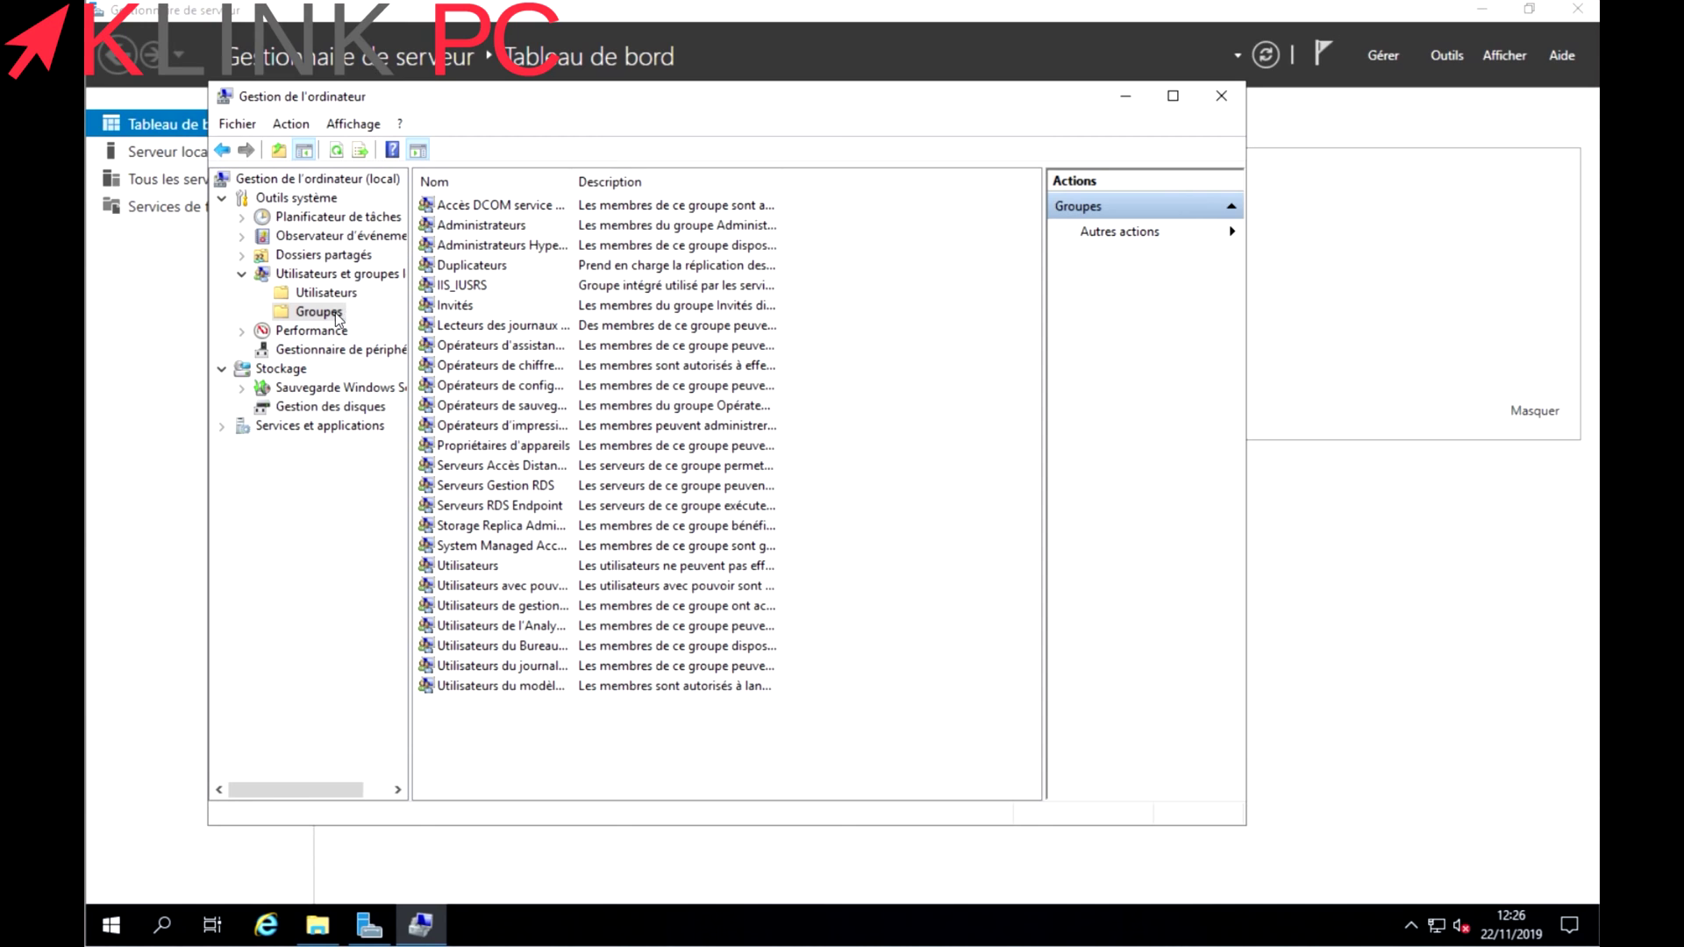
double_click(483, 228)
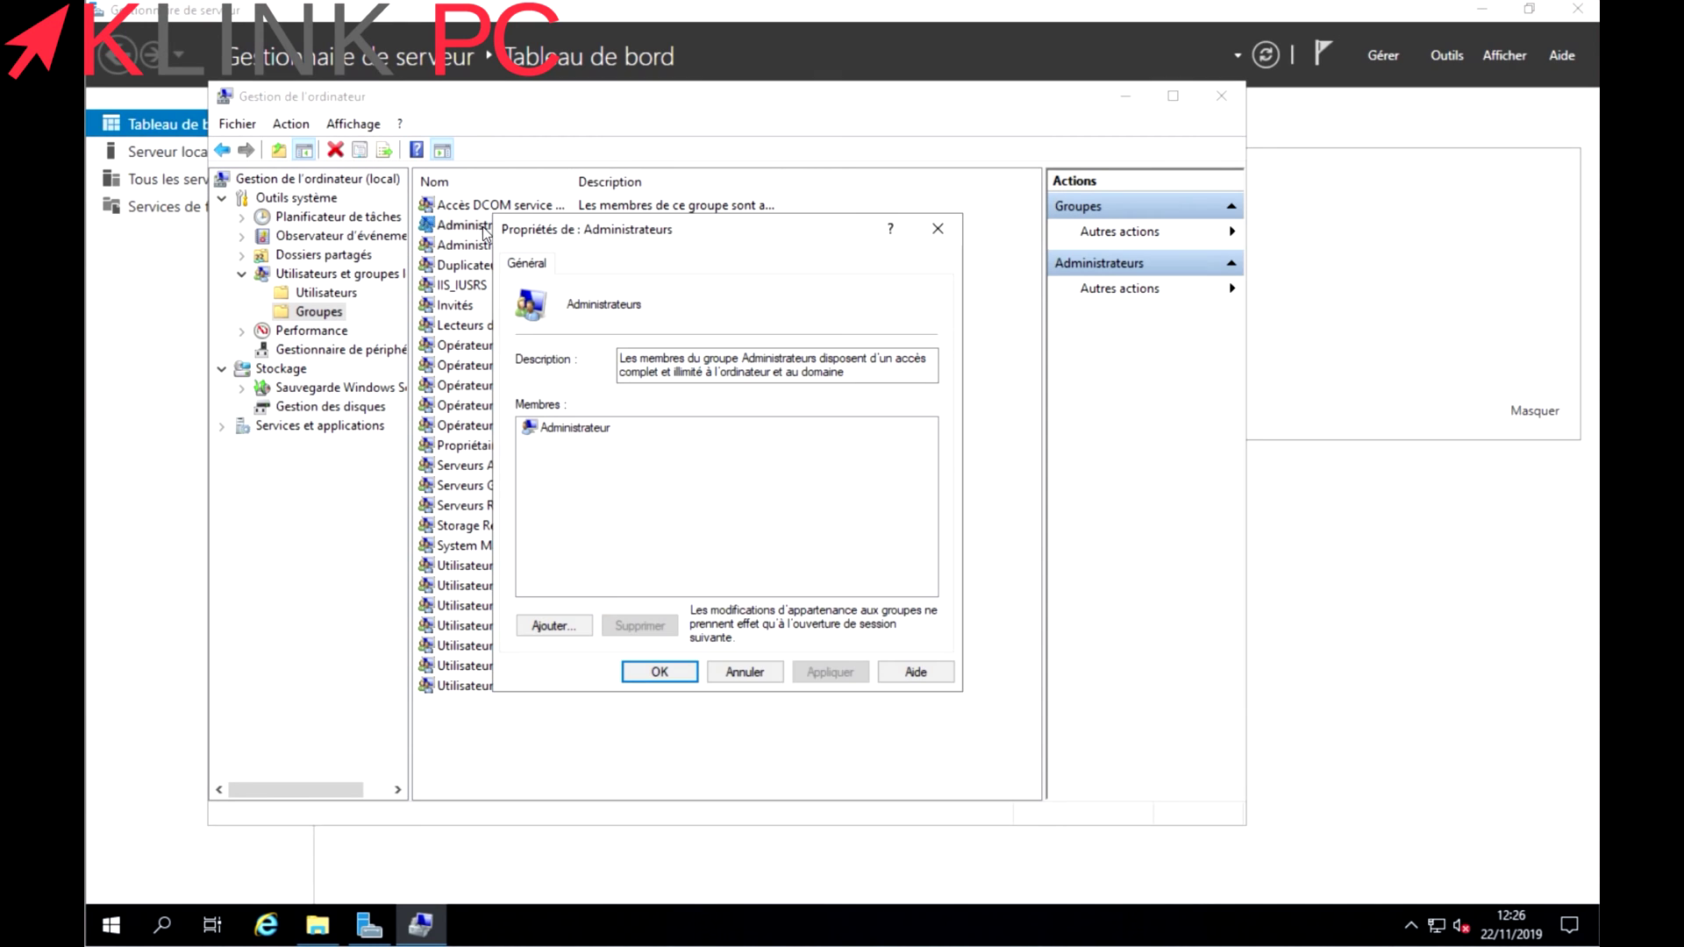
click(562, 625)
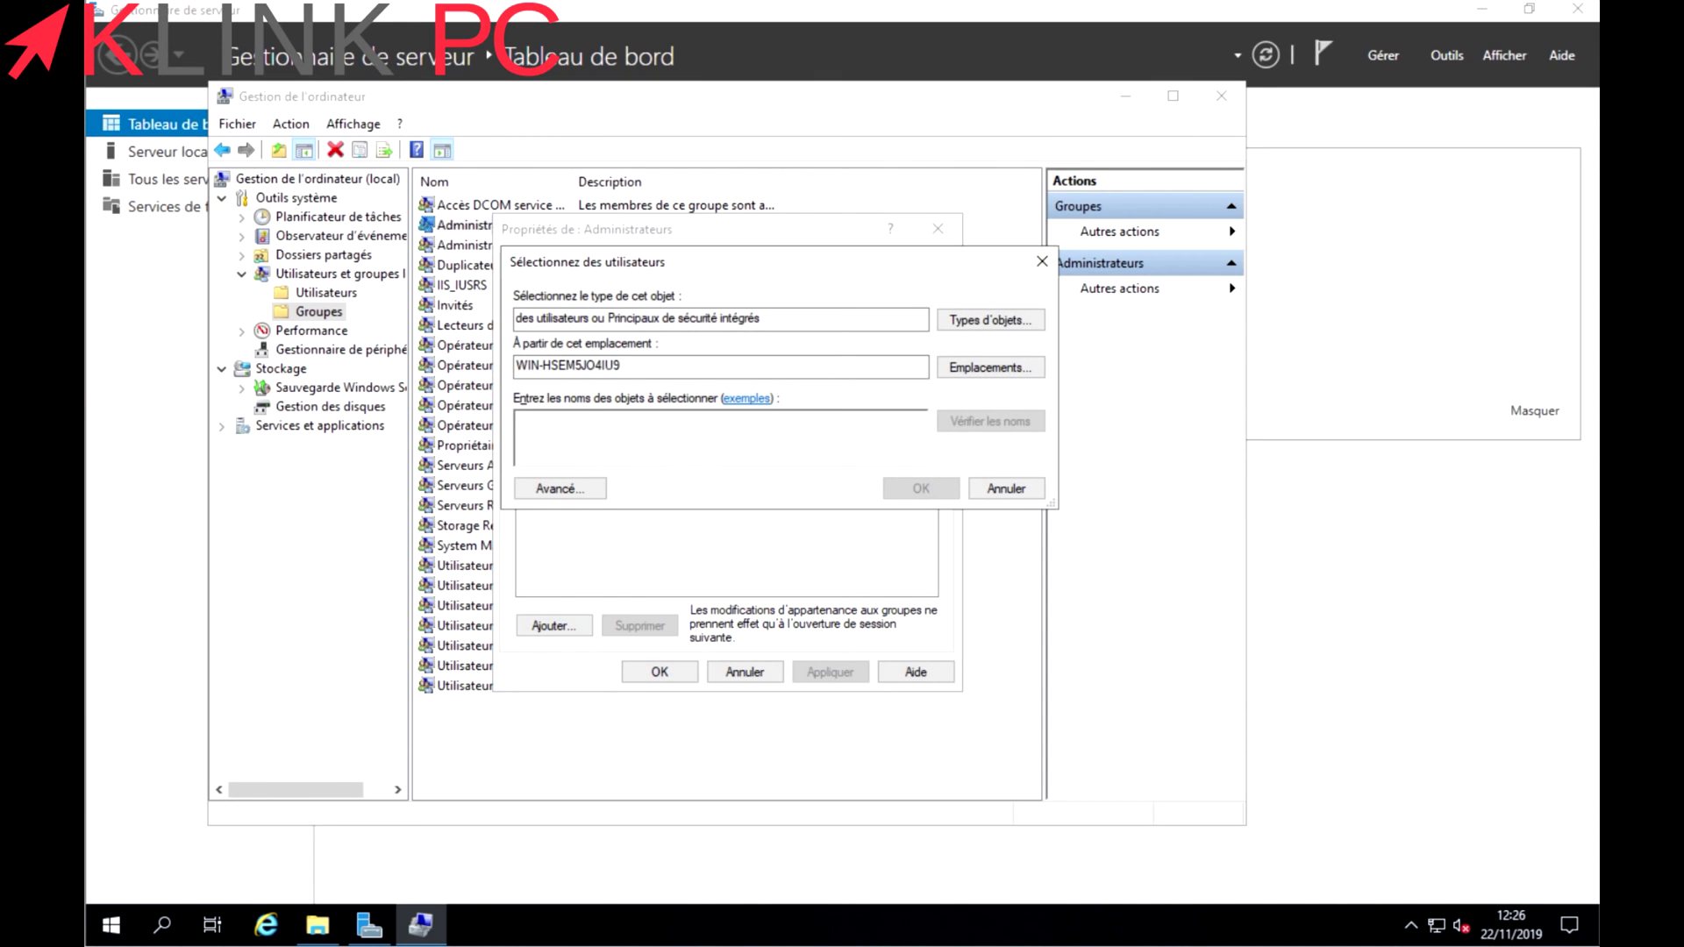
text(kl)
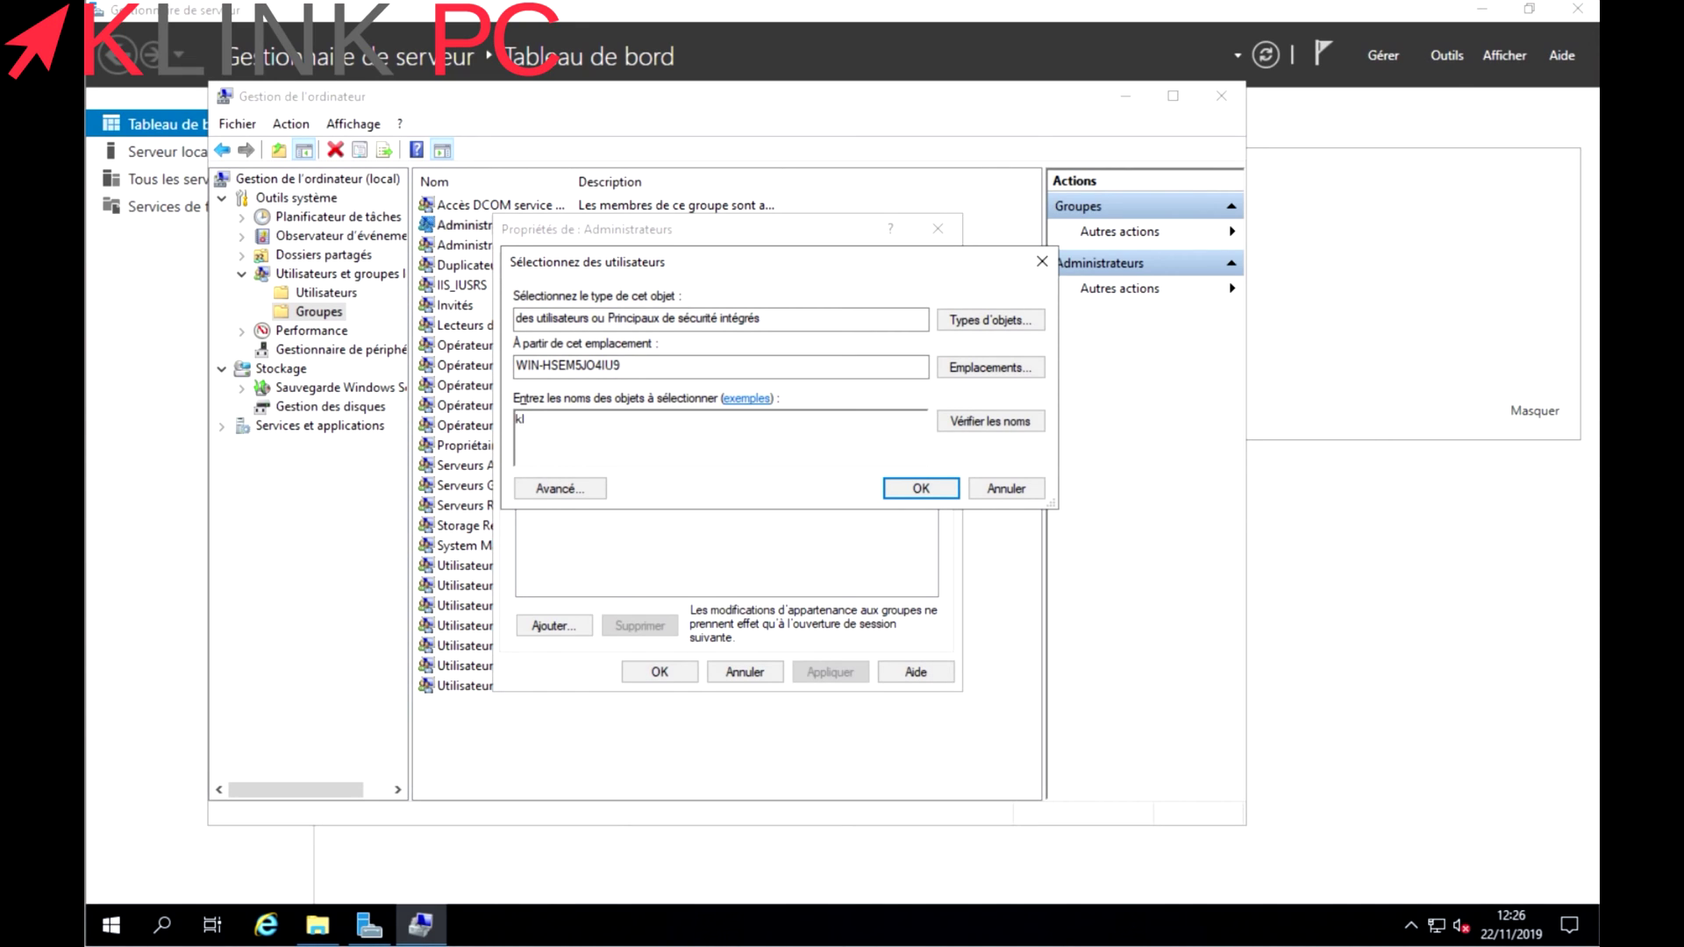
text(nink)
click(984, 430)
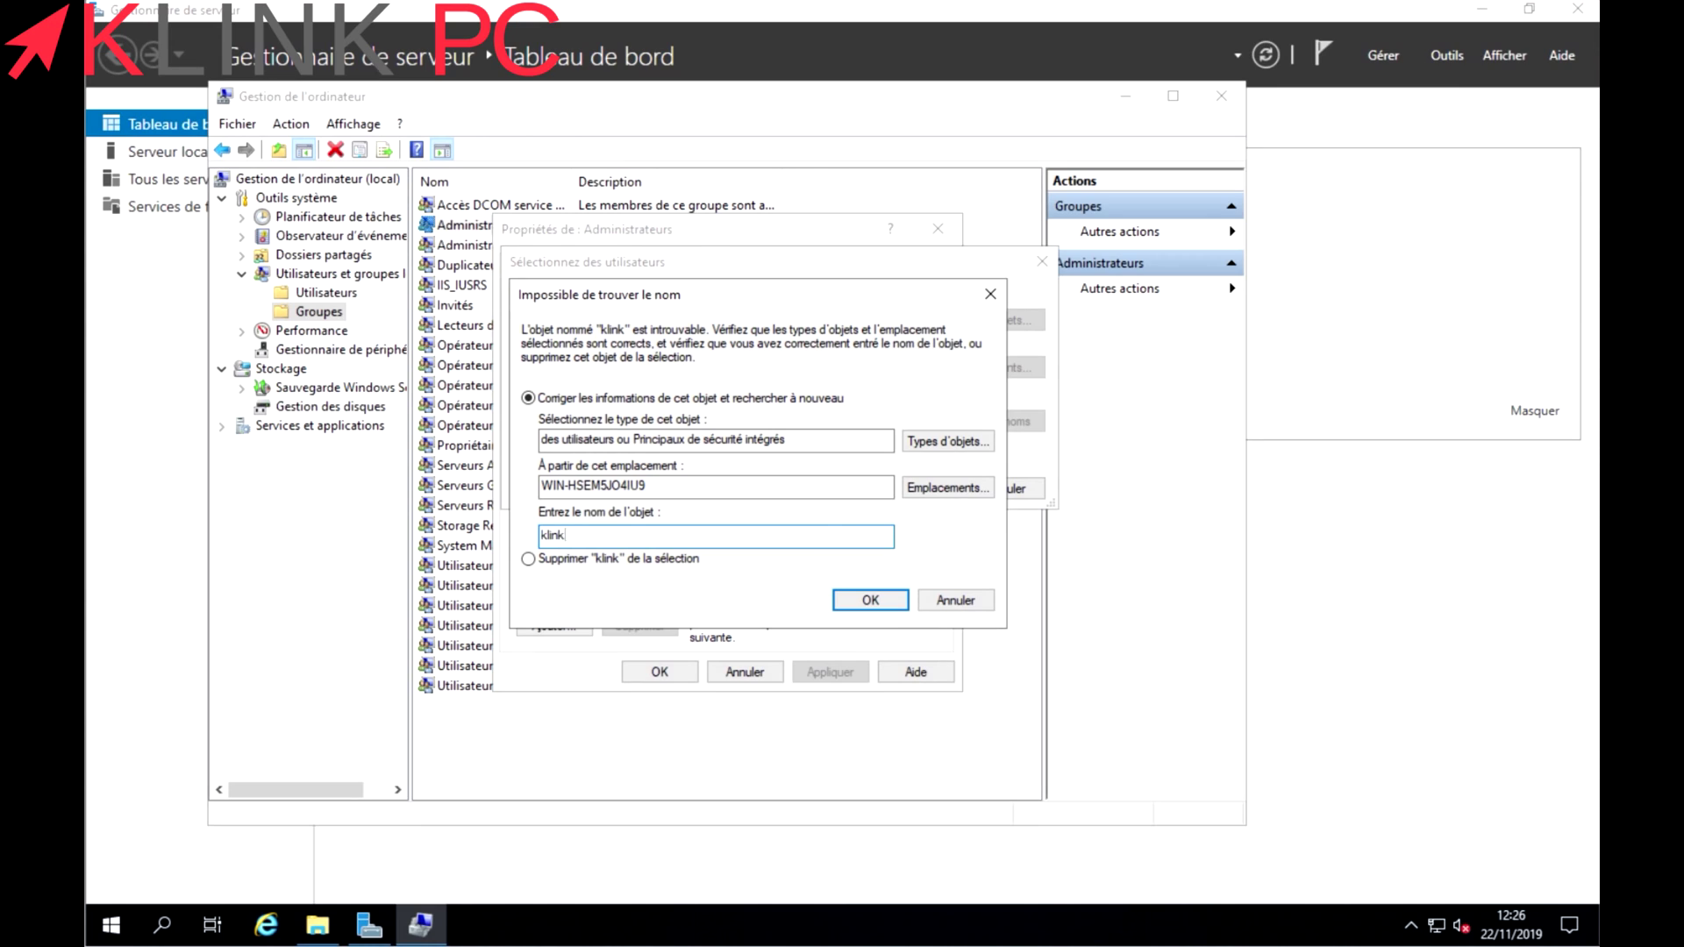
Correct the user name, add it to Administrateurs, and apply the membership.
text(38)
click(895, 605)
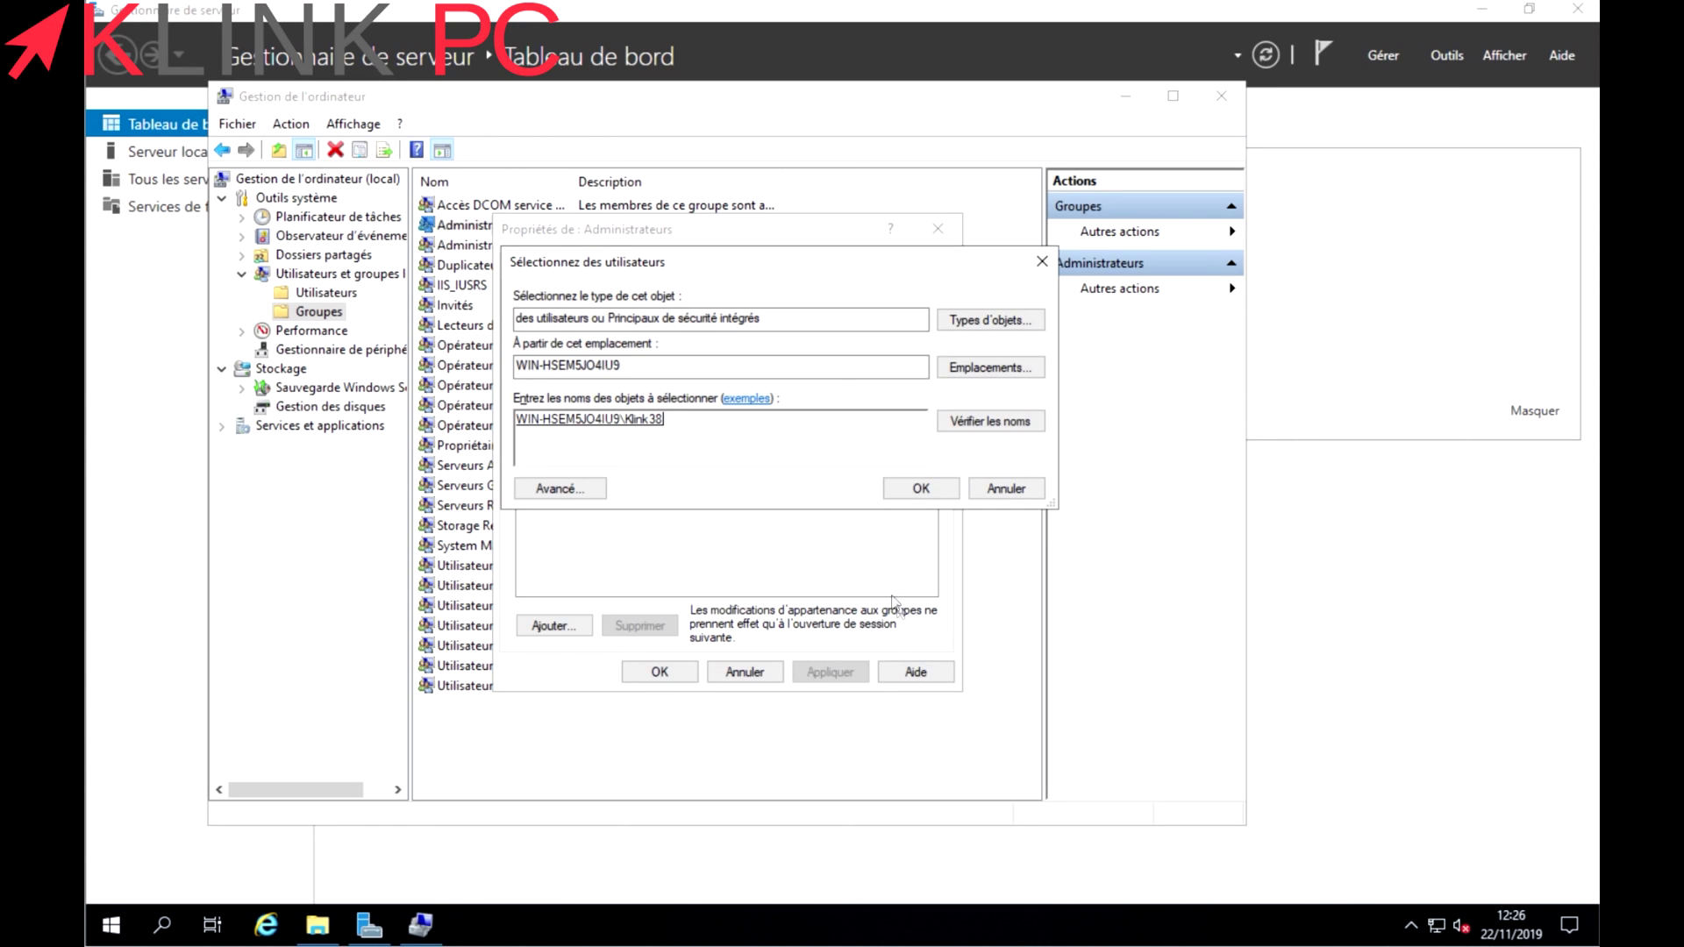
click(921, 487)
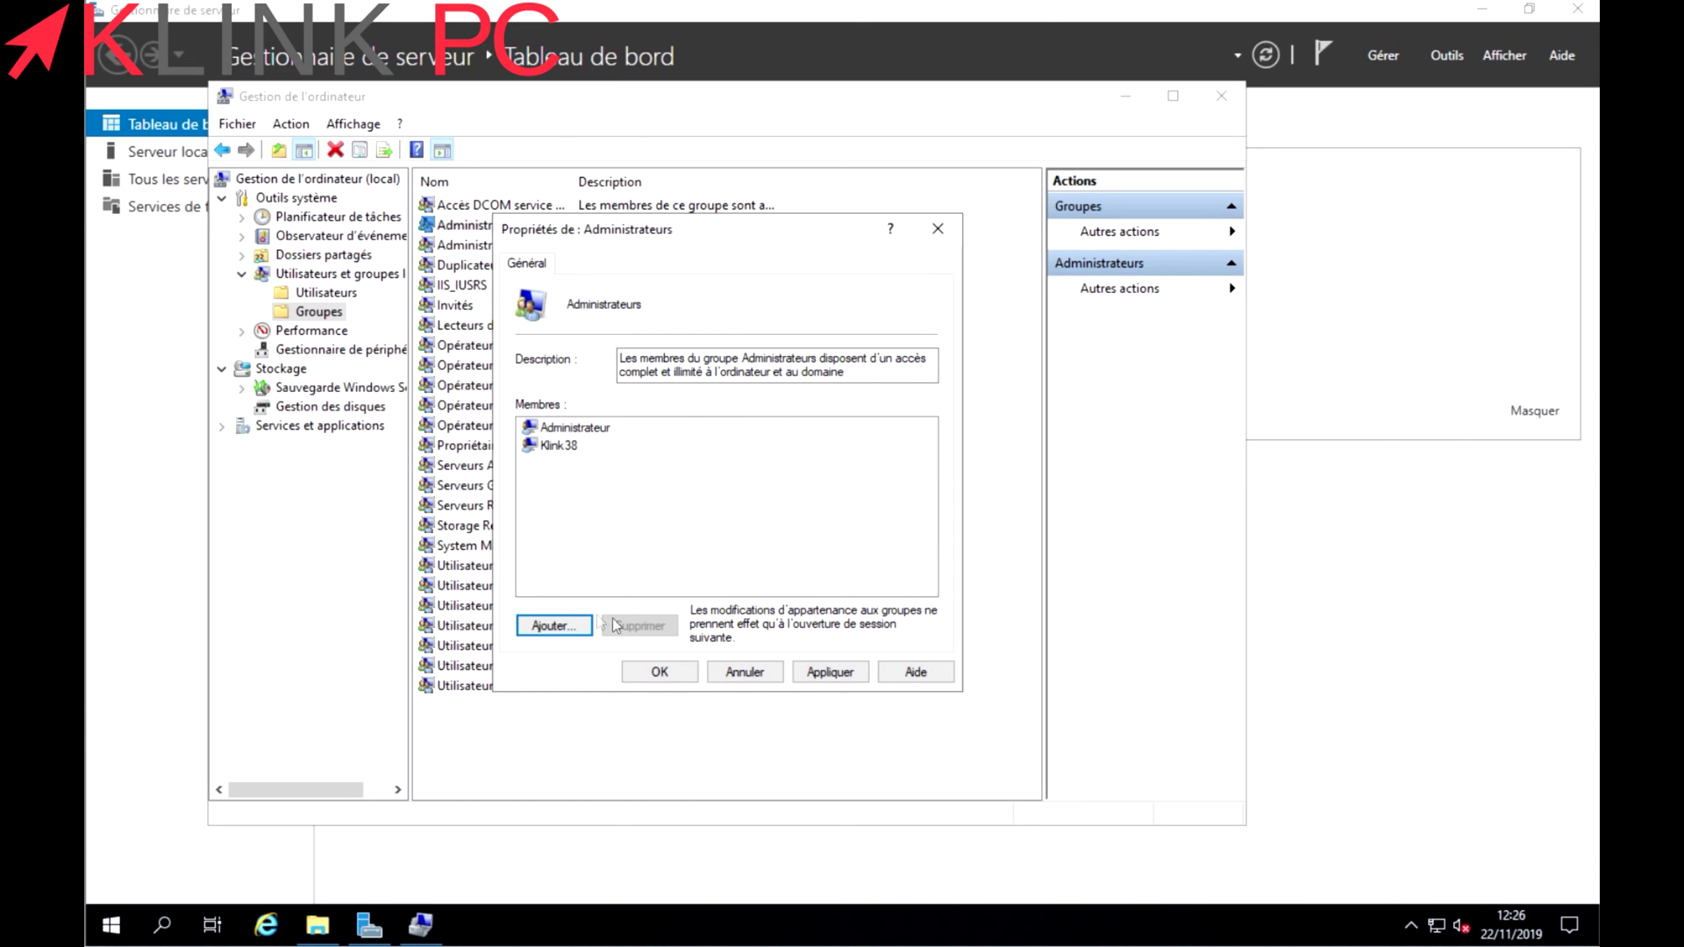
click(828, 672)
click(659, 672)
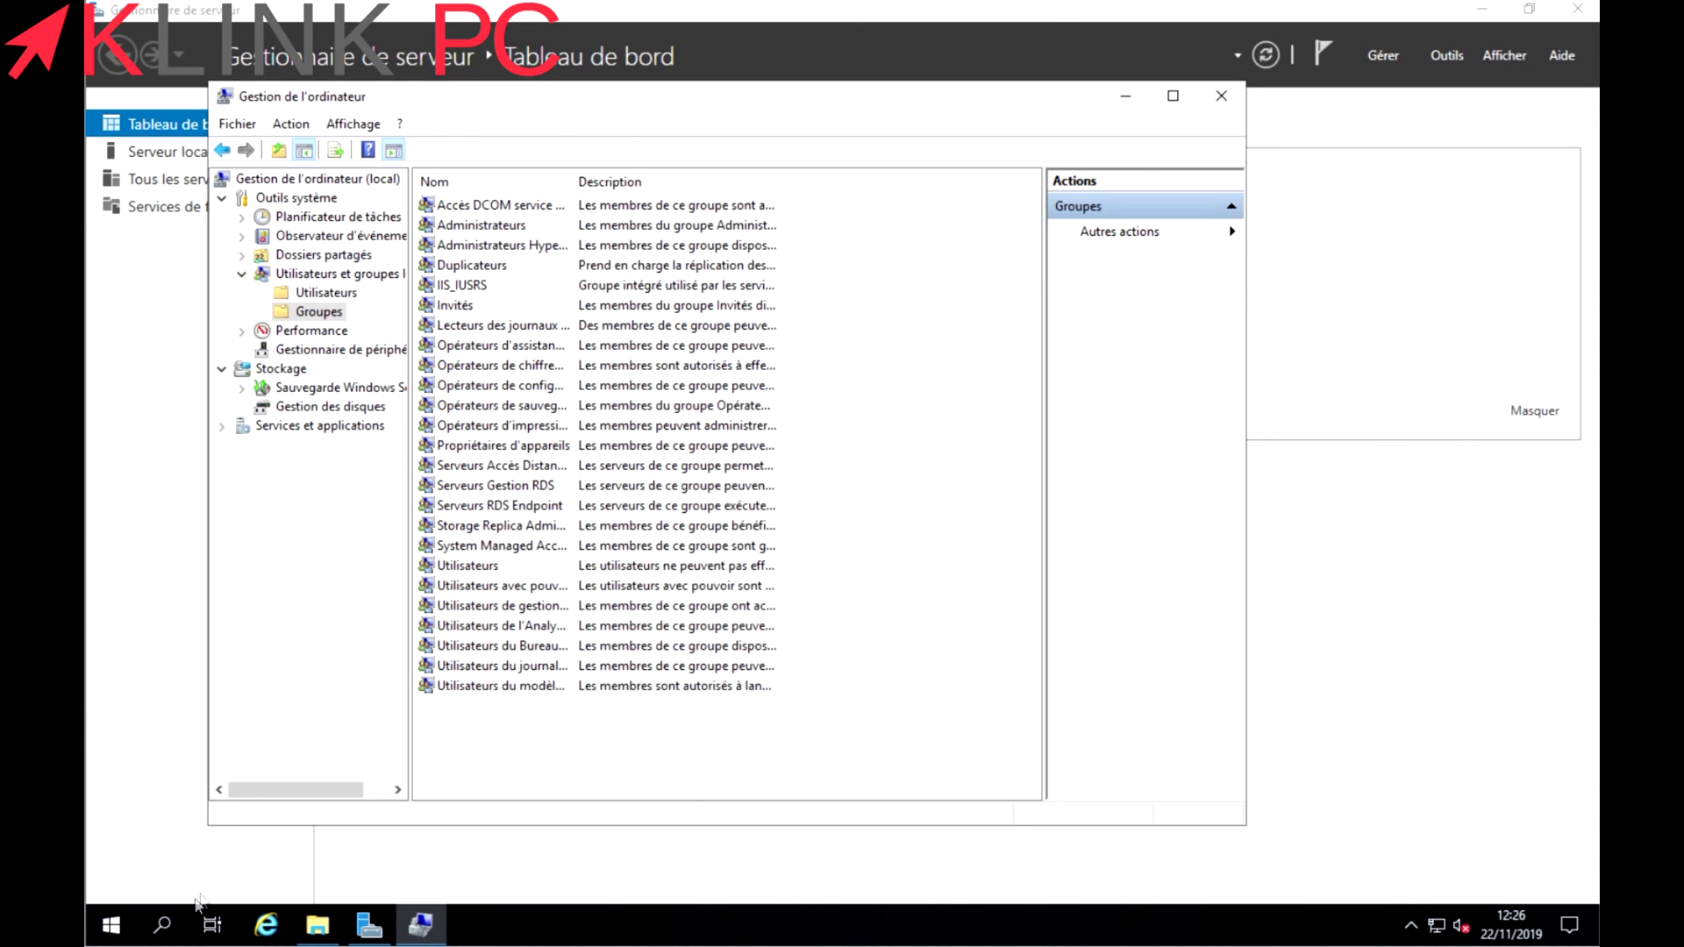
Sign out of the administrator session from the Start menu.
click(110, 925)
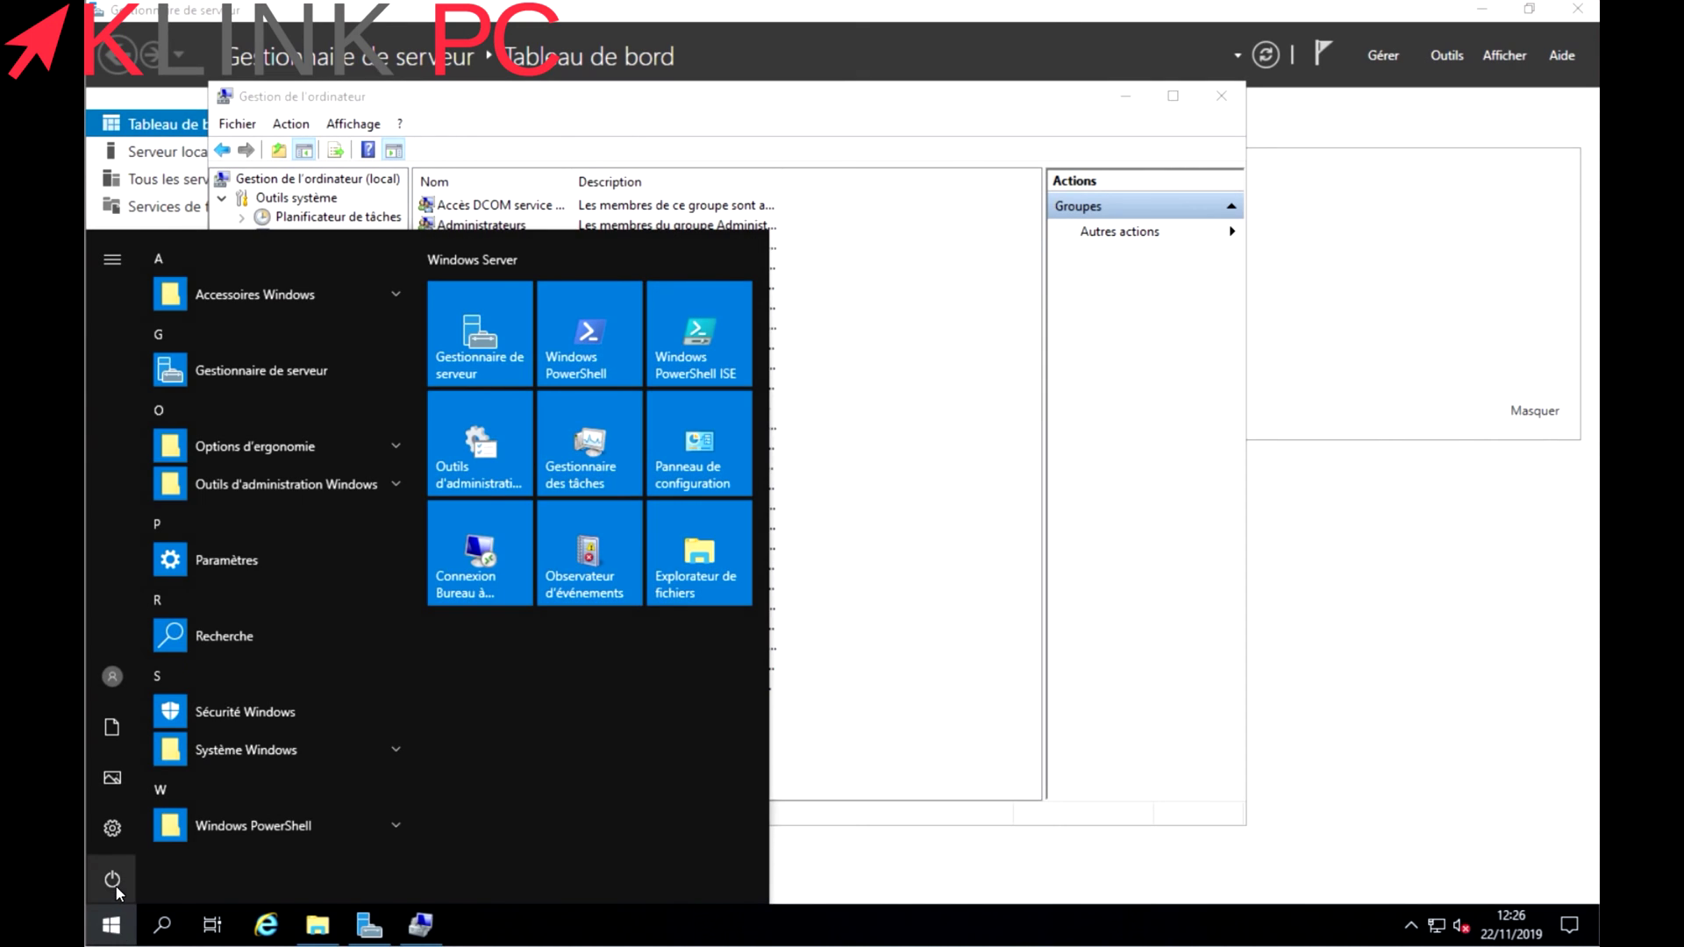
click(104, 677)
click(146, 619)
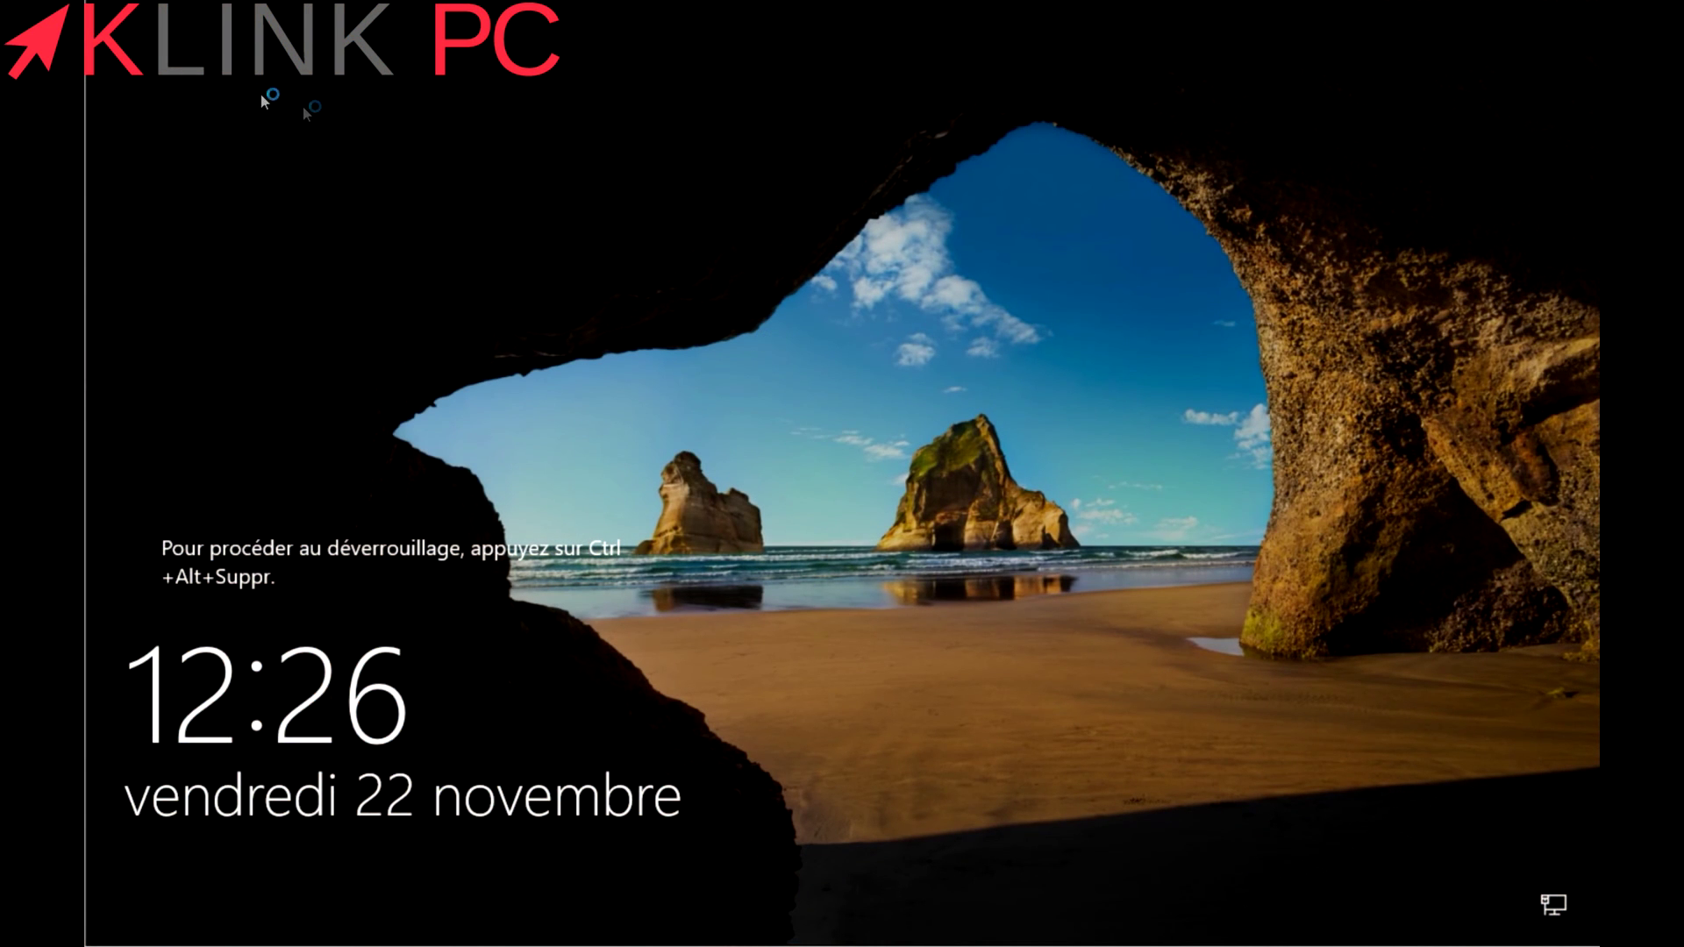
Send Ctrl+Alt+Del and sign in as the new local user with its password.
click(316, 2)
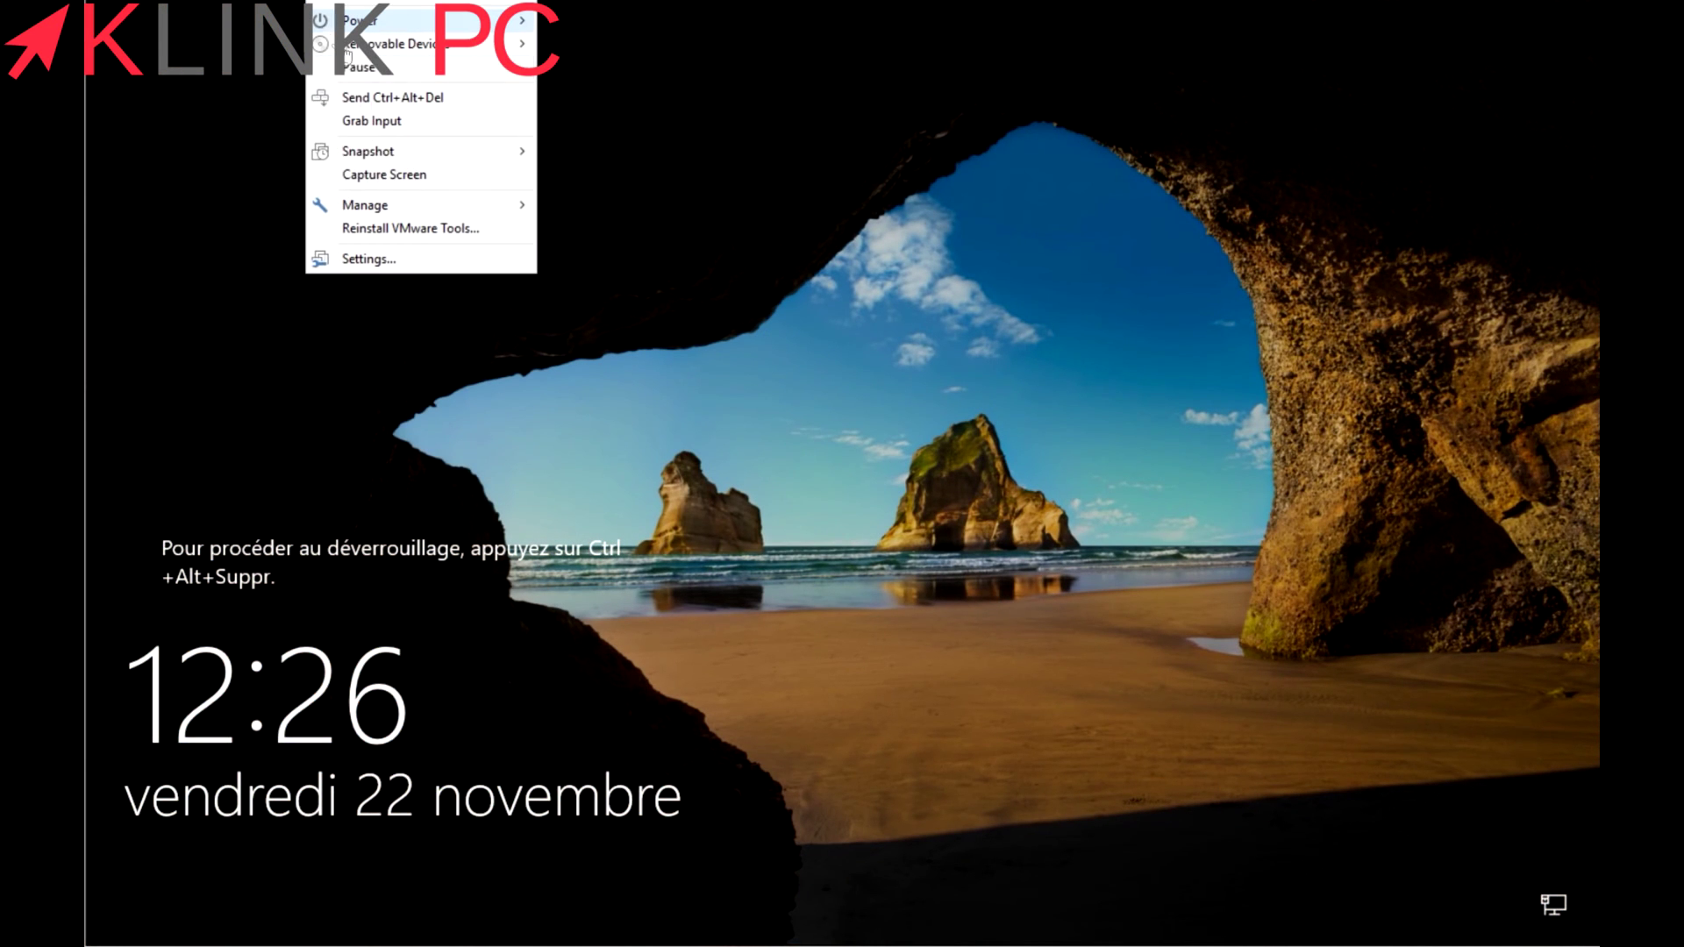
click(386, 101)
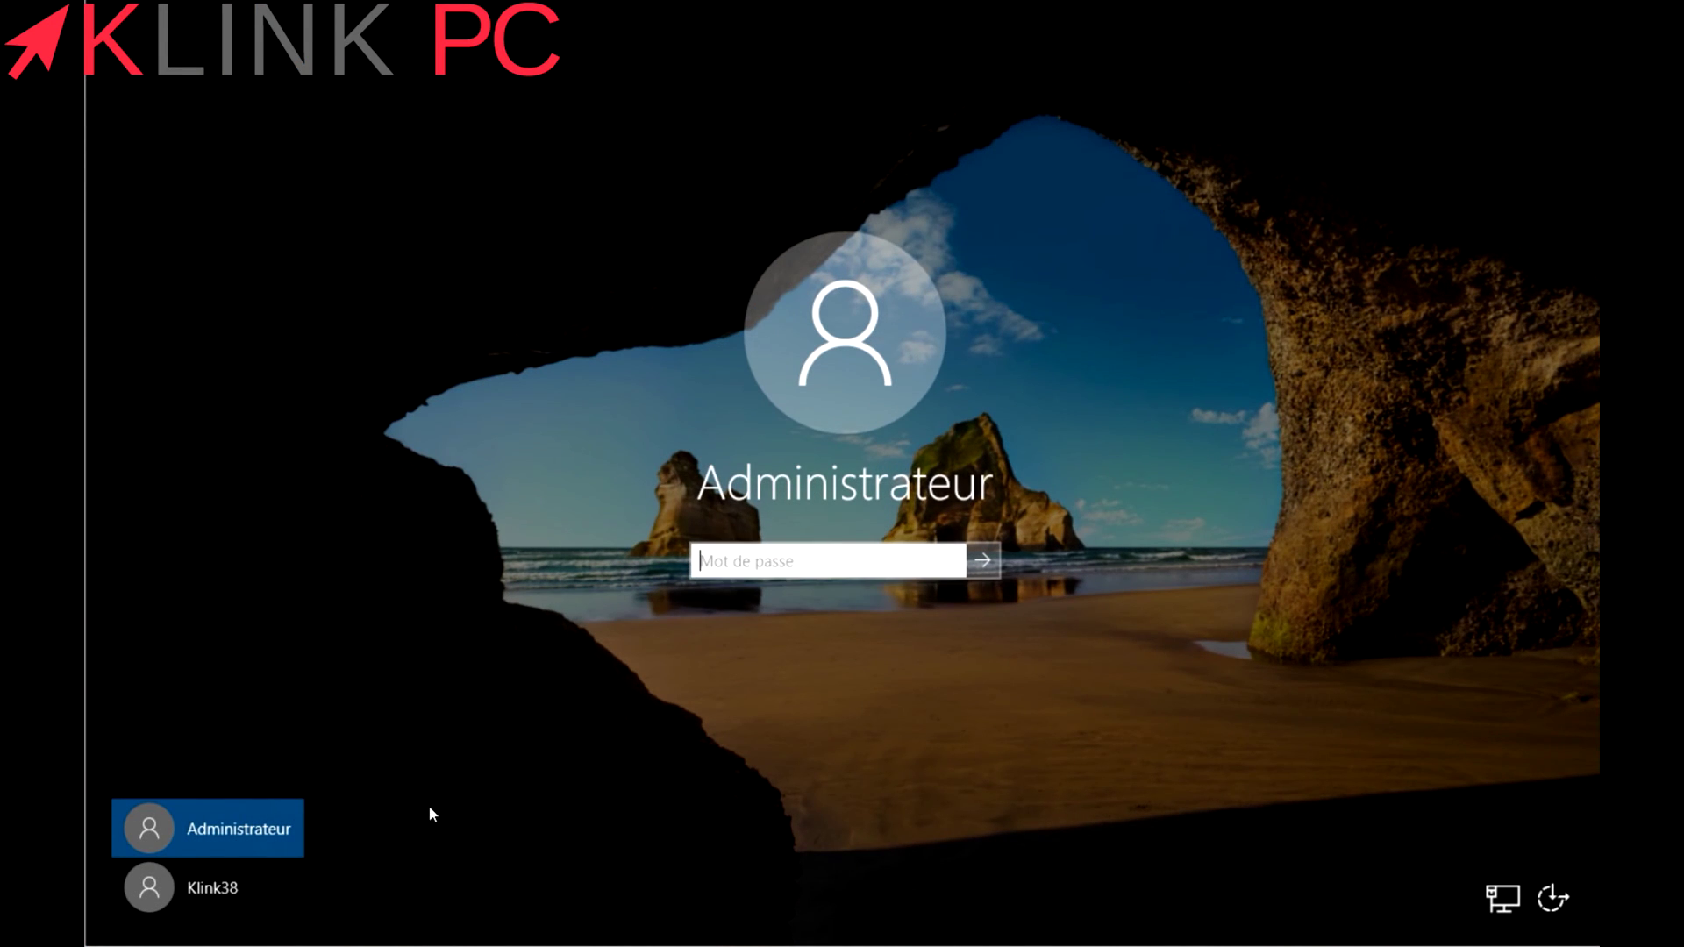
click(171, 896)
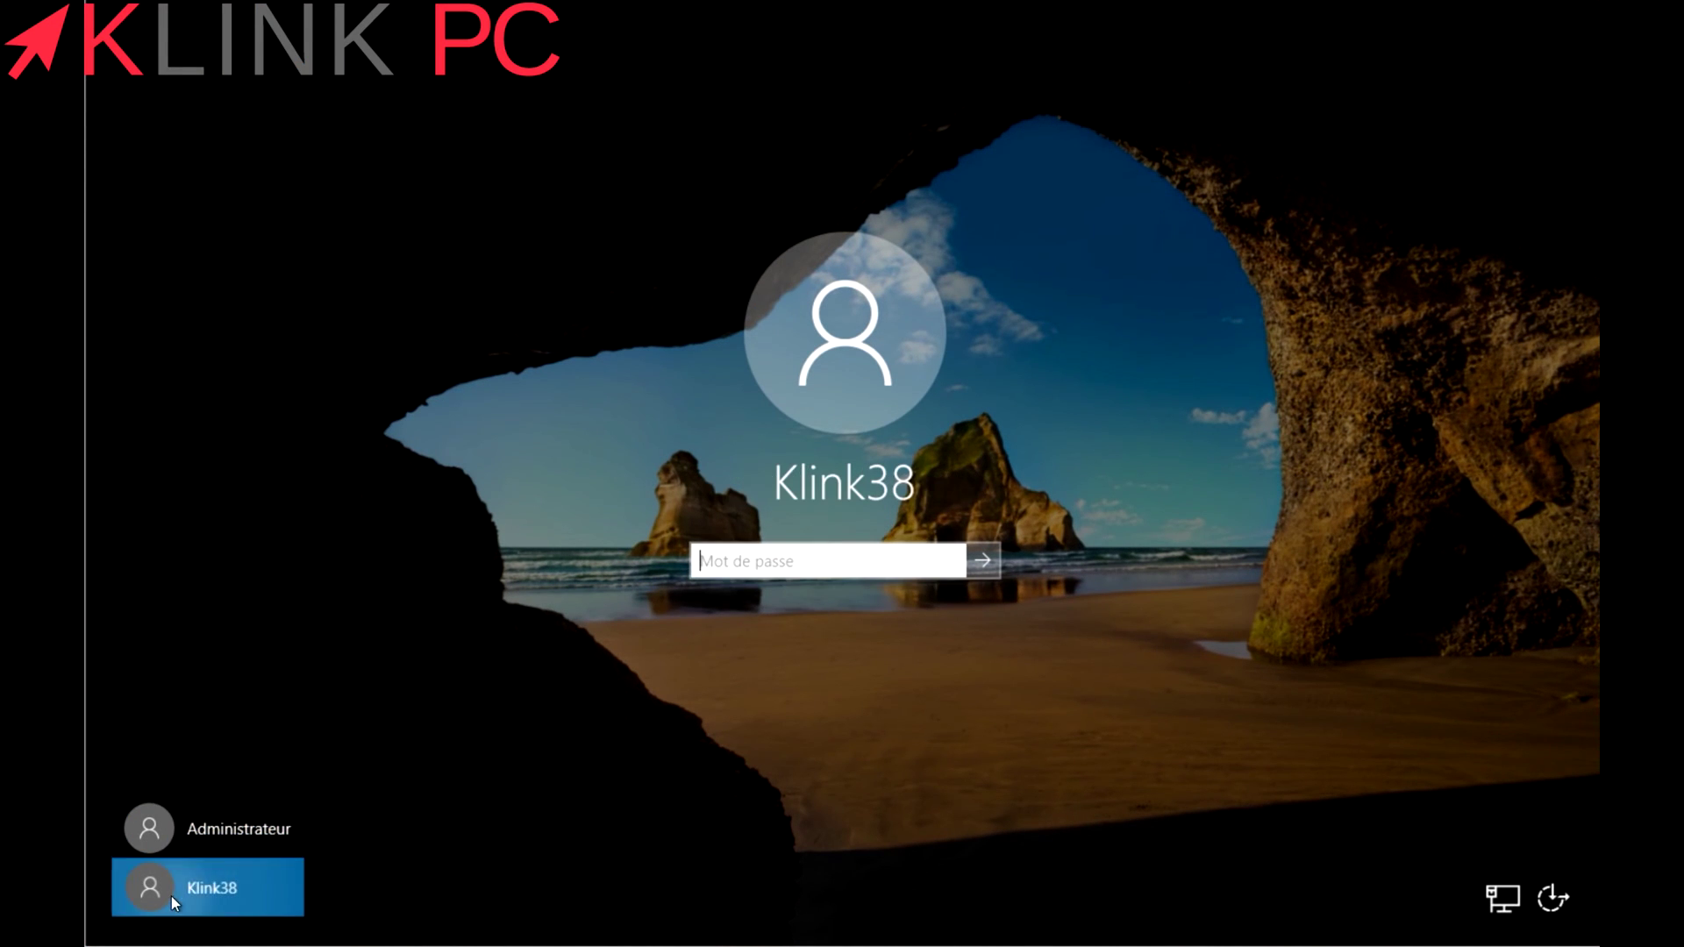
text(********)
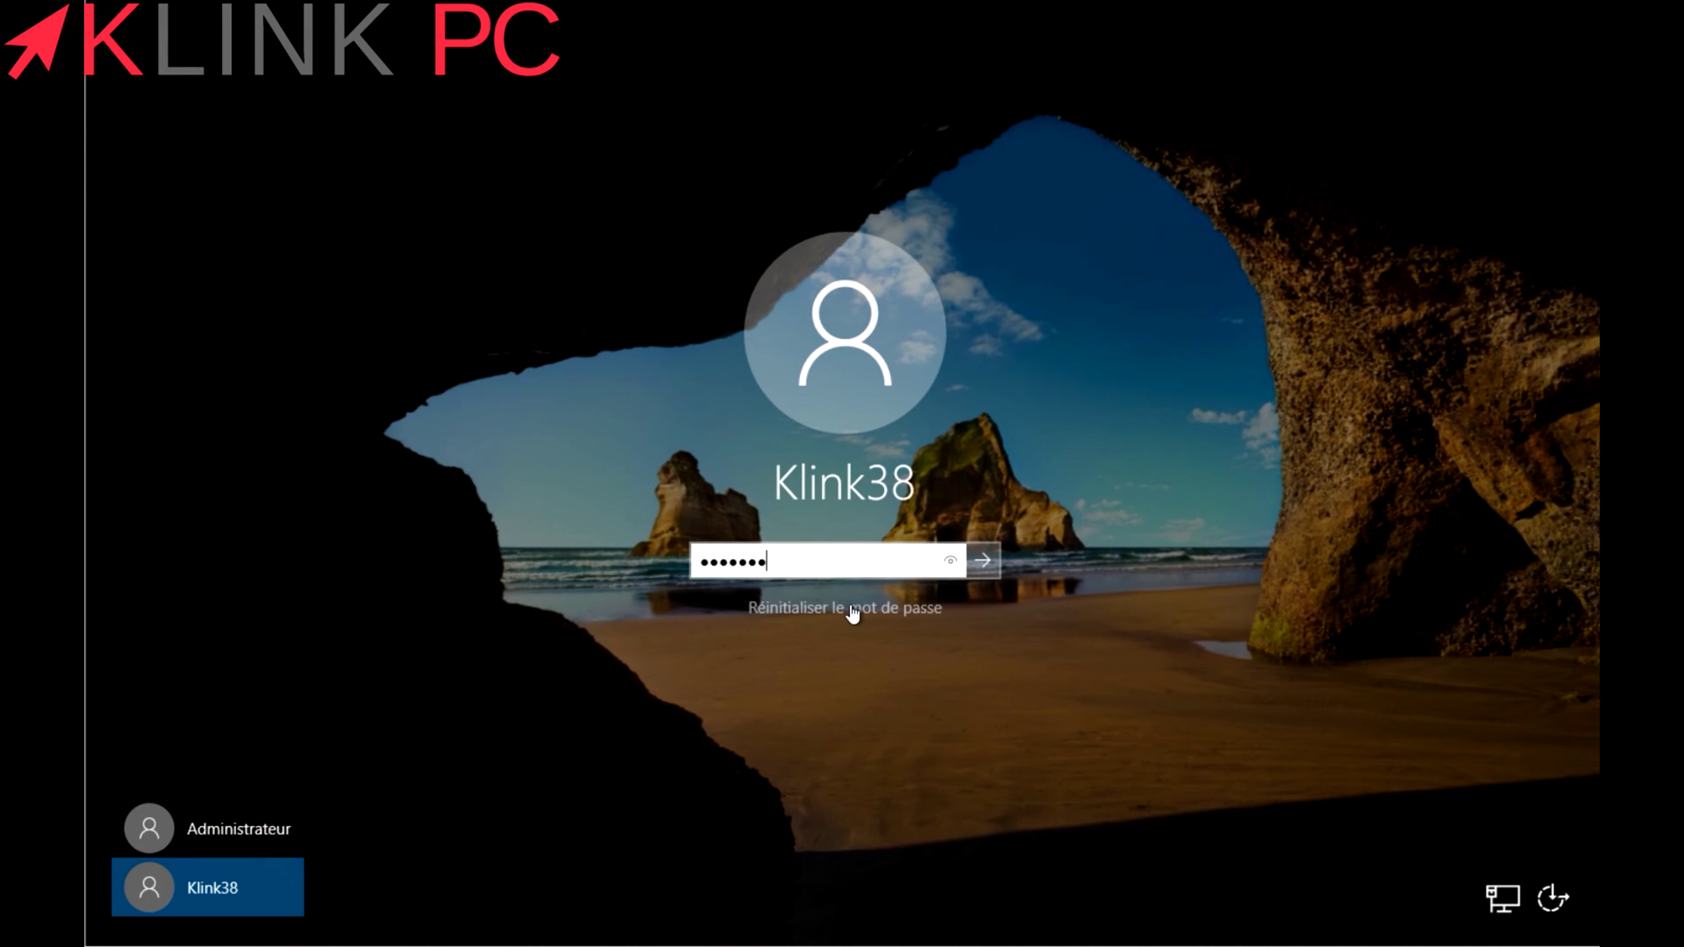
key(Return)
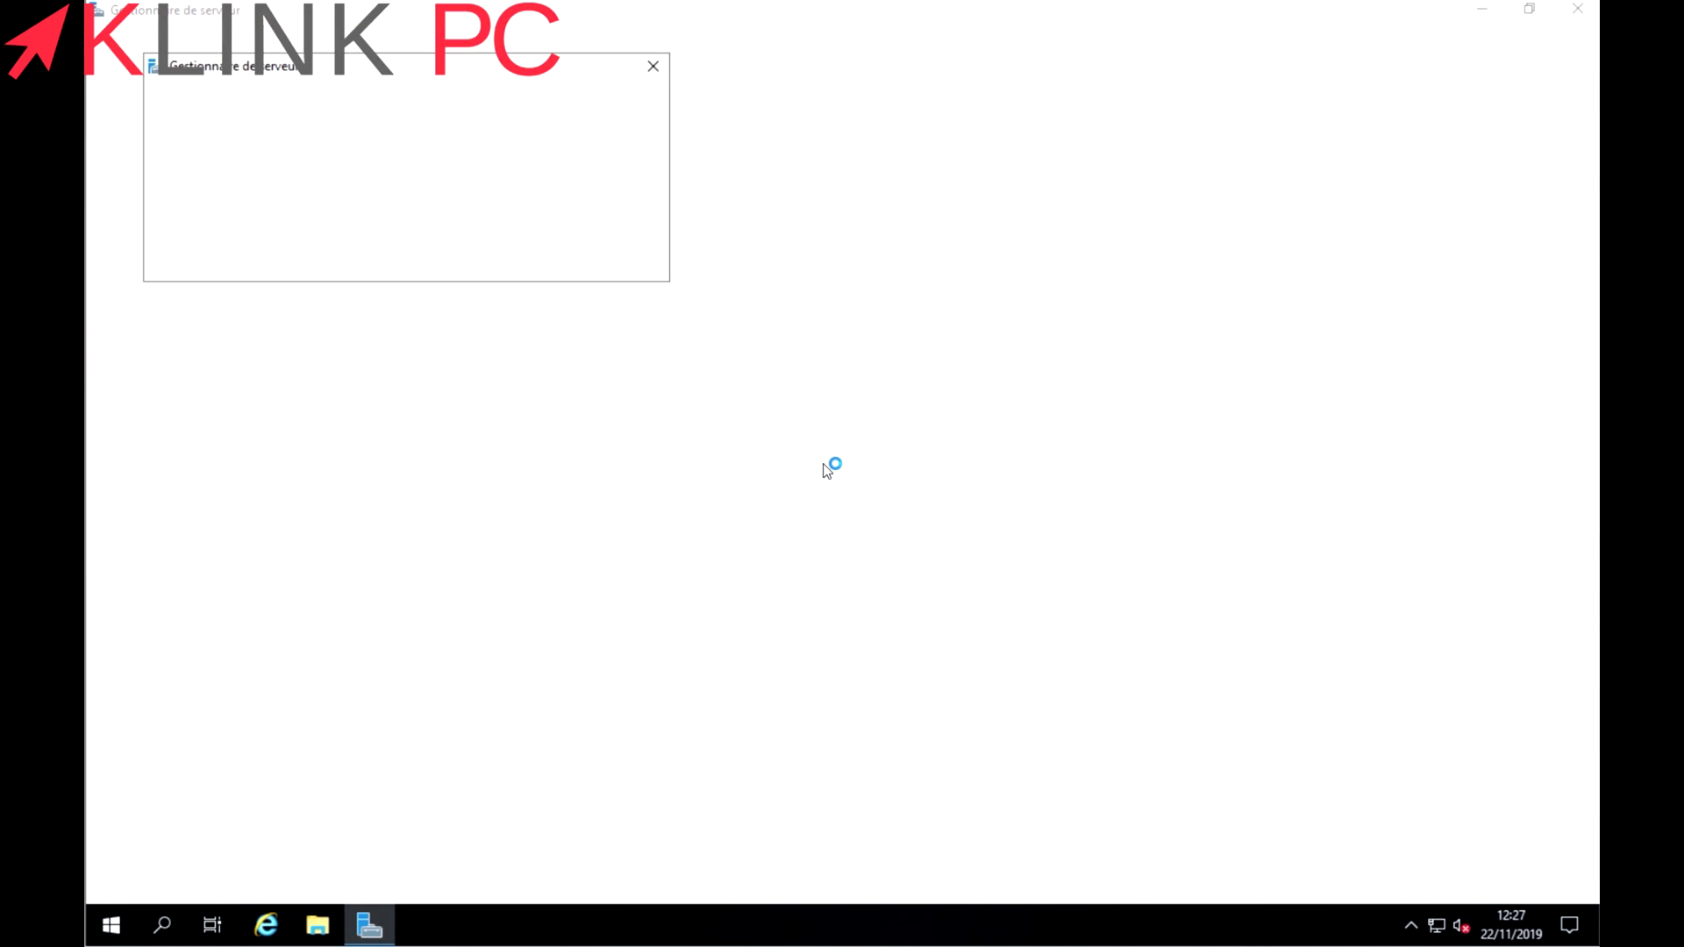
Close the Windows Admin Center popup, return to the Tableau de bord, and dismiss the VMware Tools notice.
click(653, 66)
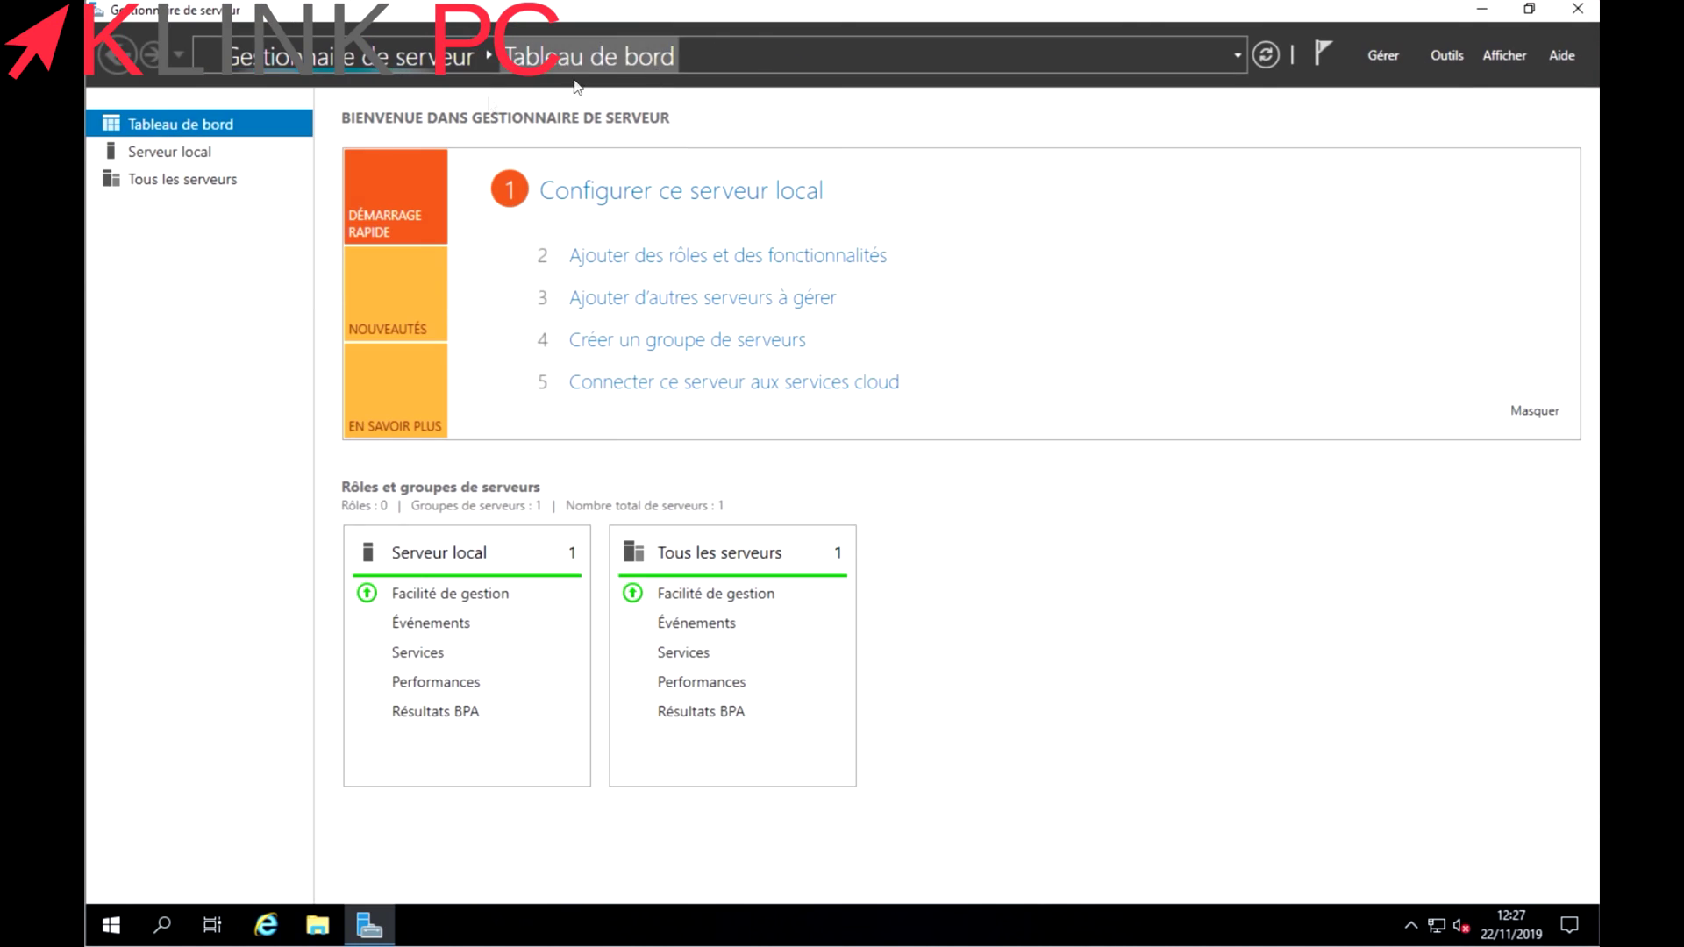
click(196, 150)
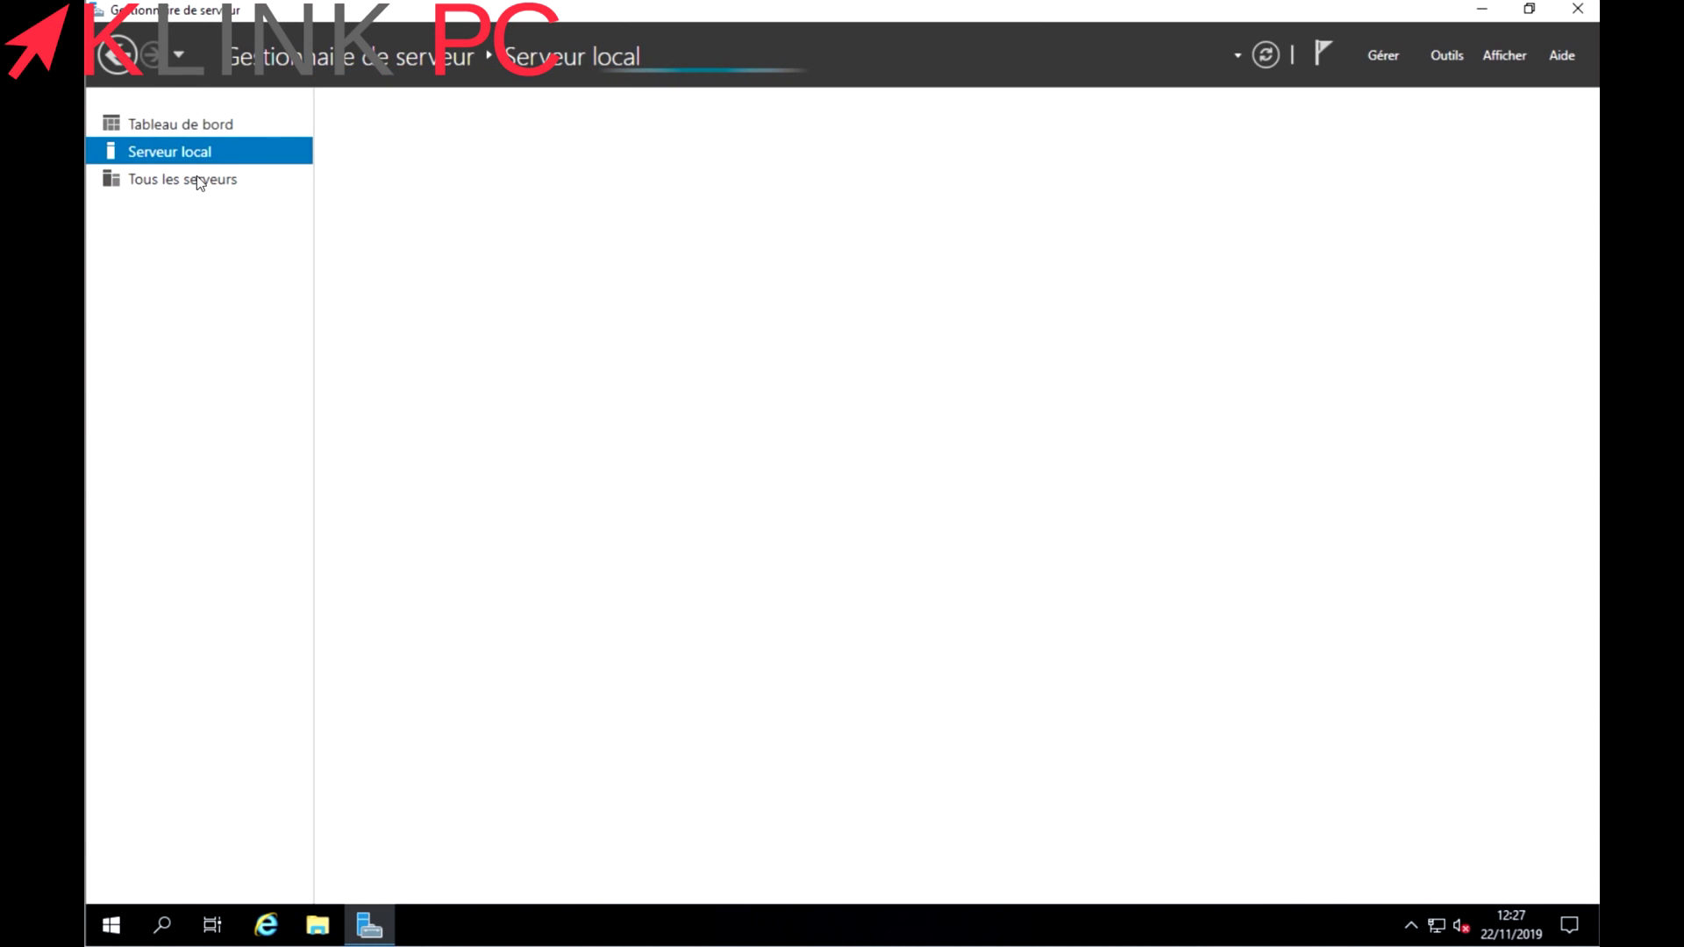
click(189, 131)
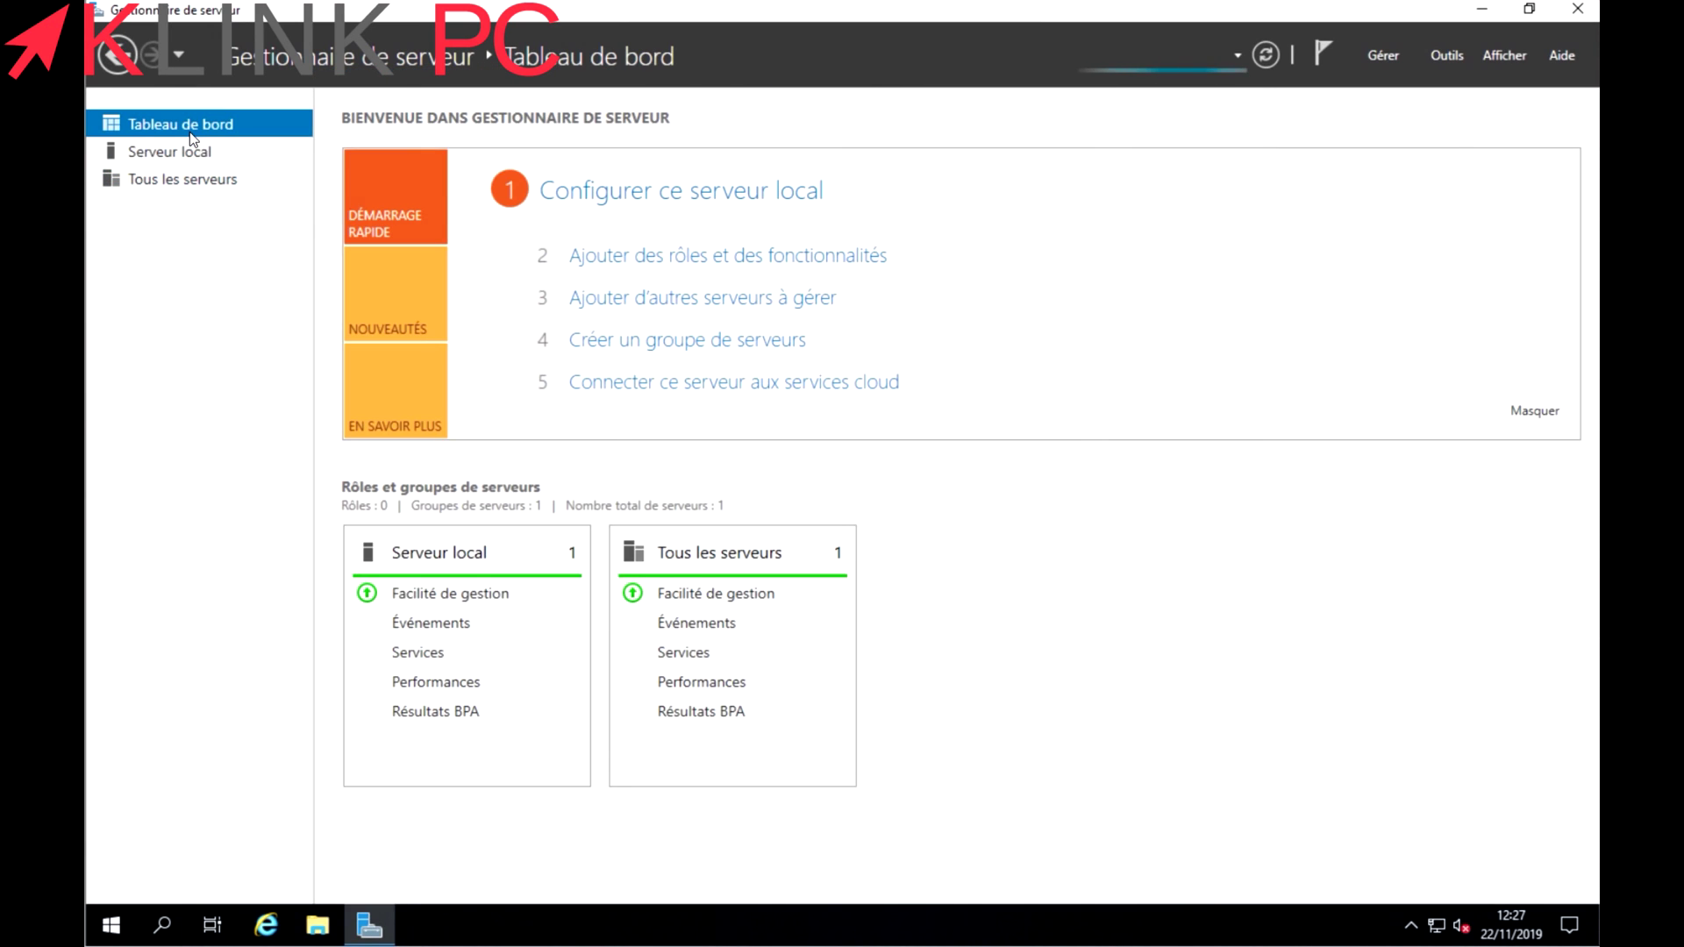
click(190, 151)
click(185, 130)
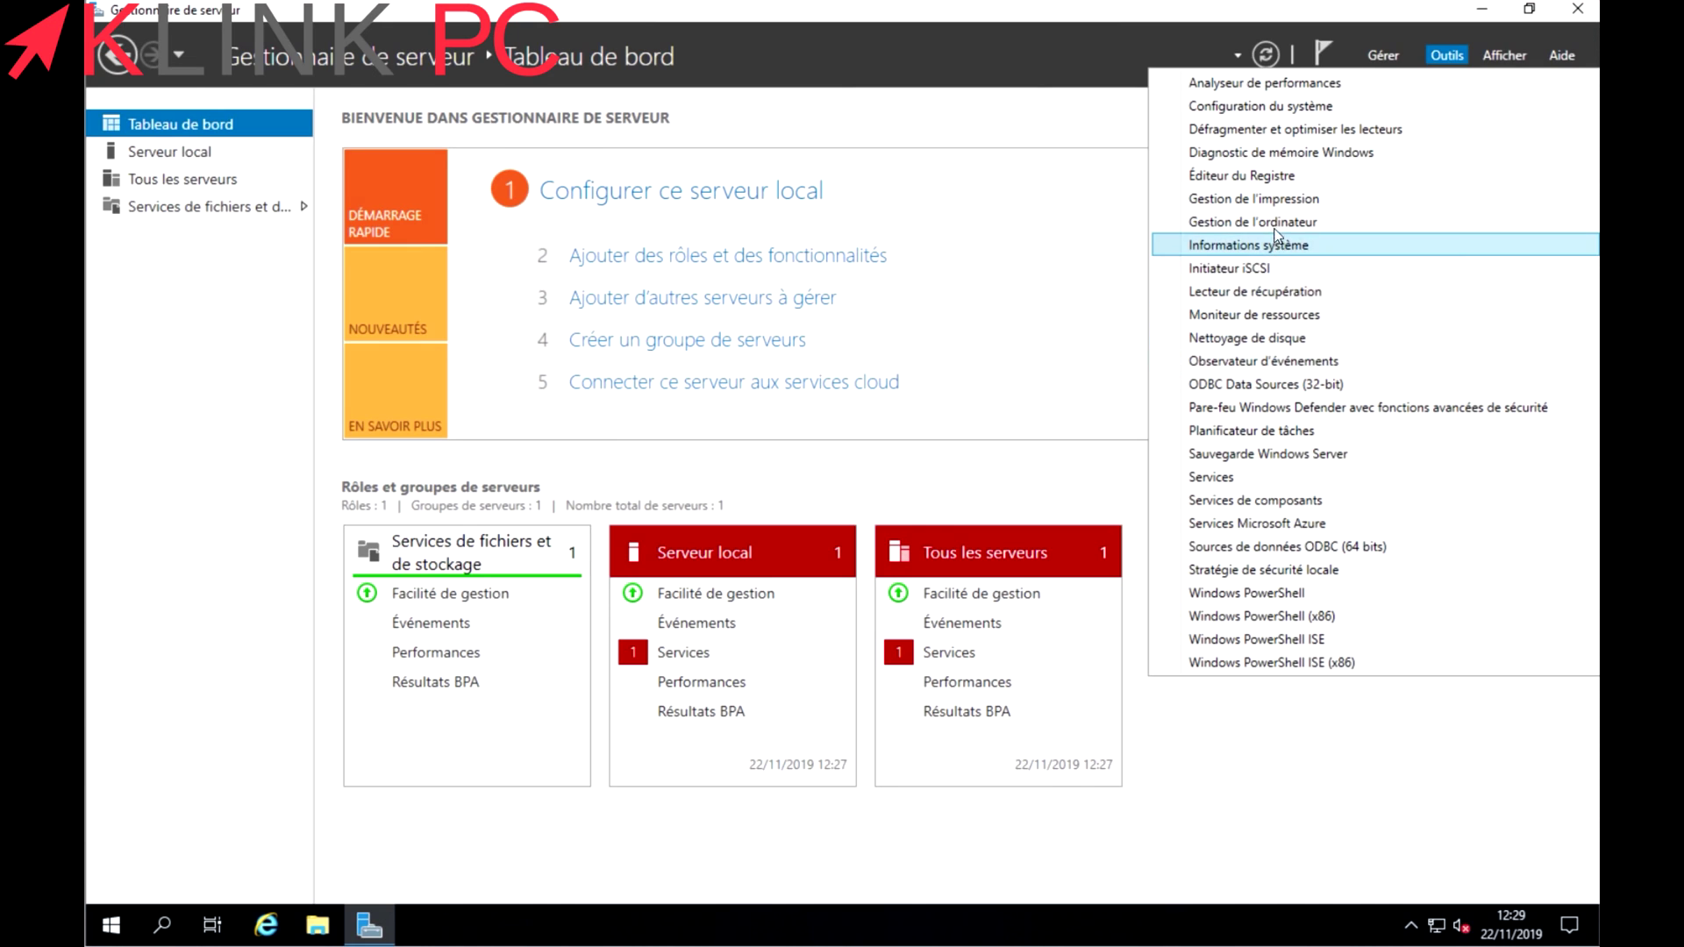
click(1278, 226)
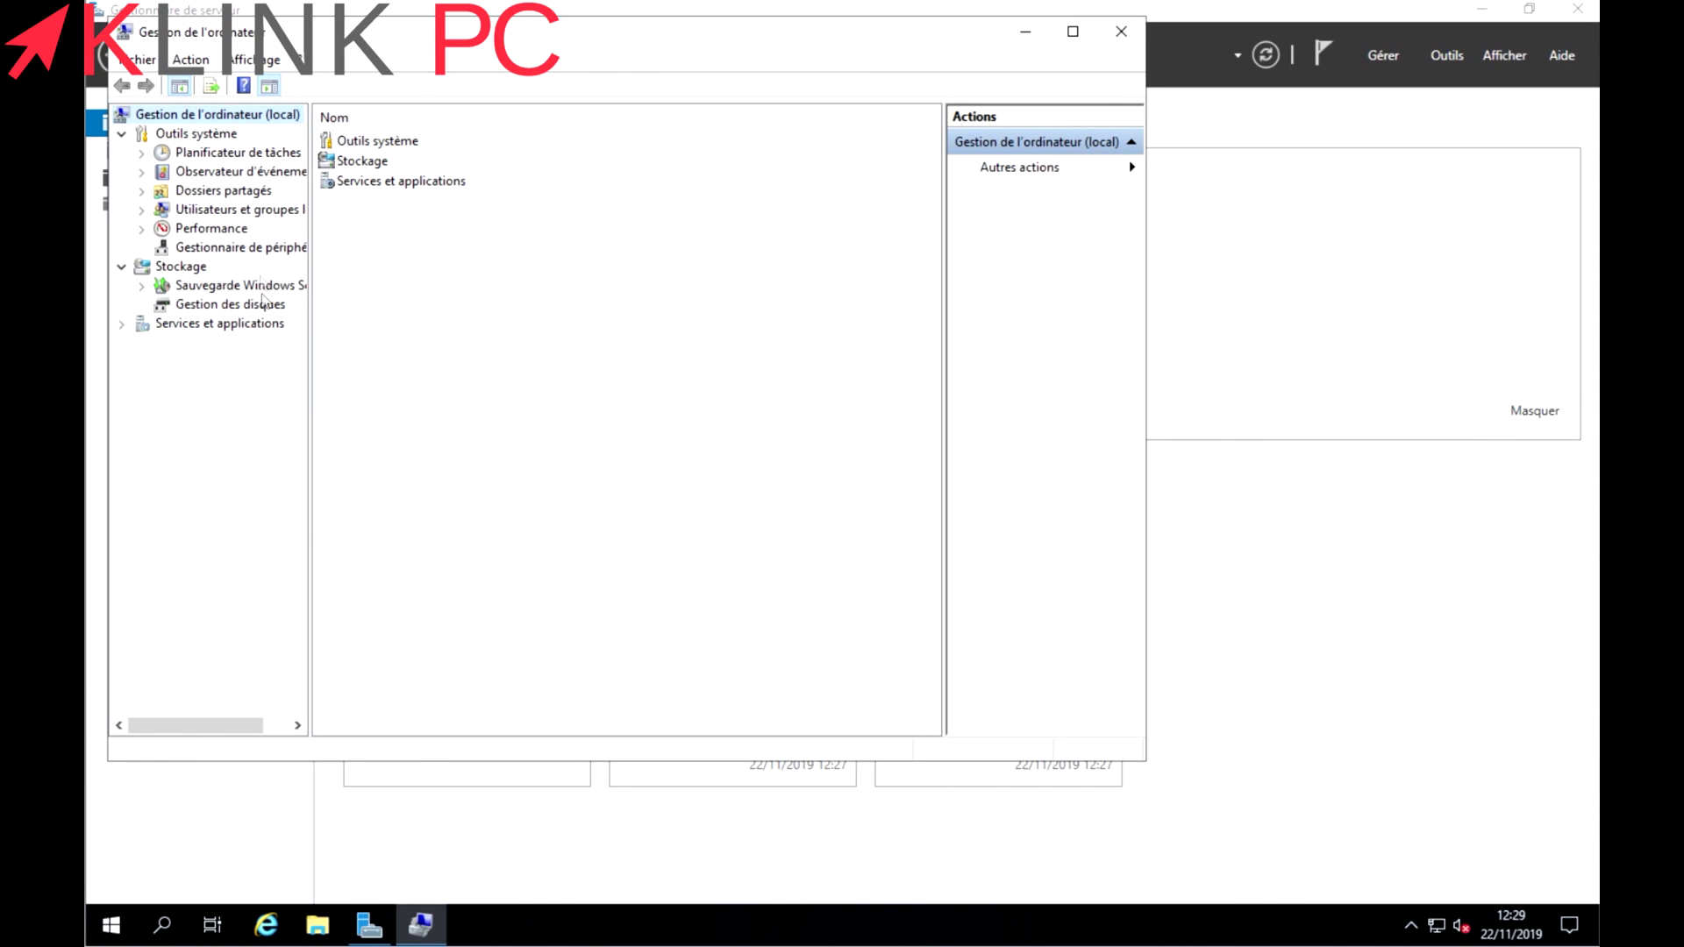
Tick 'Le compte est désactivé' in Administrateur's properties, apply, then select the new user.
click(223, 211)
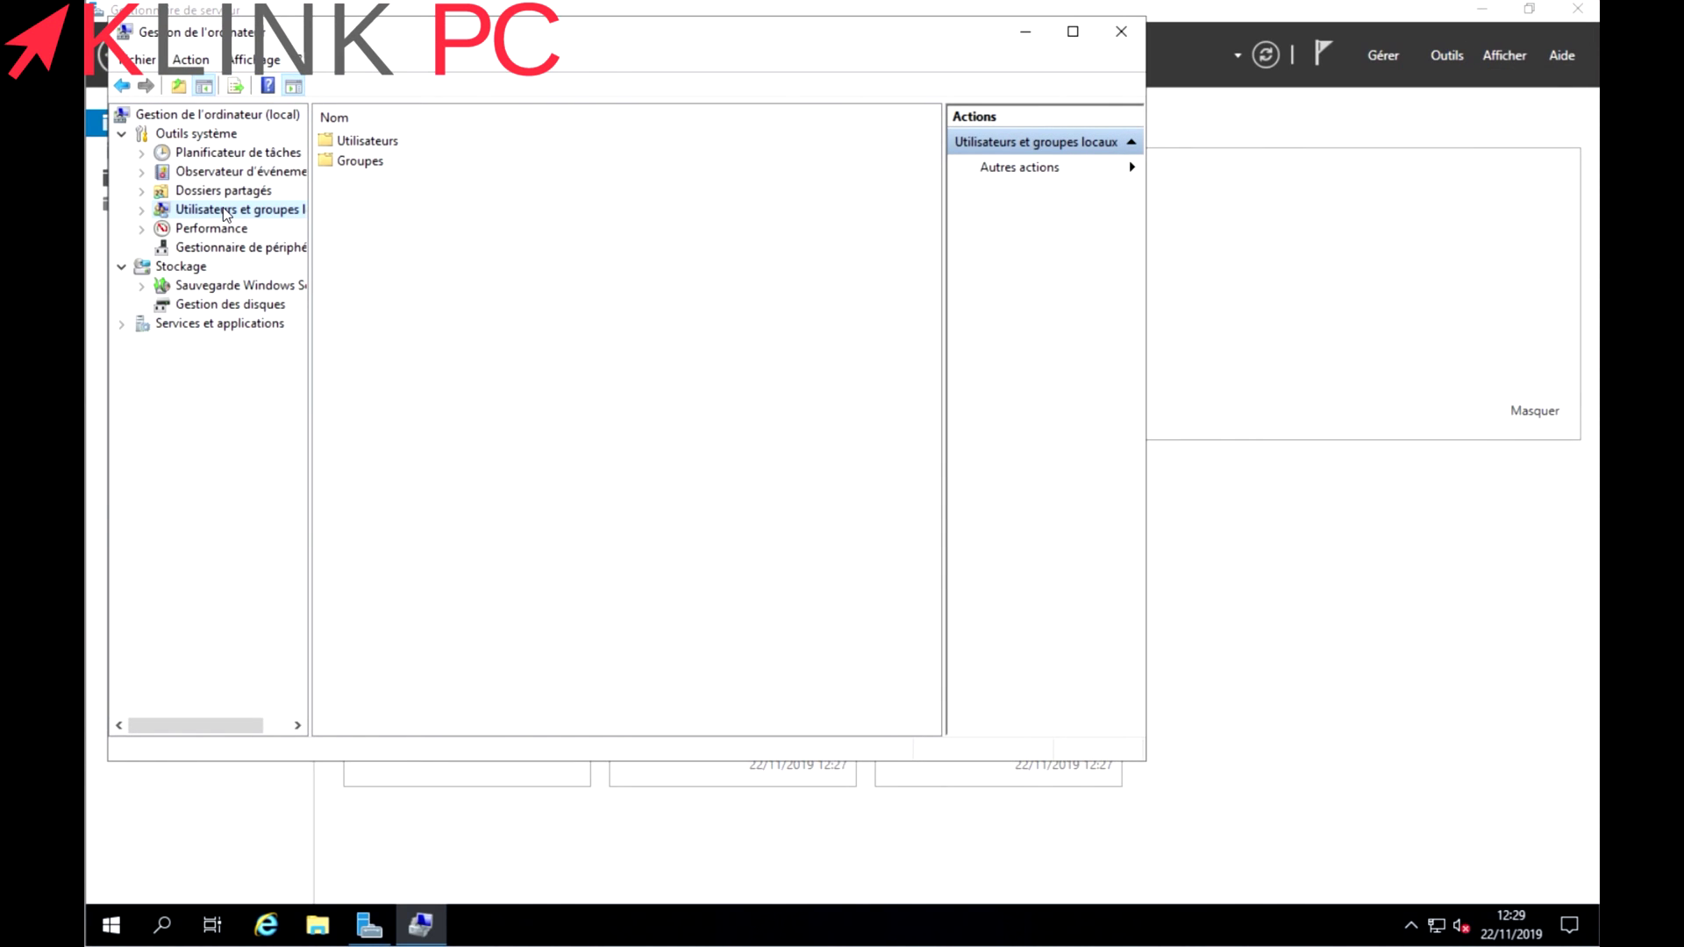
double_click(367, 142)
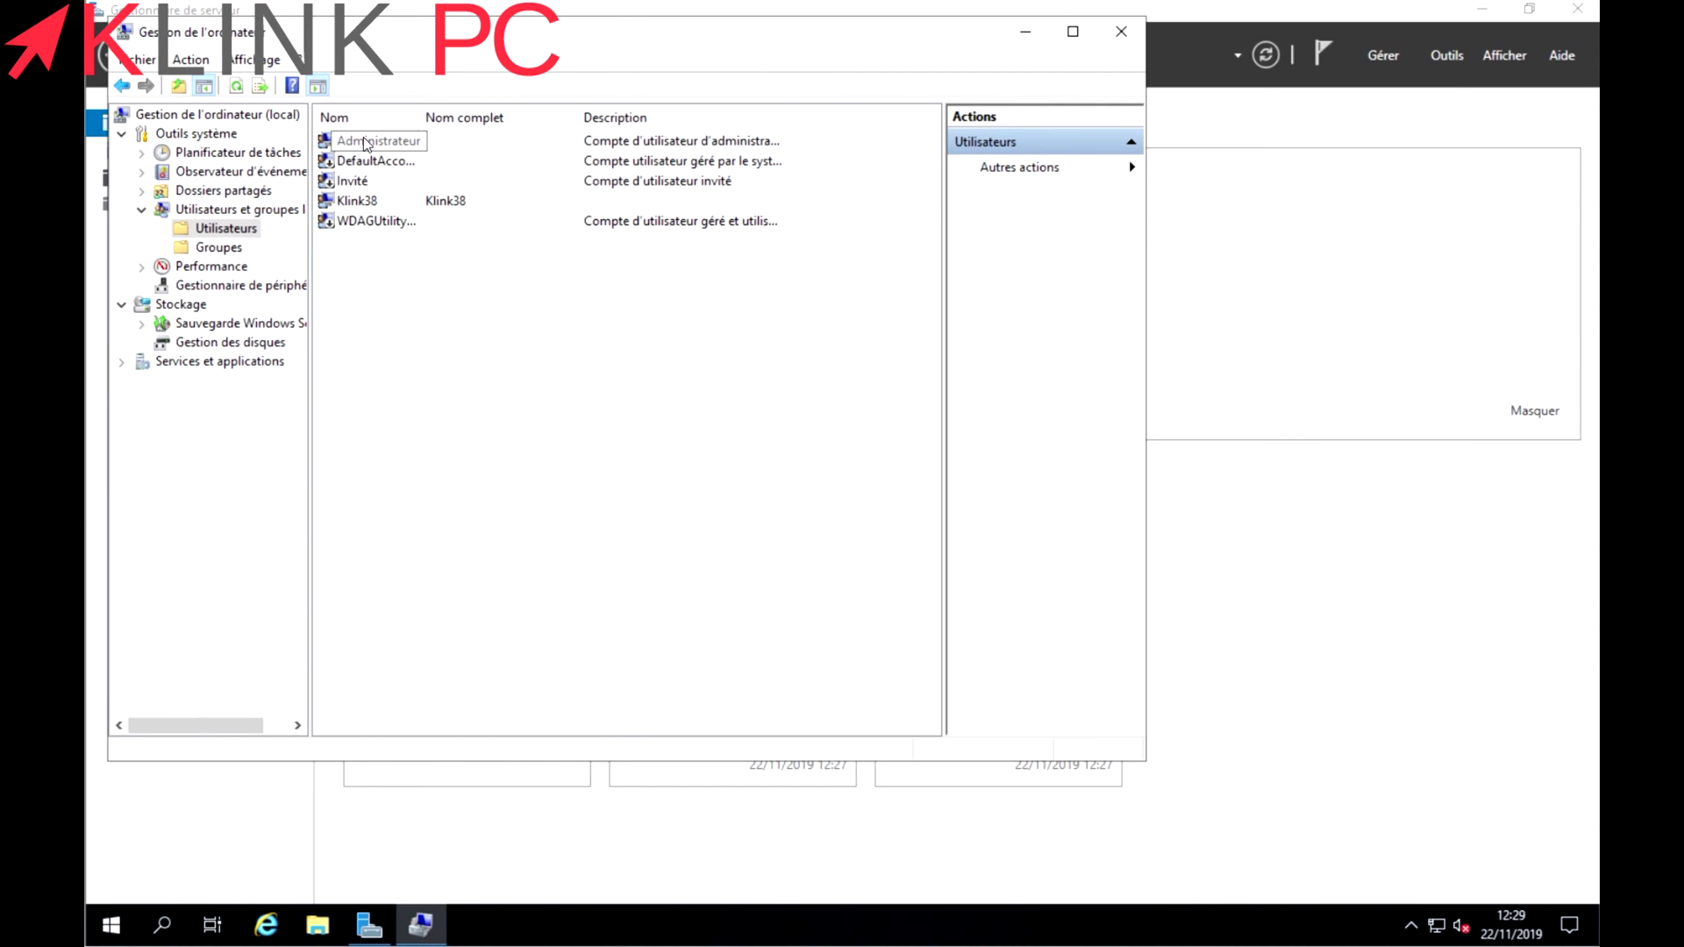
right_click(364, 141)
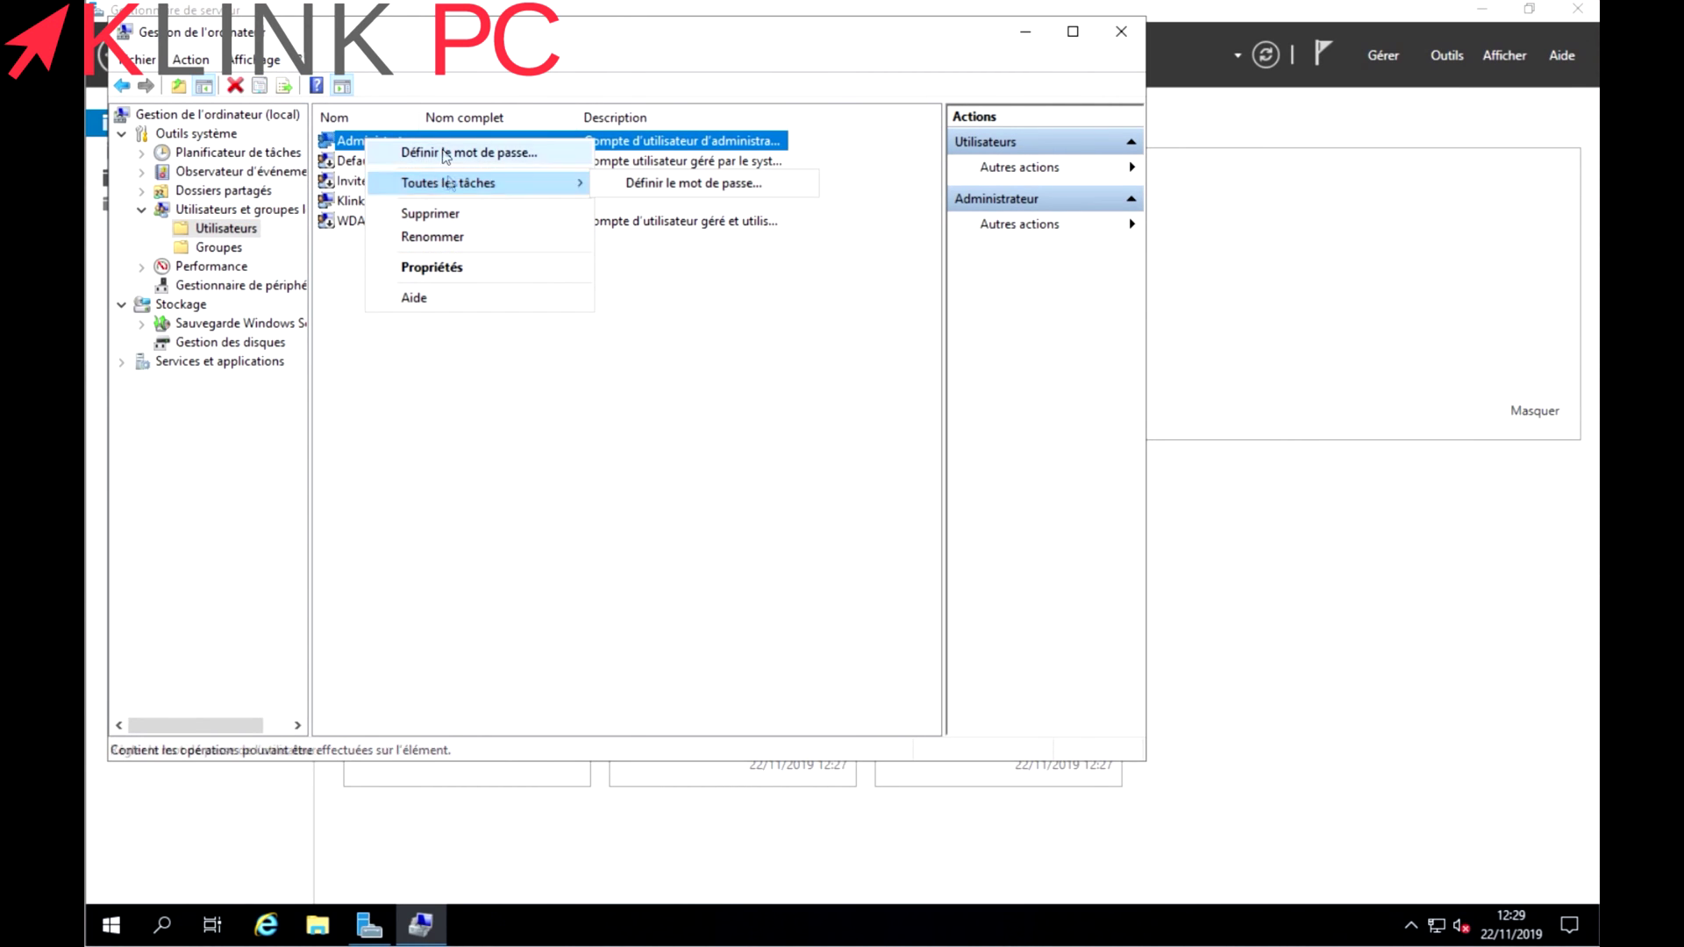
click(459, 266)
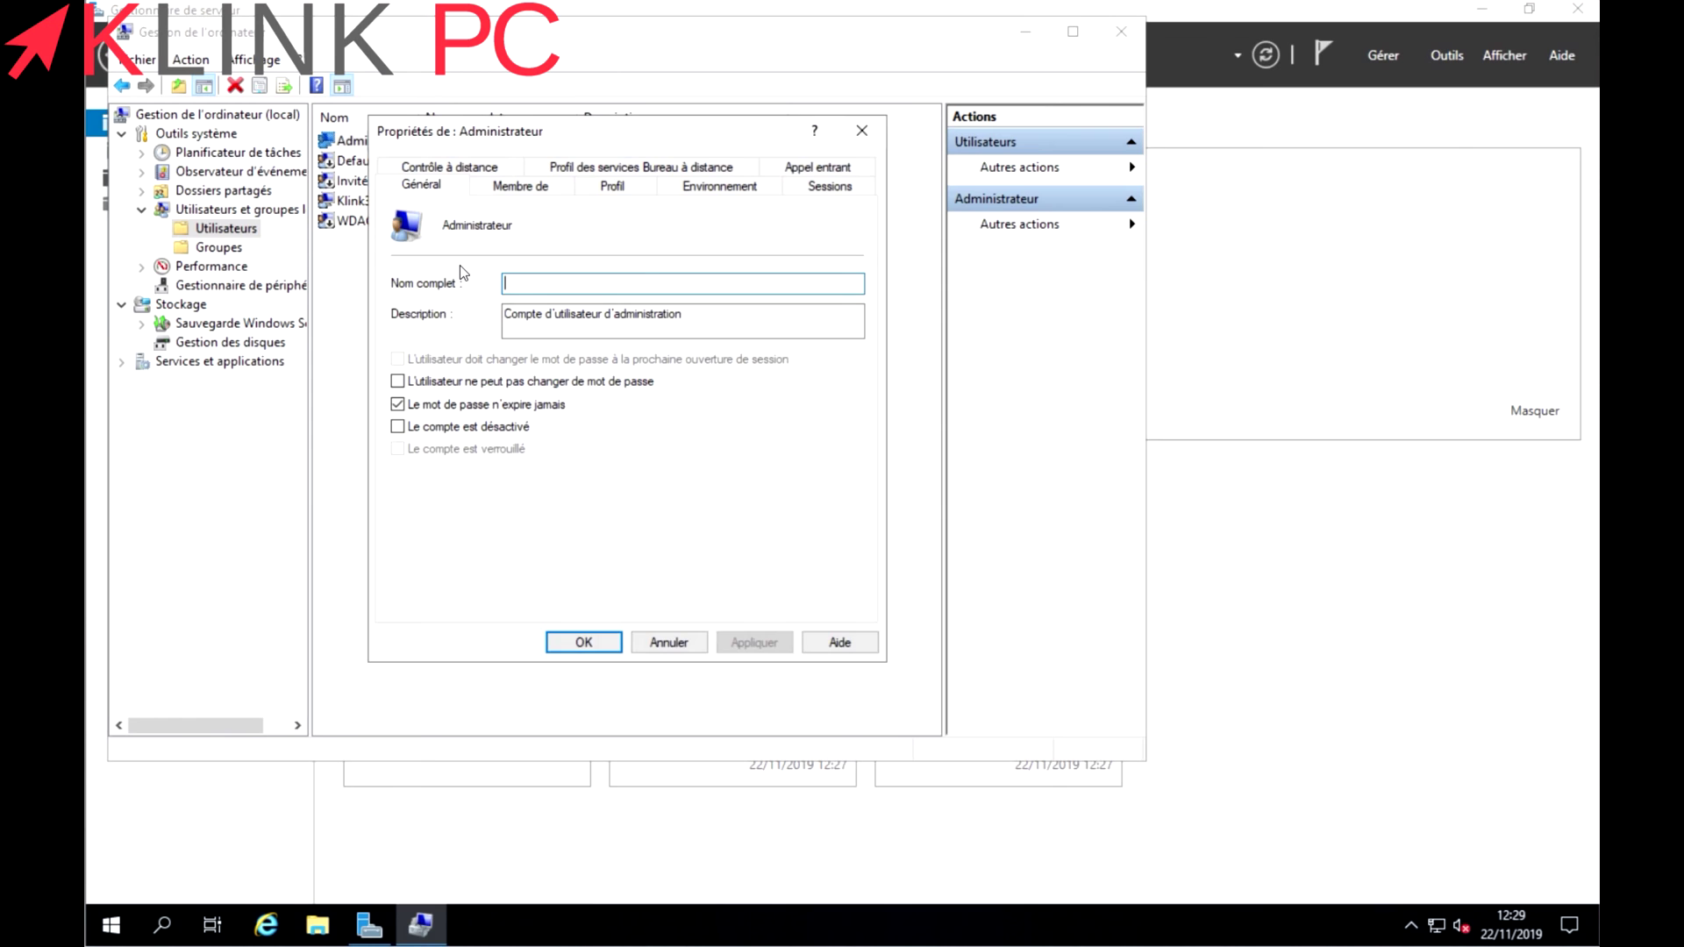
click(397, 427)
click(755, 643)
click(583, 642)
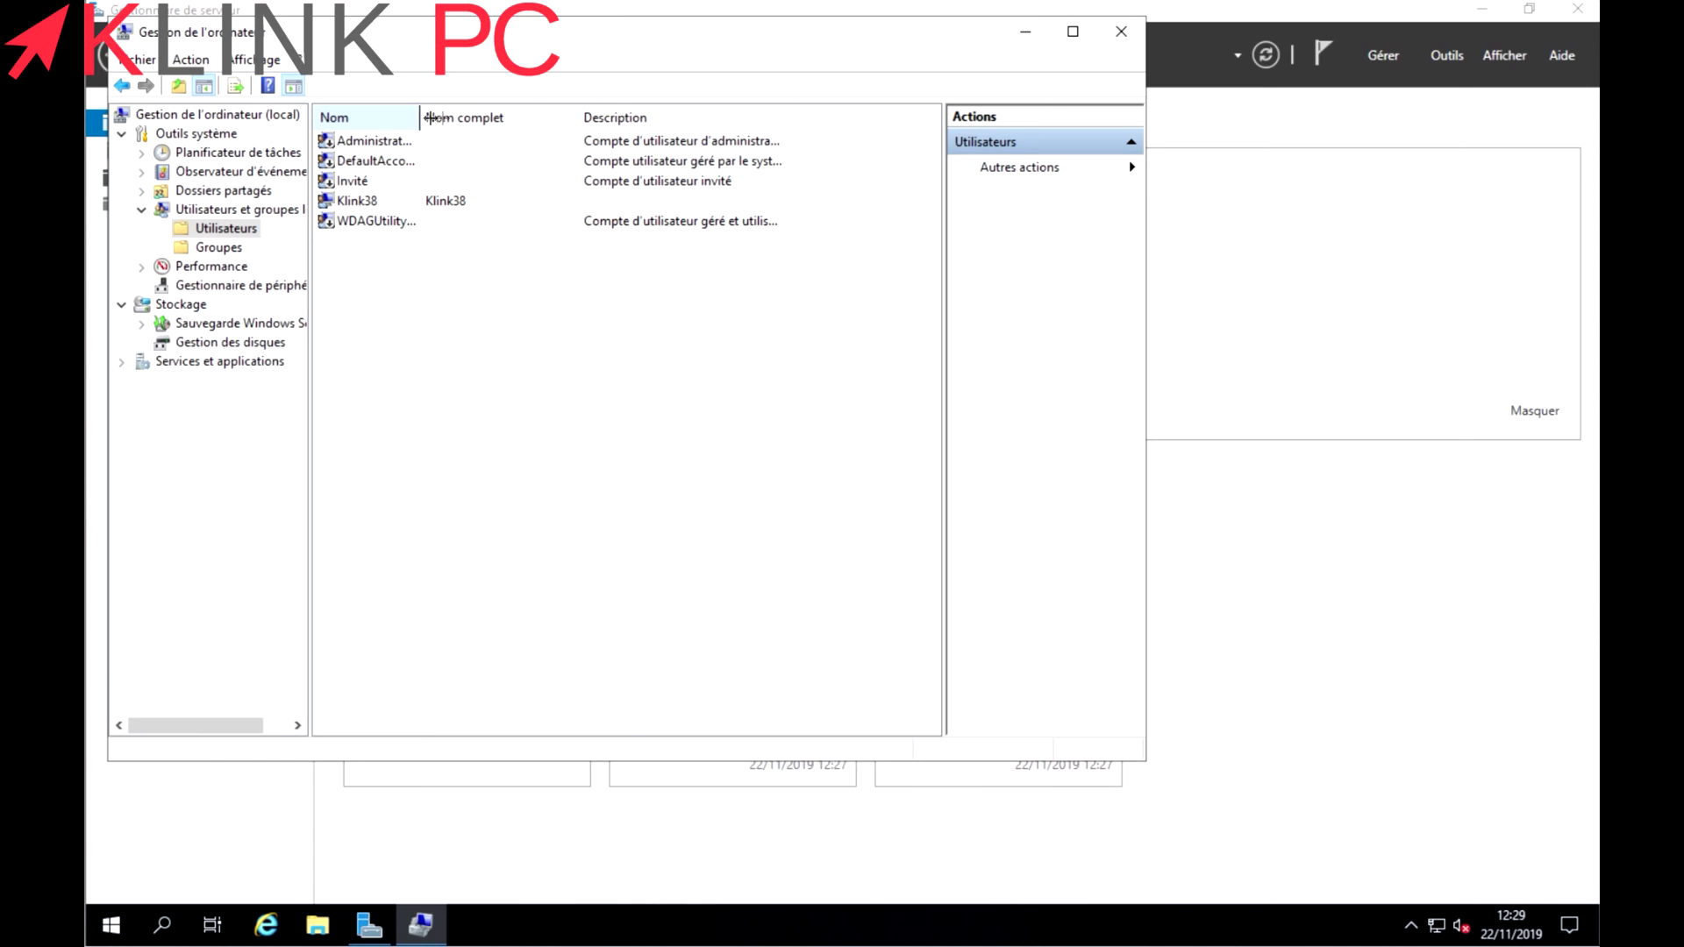
drag(421, 117, 542, 117)
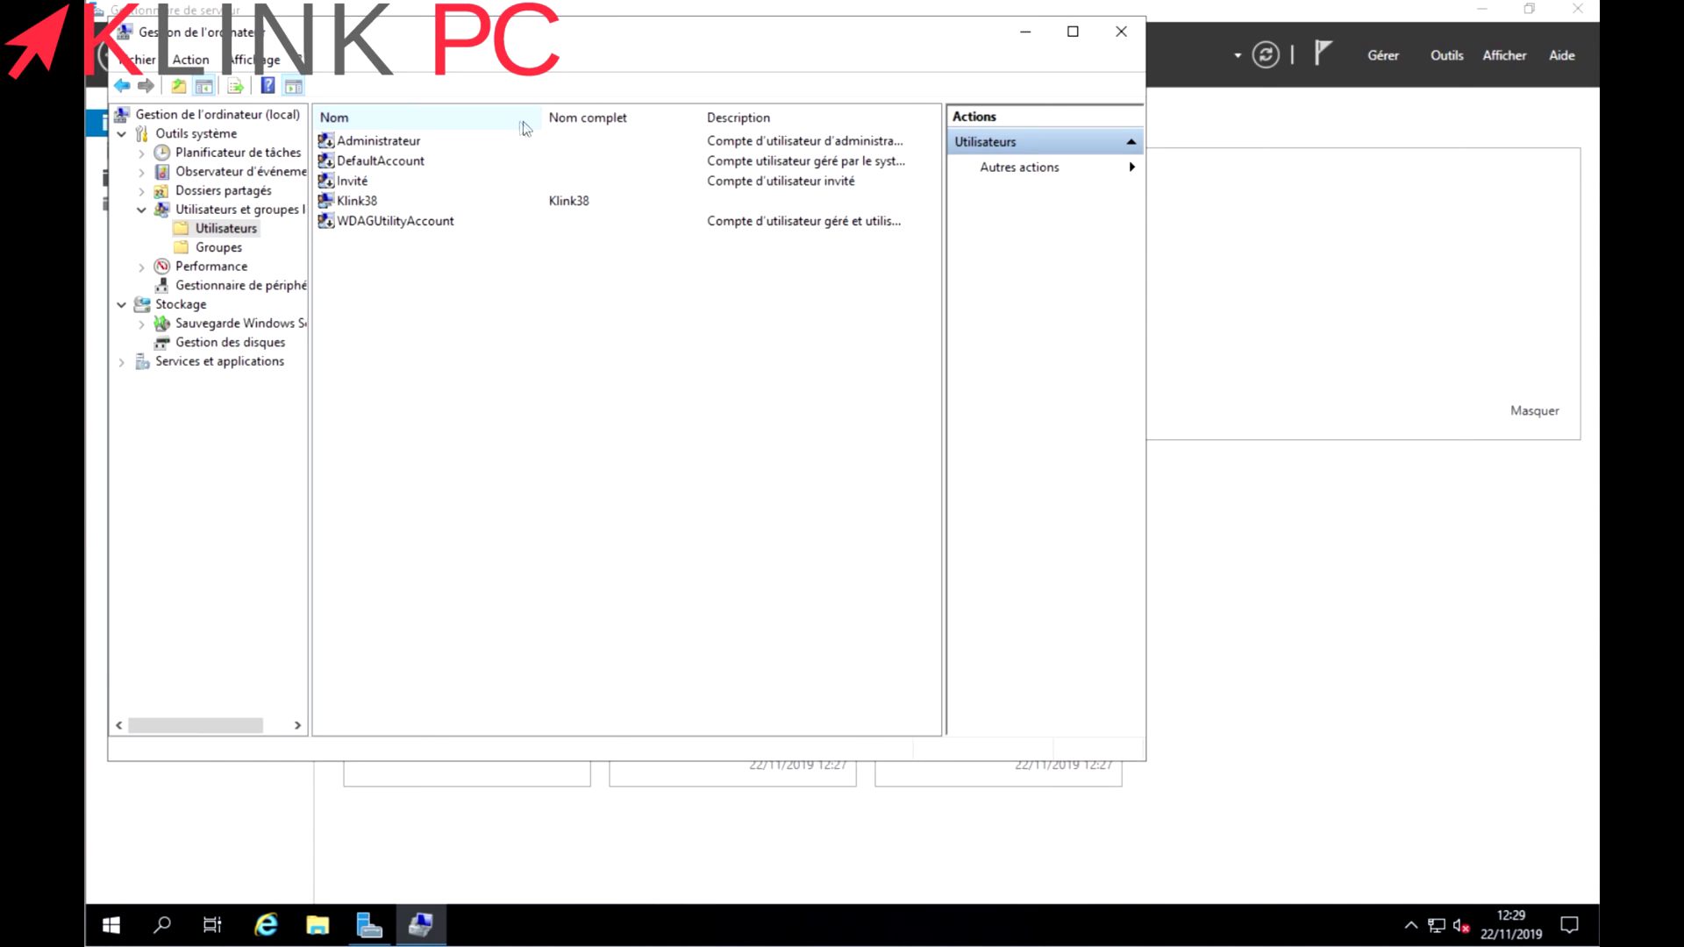
click(364, 200)
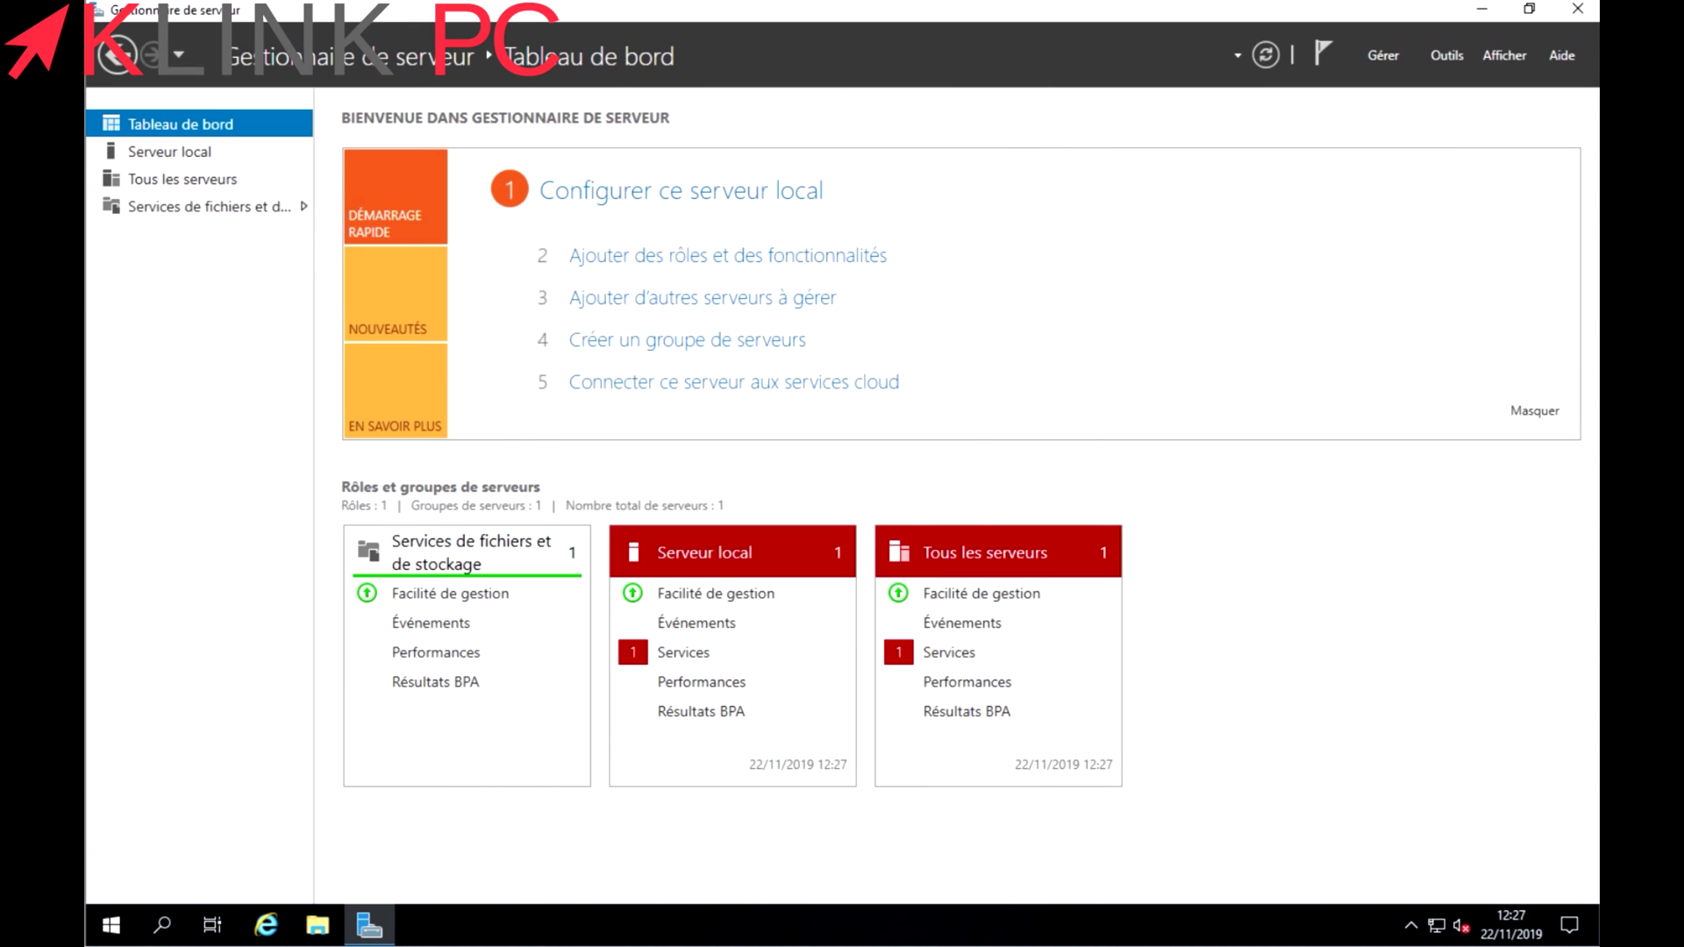
Rename the PC to SERV-2K19 from the System settings and choose Redémarrer plus tard.
right_click(109, 928)
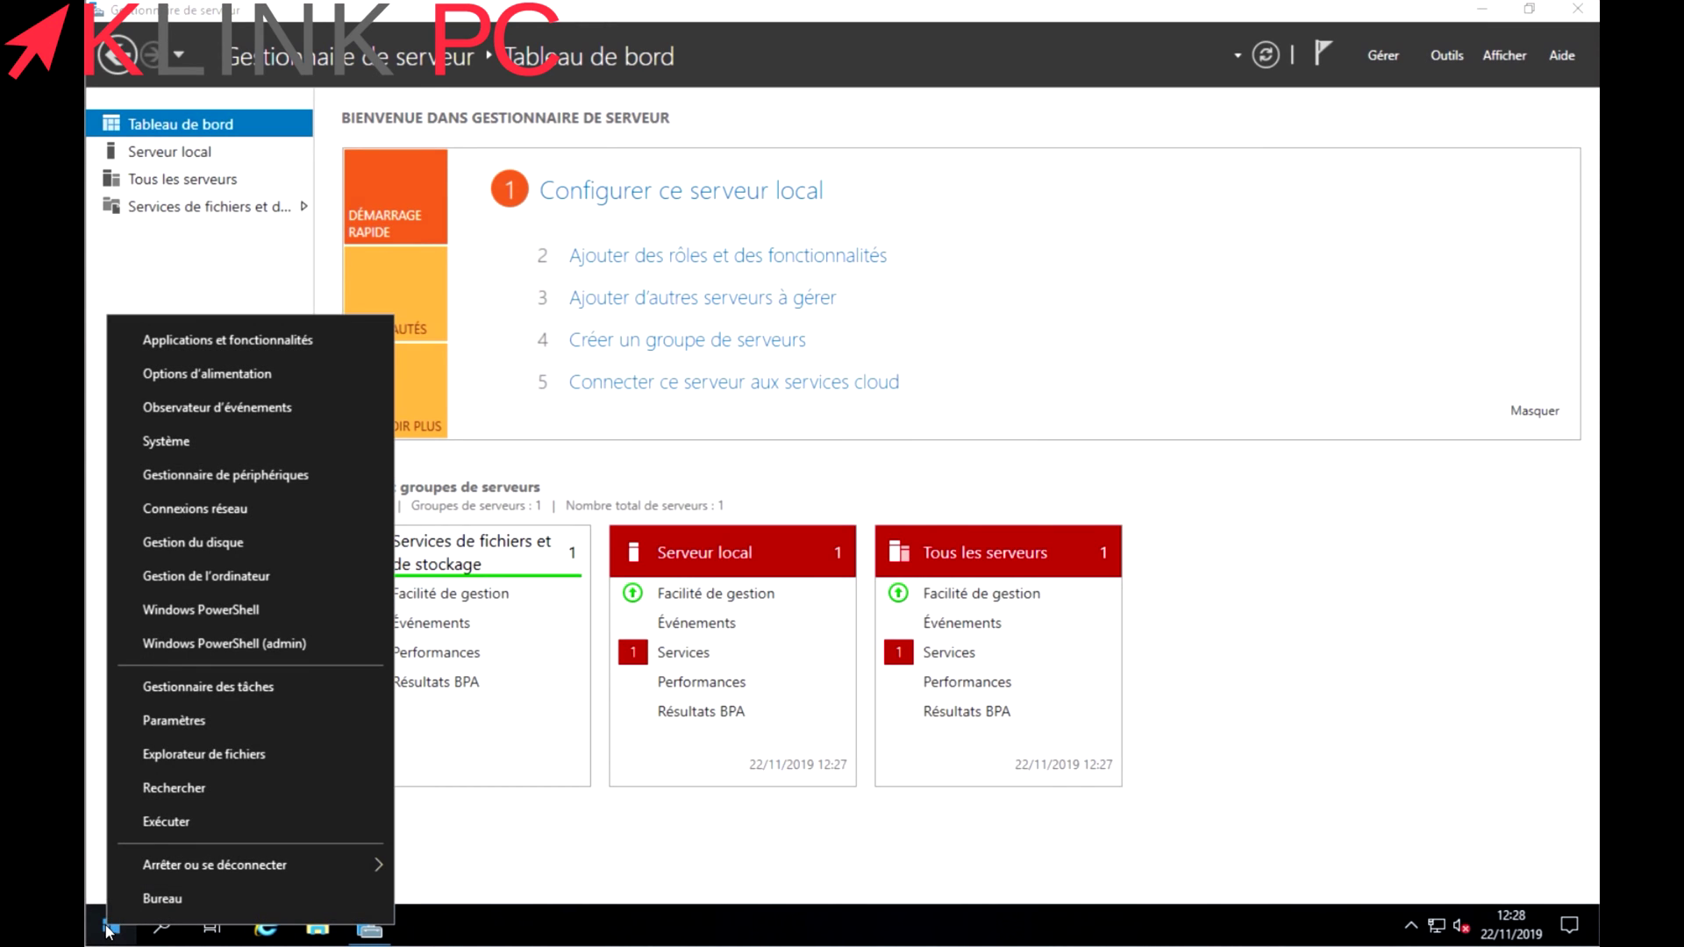
click(189, 443)
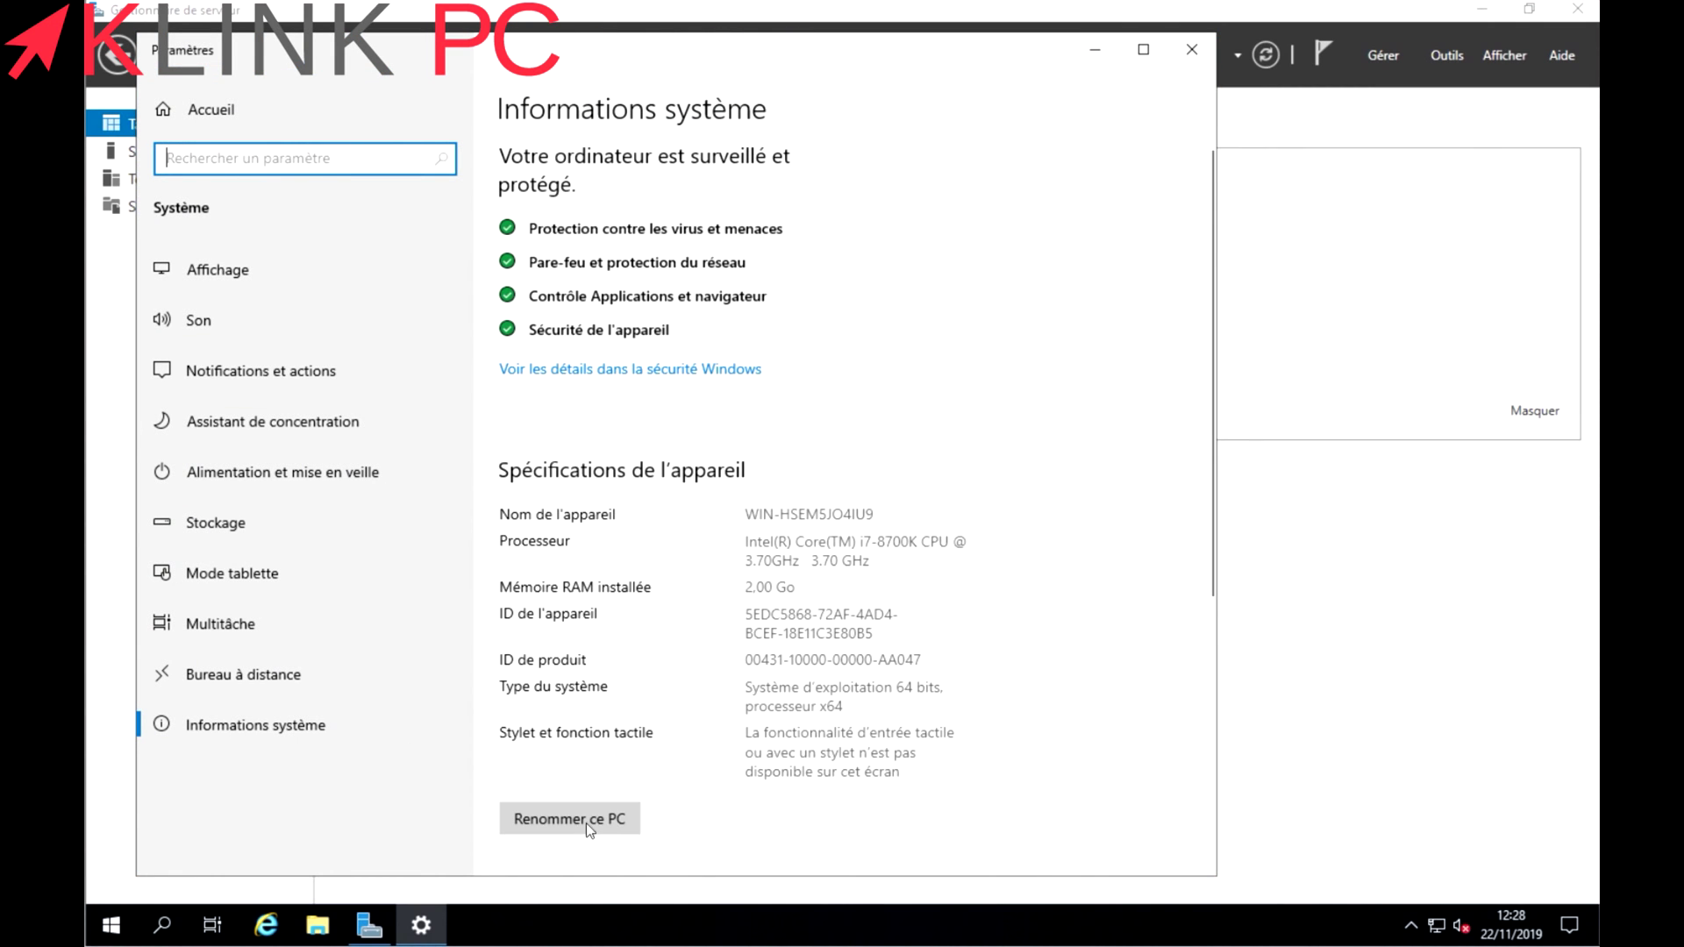
click(586, 821)
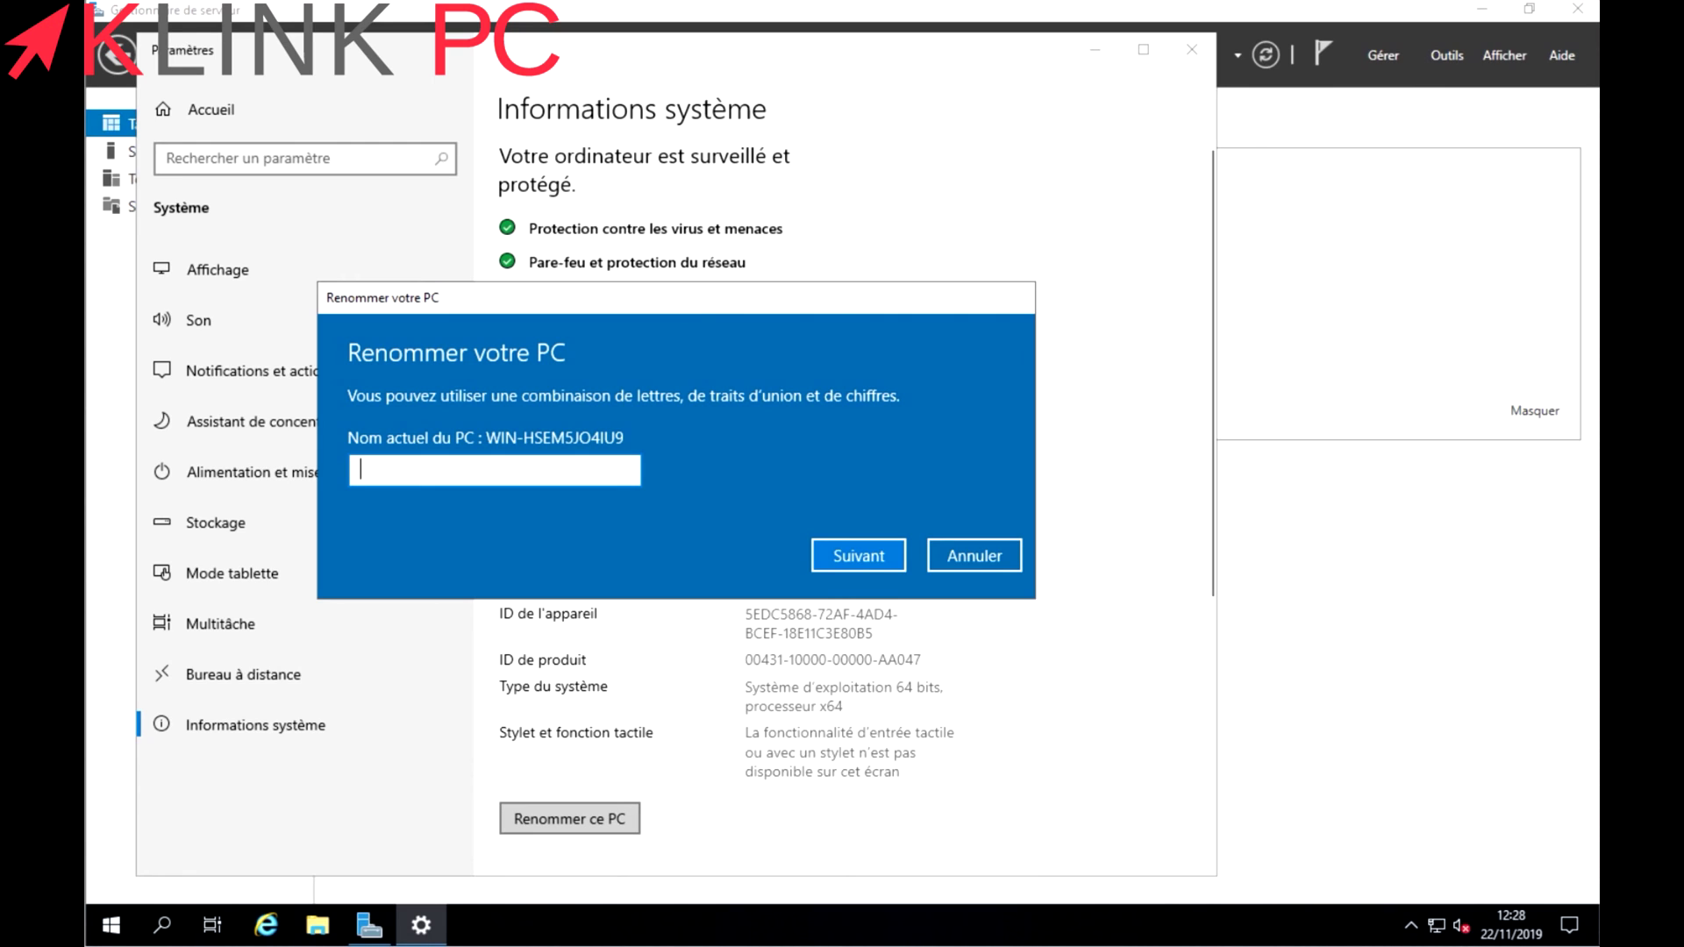
text(SERV)
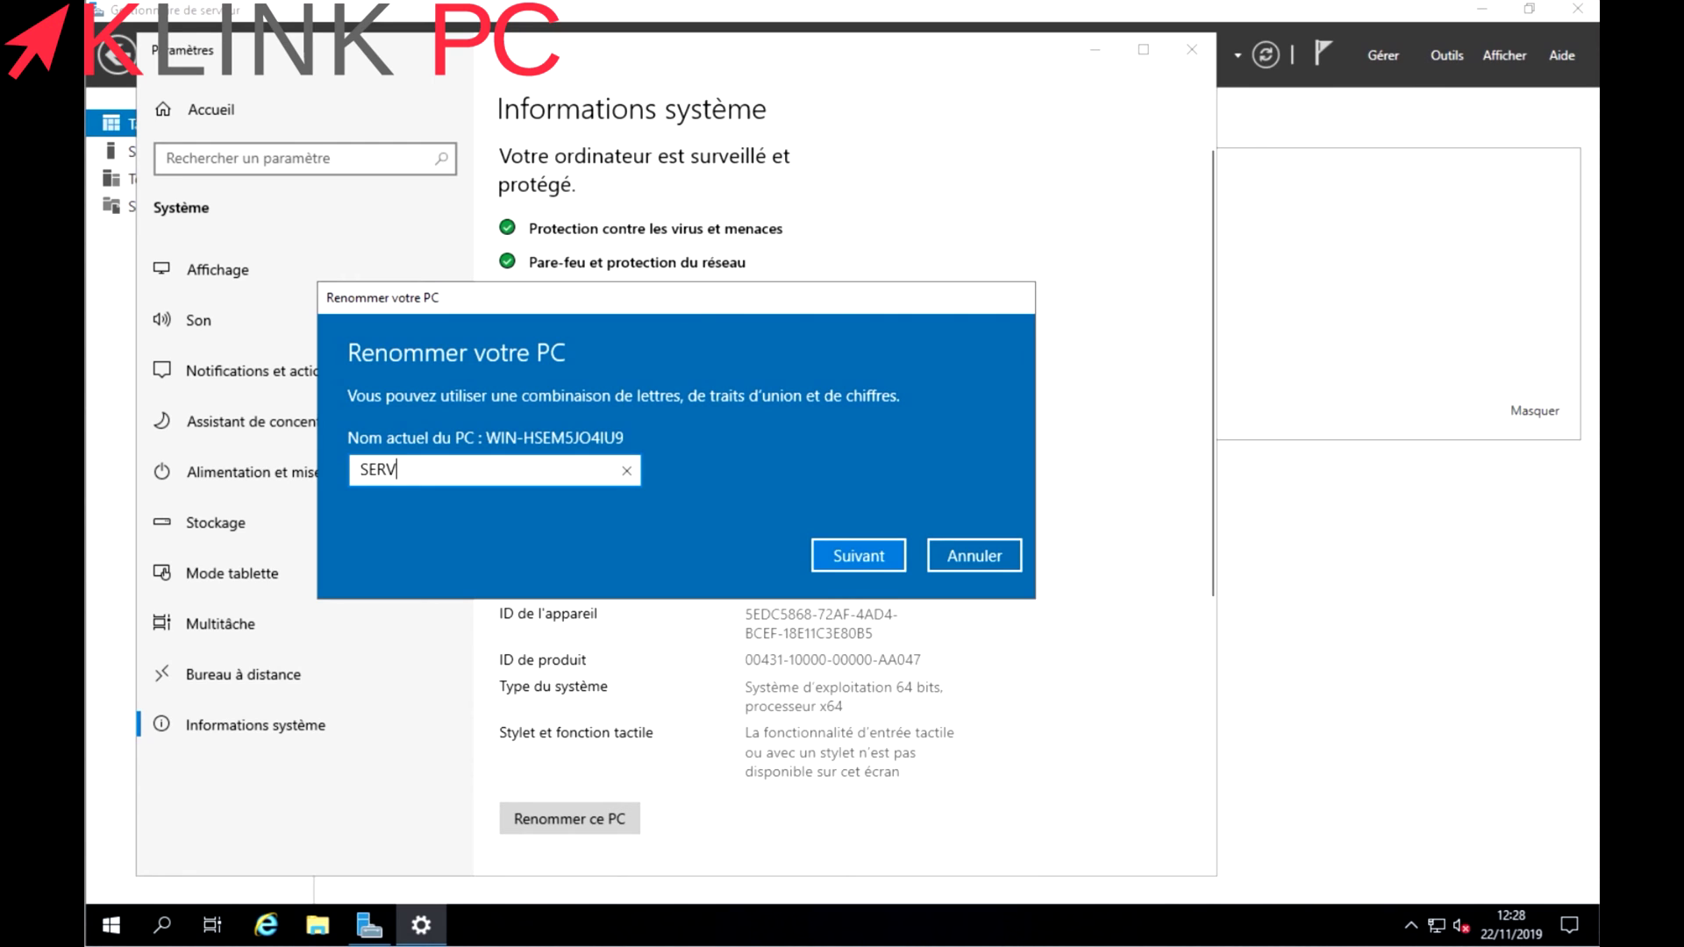
text(-)
text(K2)
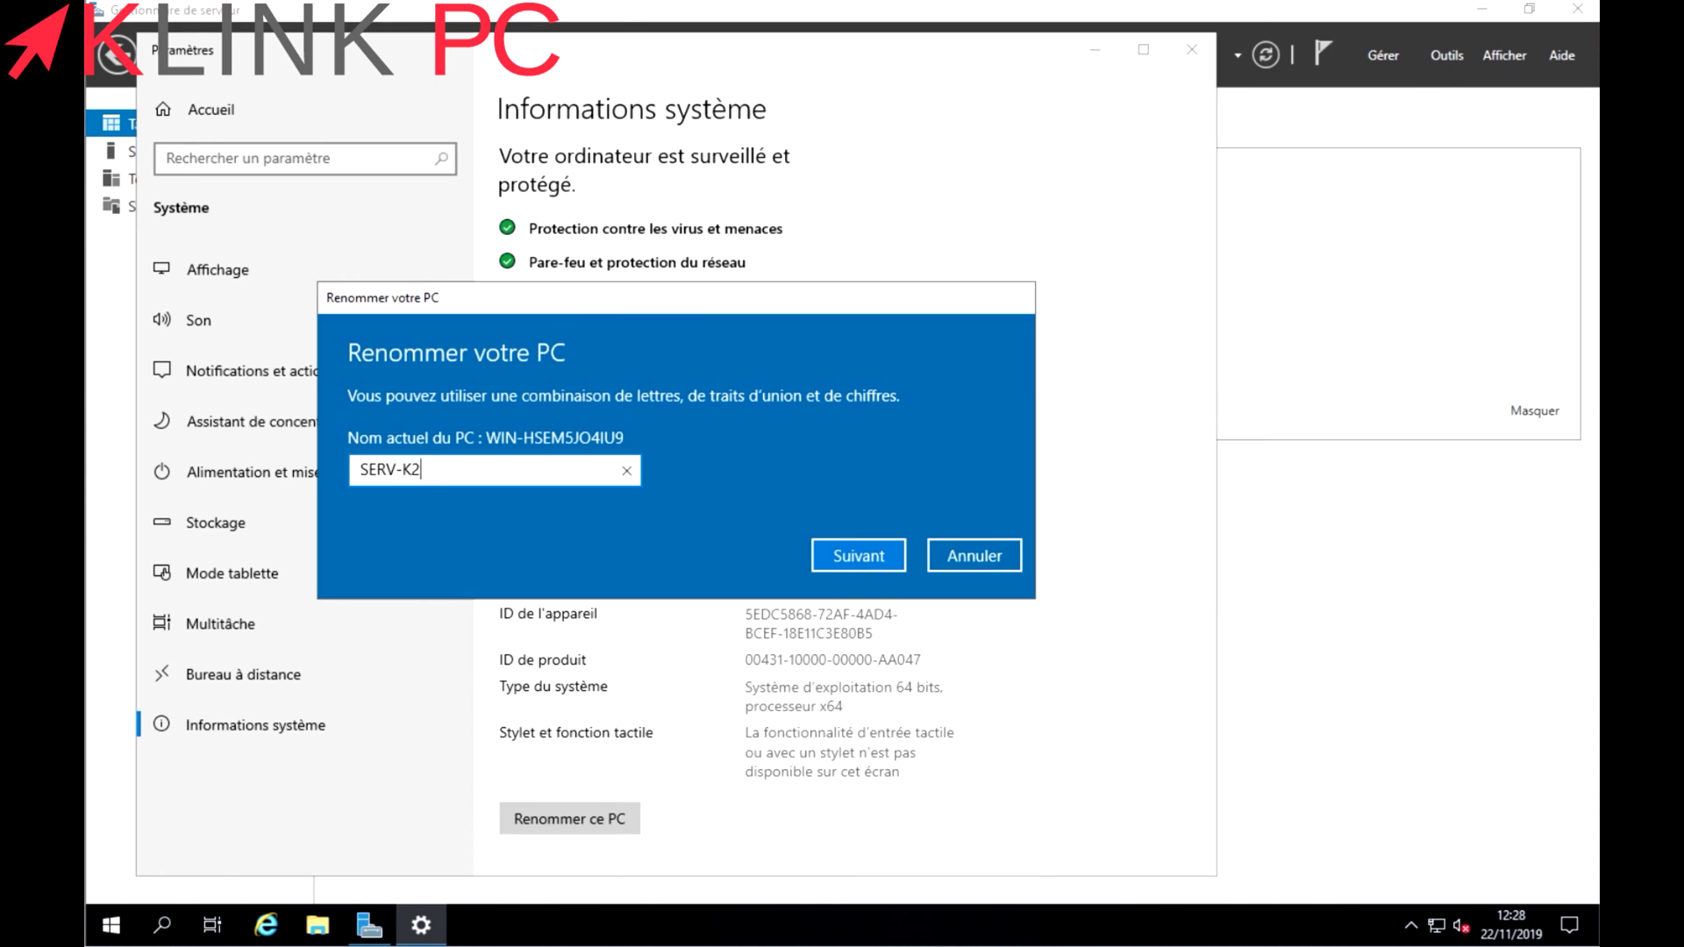
key(BackSpace)
key(BackSpace)
text(2K19)
click(863, 556)
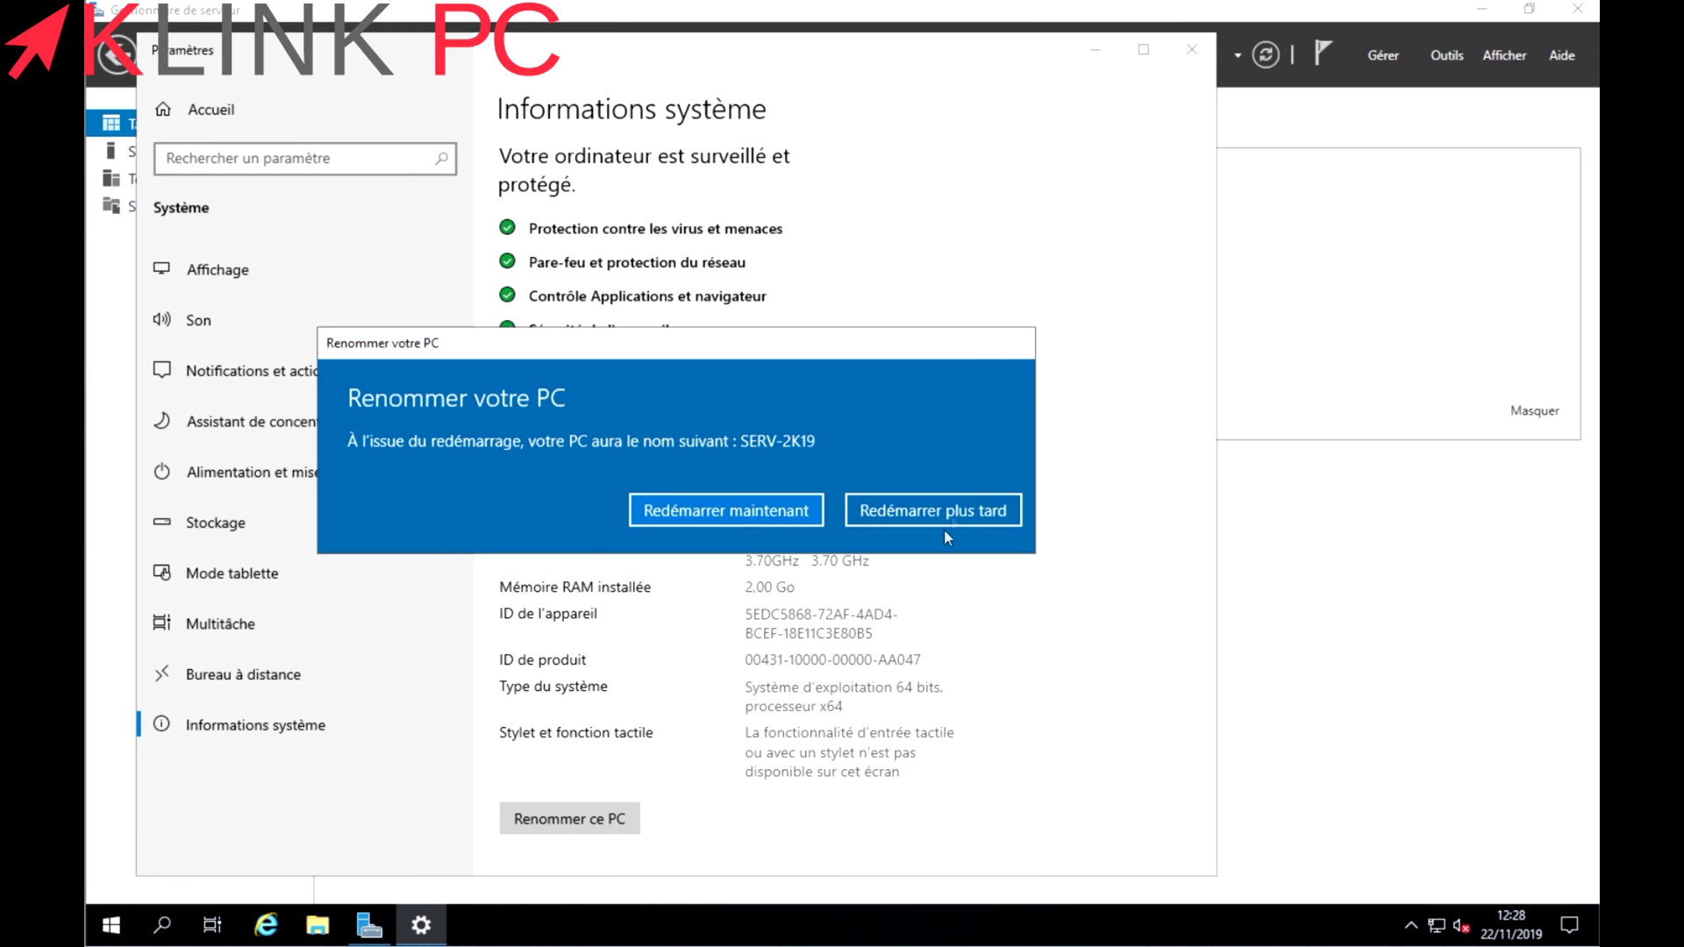
click(956, 505)
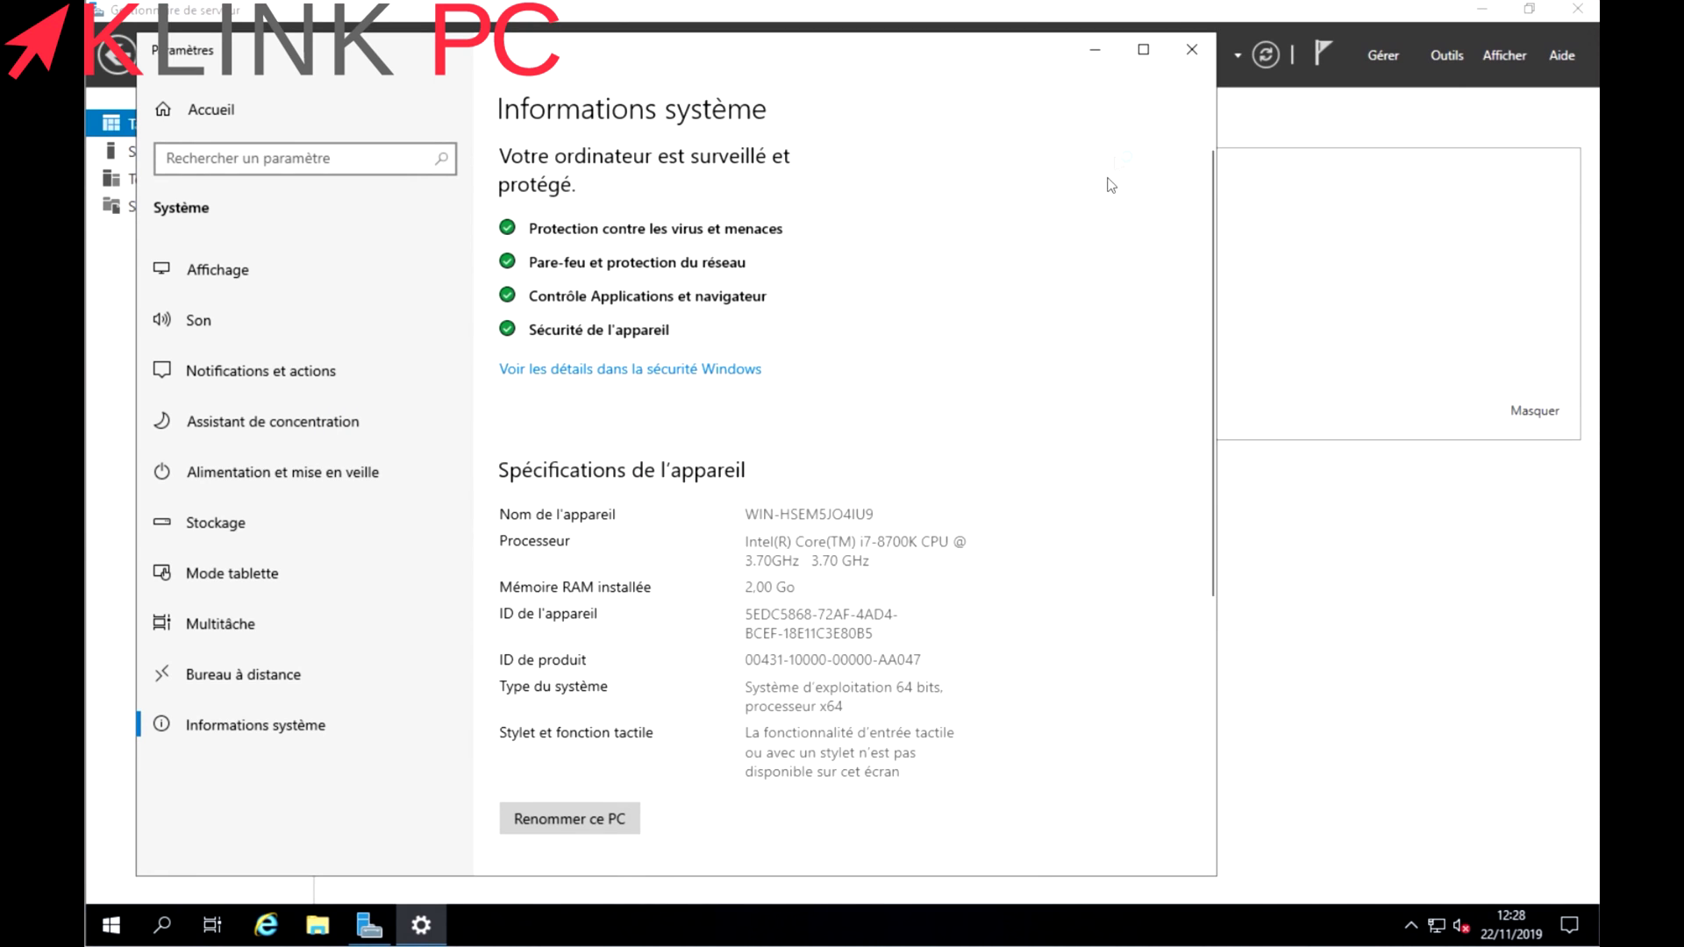
Open the Ethernet0 connection status via Network settings and Network and Sharing Center.
click(1191, 51)
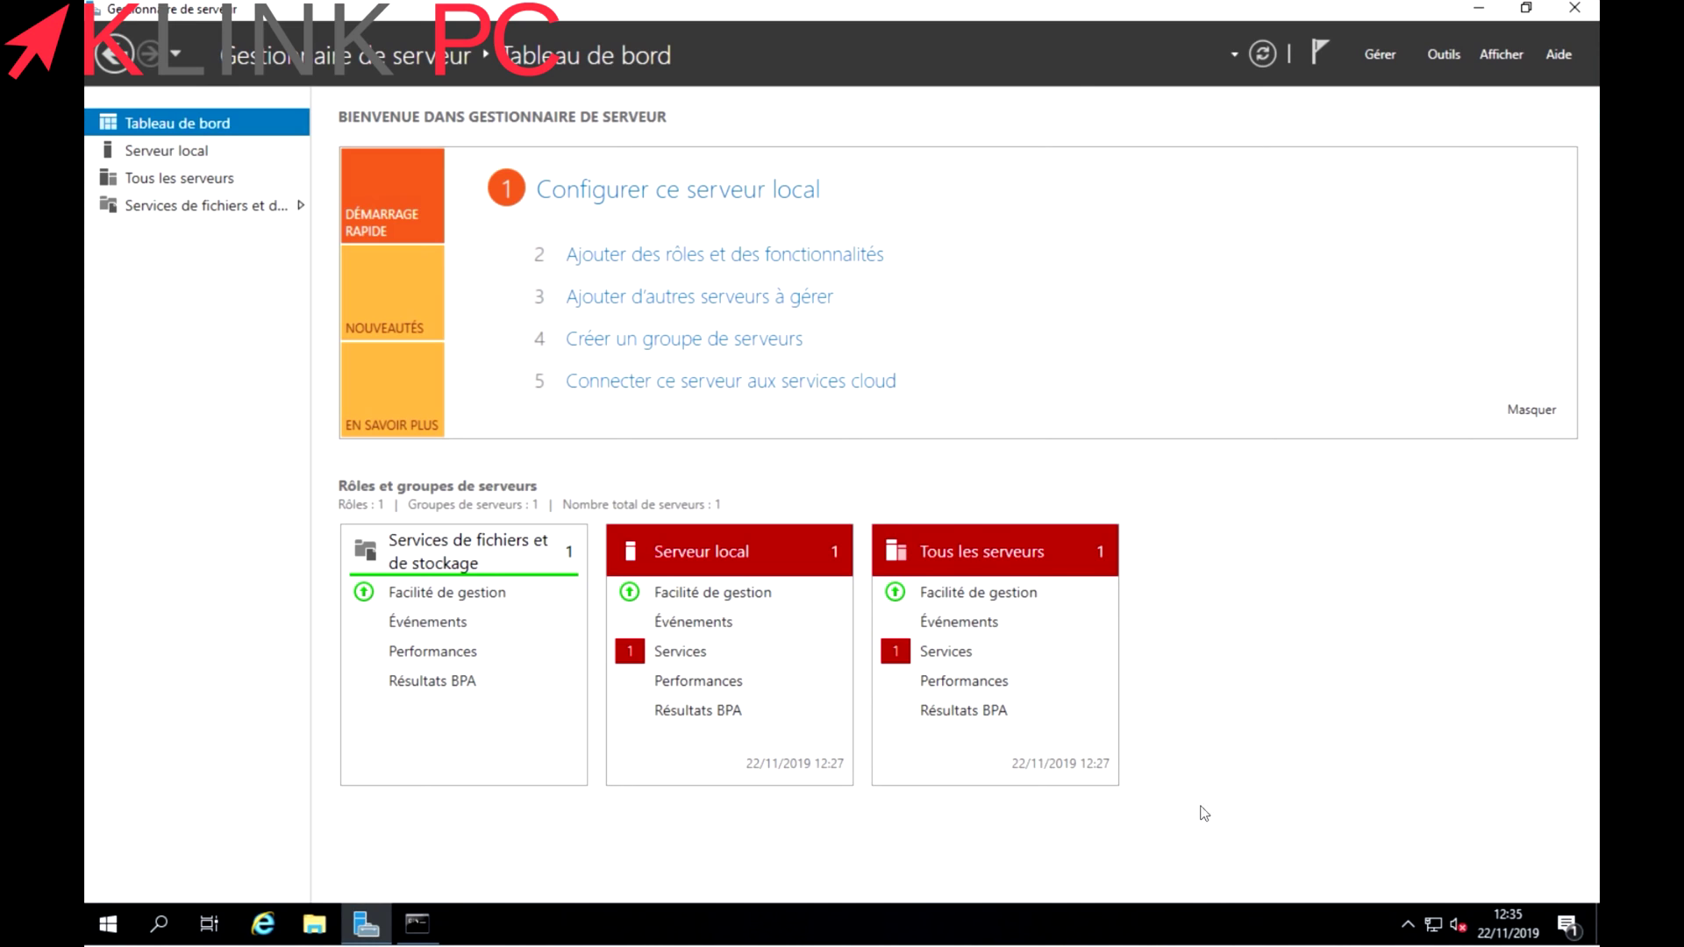
right_click(1432, 928)
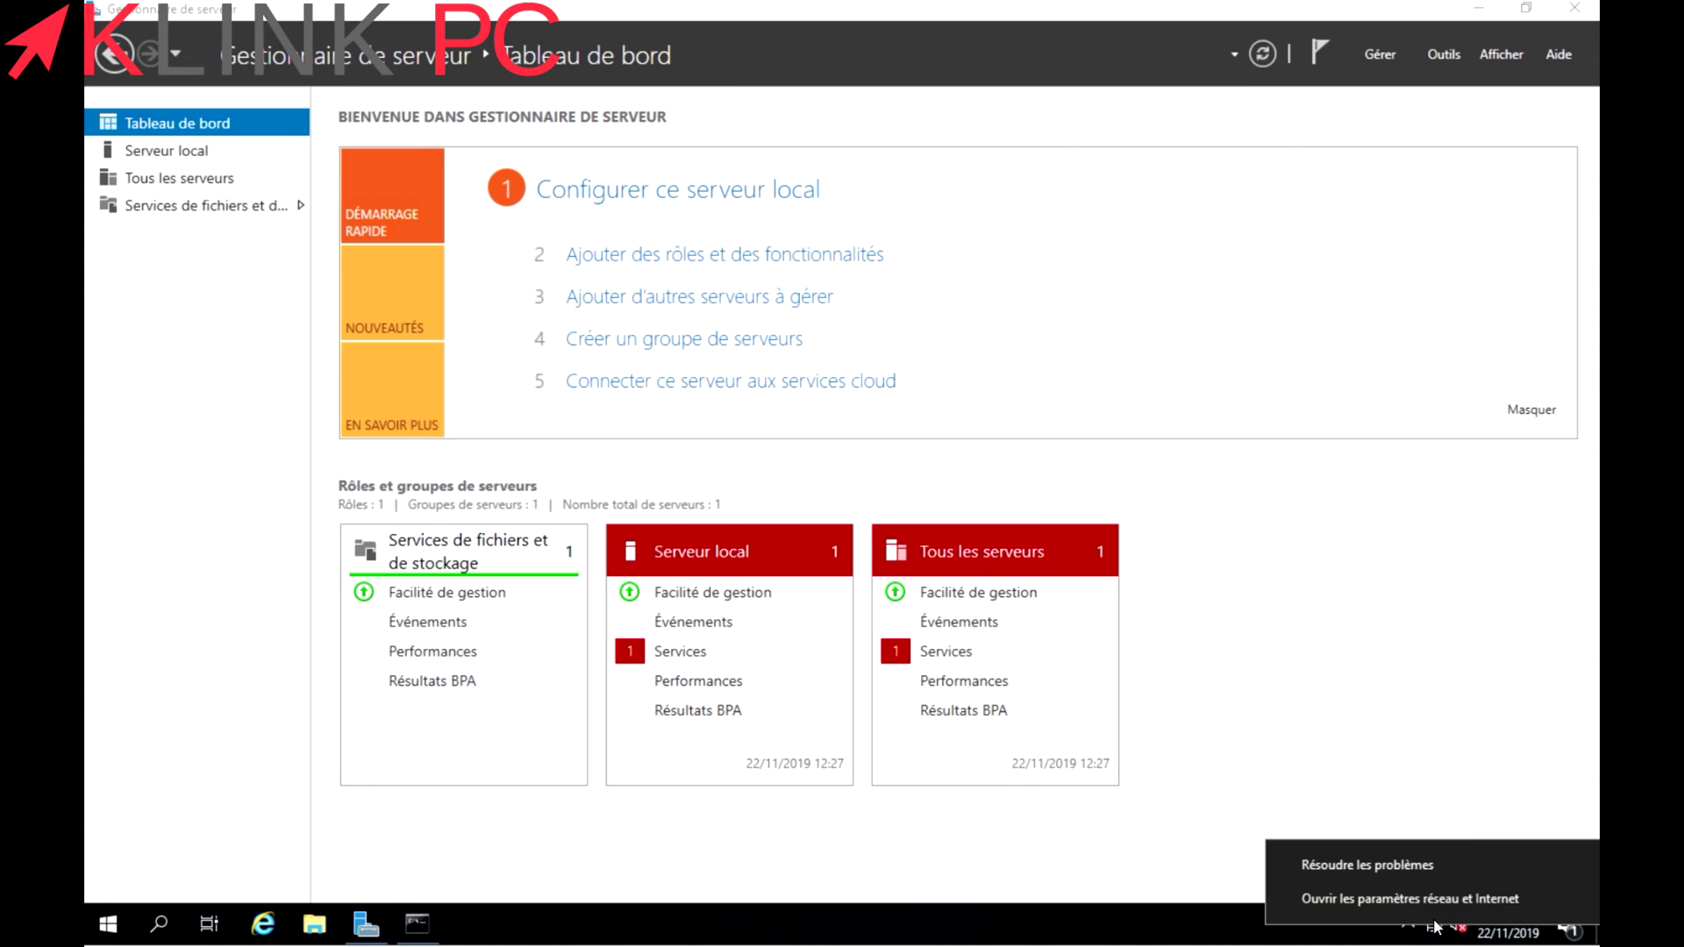
click(1436, 899)
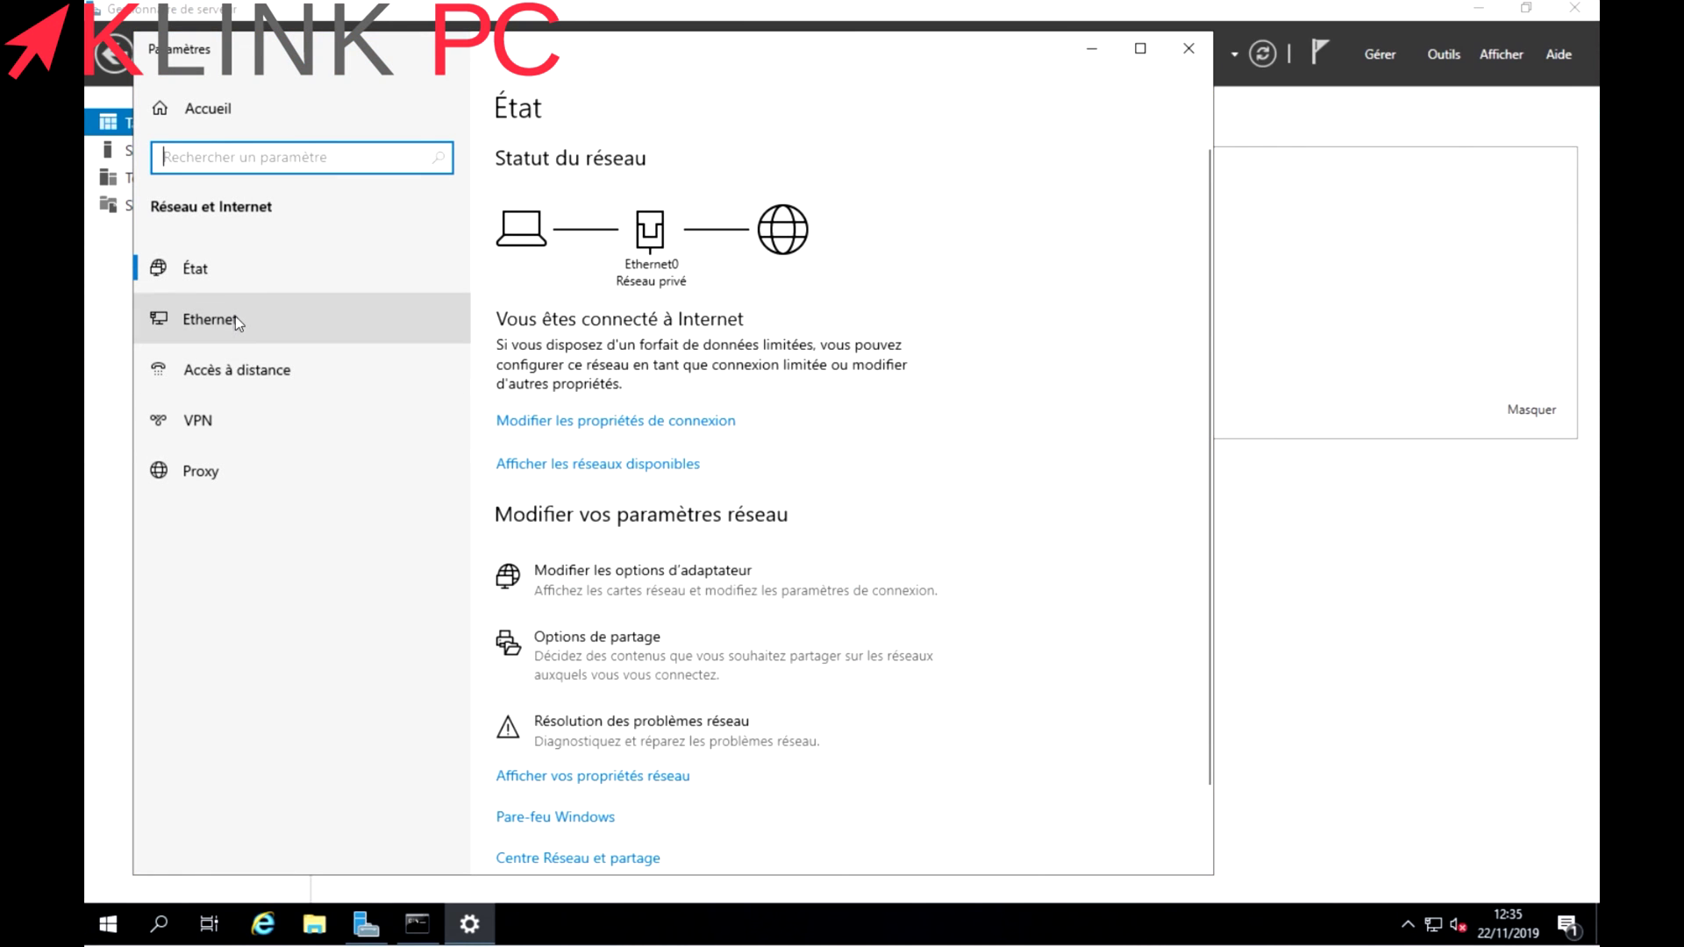
click(233, 319)
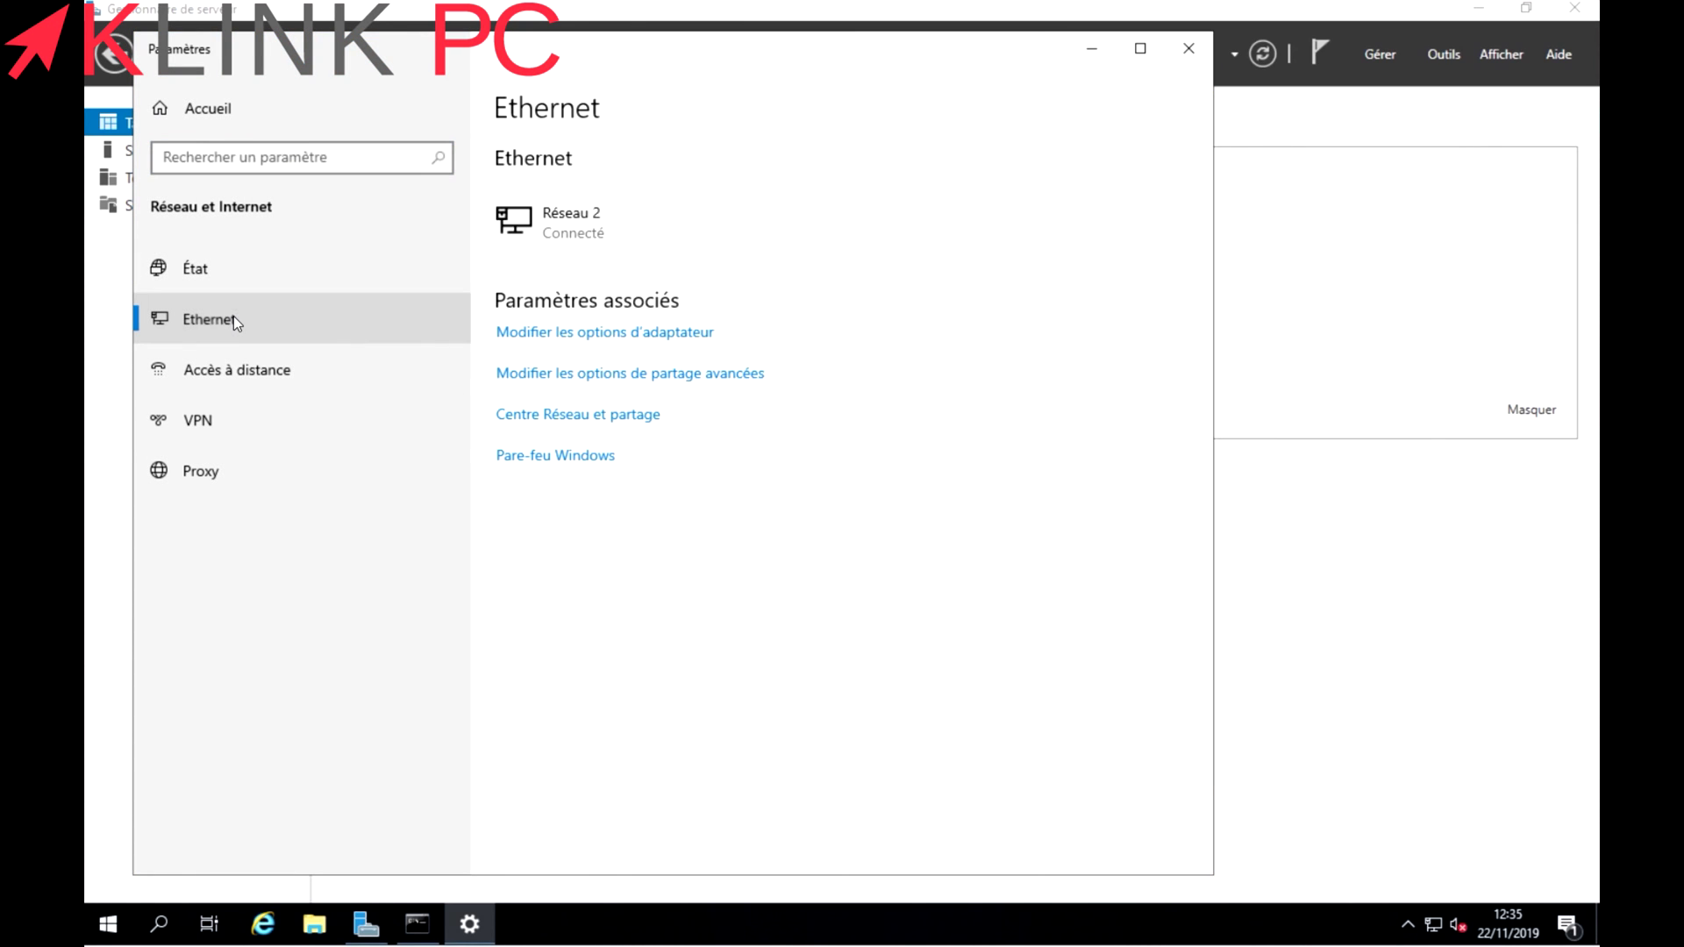
click(604, 416)
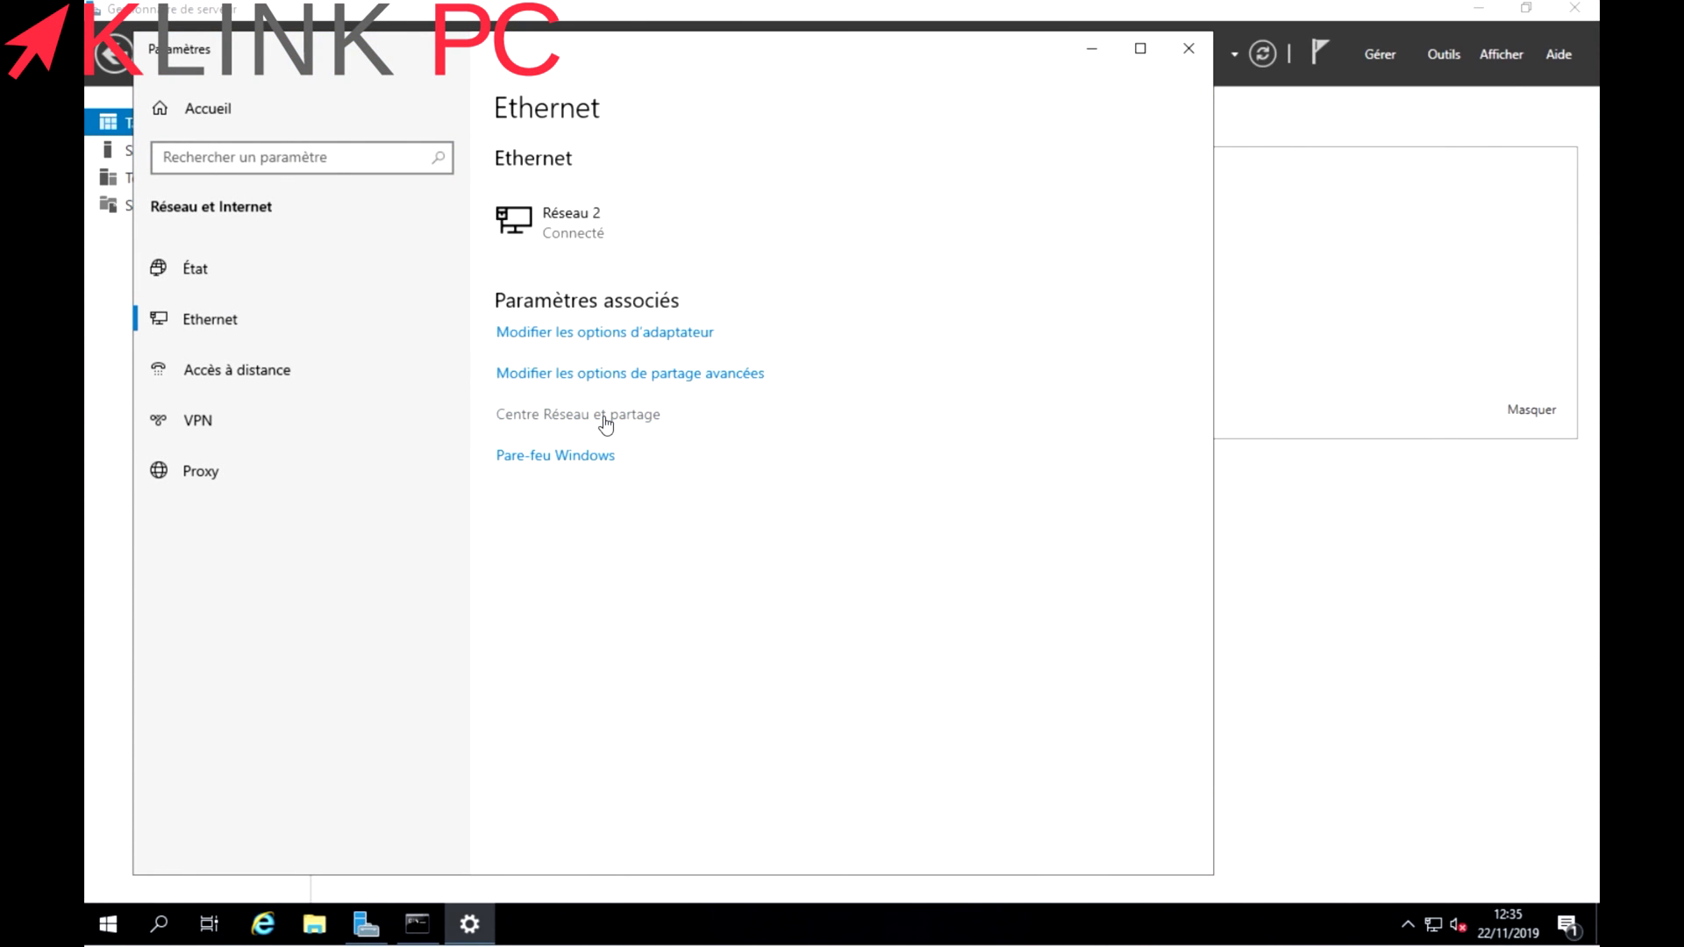
click(359, 287)
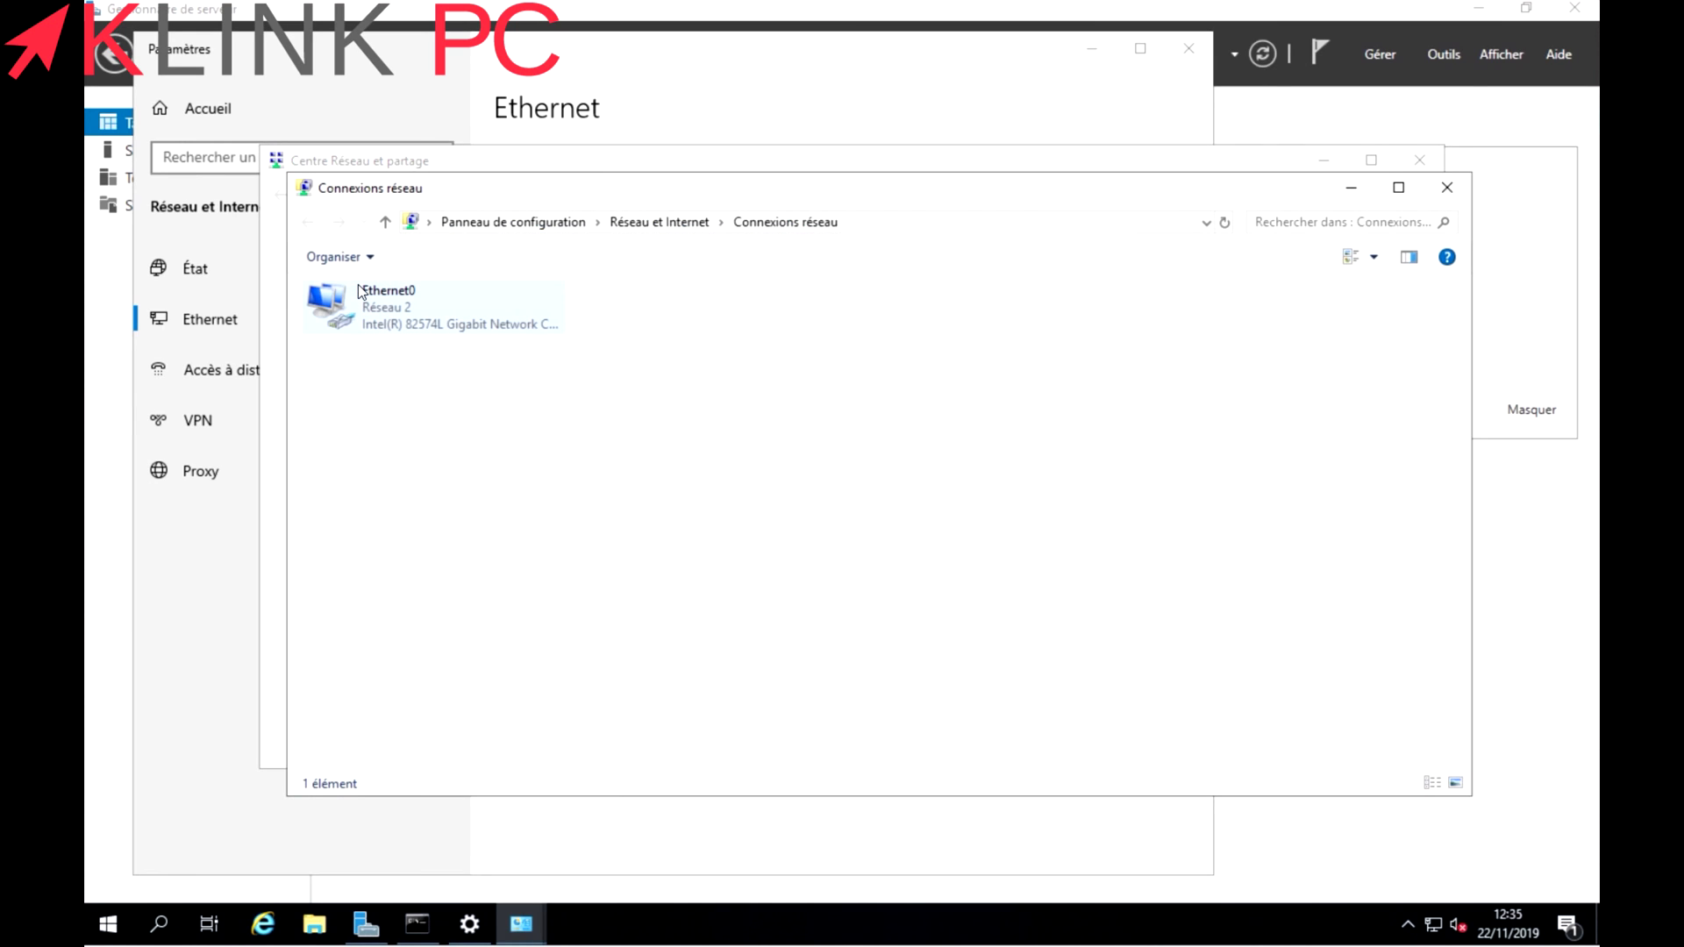
double_click(436, 309)
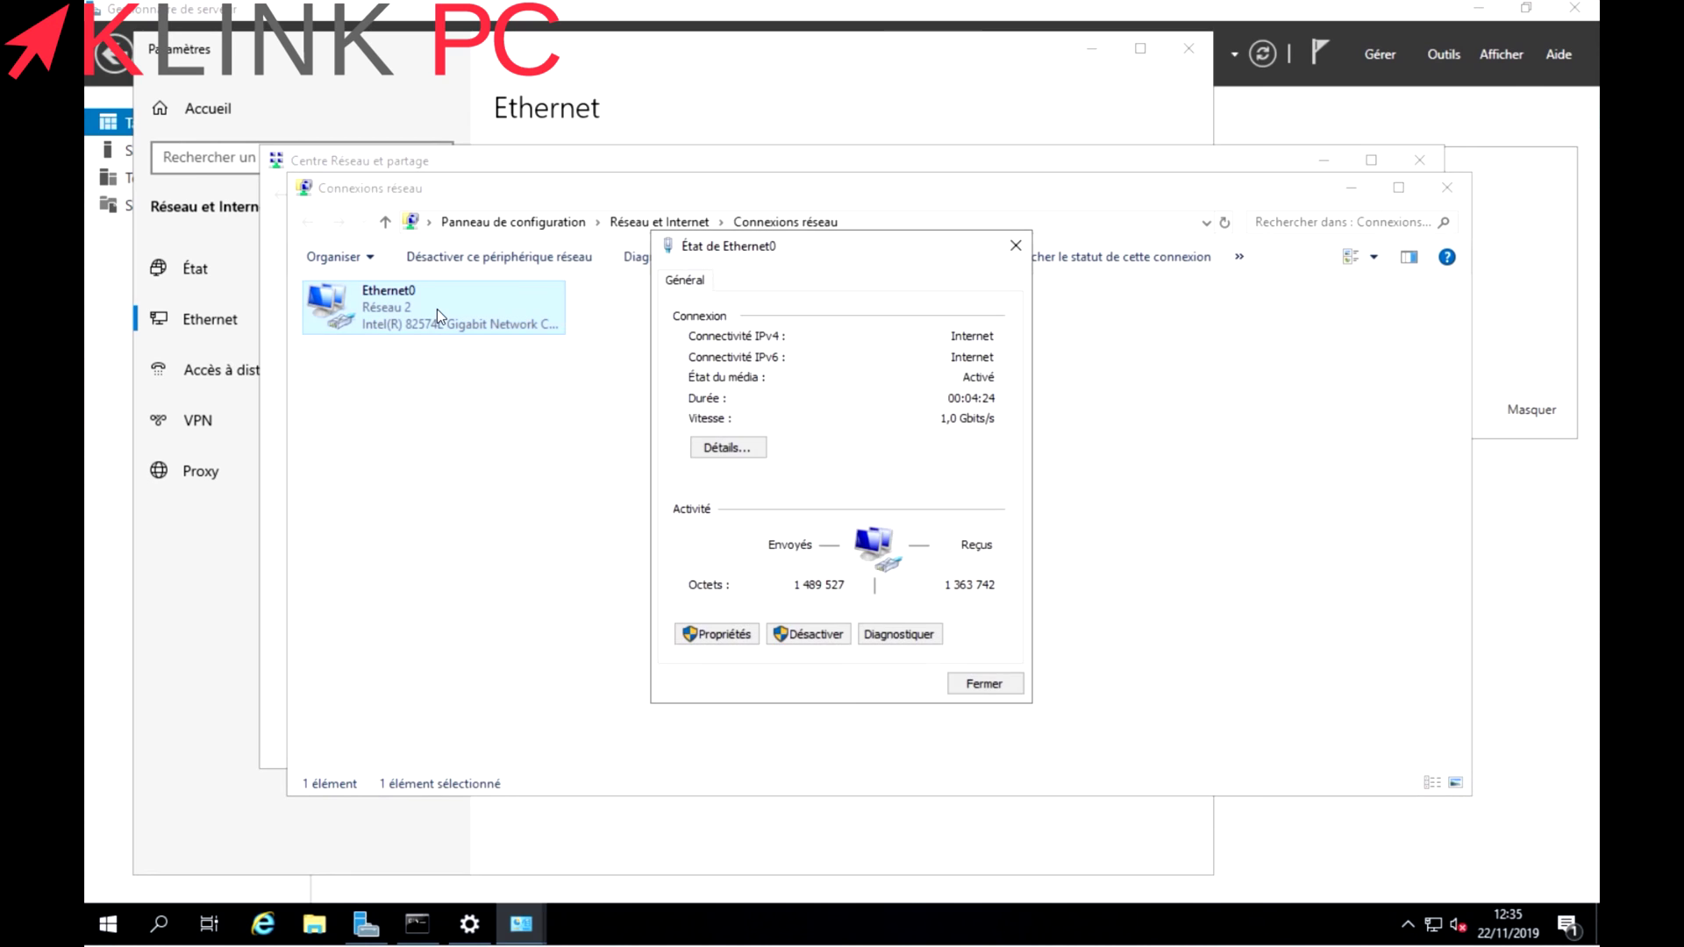
Uncheck IPv6 on Ethernet0 and set a manual IPv4 address of 192.168.0.251.
click(710, 643)
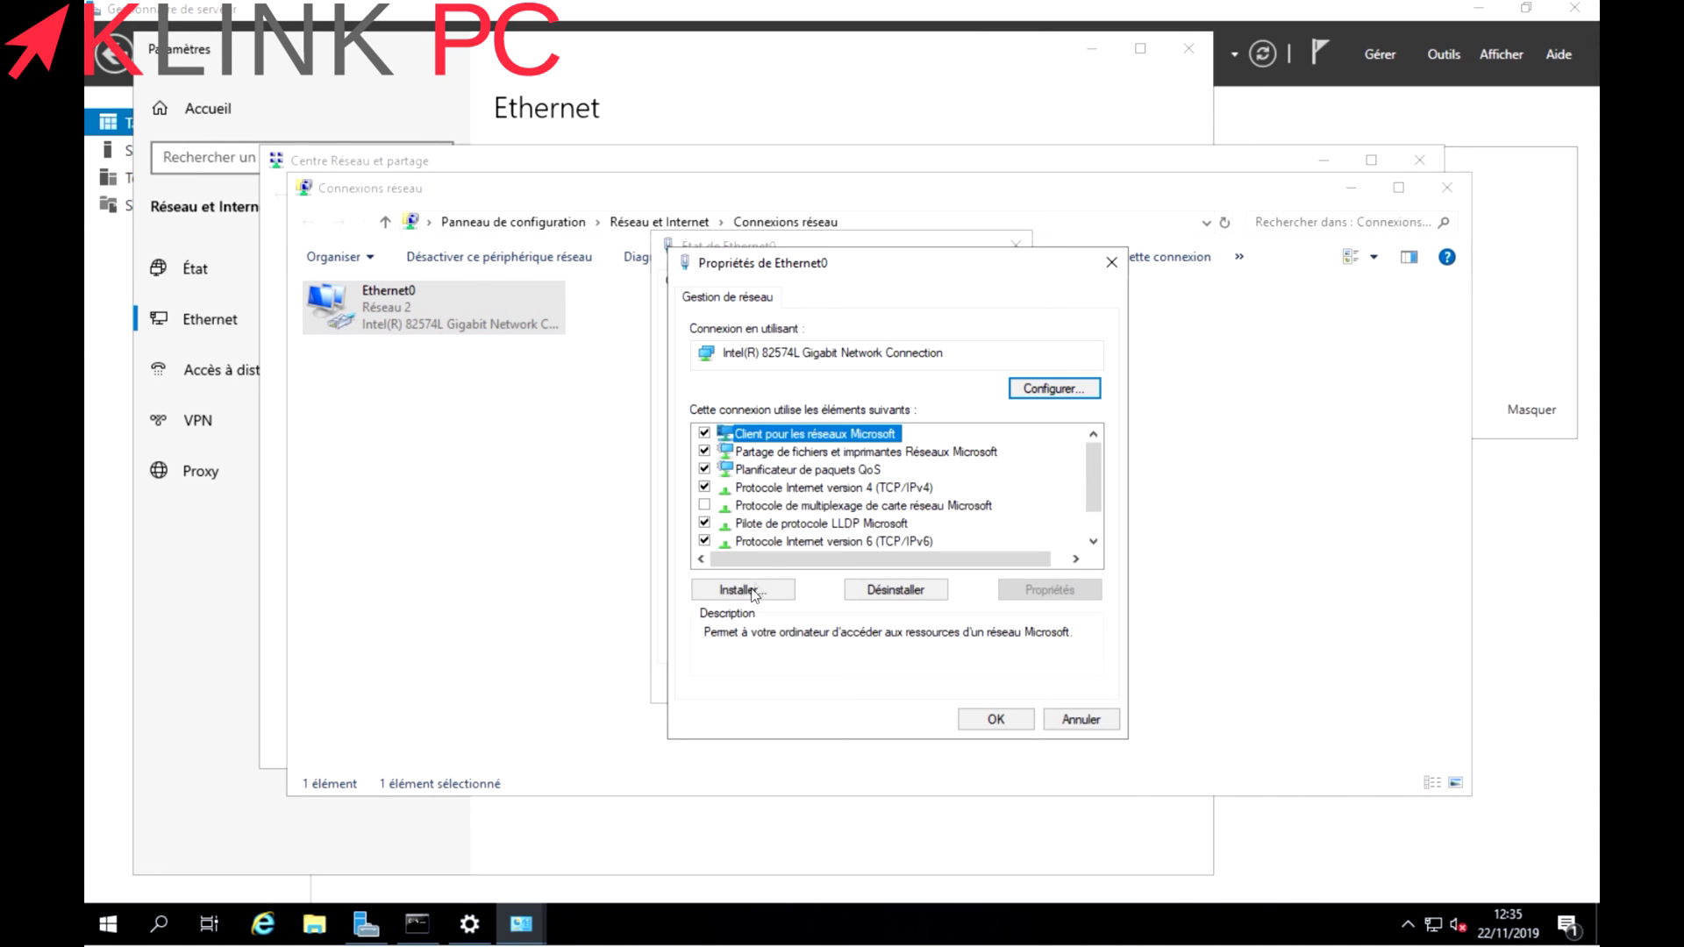
click(703, 541)
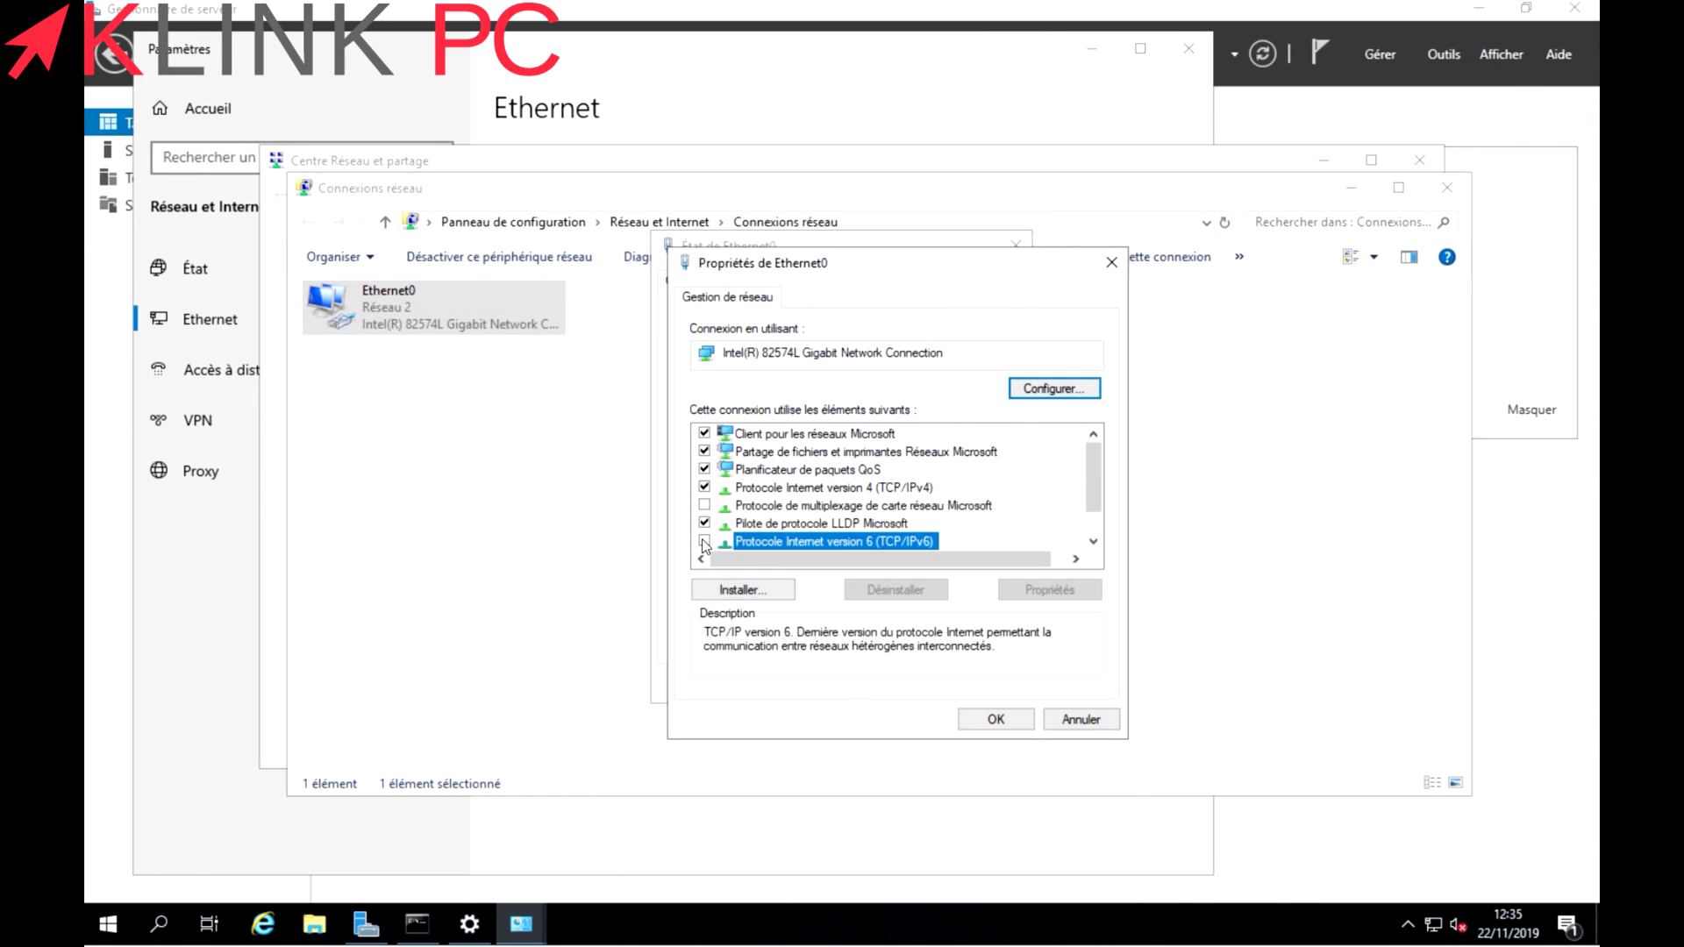
click(818, 488)
double_click(817, 487)
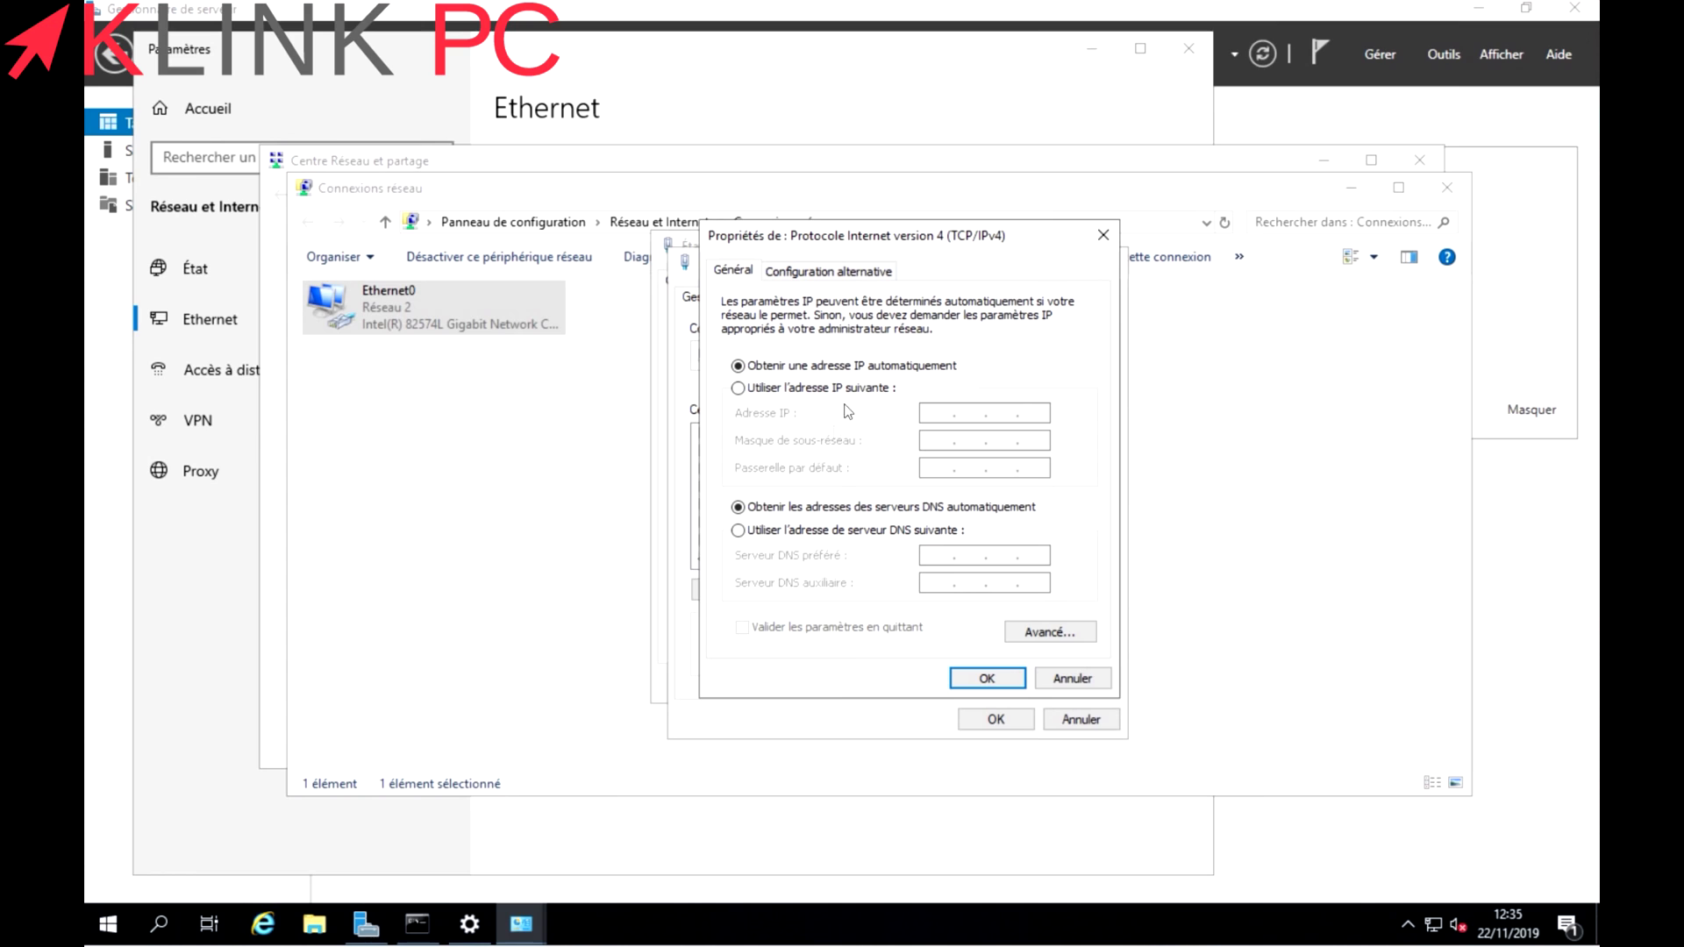
click(746, 391)
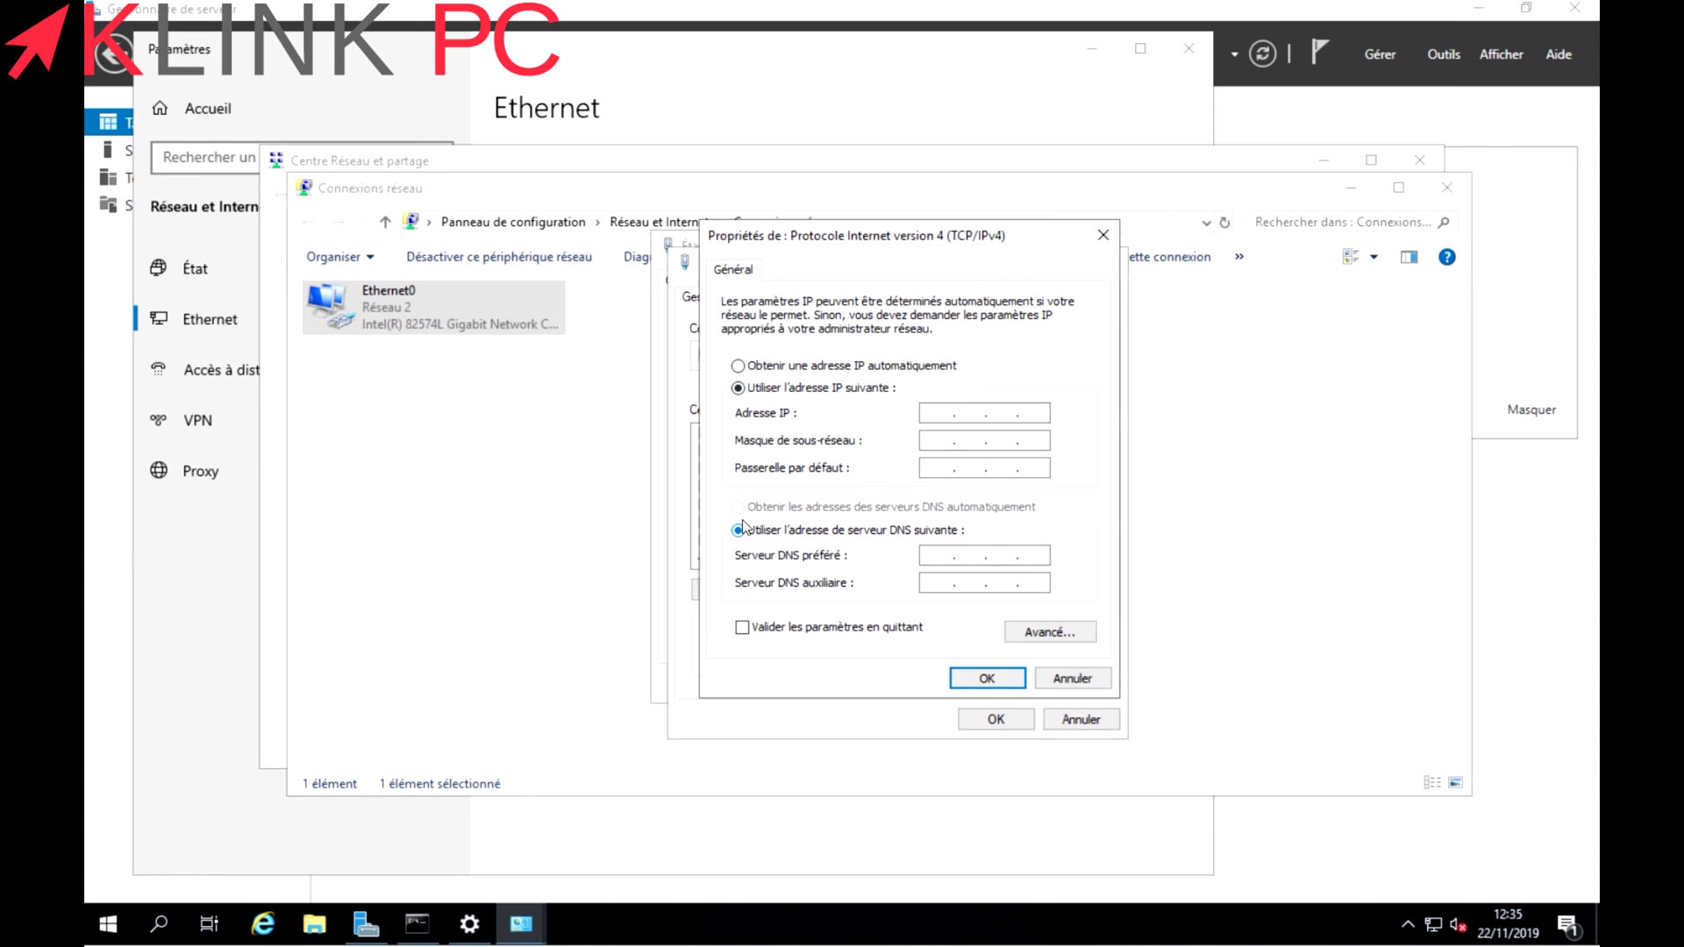
click(932, 414)
text(192 . 168 . 0 . 251)
Run ipconfig in a command prompt and highlight address 192.168.0.47 and gateway 192.168.0.254.
click(344, 852)
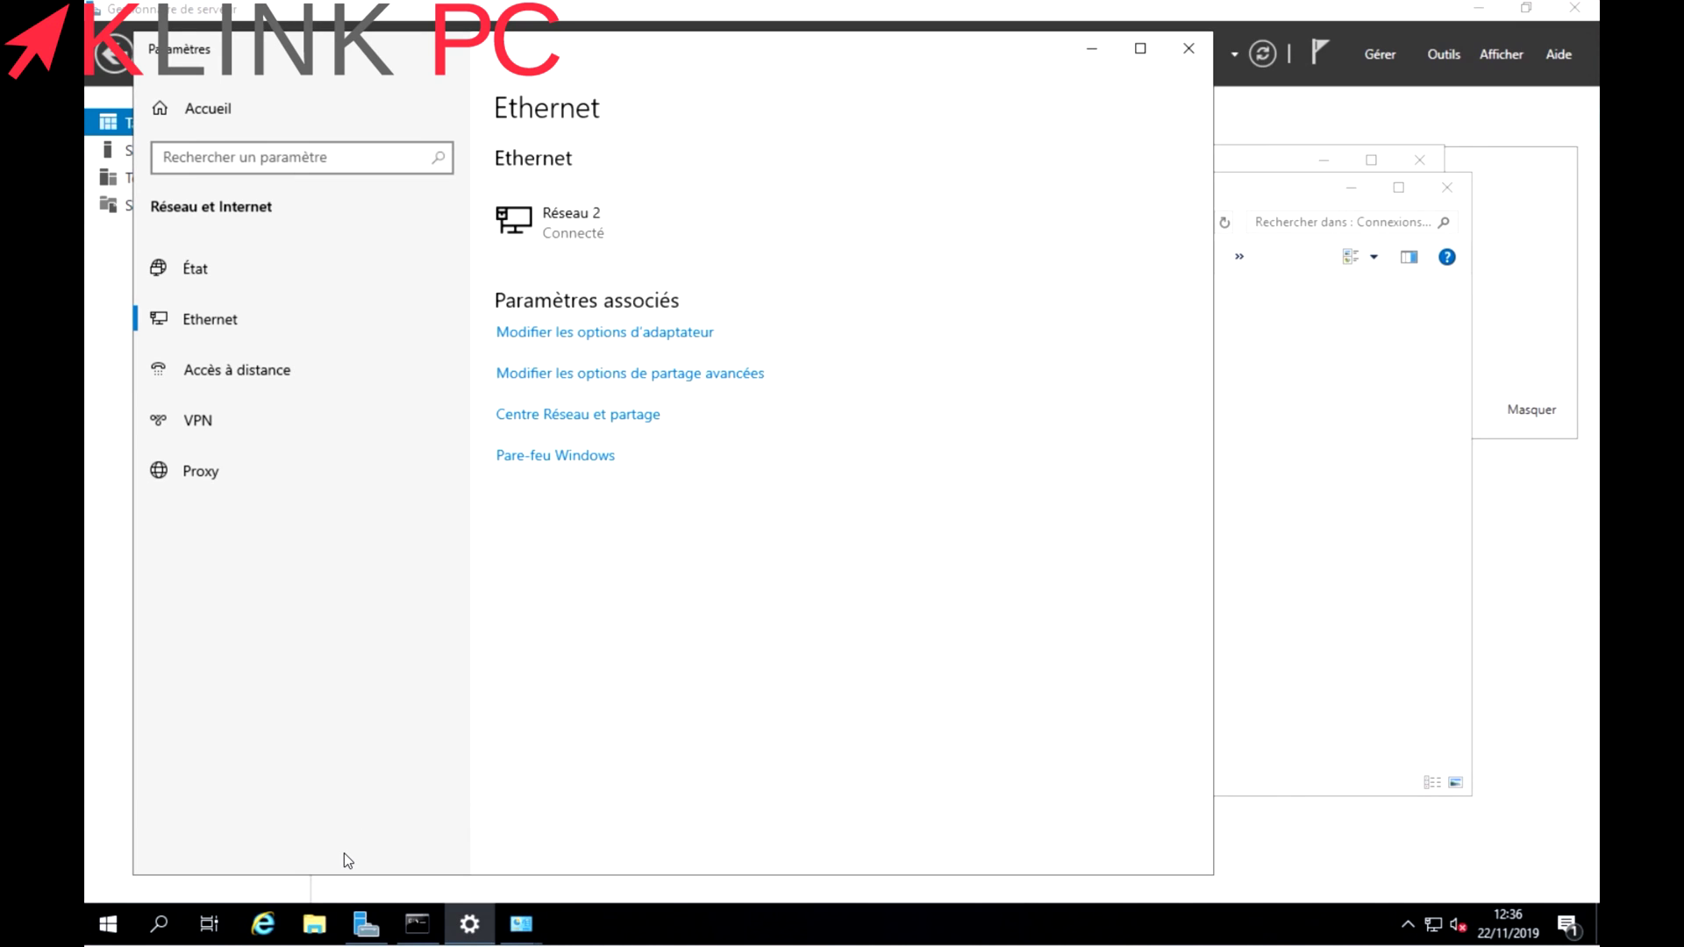
key(super+r)
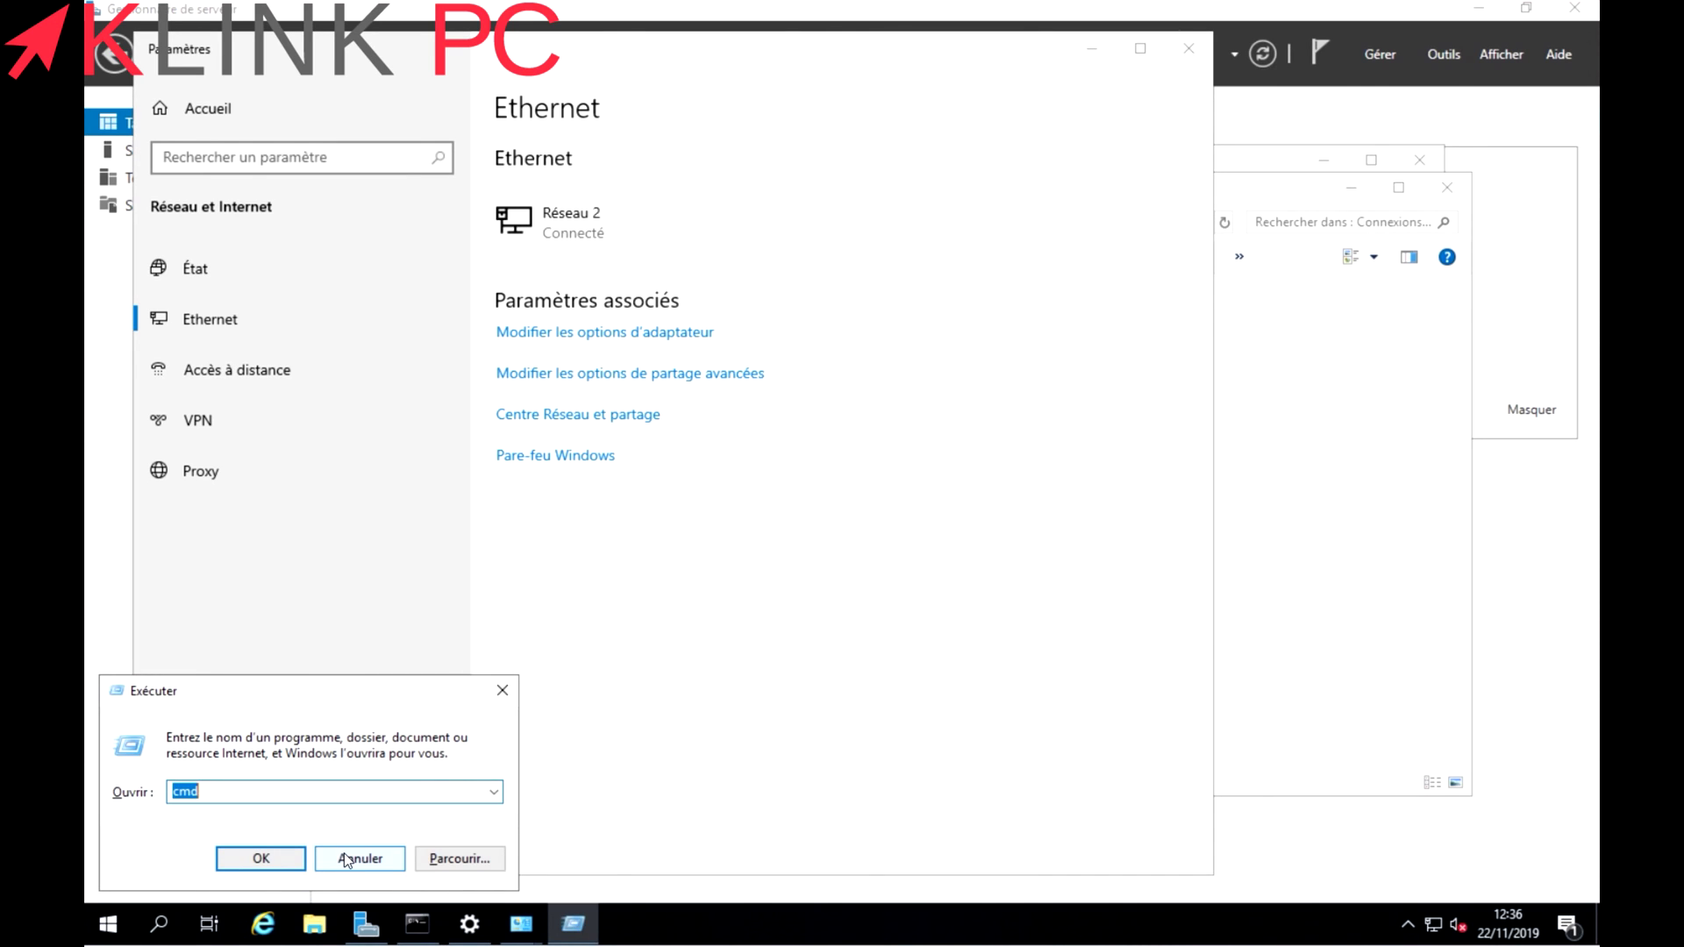
click(263, 850)
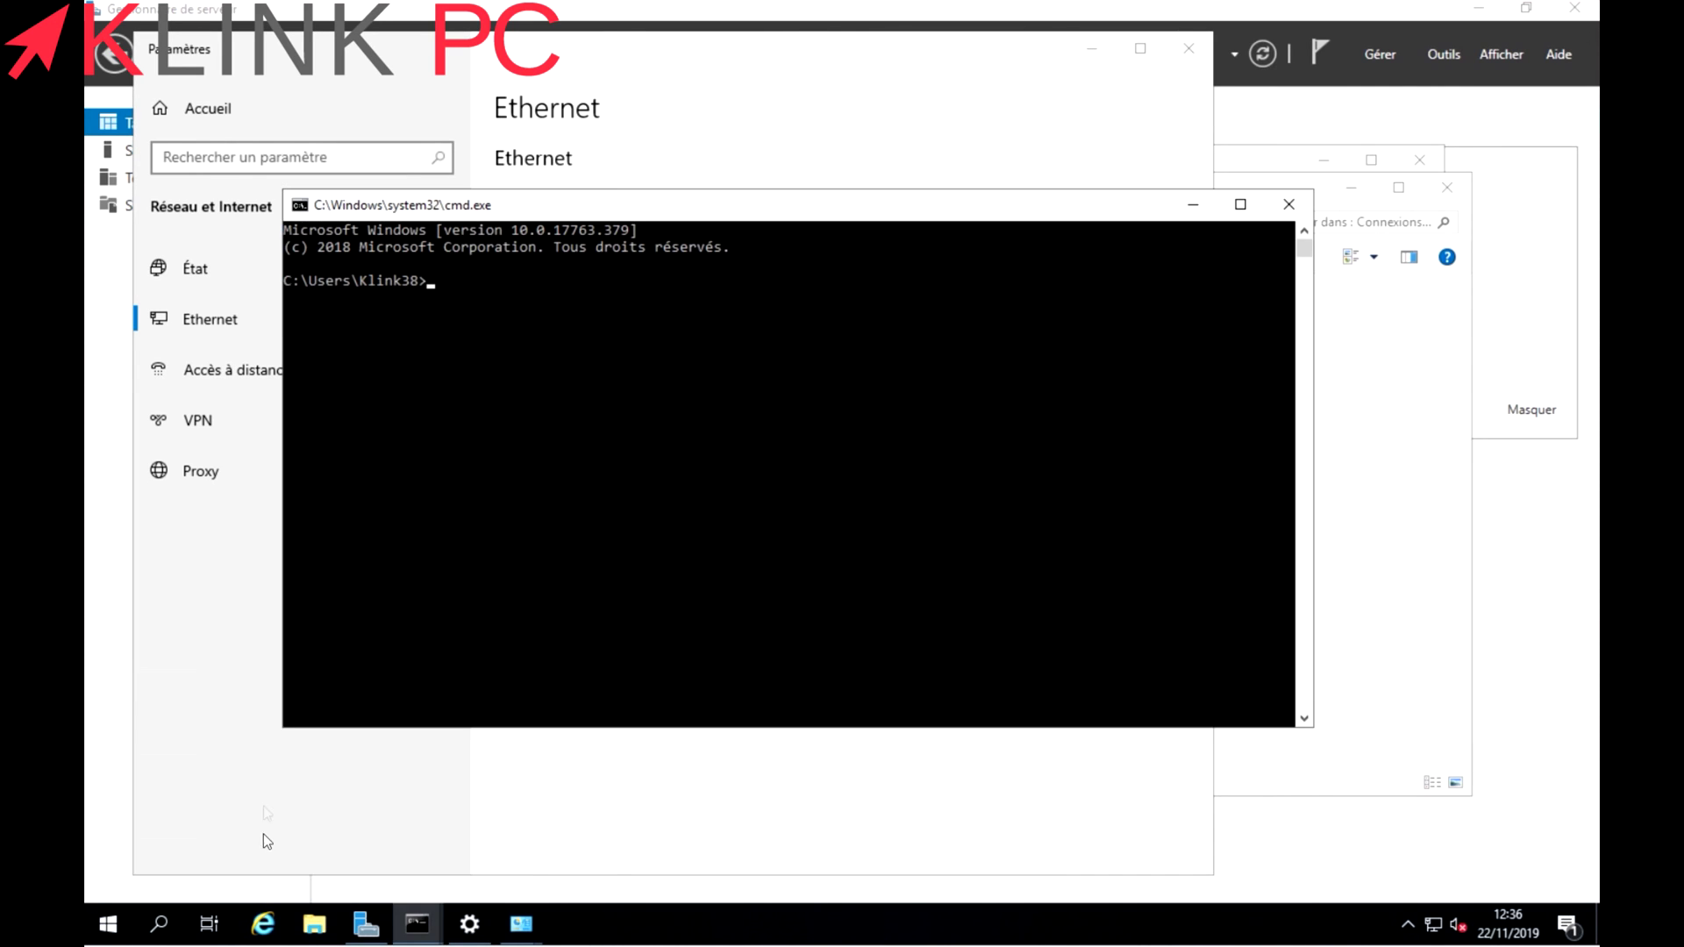
text(ipconfig)
key(Return)
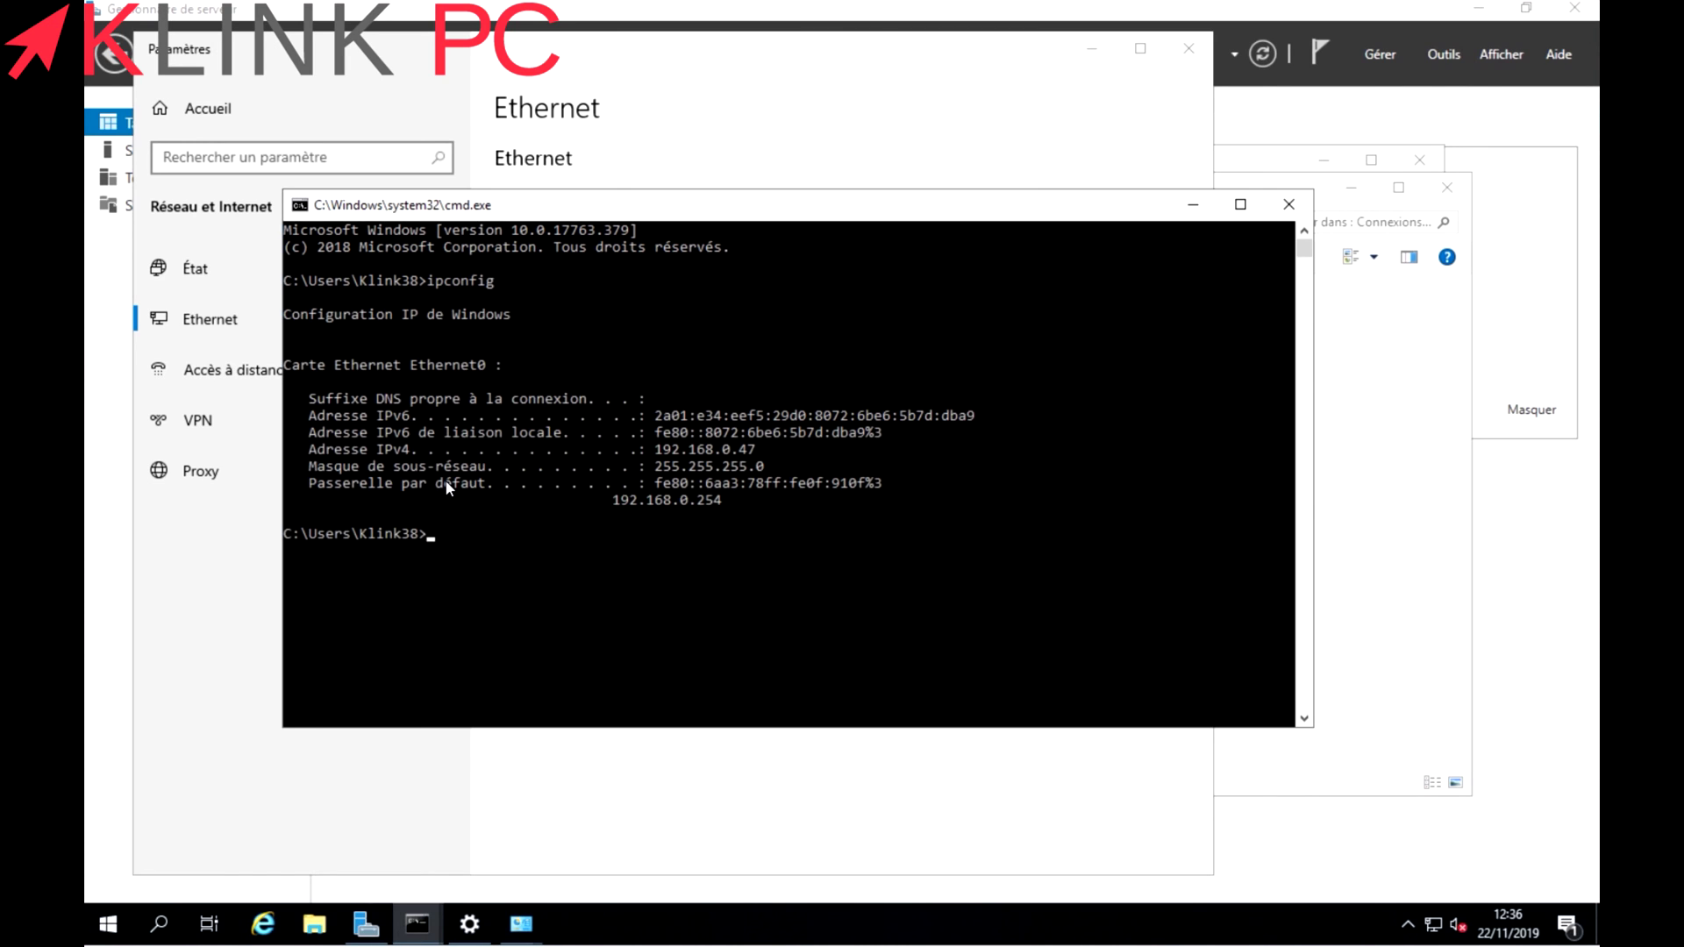
drag(756, 456, 662, 456)
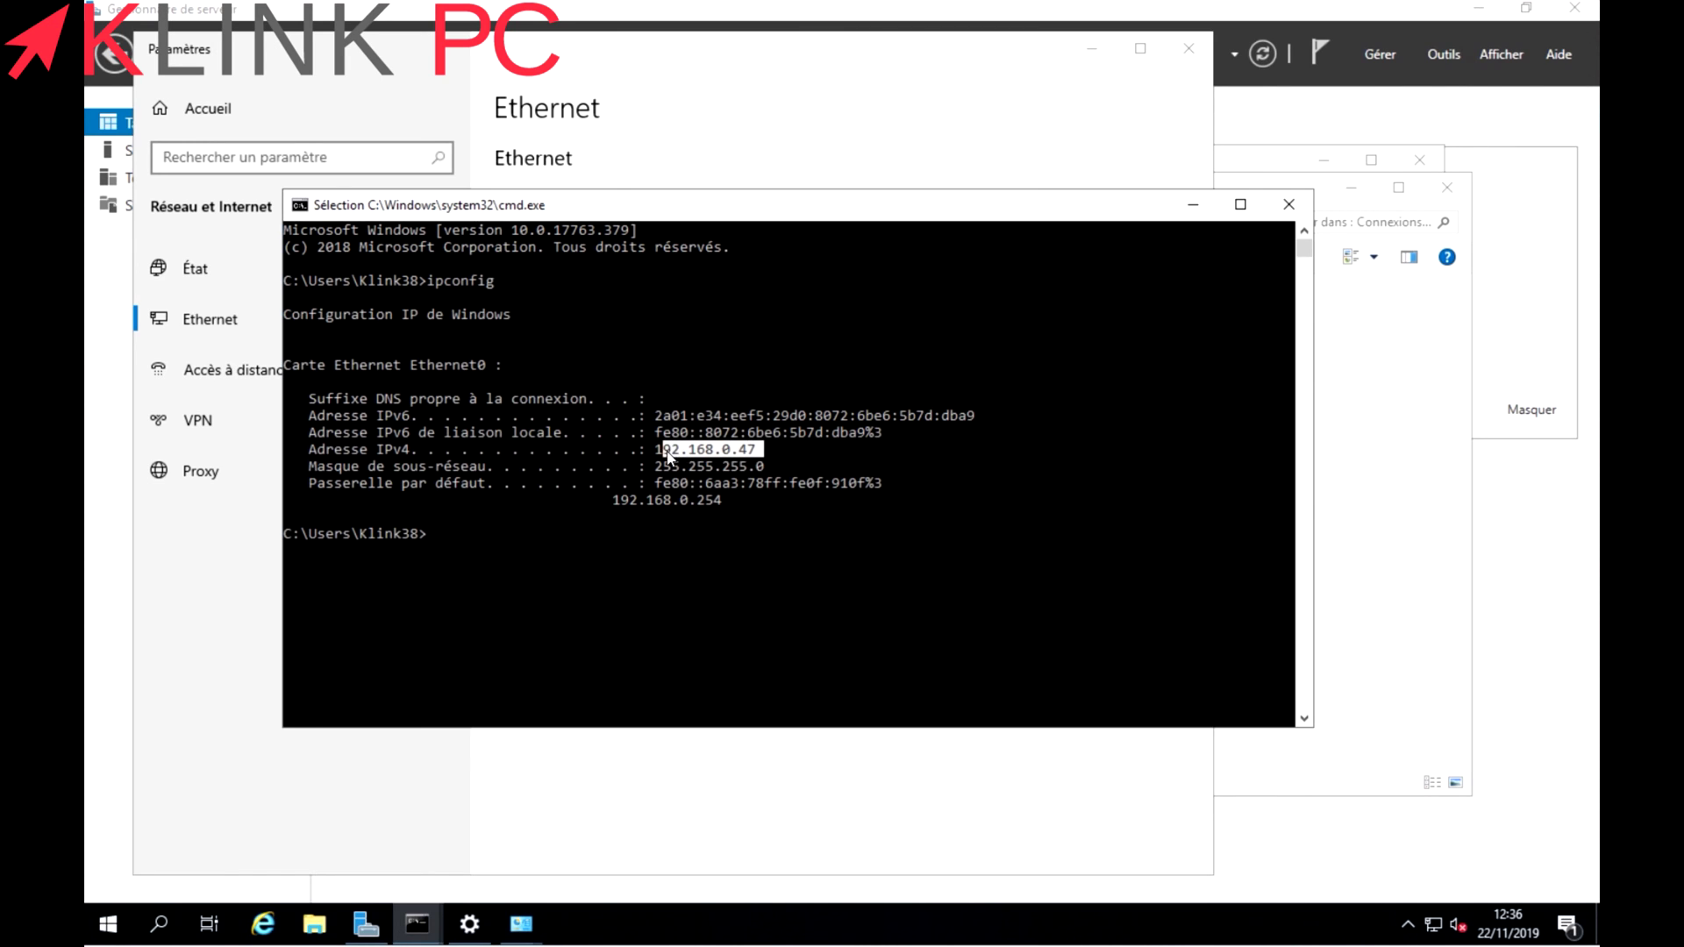
drag(739, 502, 611, 504)
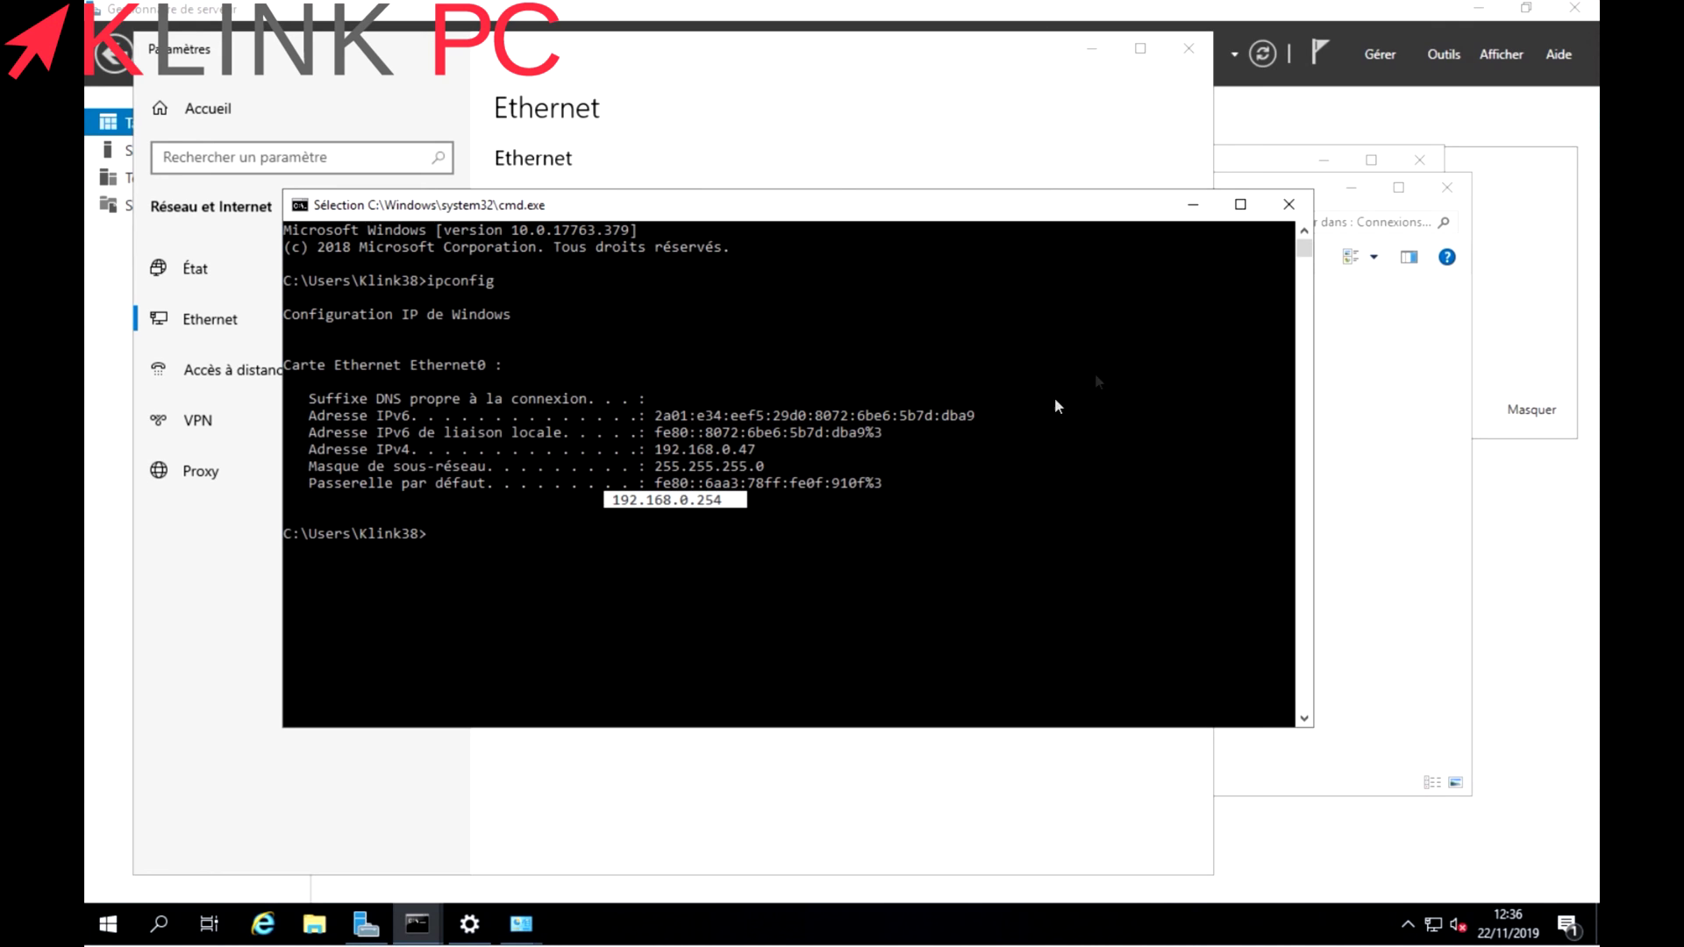
click(1193, 206)
Enter mask 255.255.255.0, gateway 192.168.0.1 and preferred DNS 192.168.0.1, and confirm IPv4.
click(1092, 49)
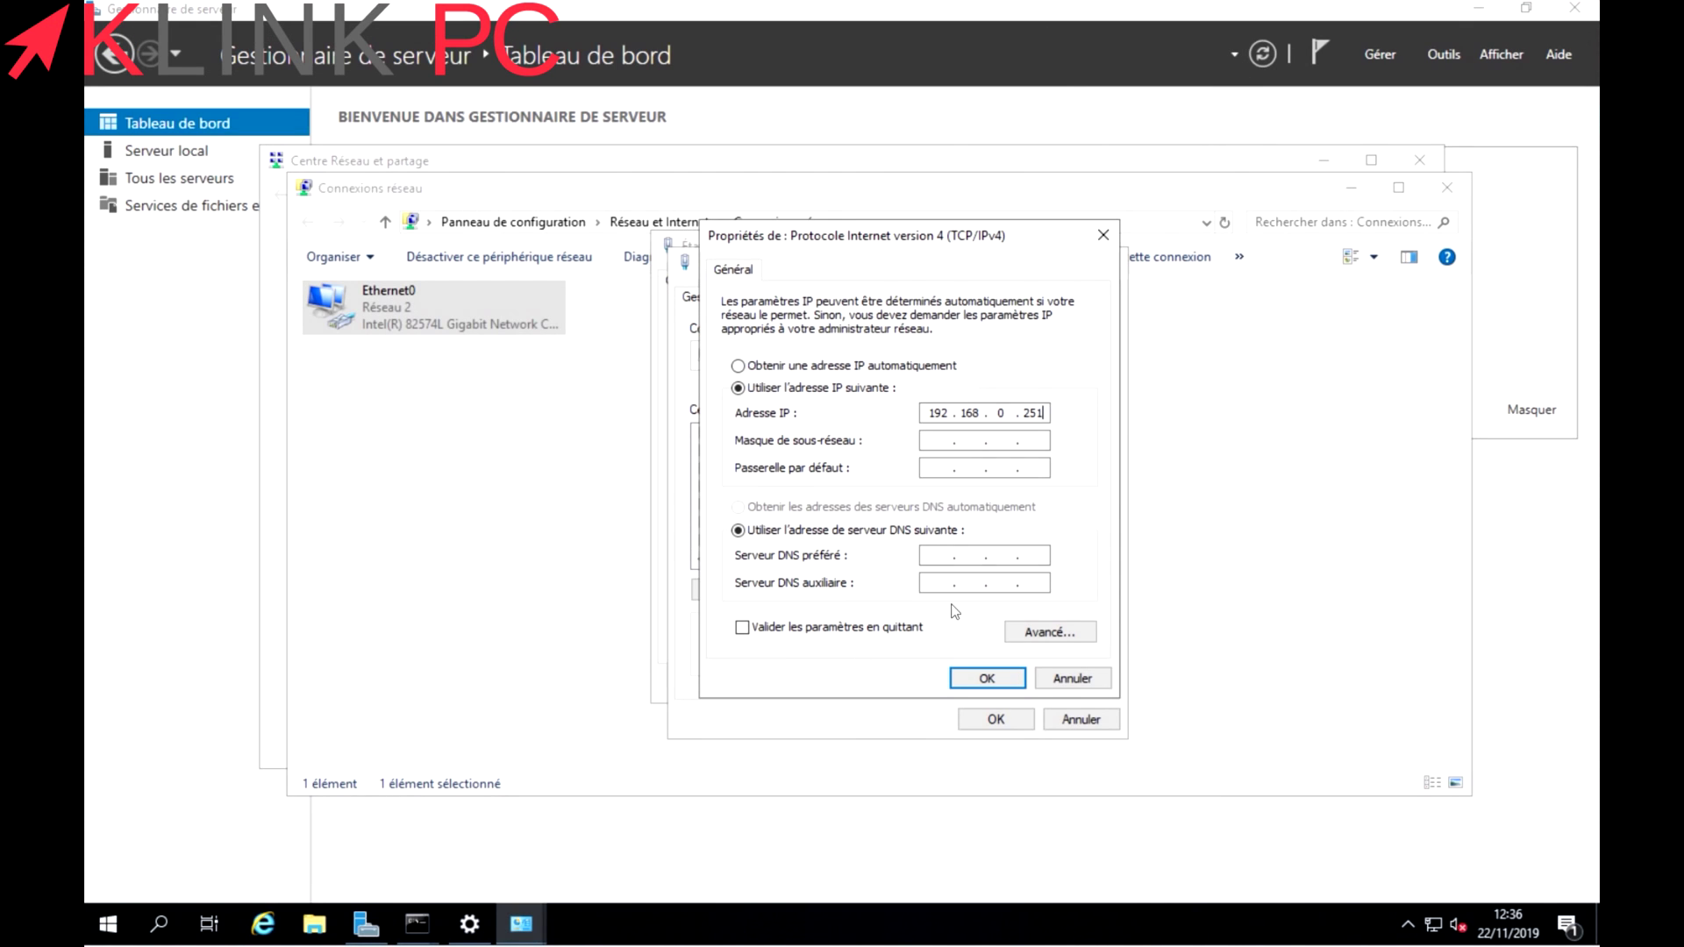
click(929, 440)
click(938, 467)
text(192 . 168 . 0 . 1)
key(Tab)
key(Tab)
text(192.168.0.1)
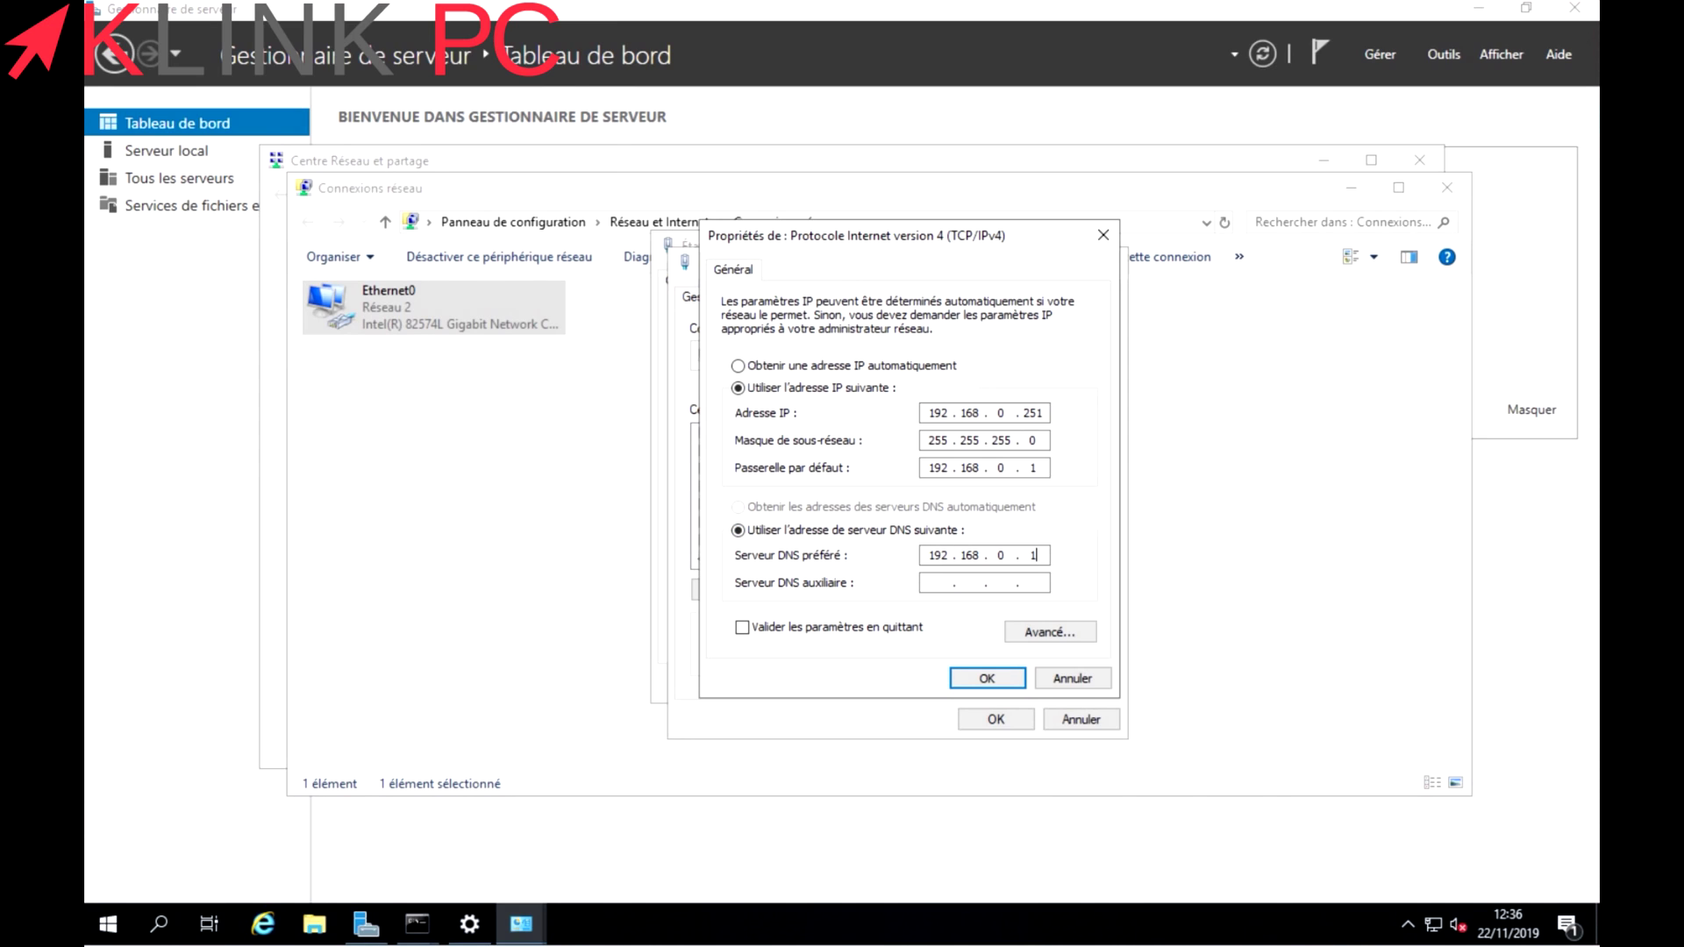
key(shift+Left)
click(984, 679)
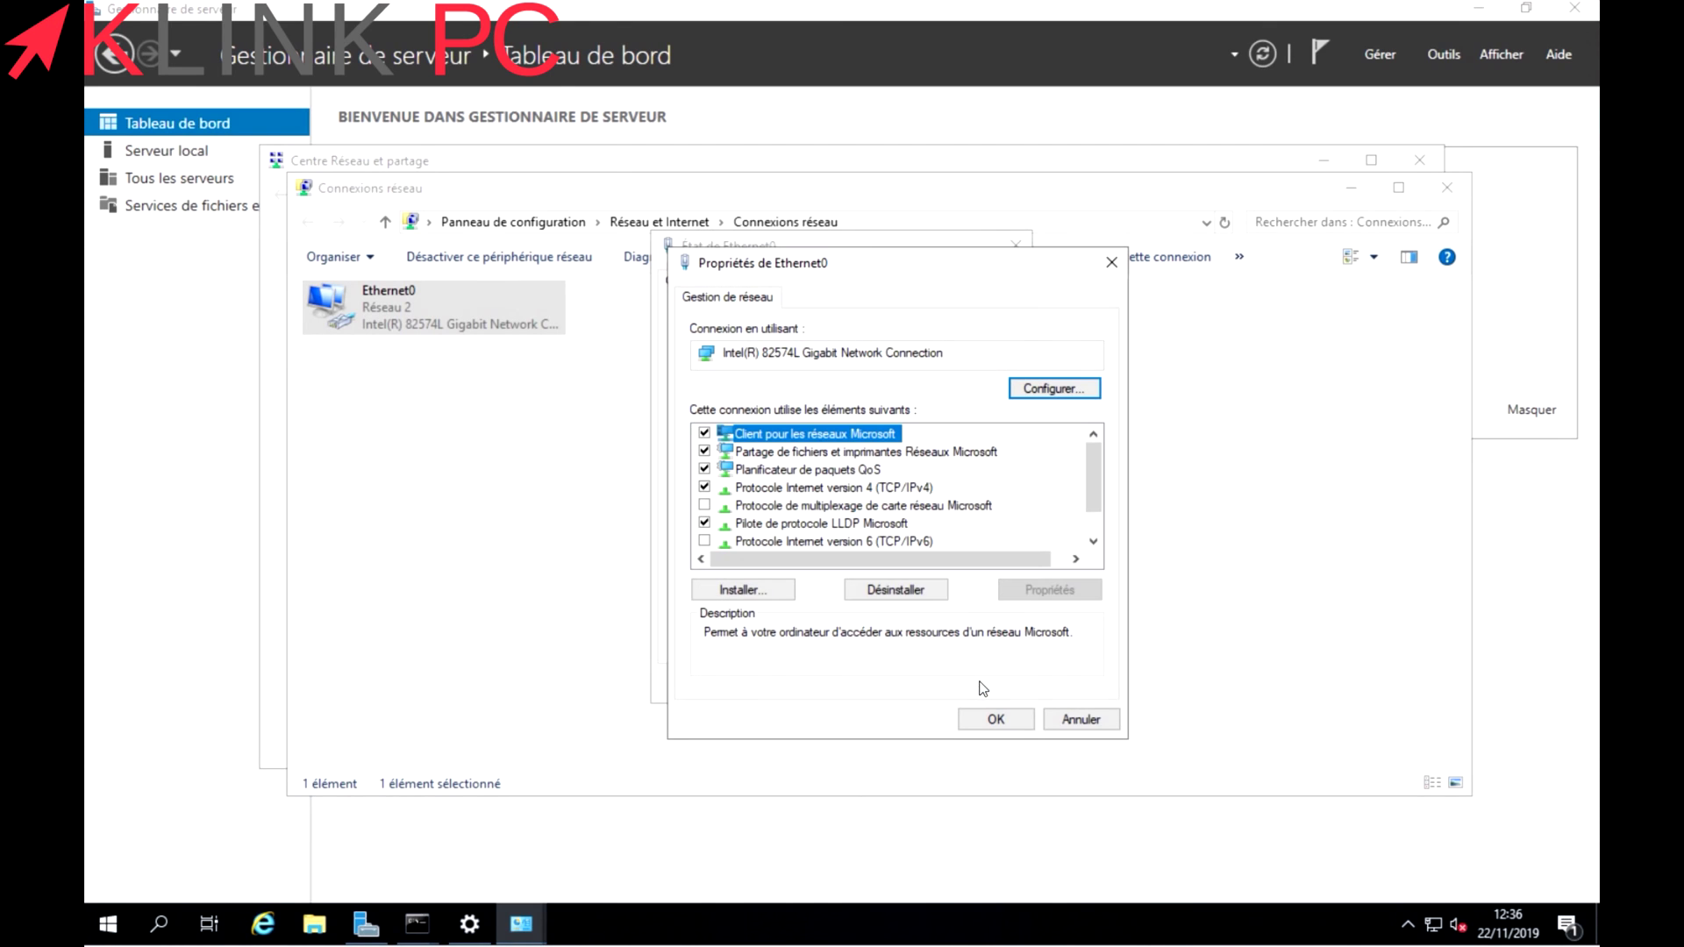
Close the Ethernet0 dialogs, allow network discovery, and close the network windows.
click(989, 719)
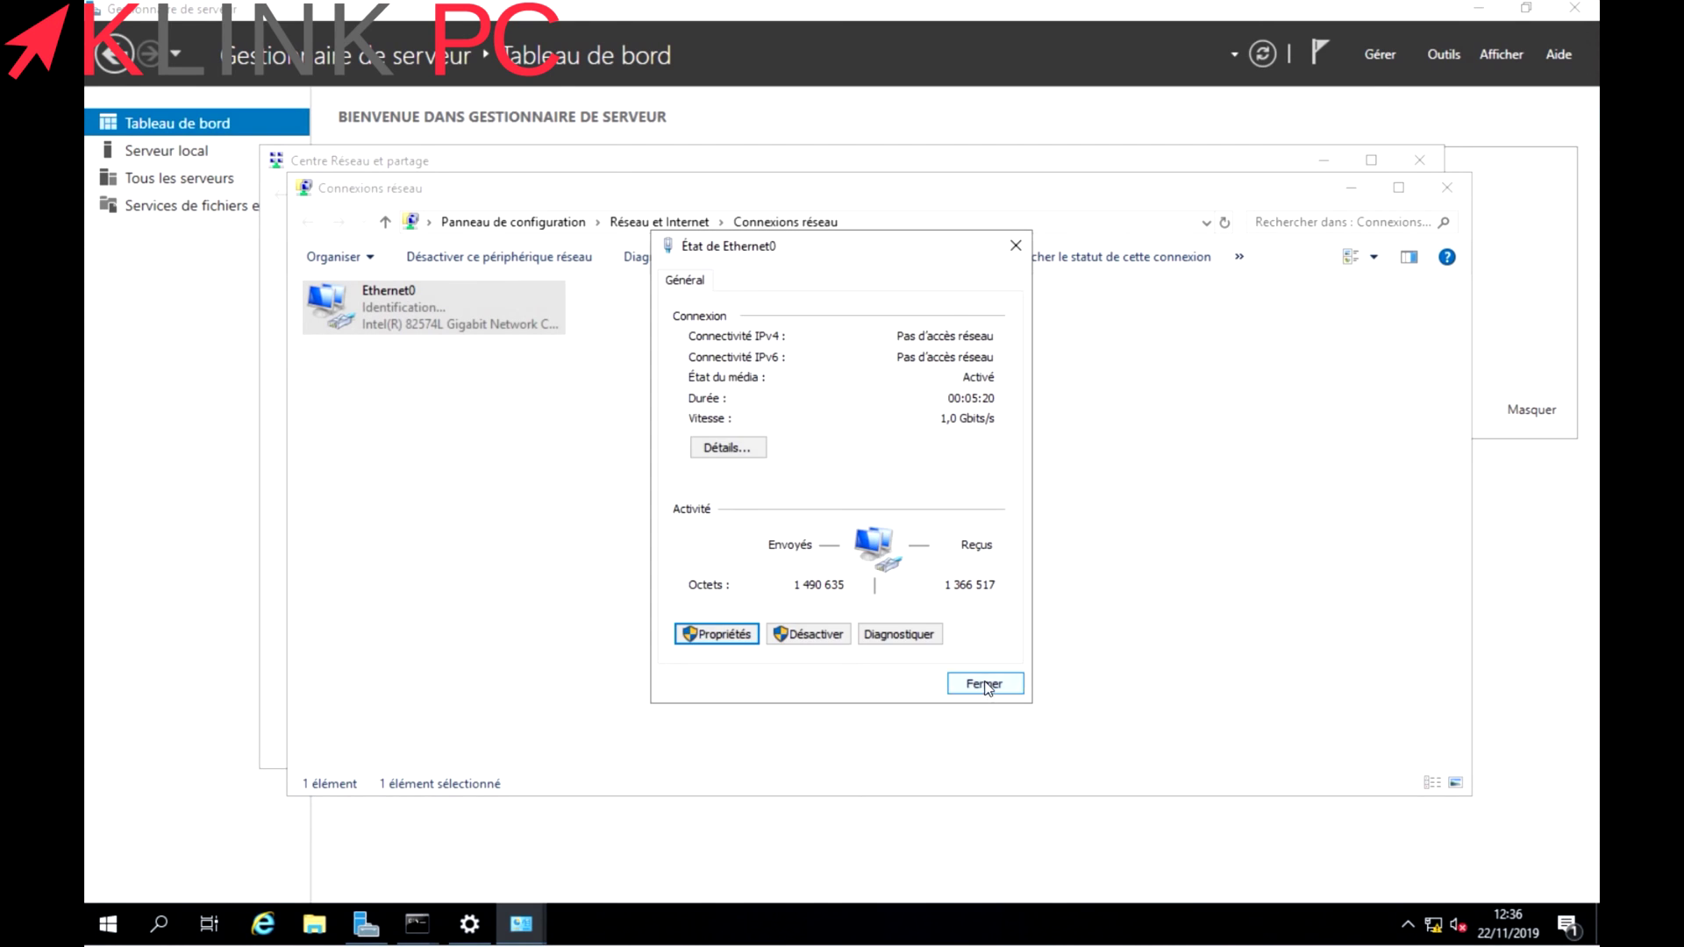
click(984, 684)
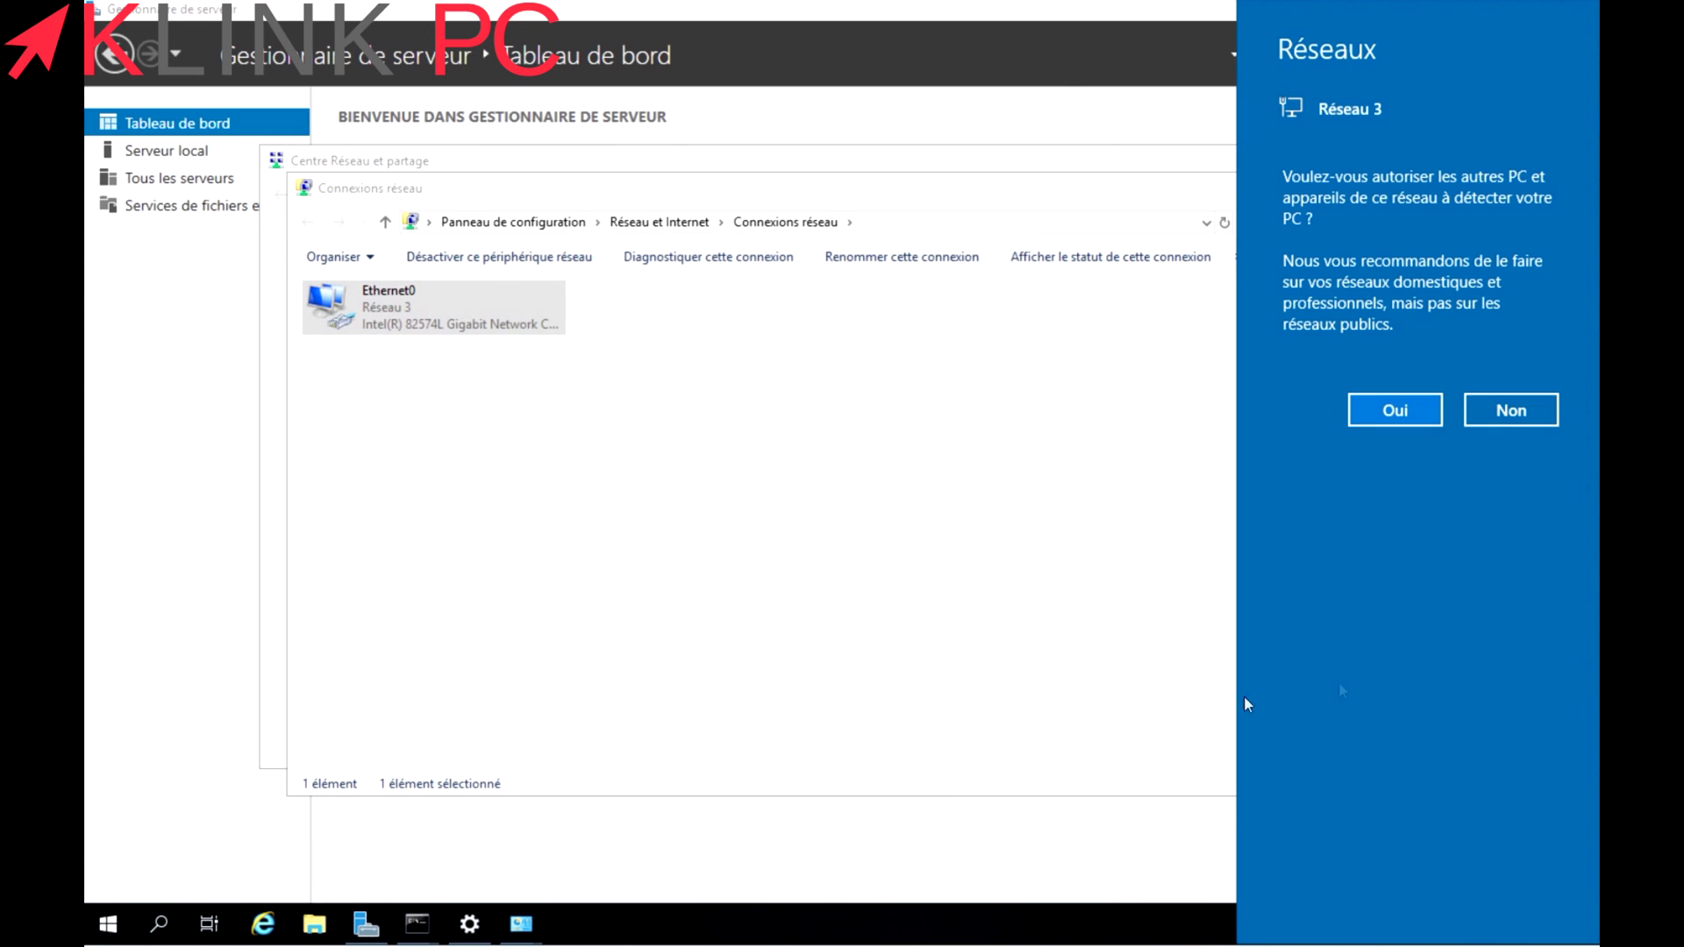
click(1393, 412)
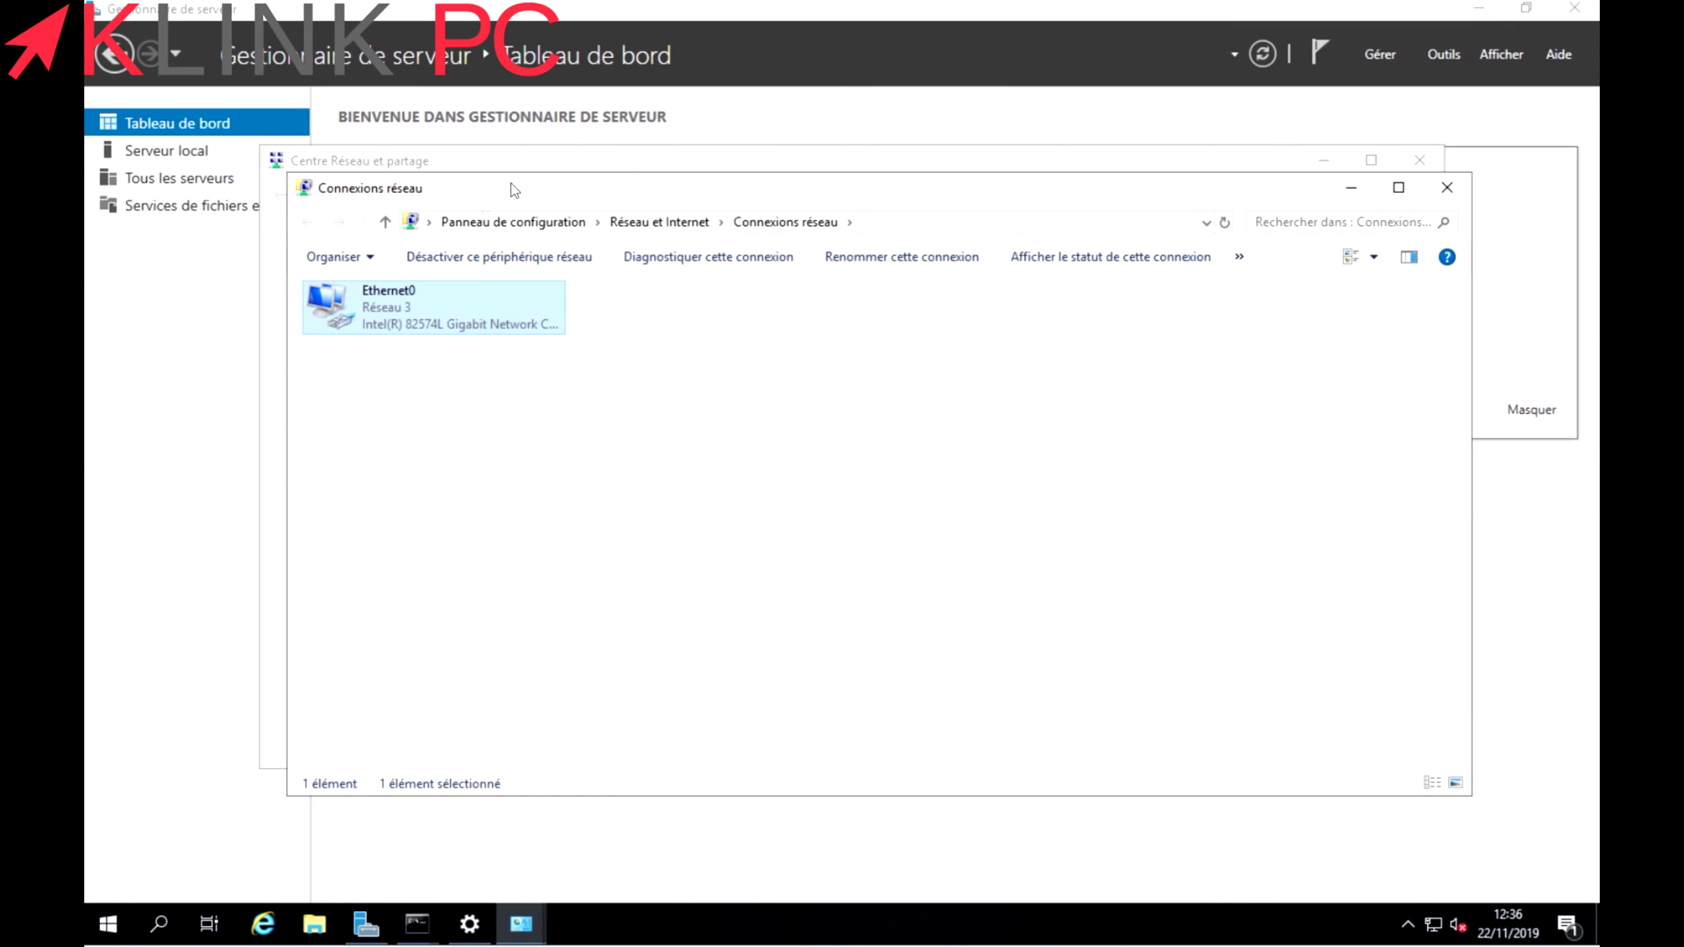
click(1449, 190)
click(1421, 163)
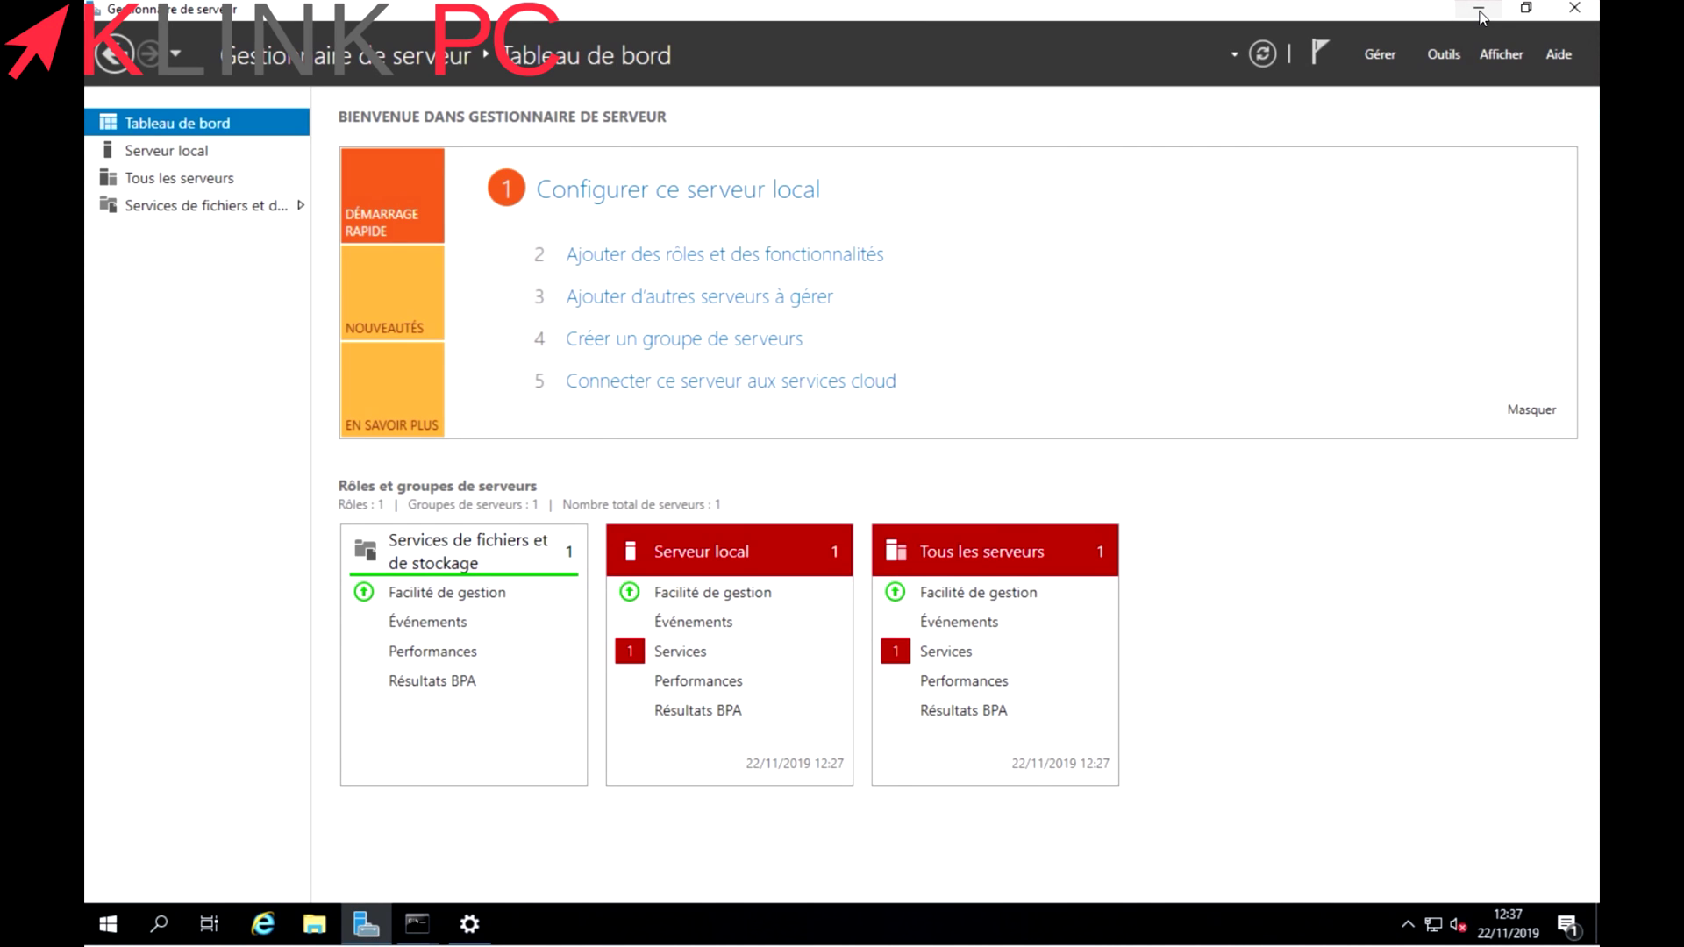
Minimize Server Manager to reveal the Windows Server 2019 desktop.
click(1479, 11)
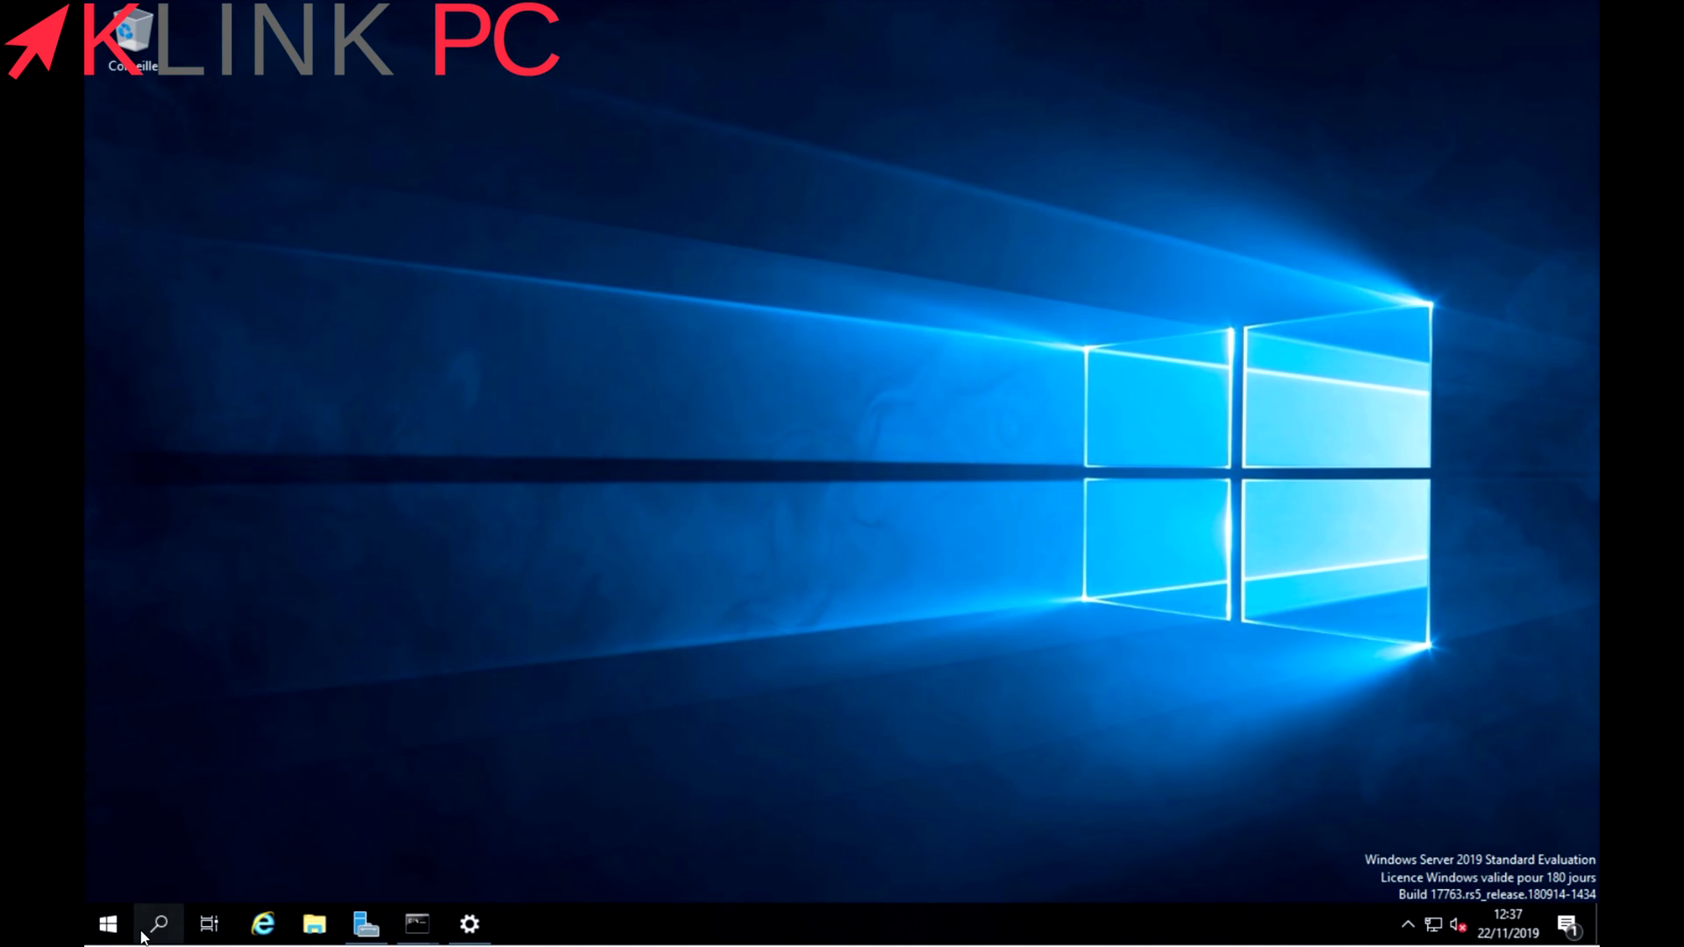
Open the Remote settings tab of System Properties from This PC's properties.
click(314, 925)
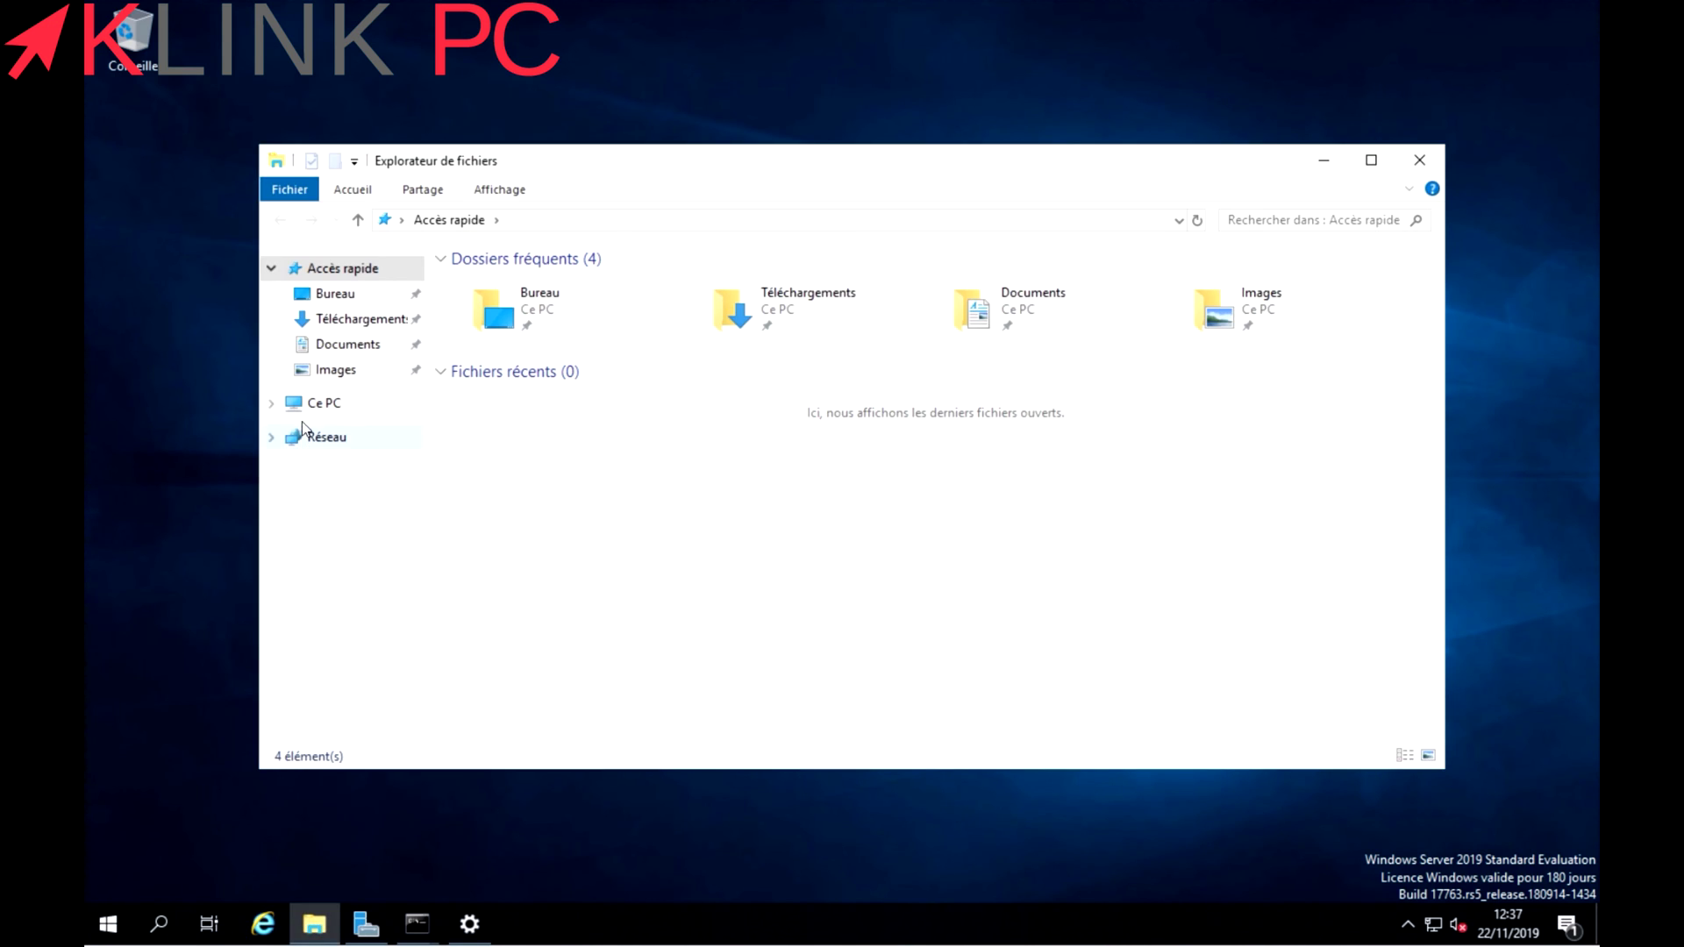
right_click(317, 405)
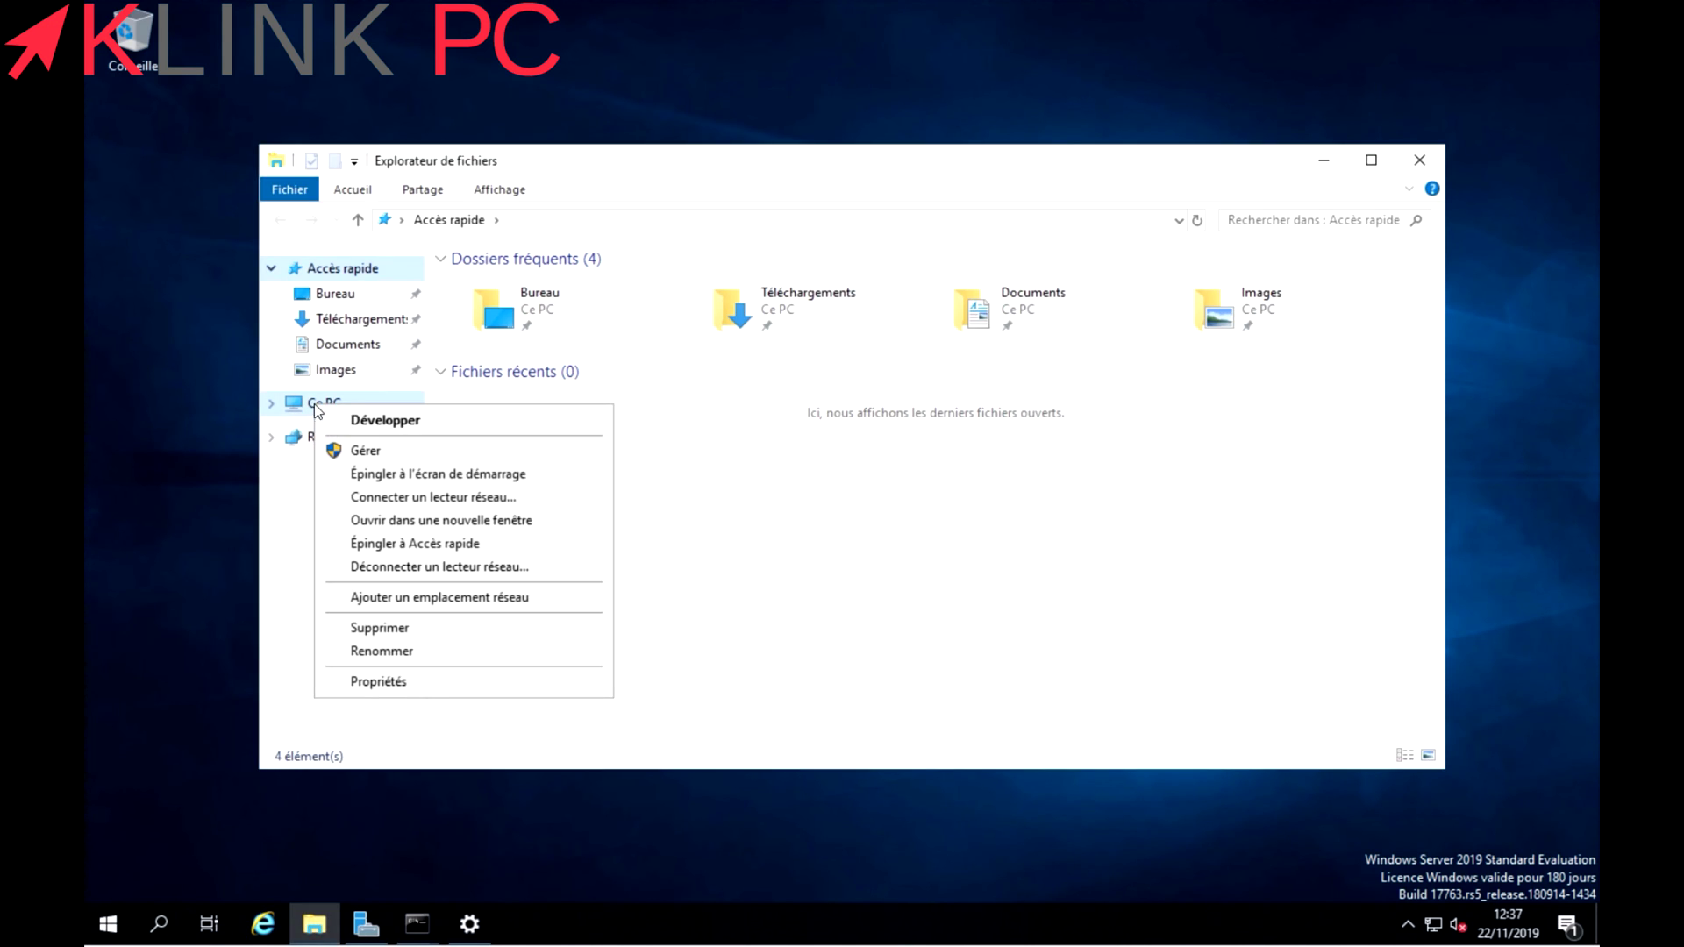
click(378, 684)
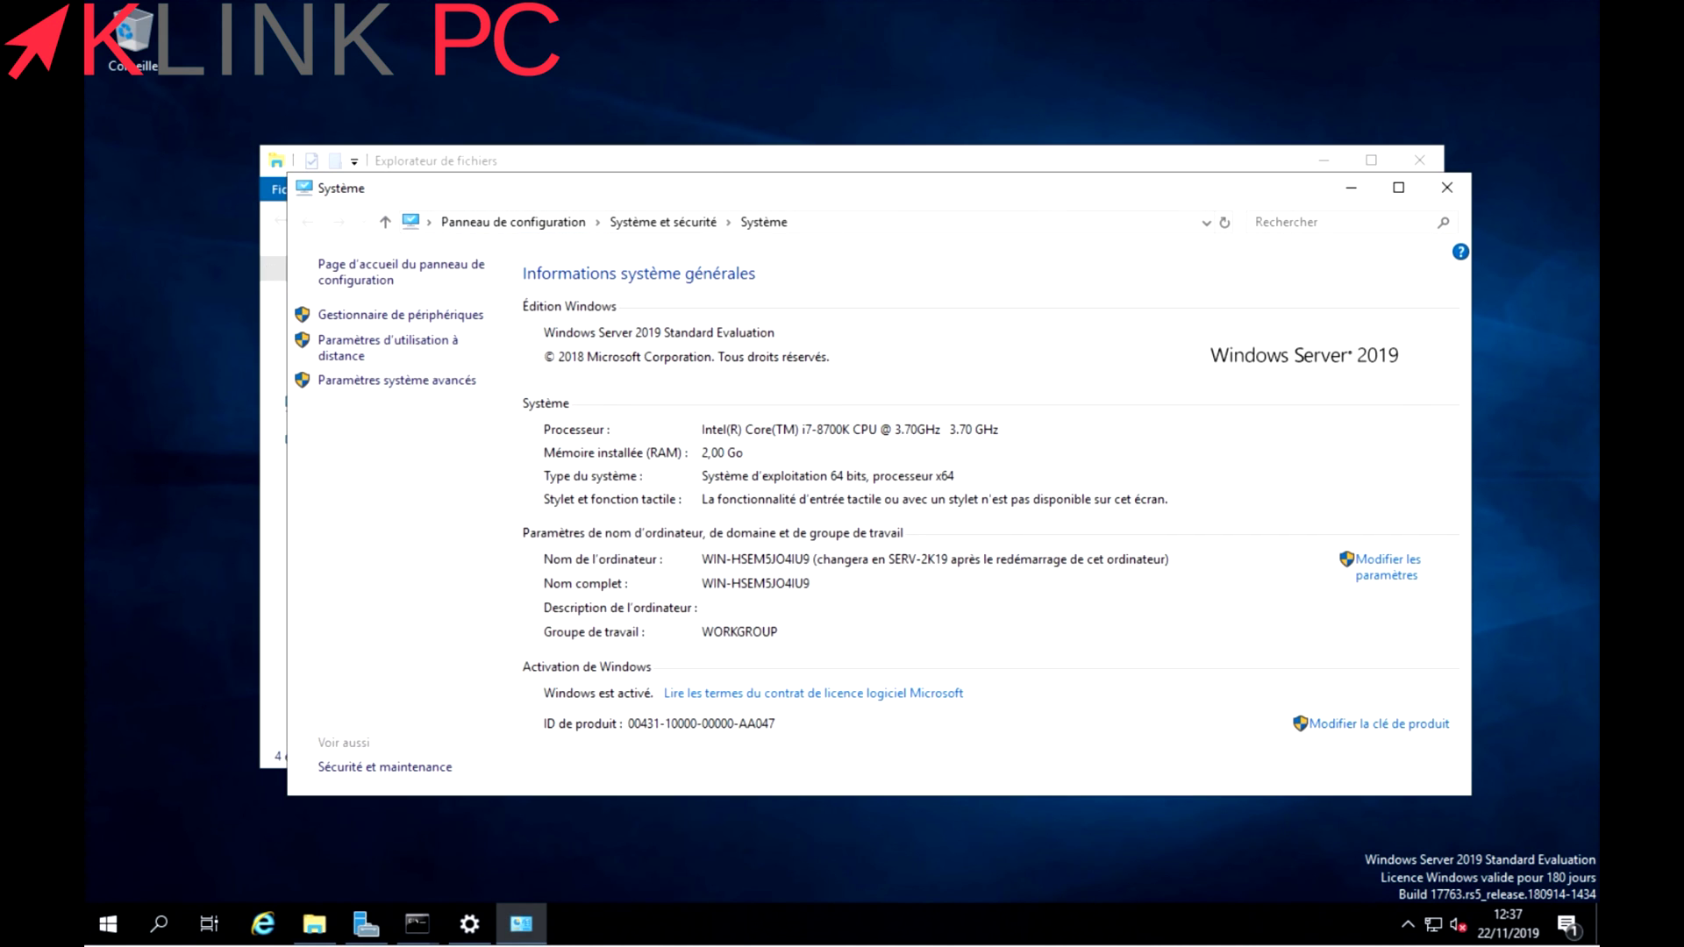
click(400, 353)
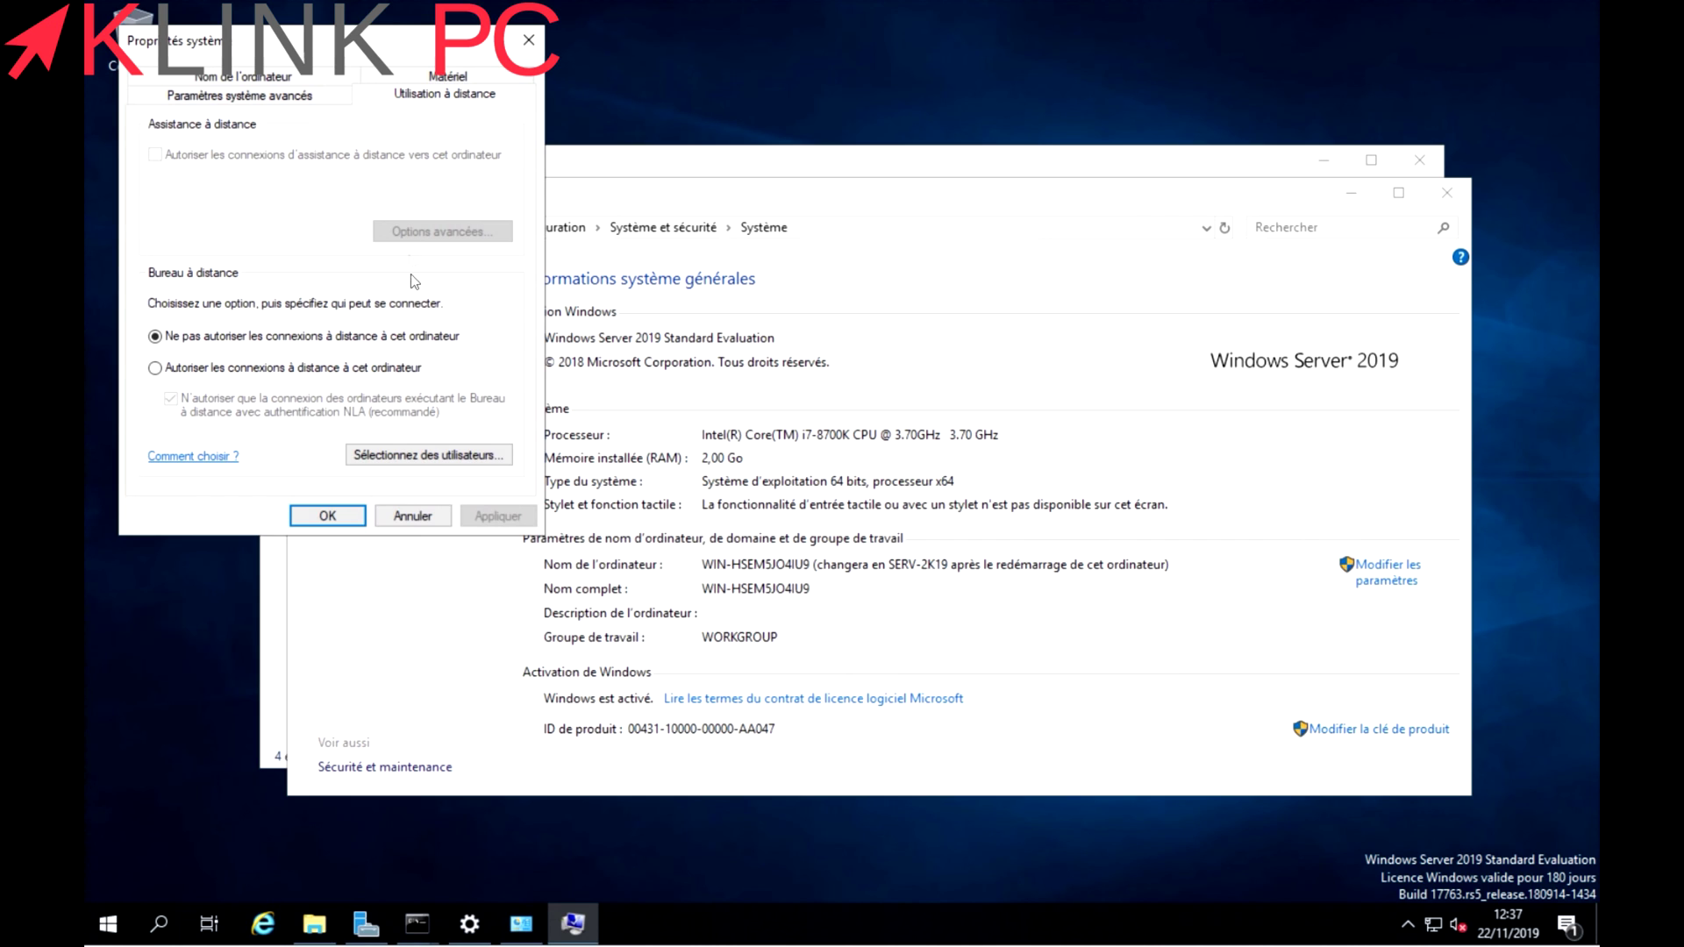
drag(344, 49, 450, 171)
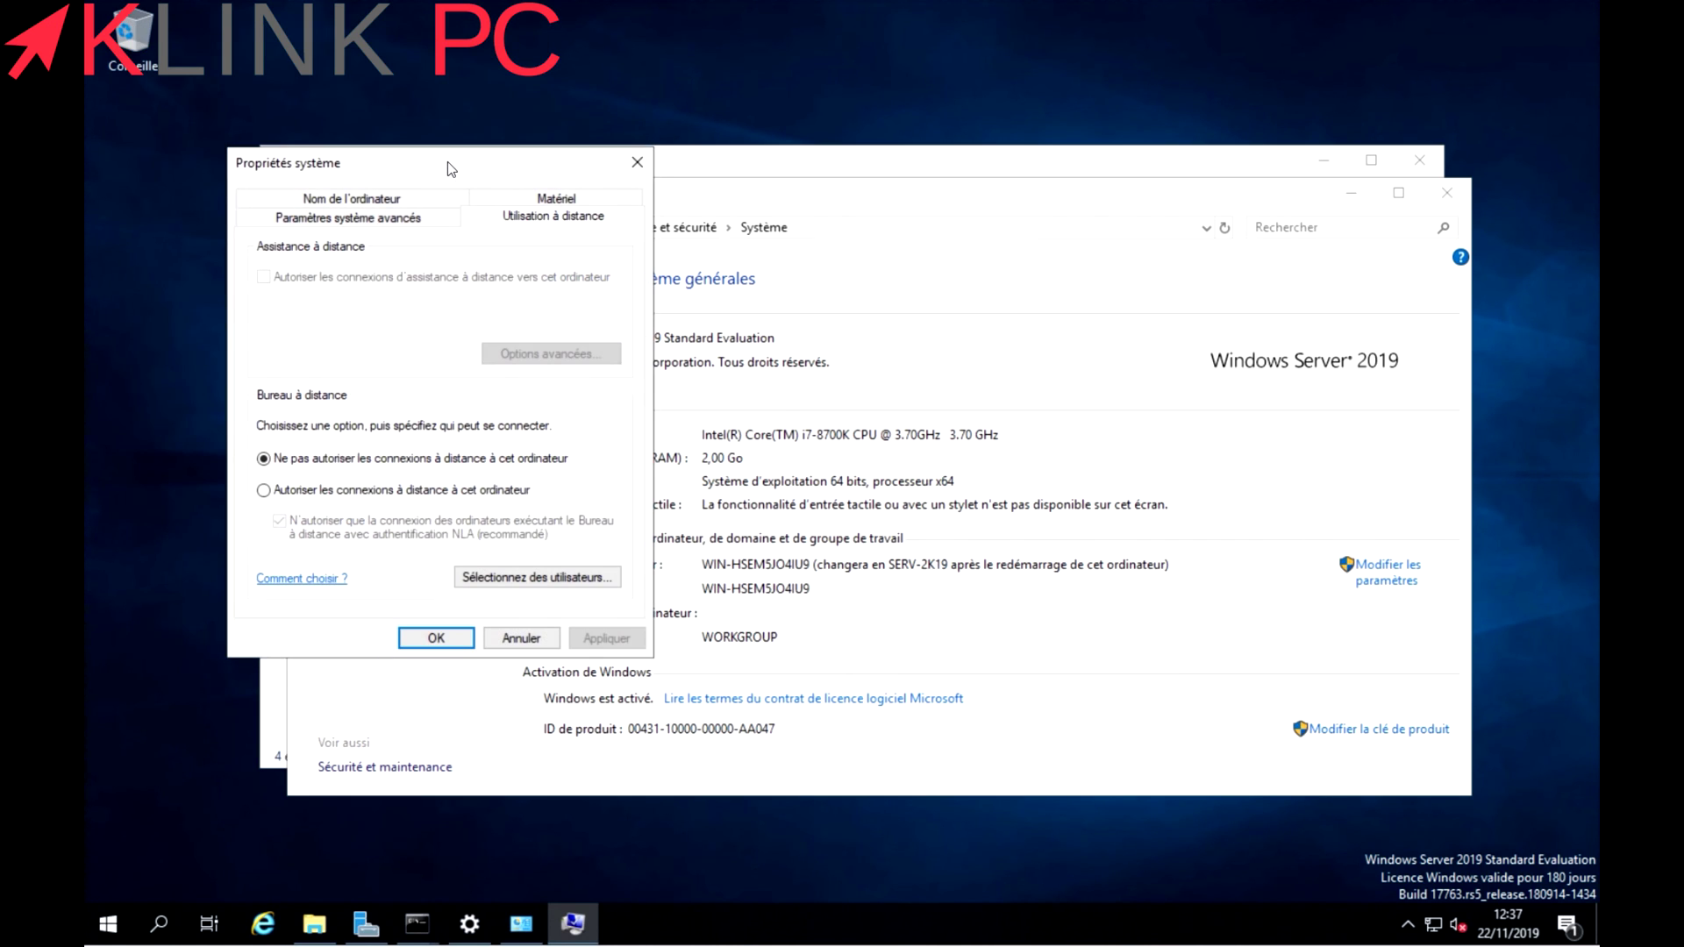
Allow remote connections with Network Level Authentication, accept the firewall notice, and apply.
click(265, 493)
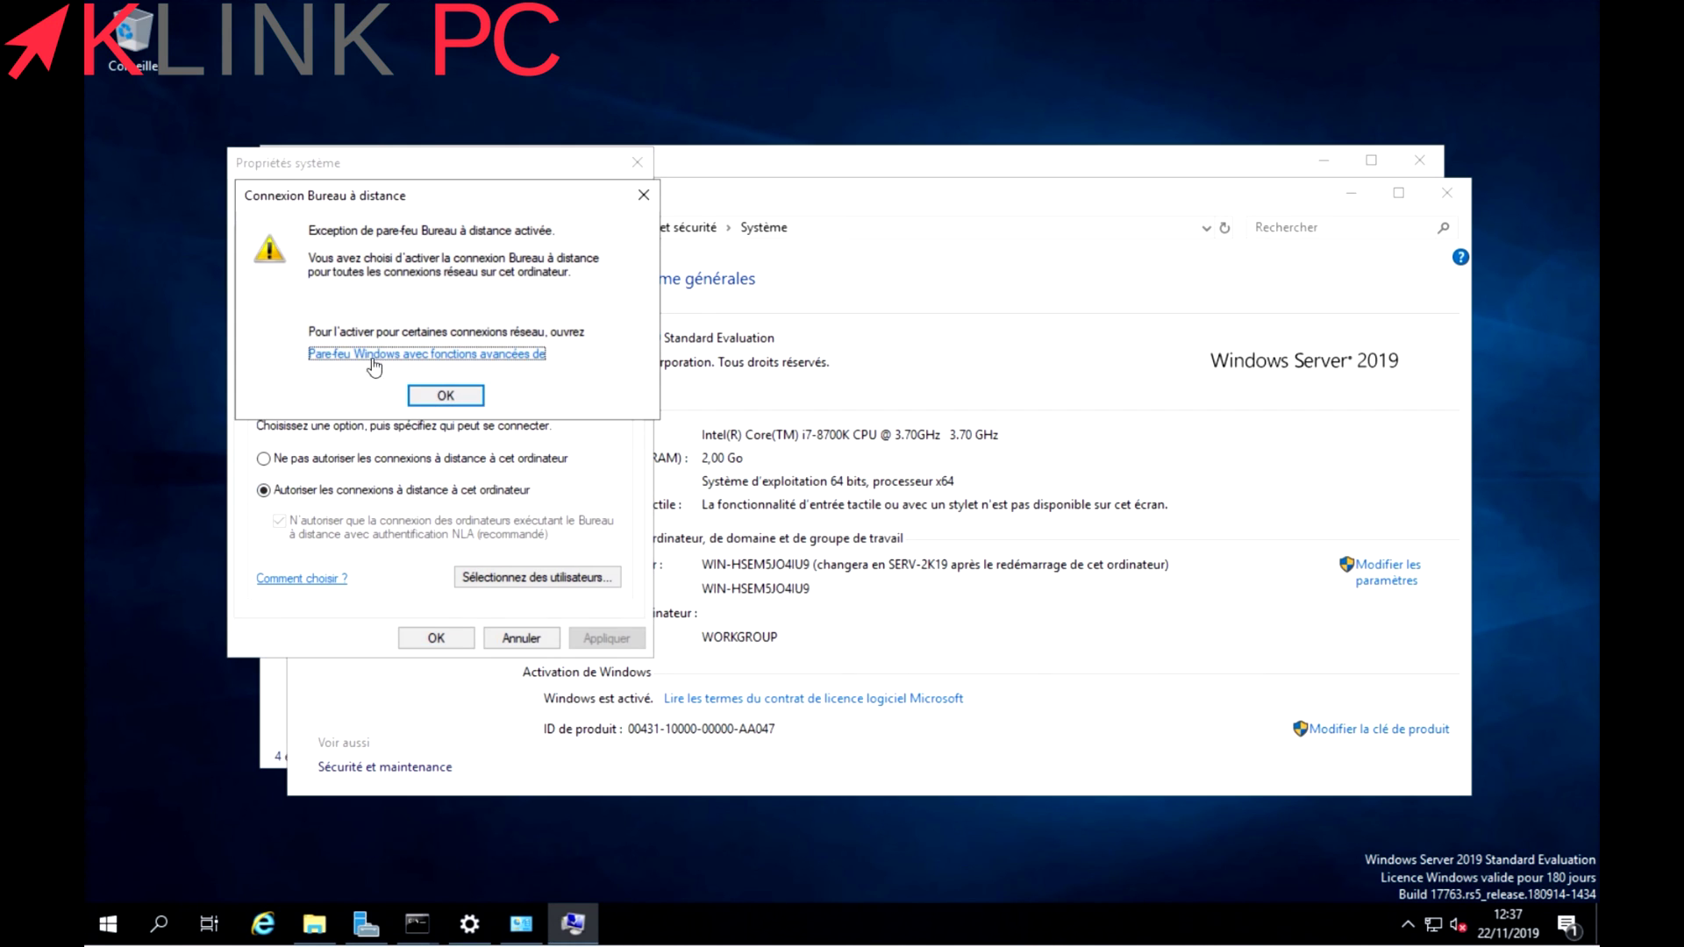
click(419, 399)
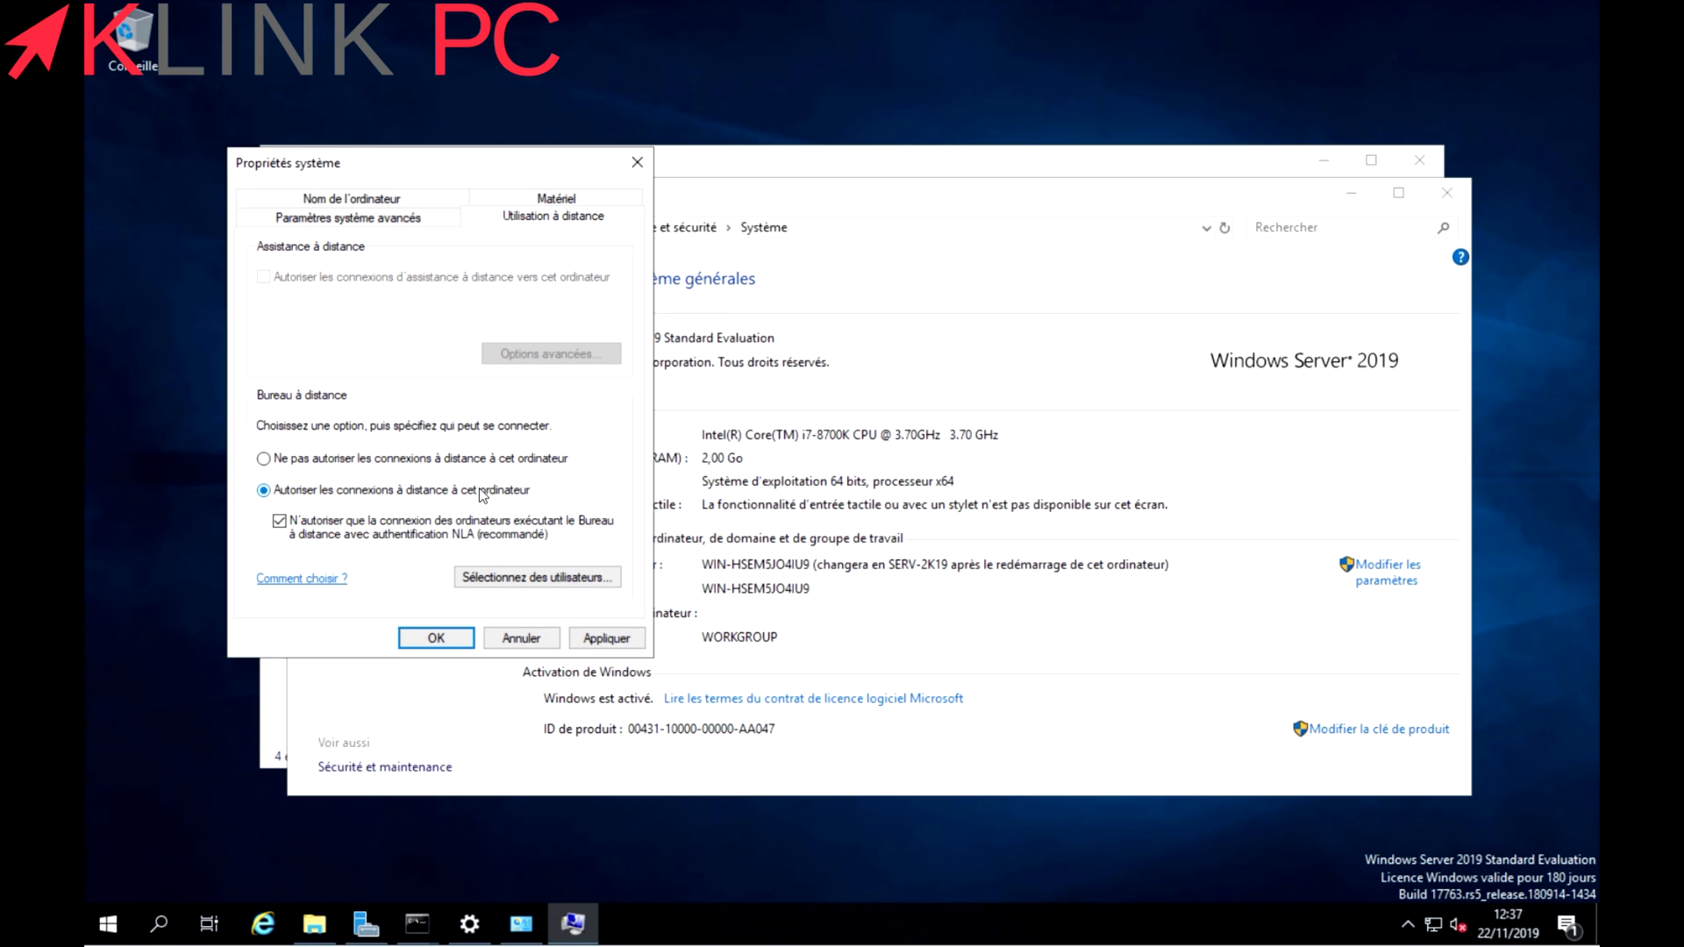
click(514, 580)
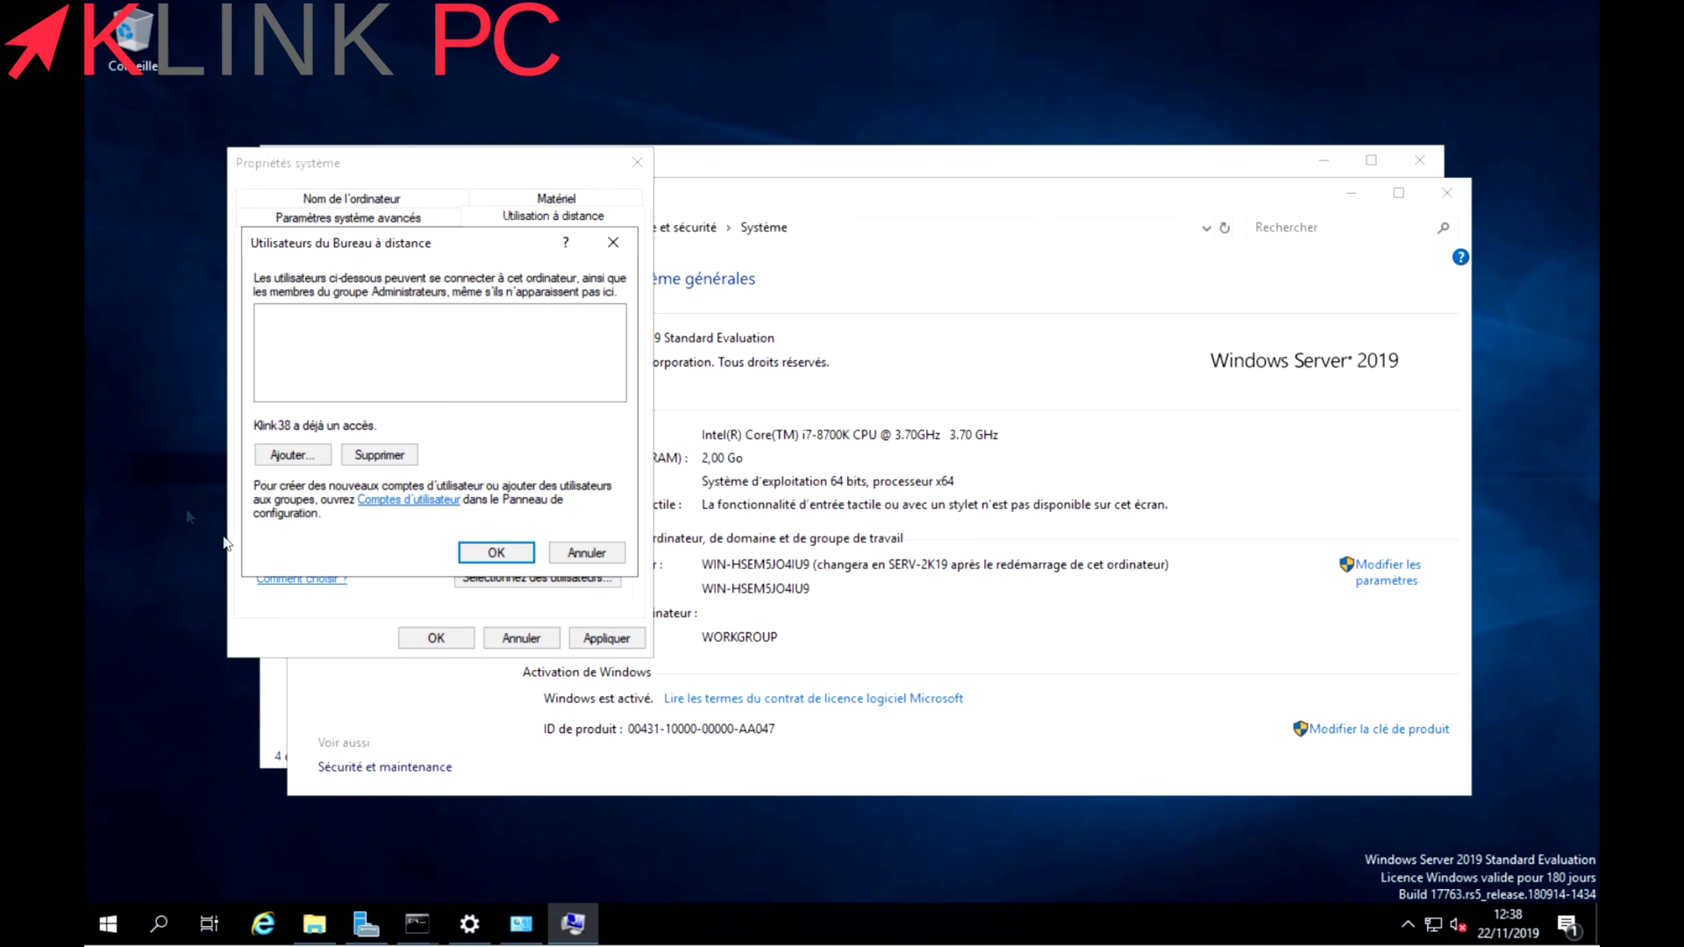
click(500, 555)
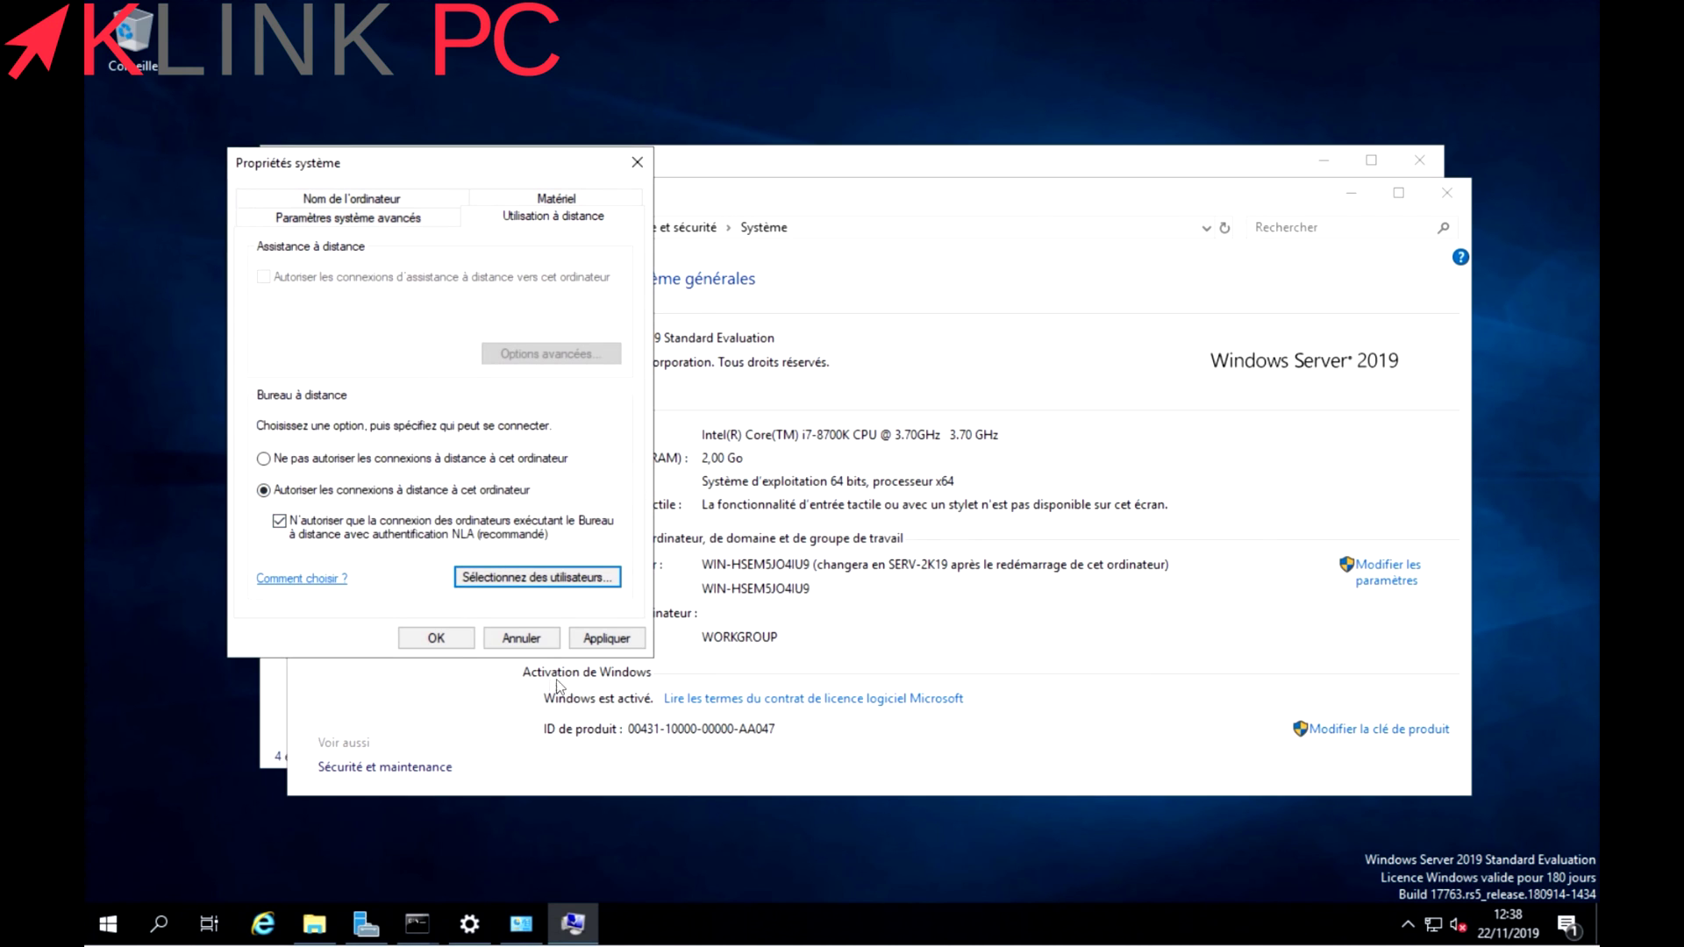
click(607, 638)
click(436, 638)
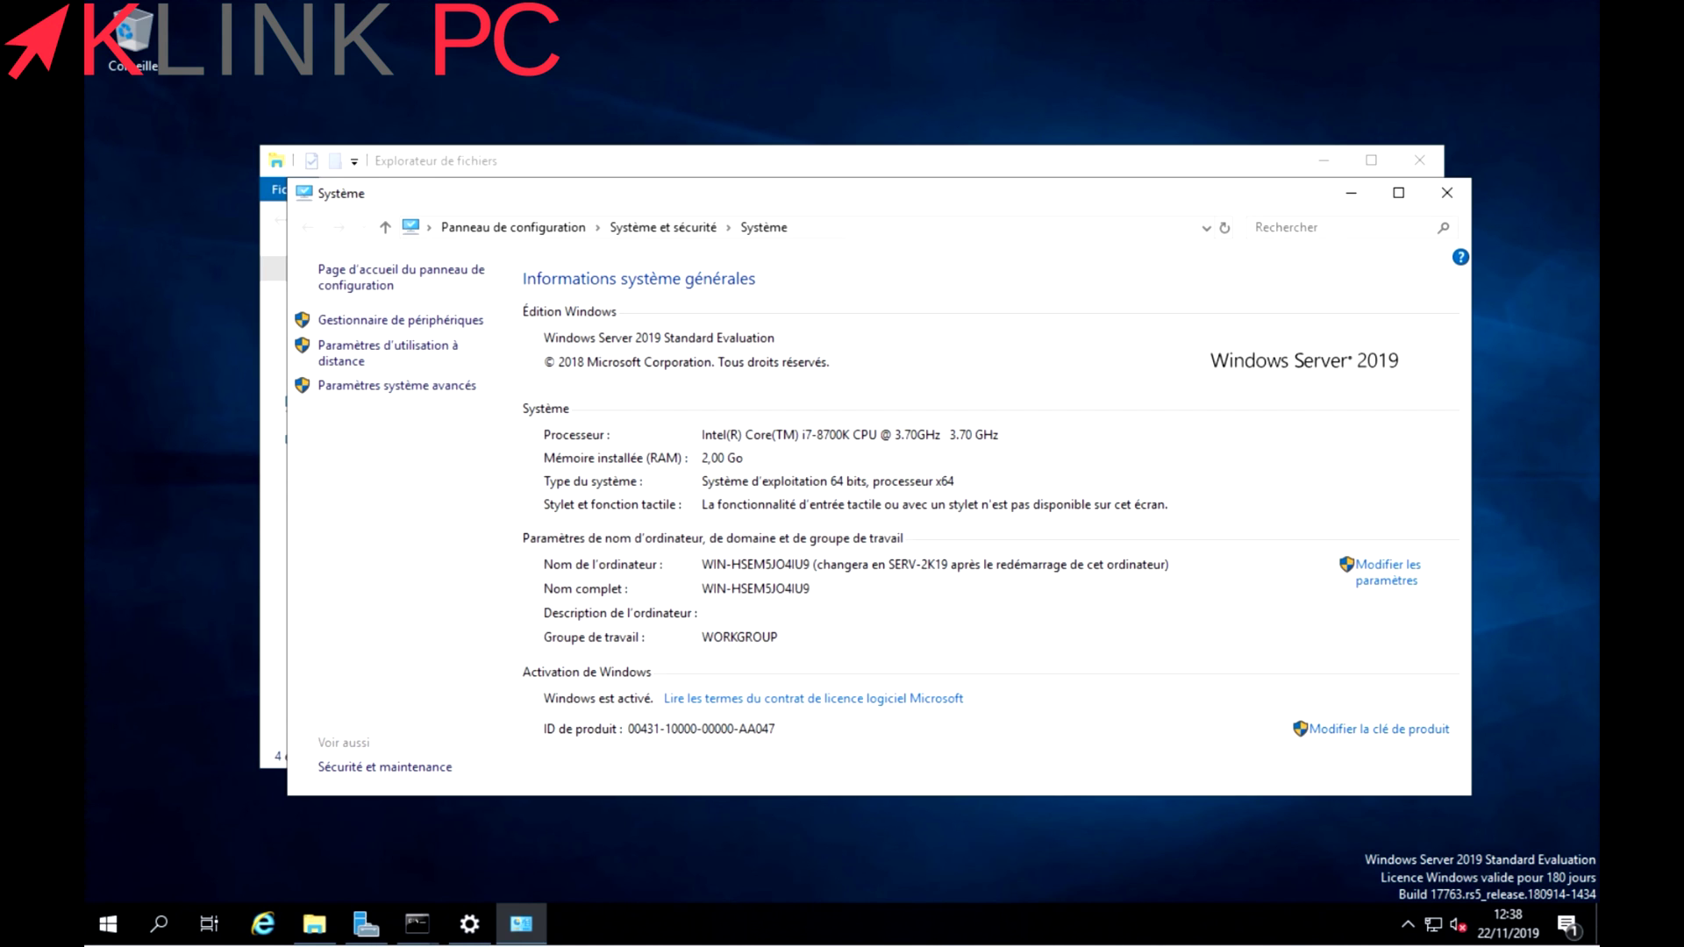
Start a Remote Desktop Connection to 192.168.0.251.
drag(880, 269, 837, 307)
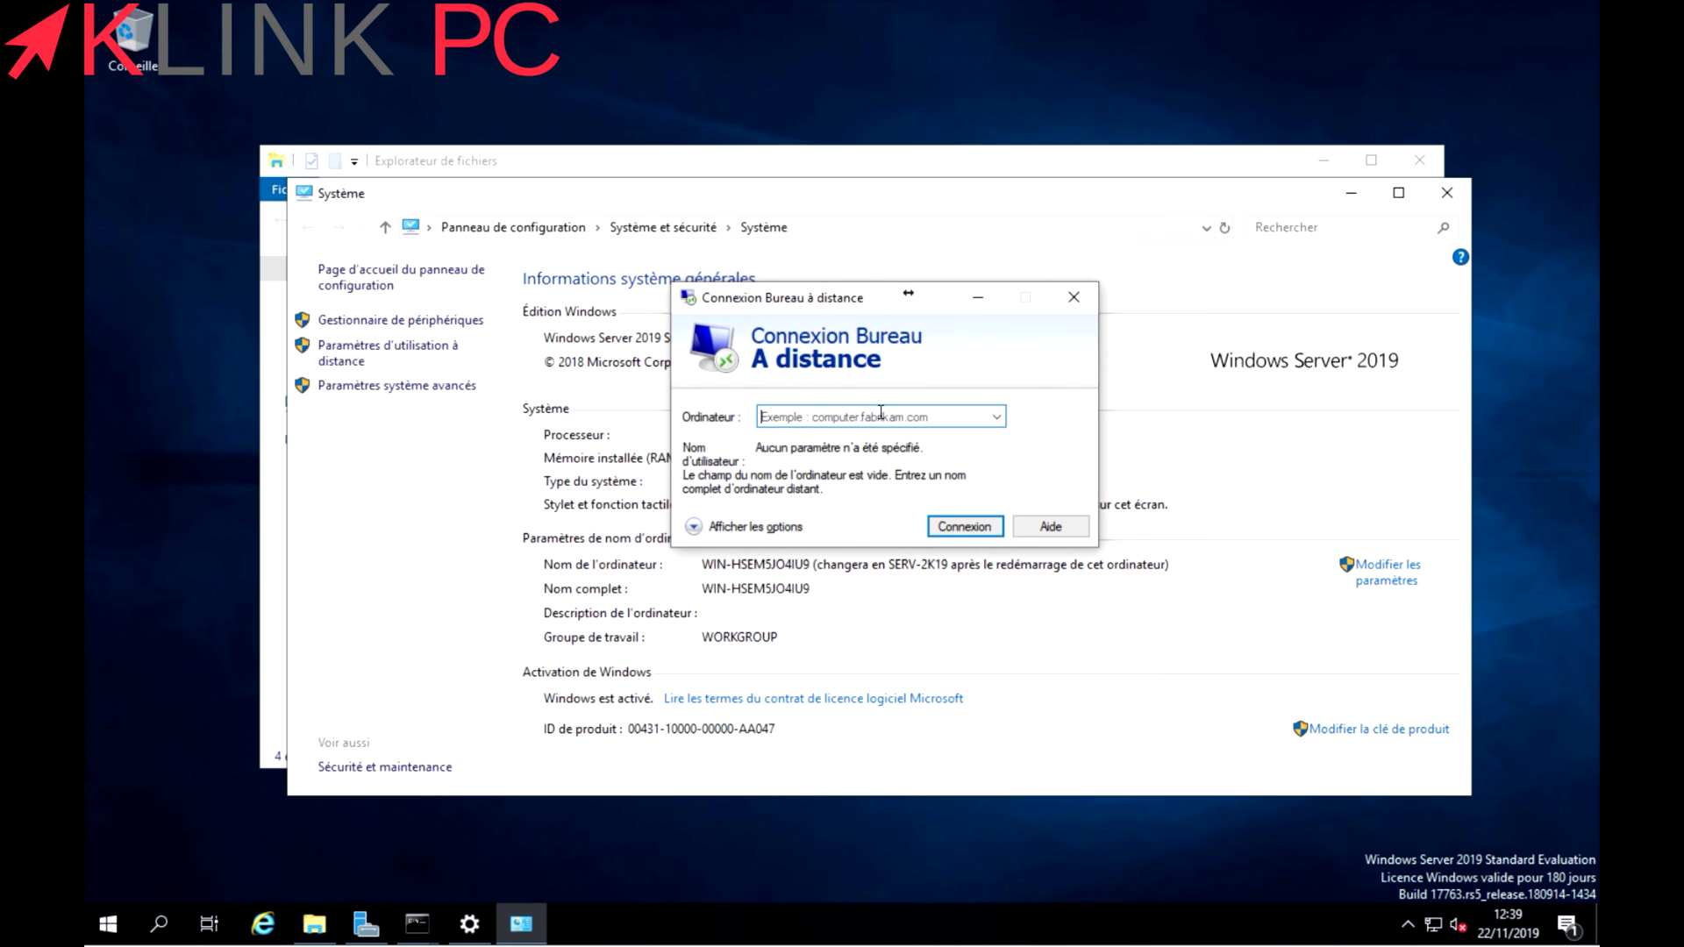
text(192.168.0.)
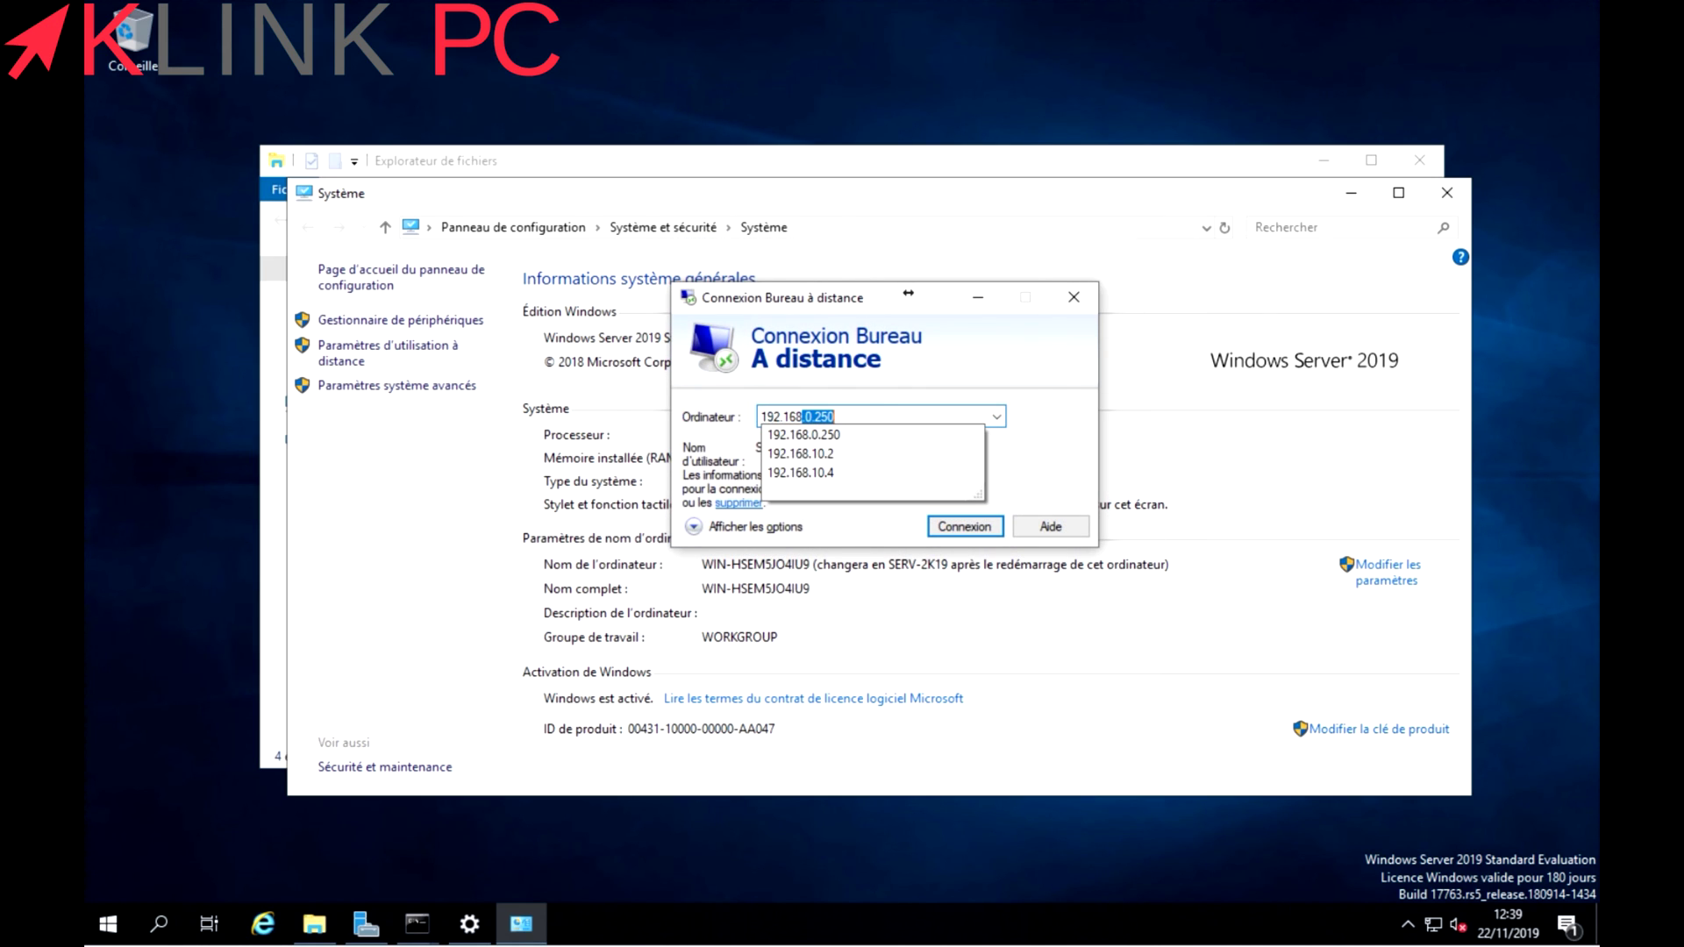
text(251)
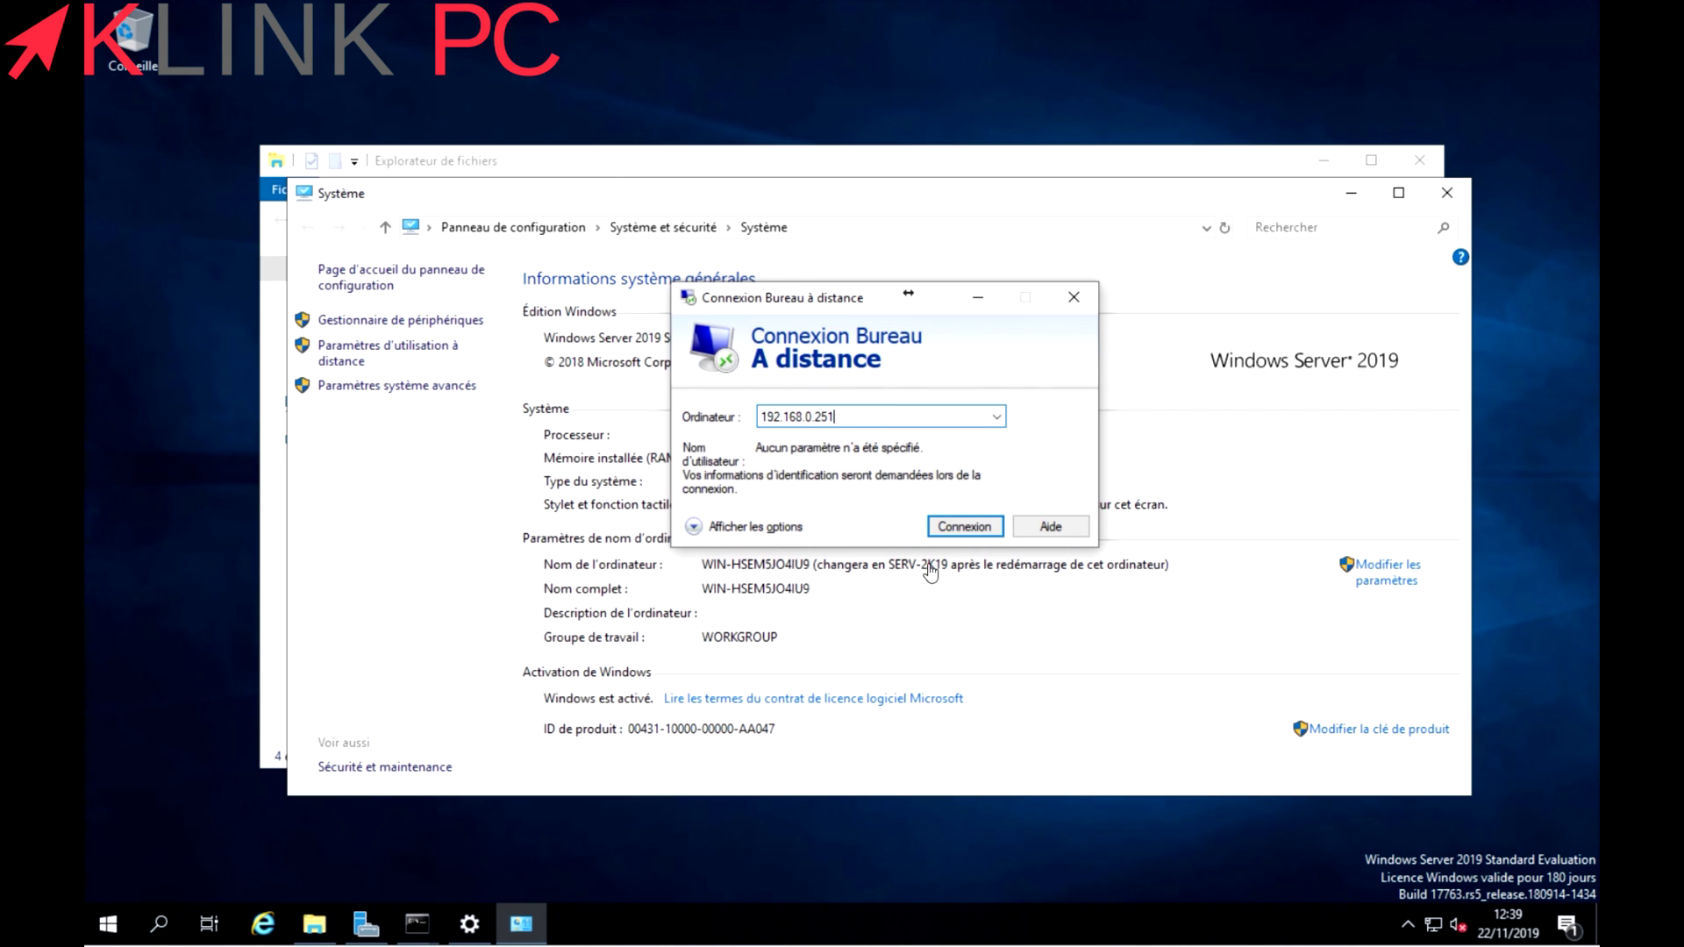
click(969, 527)
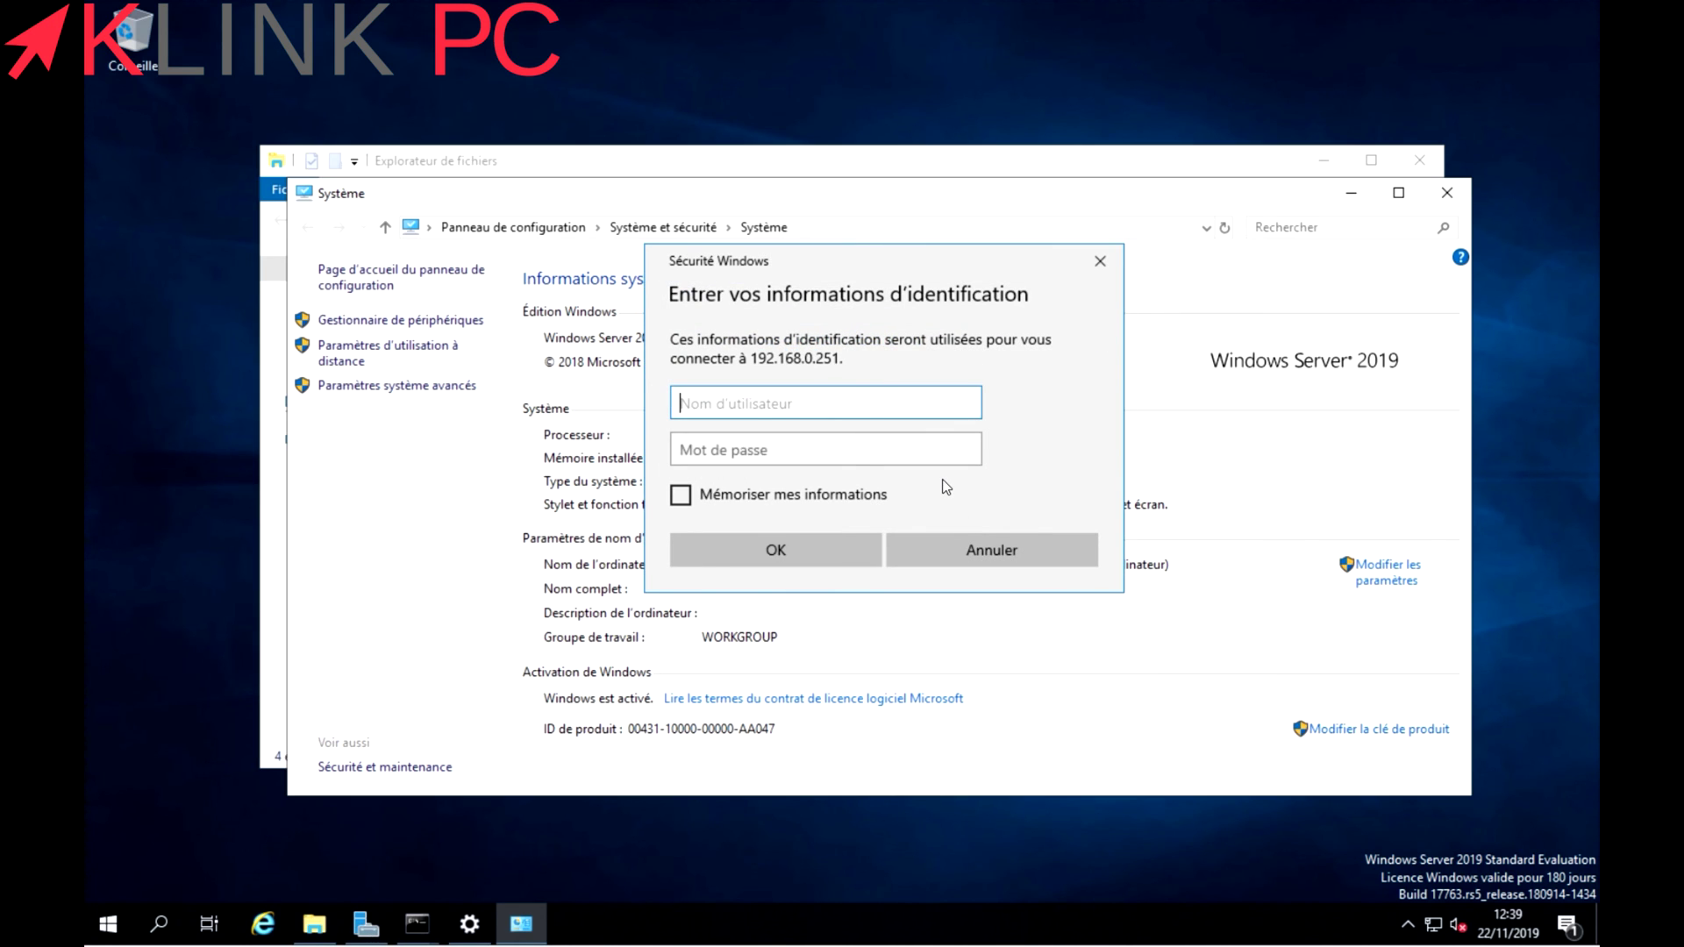
Sign in with the admin account, remember credentials, and trust the server's certificate.
text(klink38)
key(Tab)
text(•••)
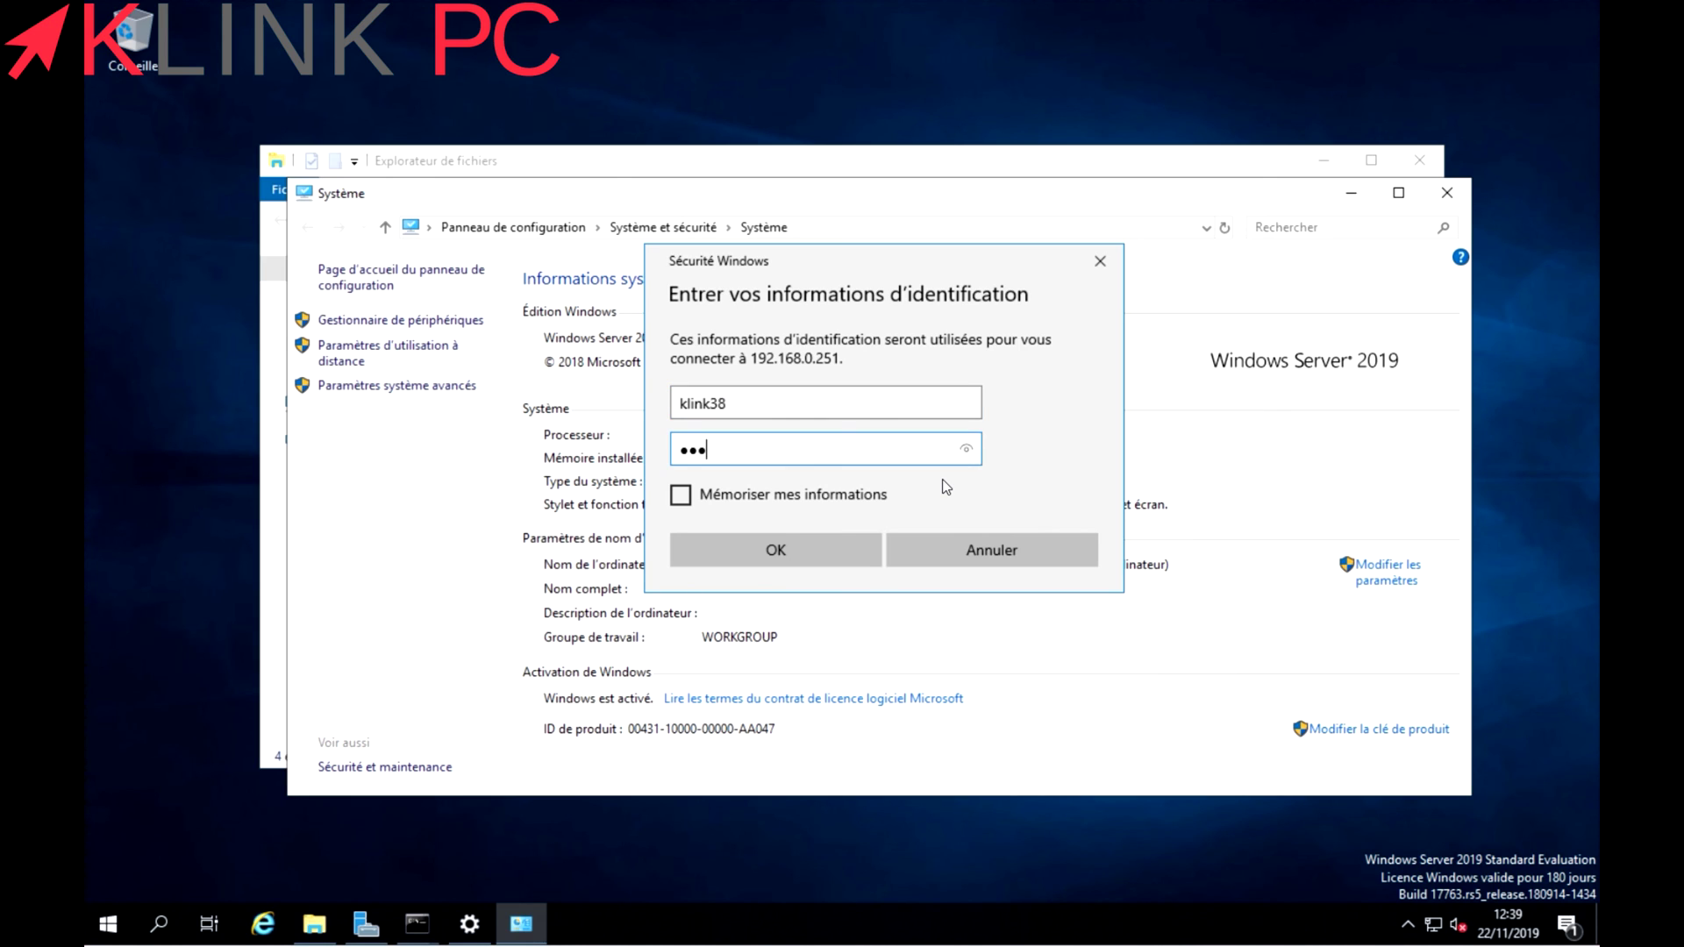
text(•••••)
click(681, 495)
click(733, 542)
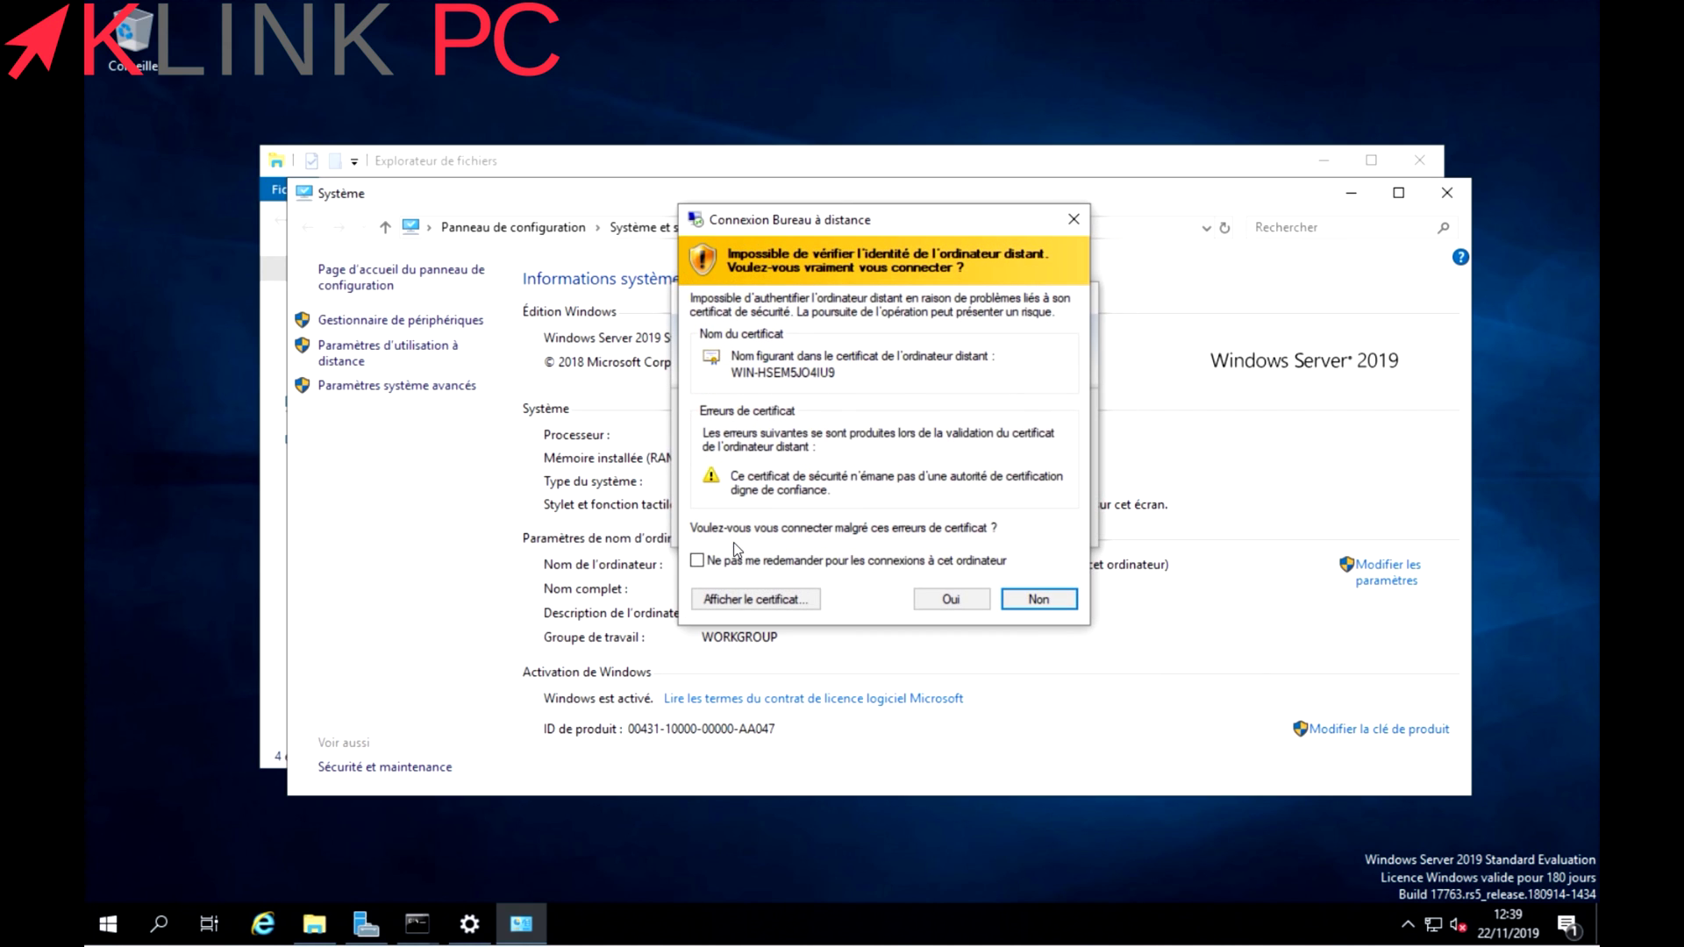
click(740, 564)
click(953, 599)
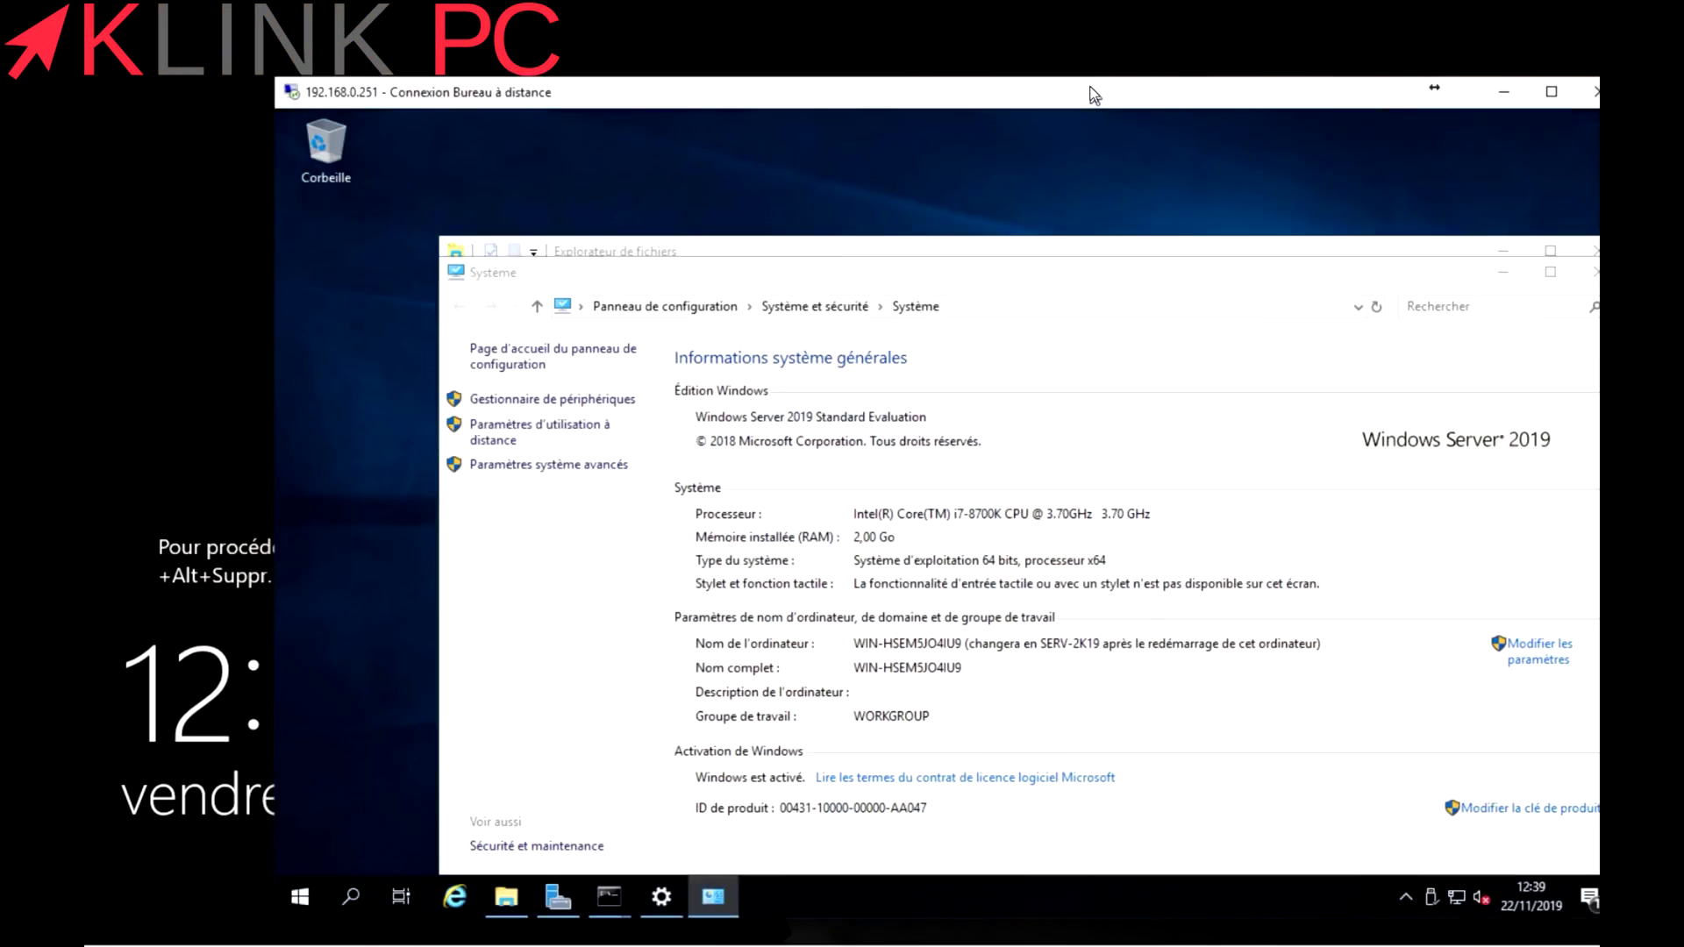
Close the Système and File Explorer windows in the 192.168.0.251 session, leaving the server desktop.
drag(1095, 94, 1028, 110)
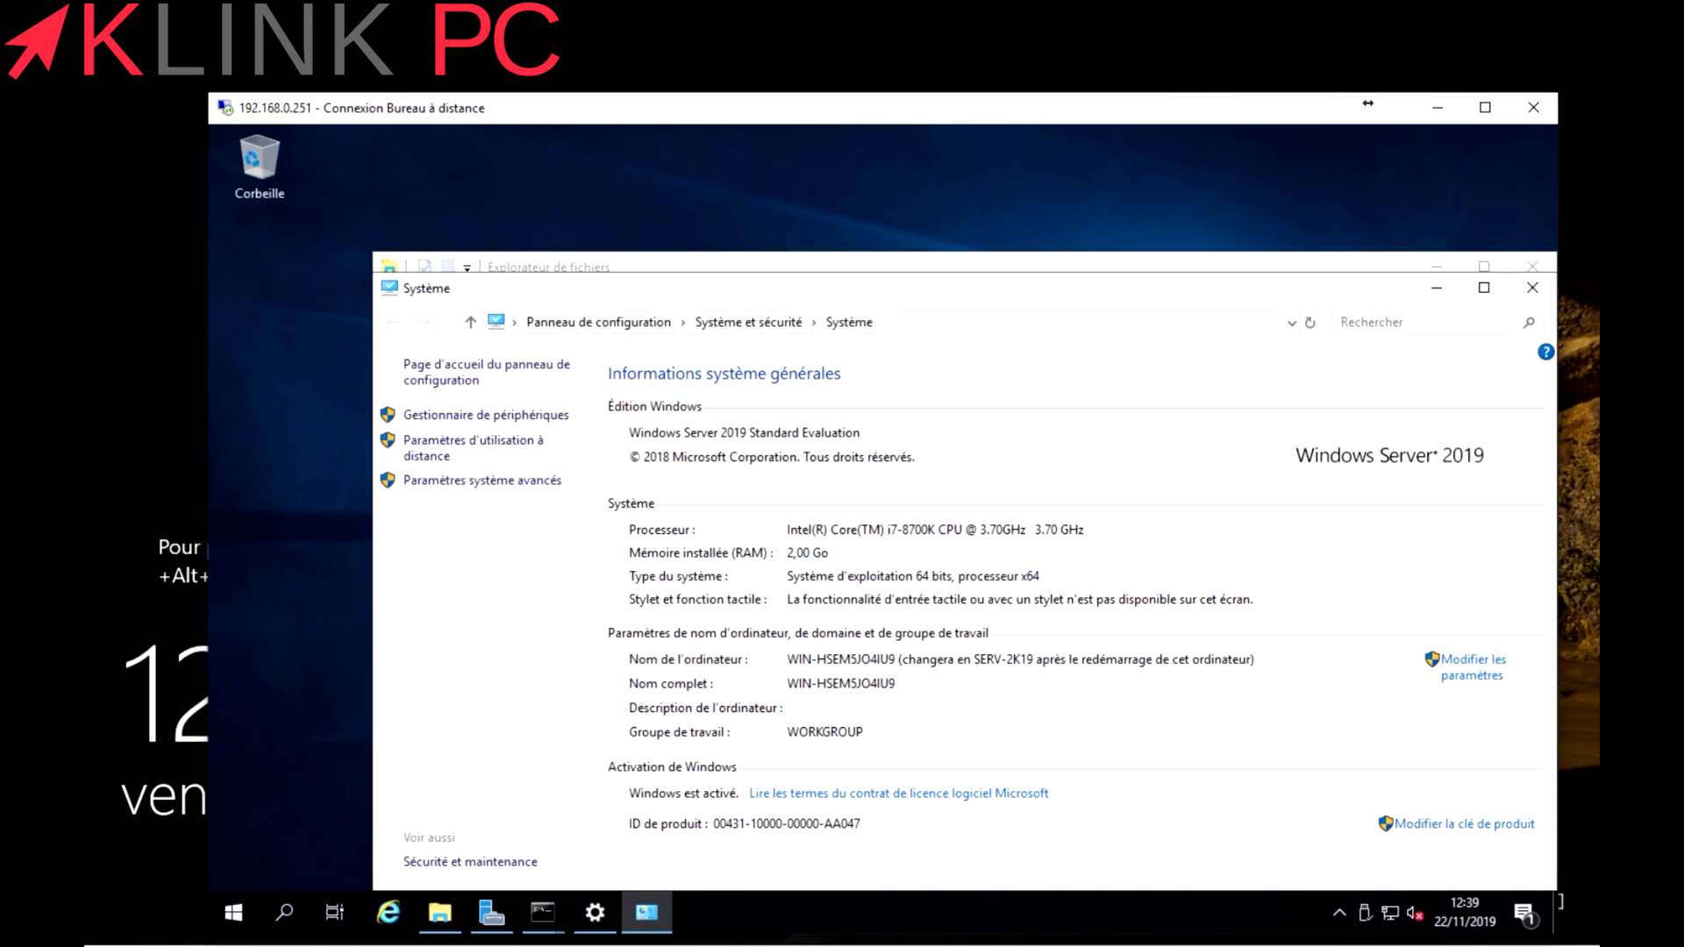
drag(845, 107, 825, 65)
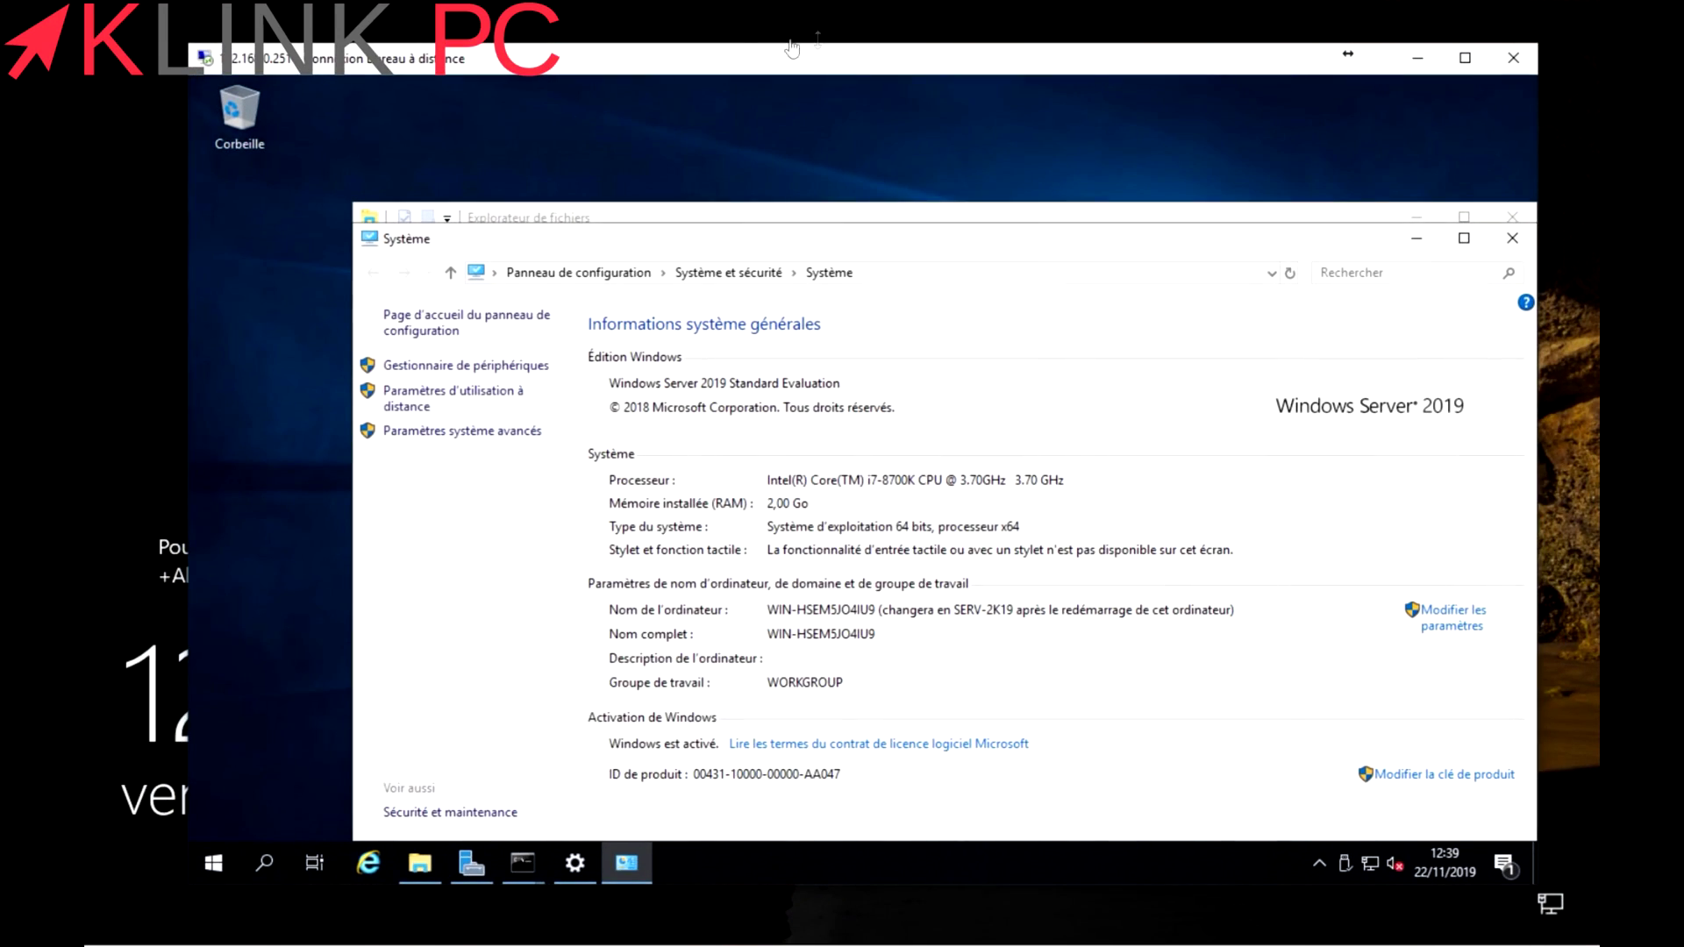
click(1510, 239)
click(1513, 216)
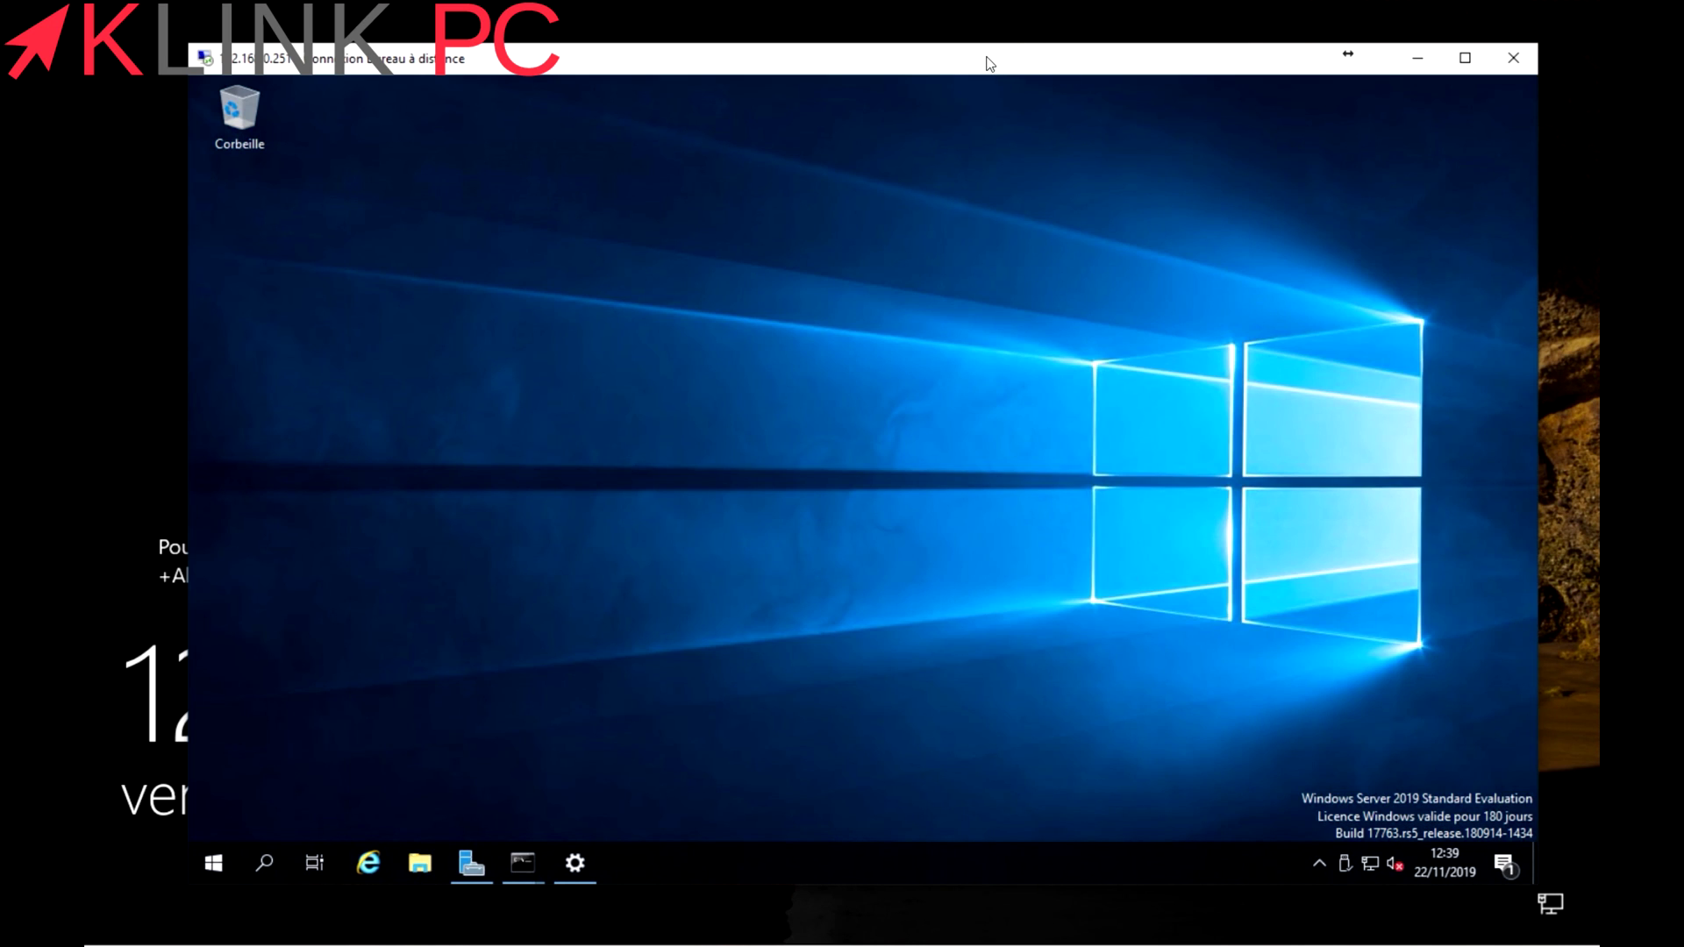
drag(989, 63, 968, 85)
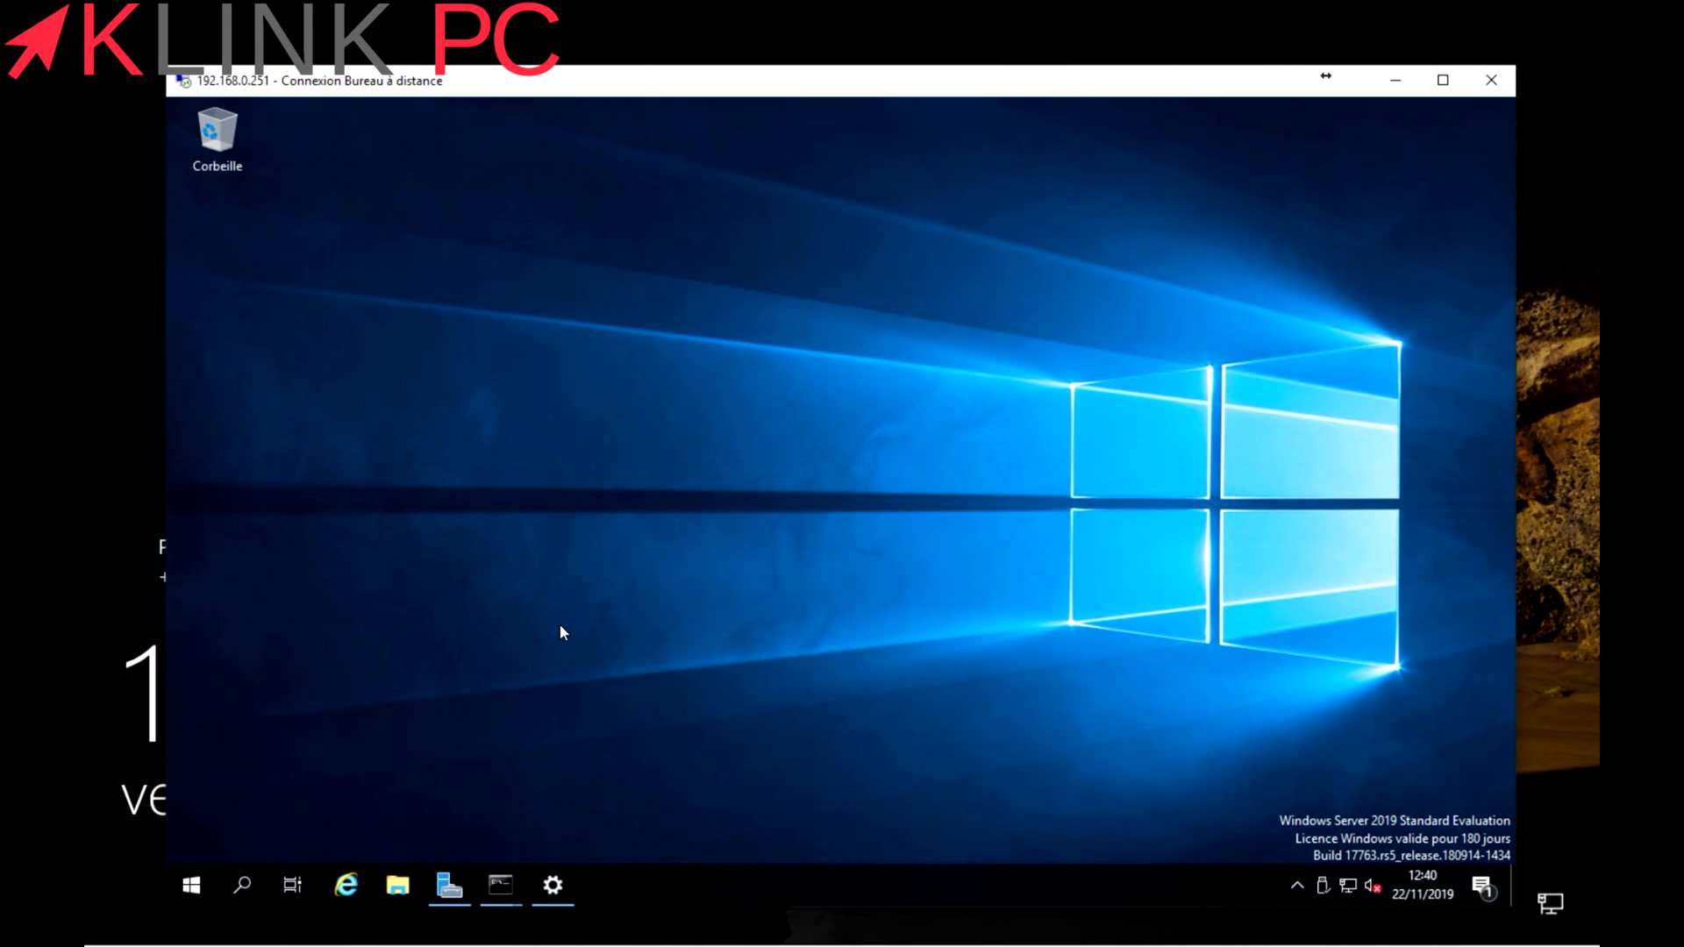
mouse_move(500, 885)
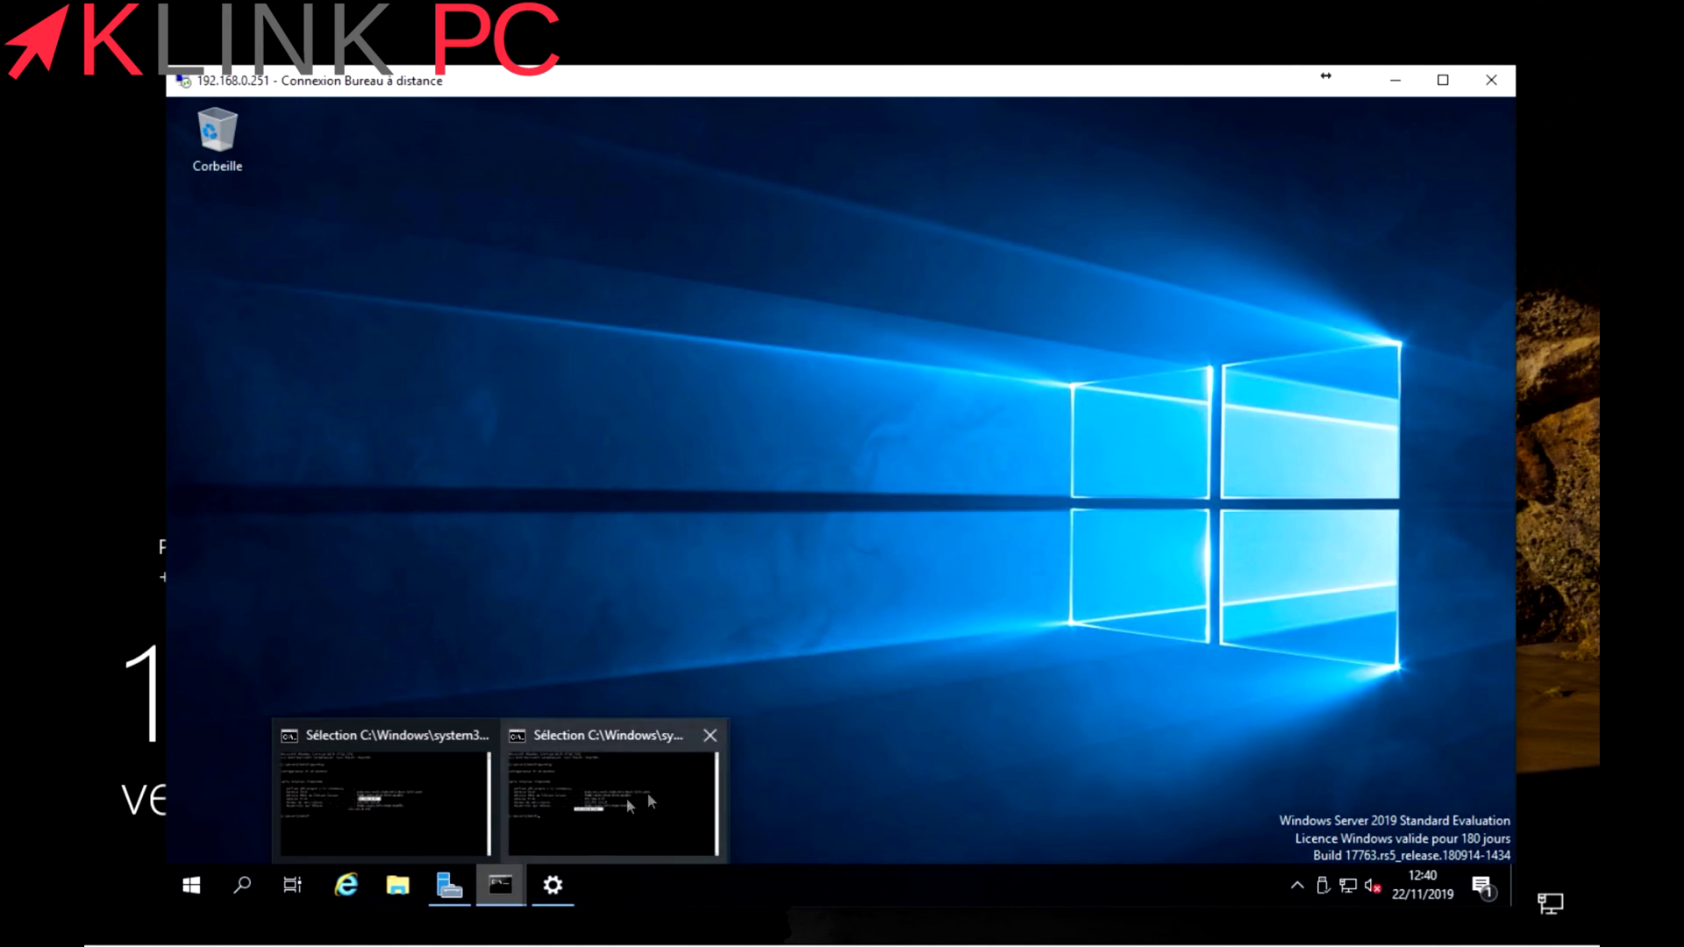
mouse_move(1150, 93)
mouse_down()
mouse_move(1160, 79)
mouse_move(1145, 85)
mouse_up()
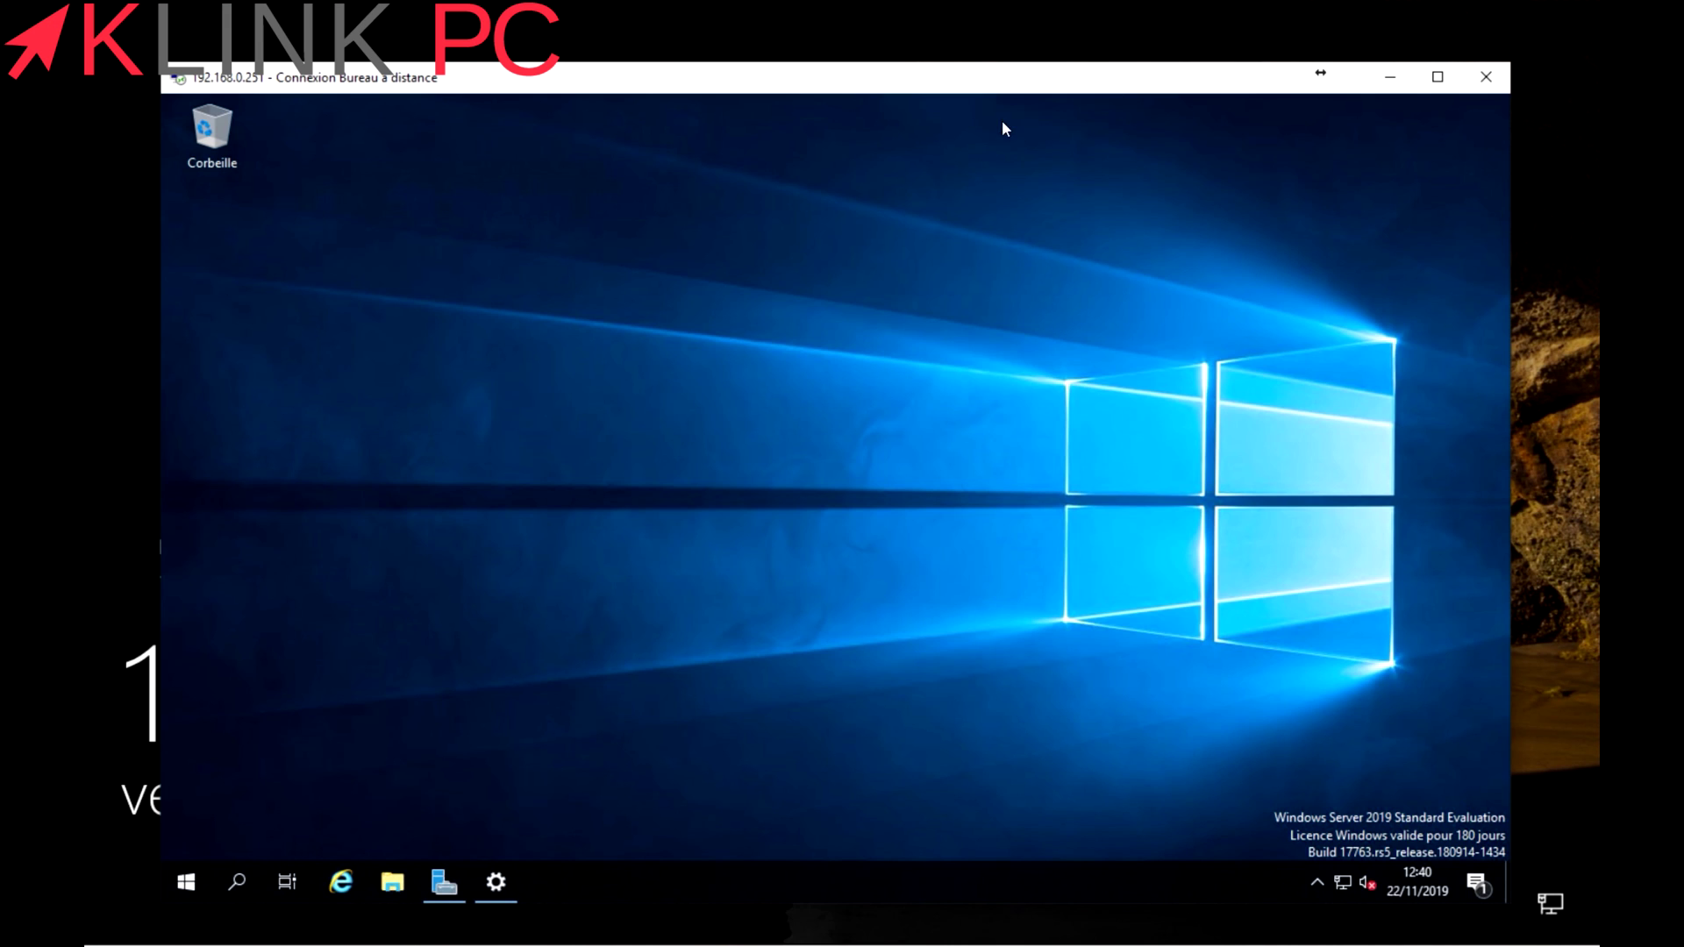
drag(926, 81, 940, 70)
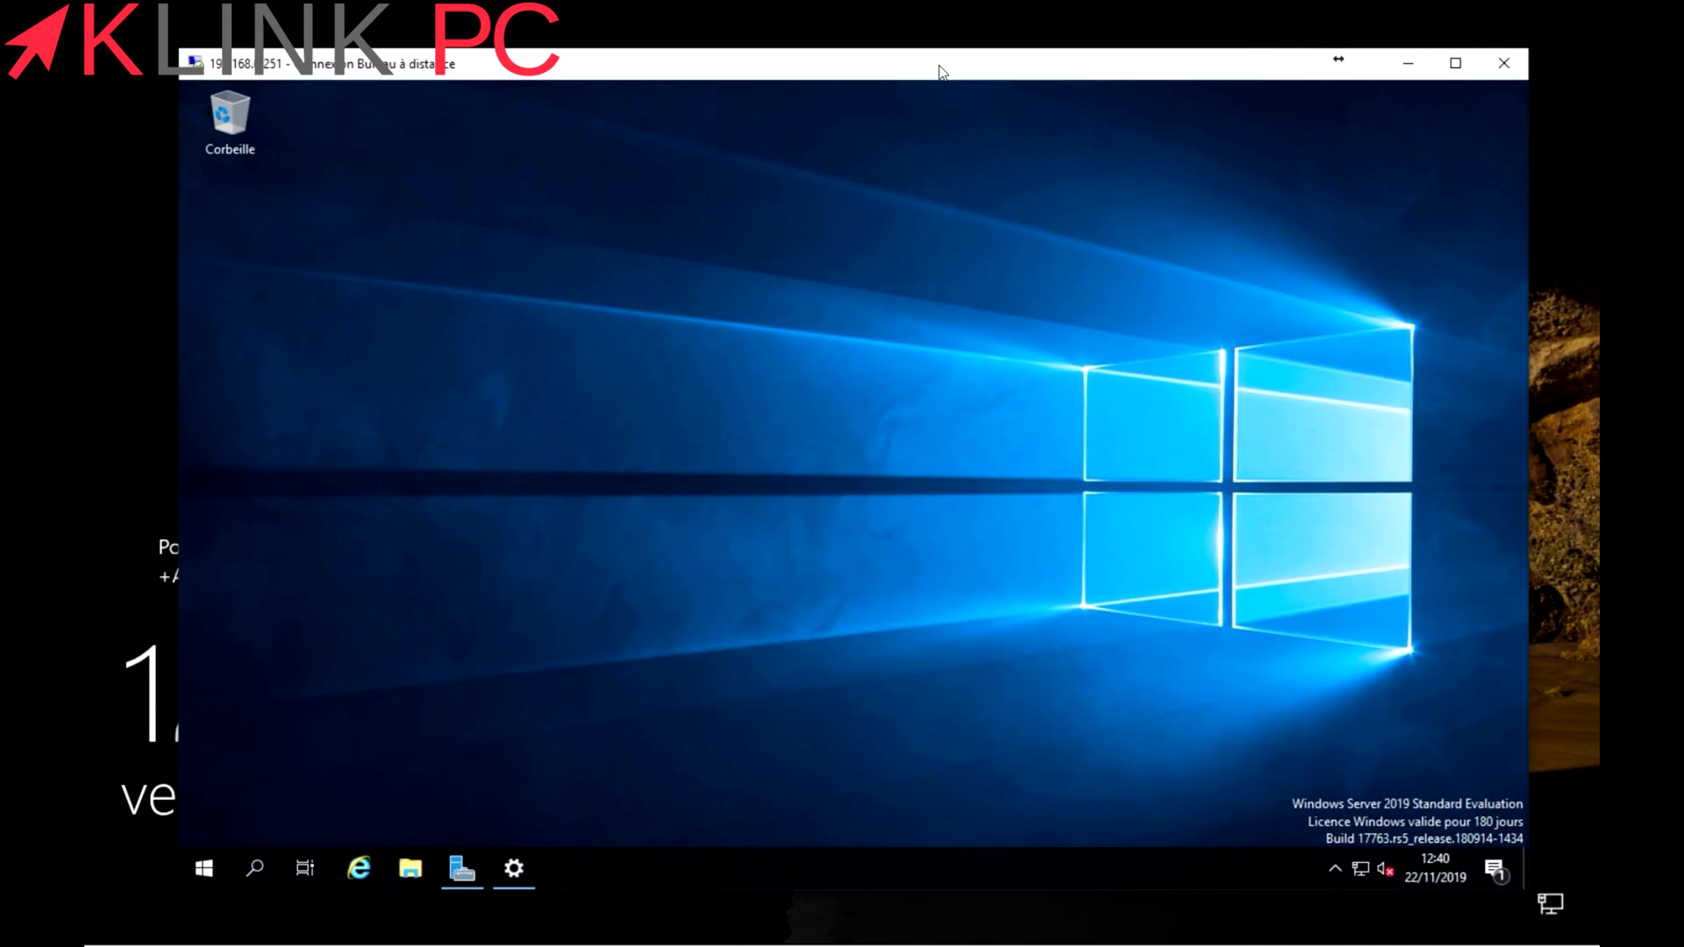